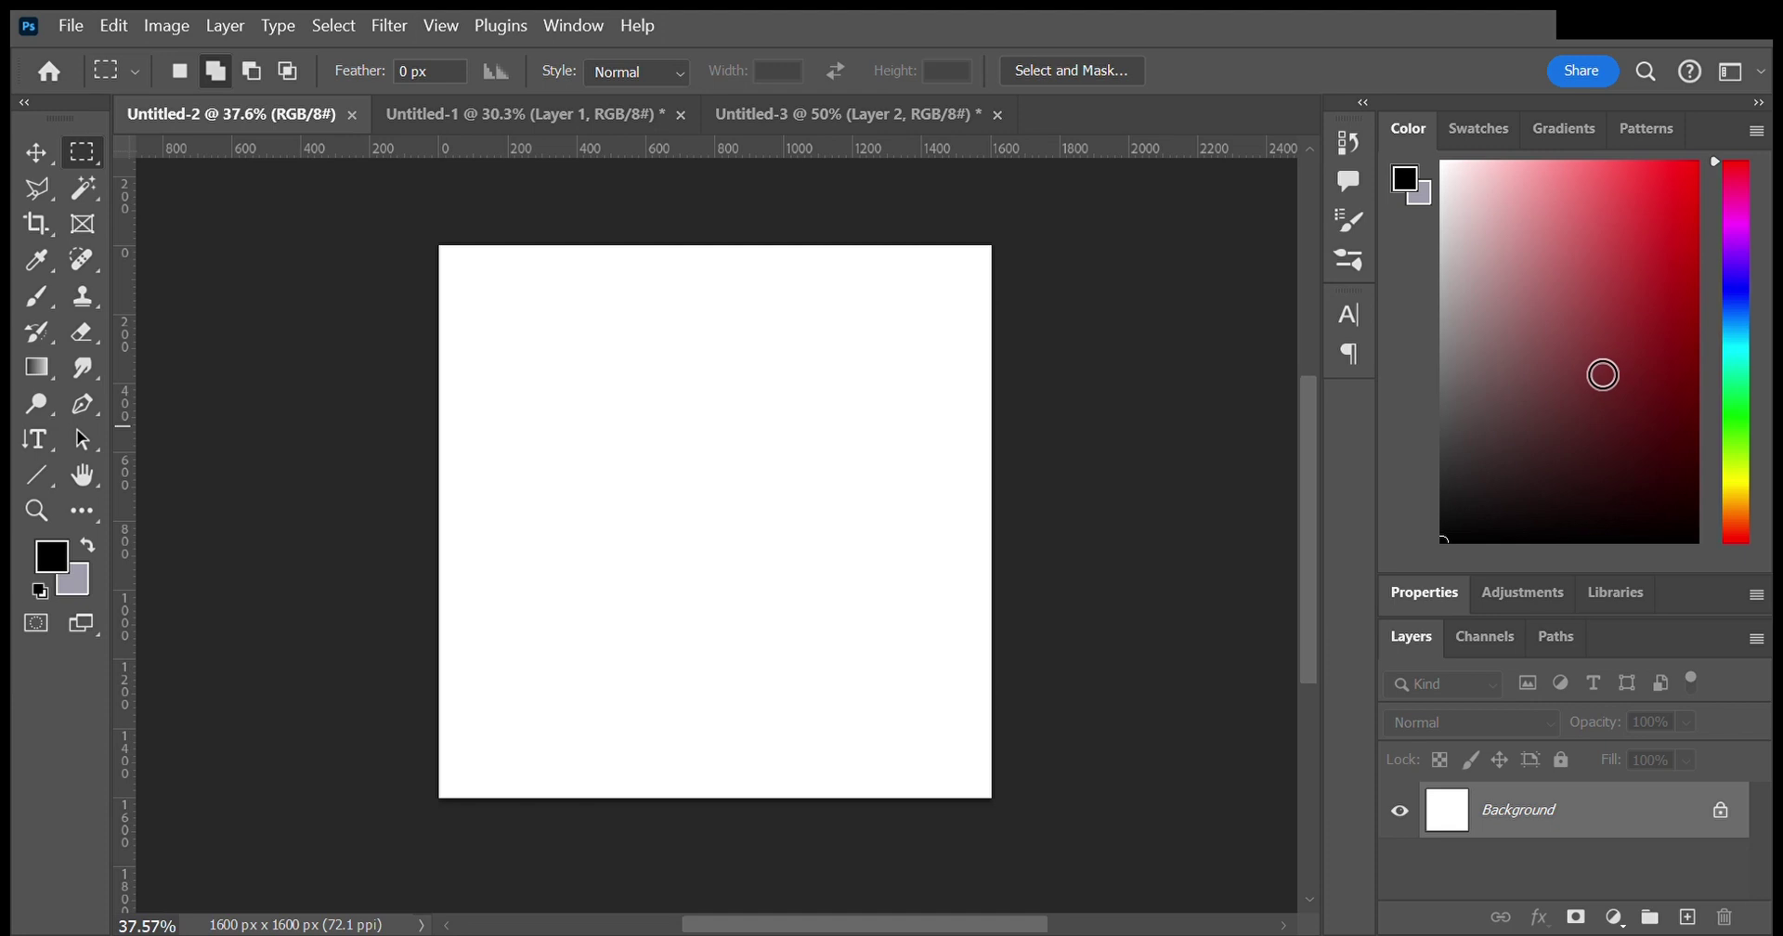
Step: Scroll up through the Untitled-1 view to bring the football player photo into place
scroll(536, 772, "up", 5)
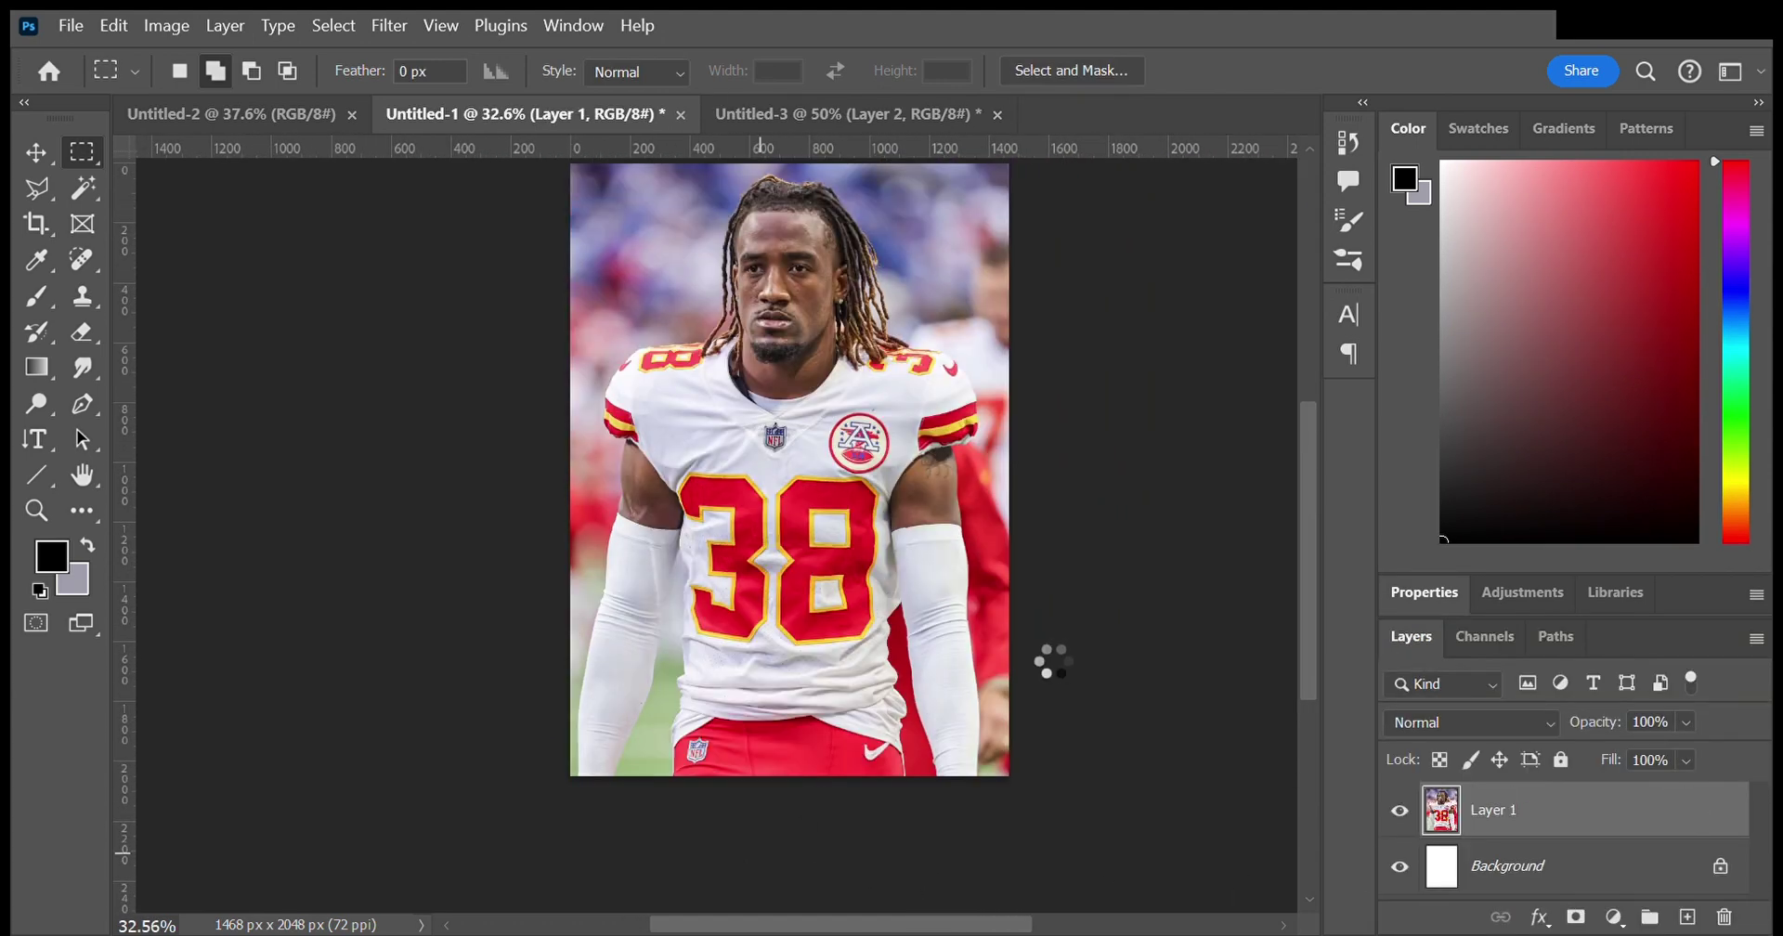
scroll(731, 311, "up", 5)
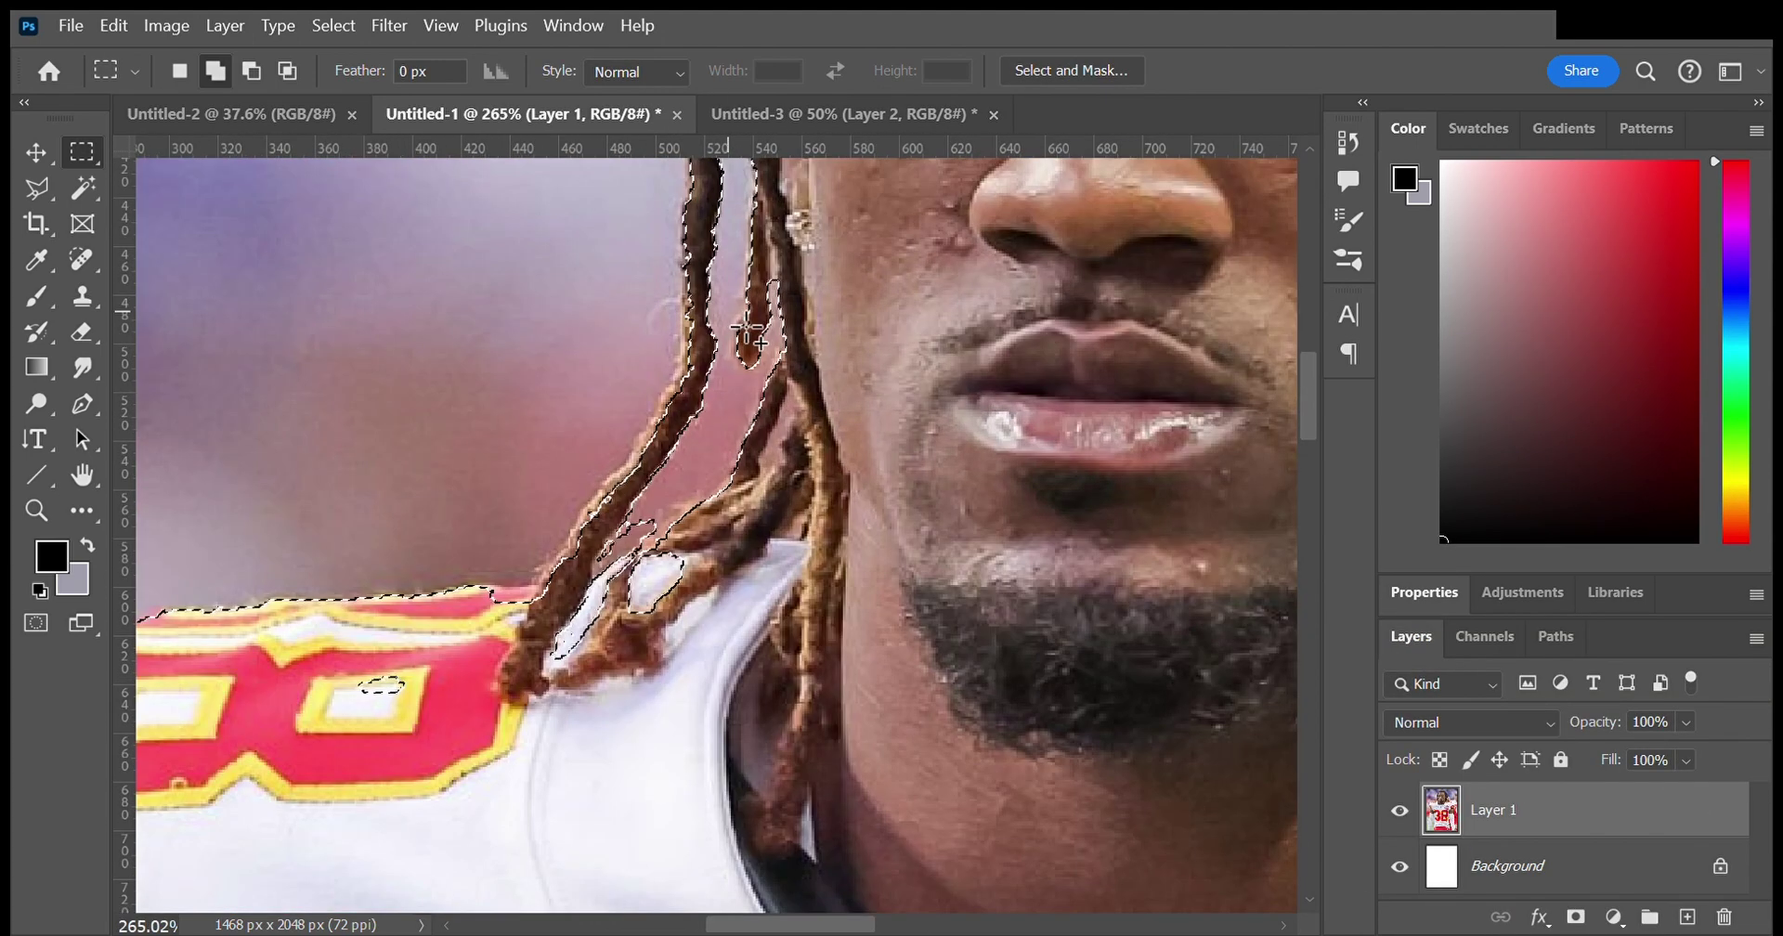
Step: With the Polygonal Lasso, subtract the first background gap in the hair from the selection
key("l")
left_click(604, 564)
double_click(499, 587)
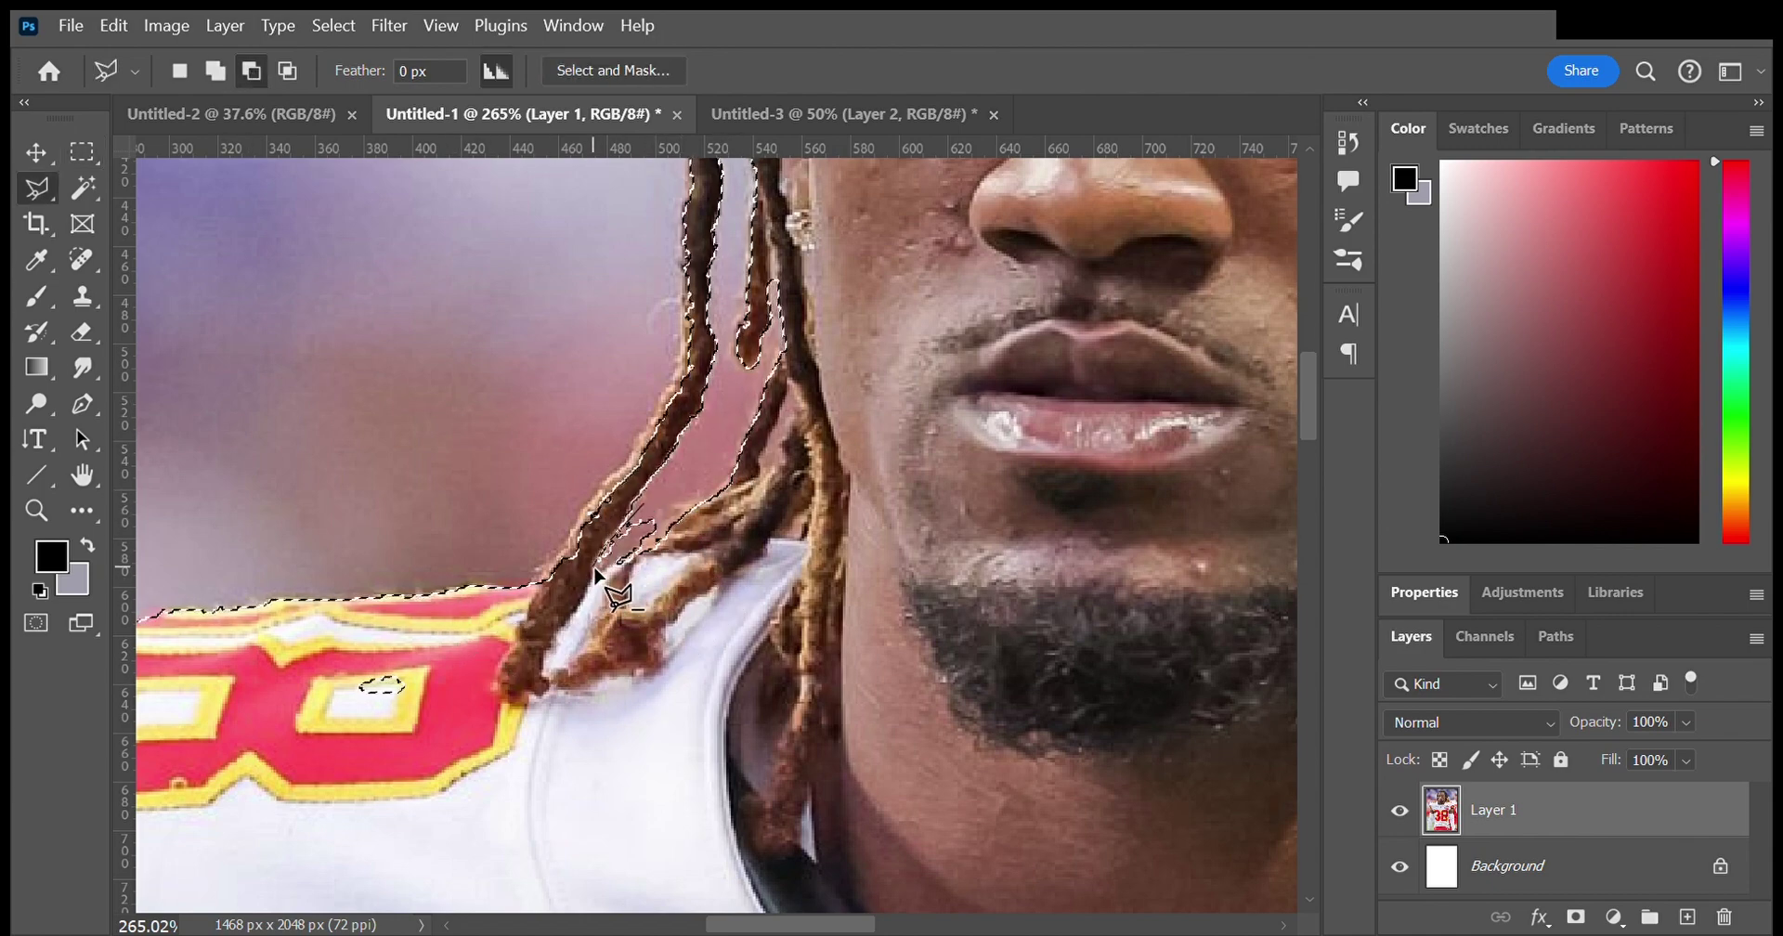
scroll(678, 496, "down", 4)
scroll(681, 489, "up", 2)
scroll(651, 557, "up", 3)
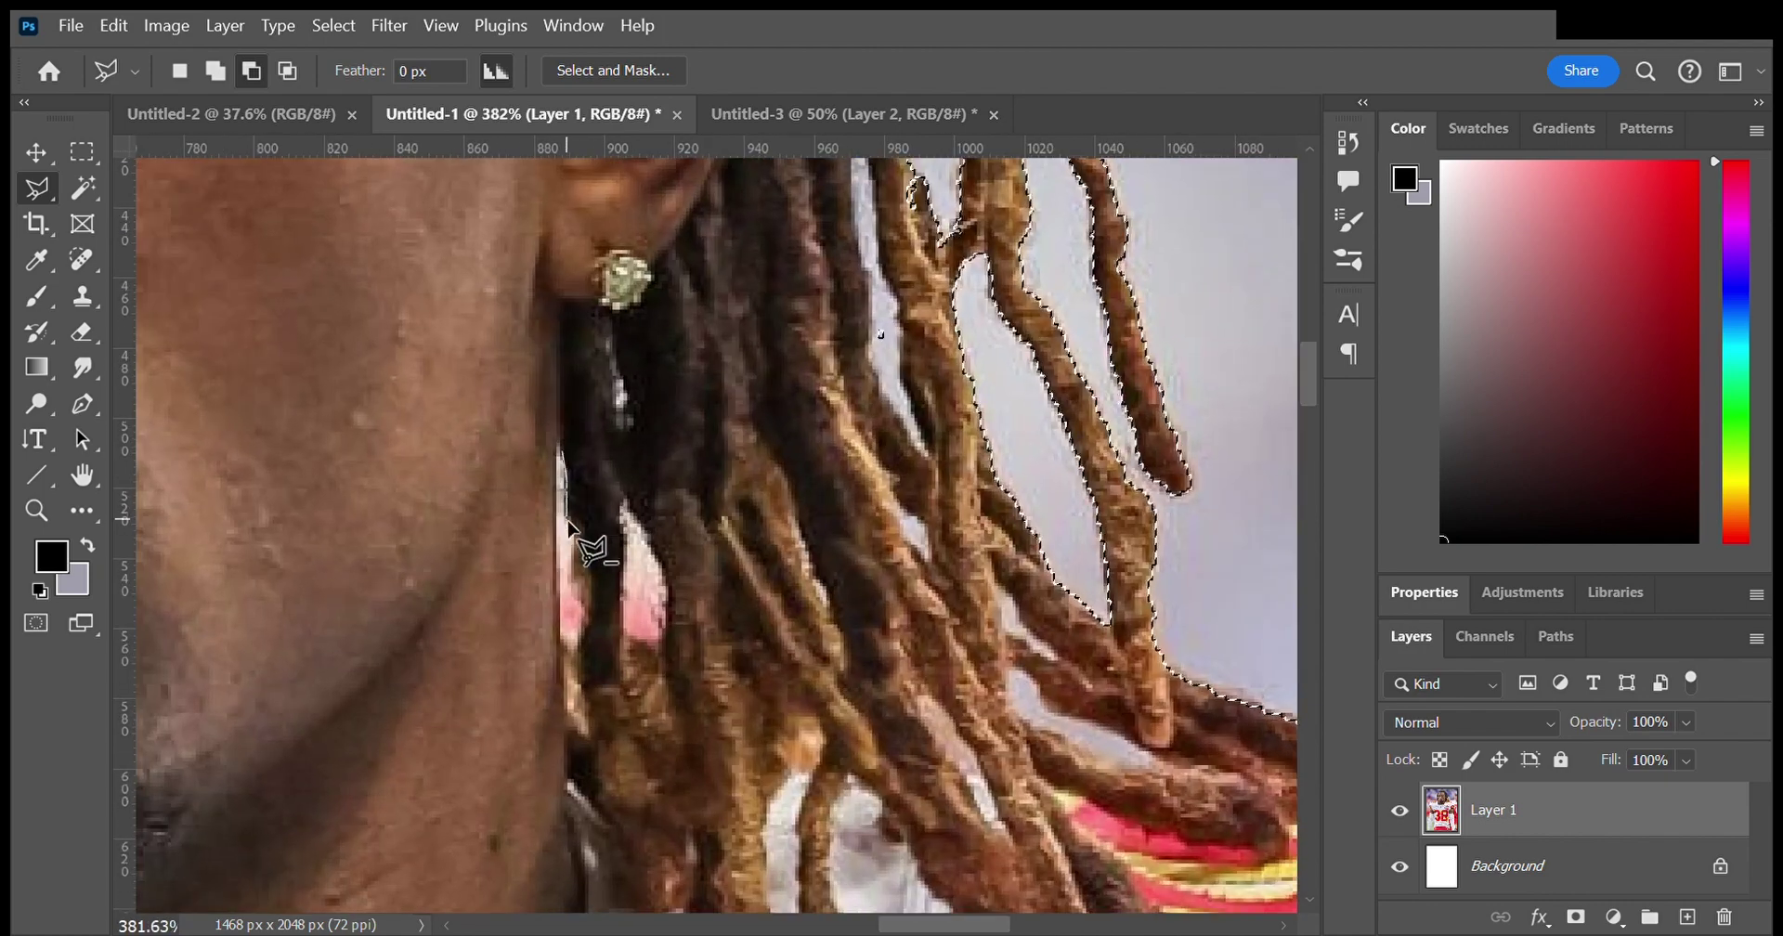
scroll(622, 602, "down", 2)
scroll(622, 602, "up", 2)
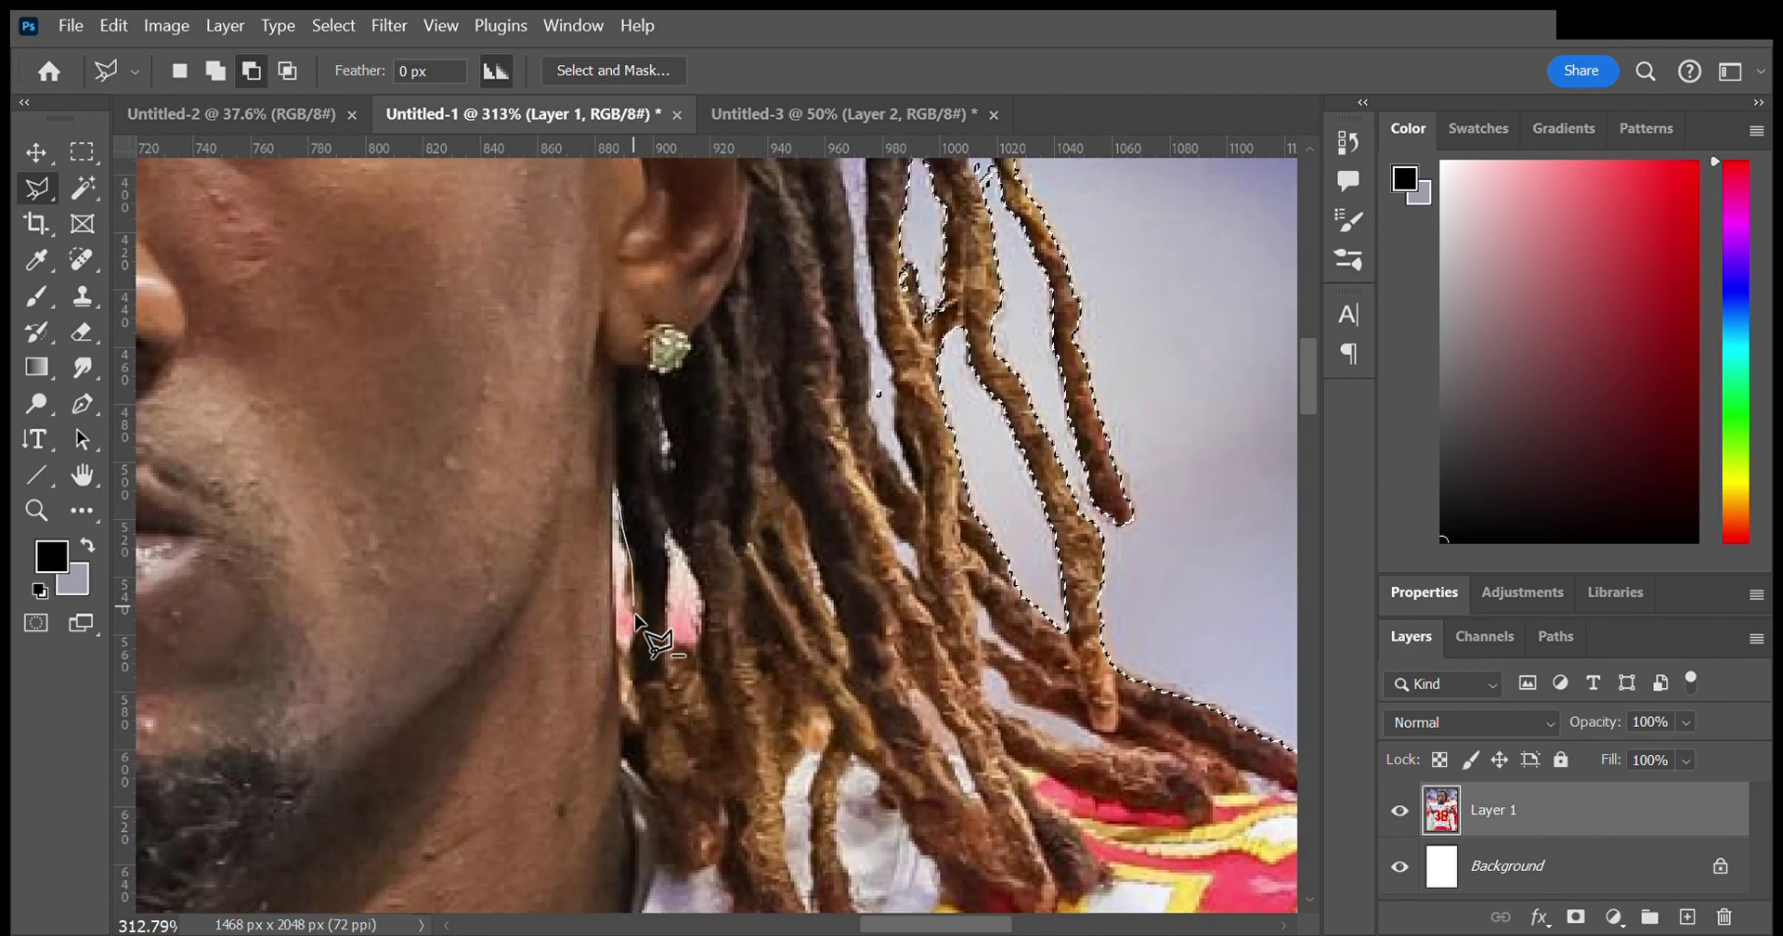
Step: Begin a subtracting outline at the pink gap beside the ear, running down the hair gap
left_click(683, 557)
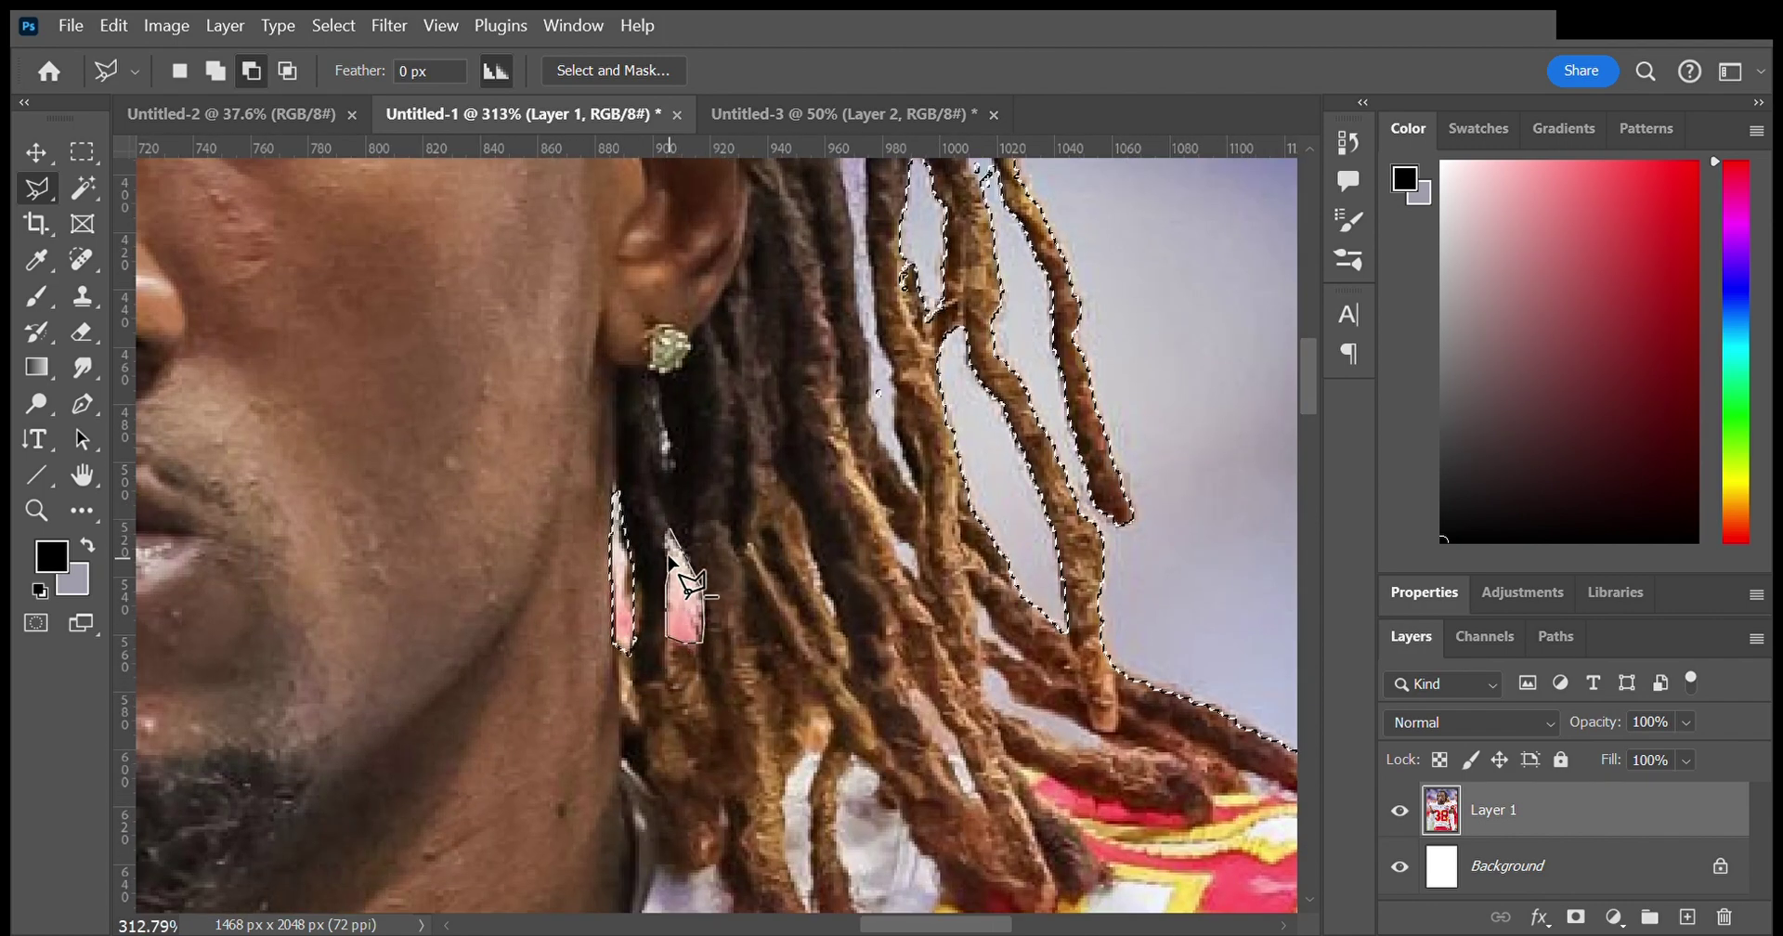
scroll(797, 469, "up", 2)
scroll(869, 486, "up", 1)
left_click(730, 473)
left_click(798, 755)
left_click(711, 632)
scroll(687, 390, "up", 3)
scroll(688, 395, "up", 2)
left_click(667, 436)
left_click(681, 408)
scroll(635, 197, "up", 3)
Step: Extend that outline up the light strand gap and close it to remove the gap
left_click(574, 398)
left_click(572, 217)
left_click(619, 296)
left_click_drag(625, 426, 608, 390)
scroll(687, 418, "down", 5)
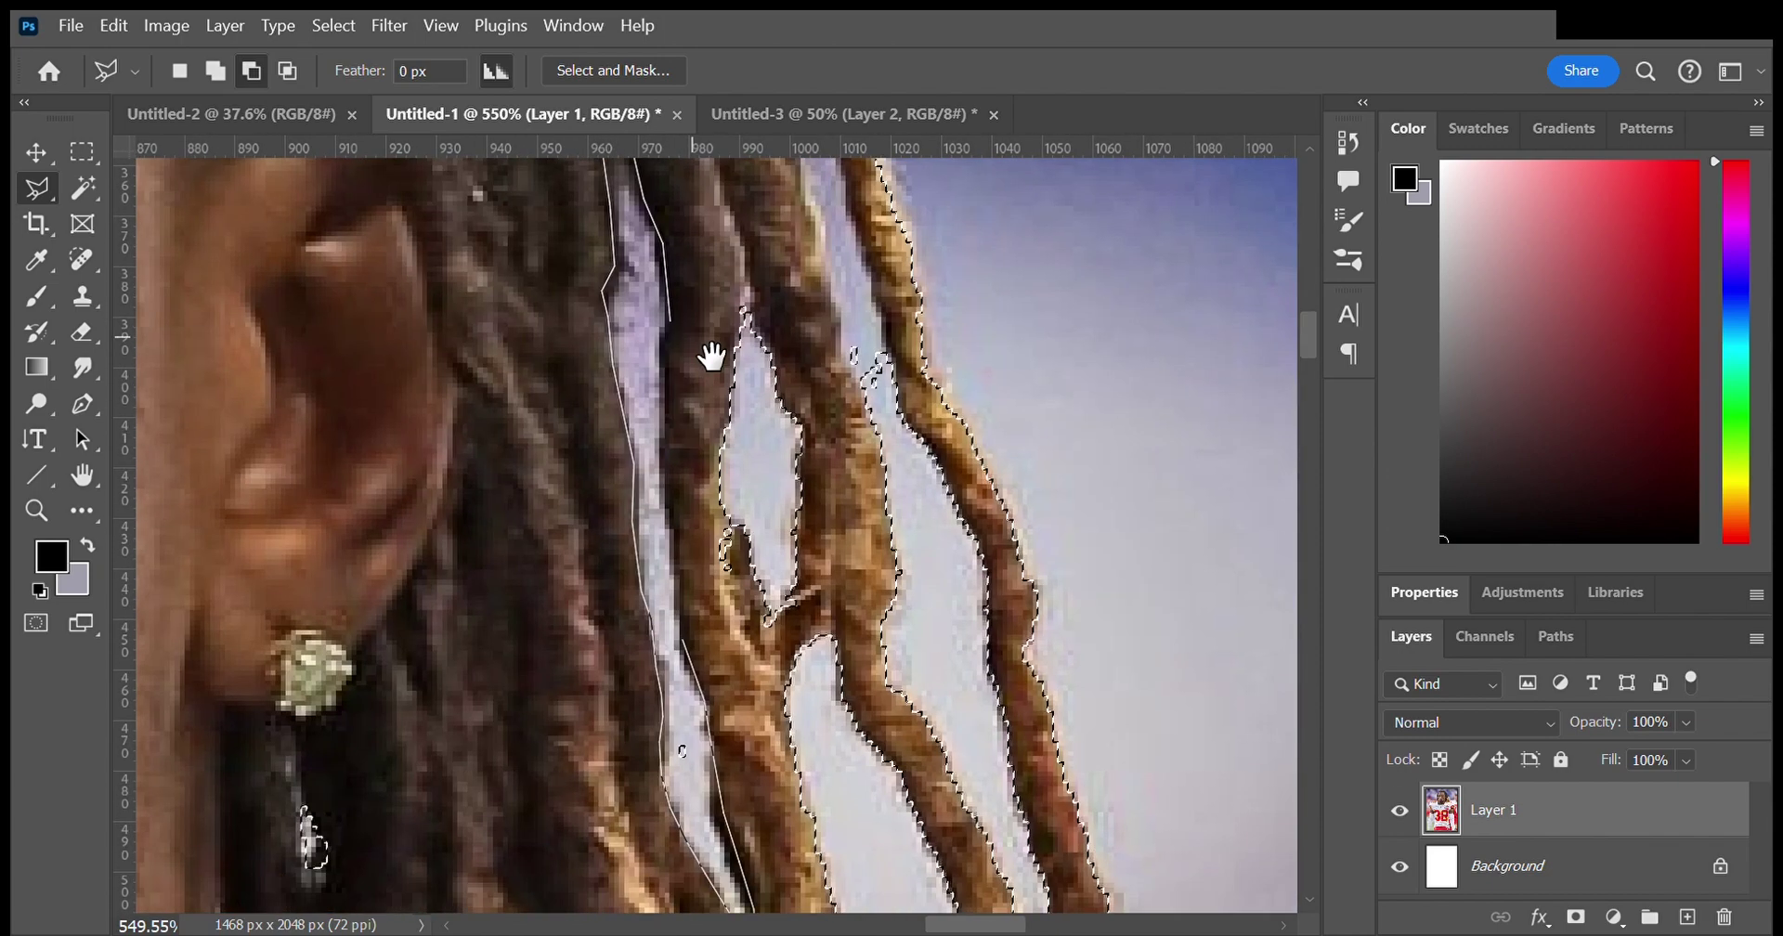
scroll(683, 576, "down", 2)
left_click_drag(694, 560, 824, 378)
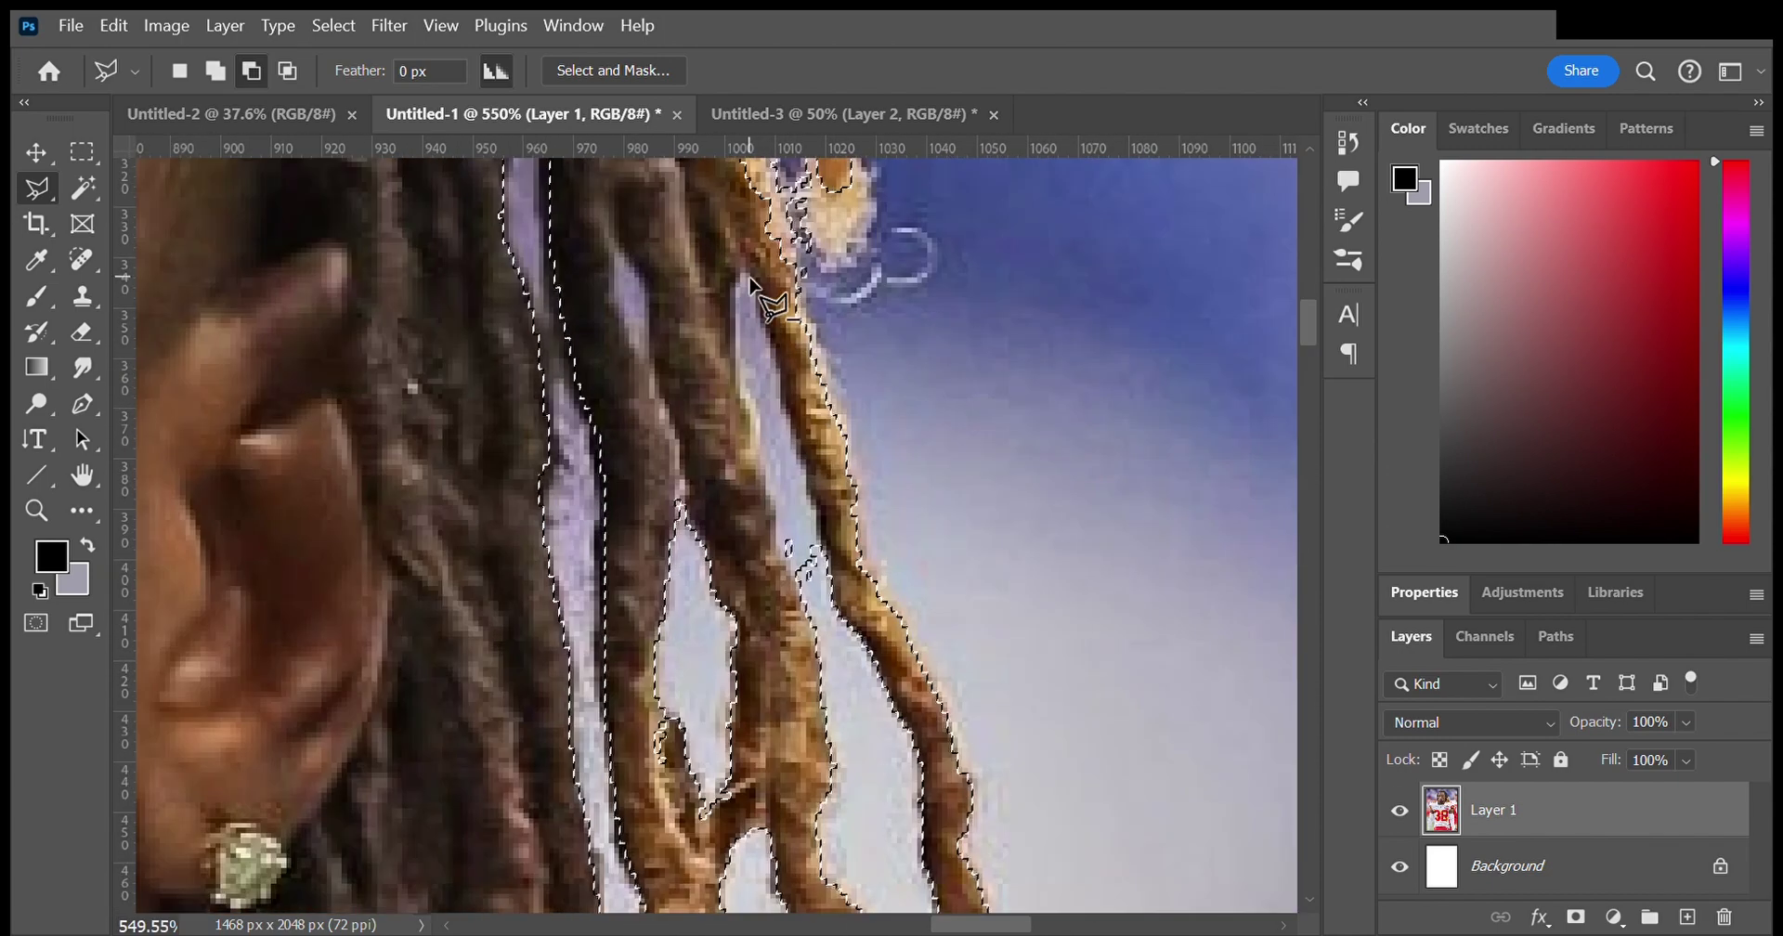
double_click(804, 580)
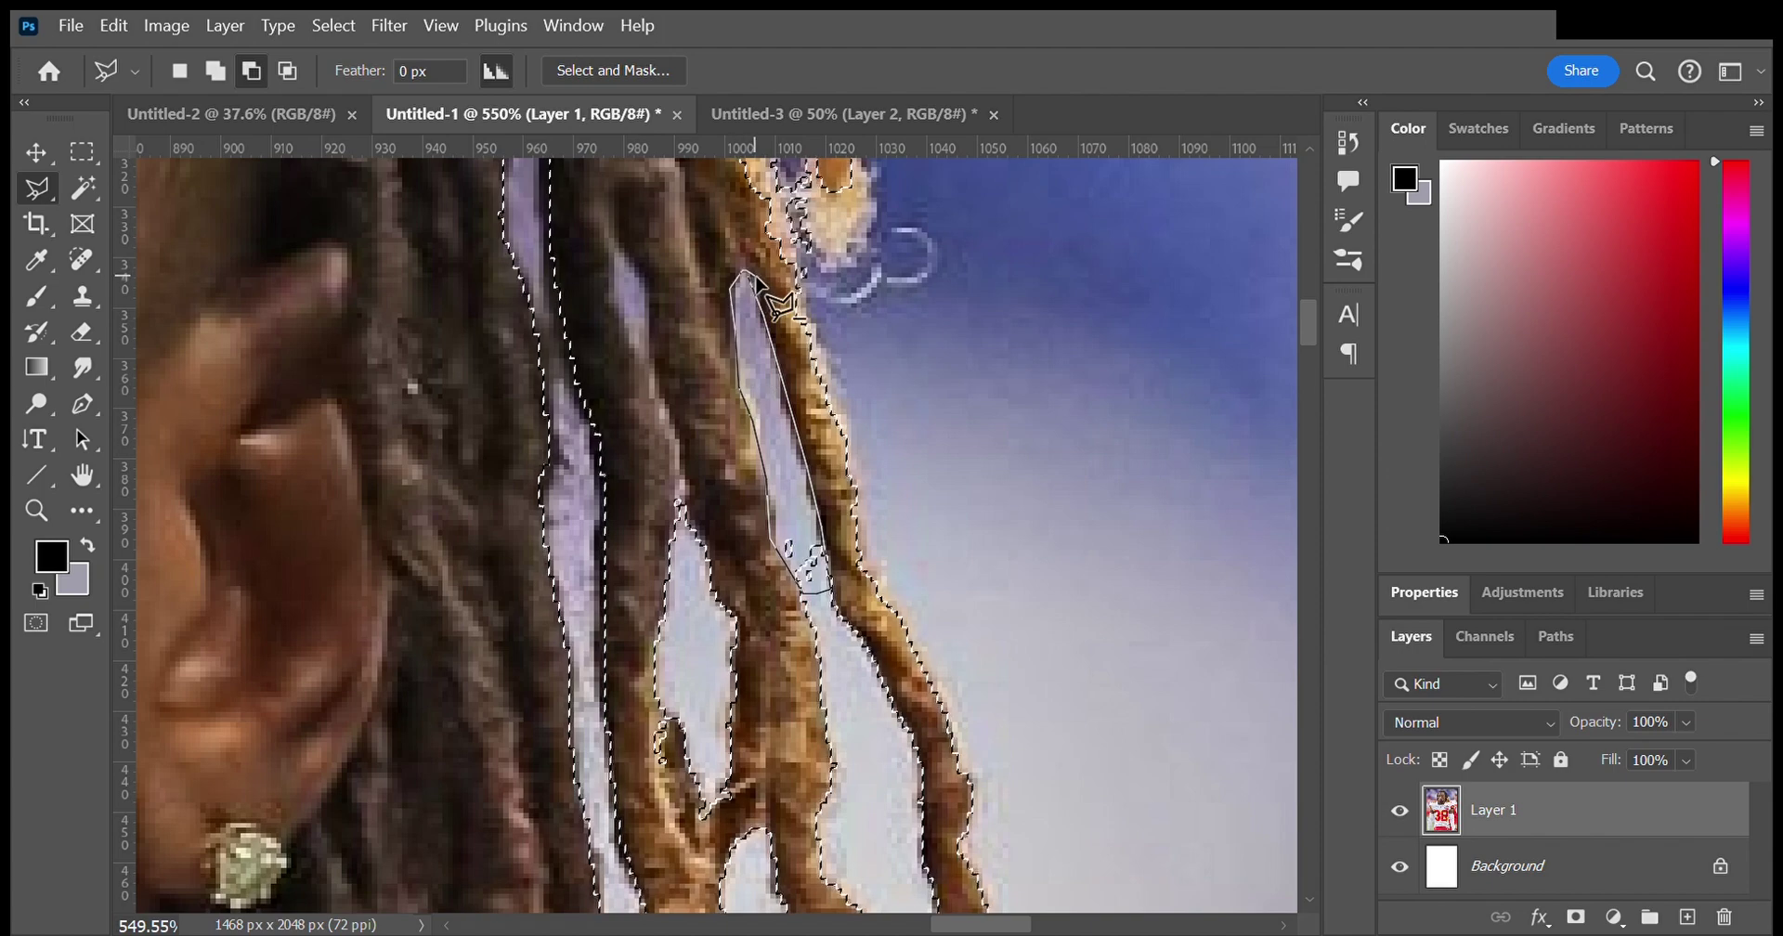
Step: Cut the small sliver and the gap between the lower strands out of the selection
left_click(613, 243)
double_click(648, 287)
scroll(638, 399, "down", 2)
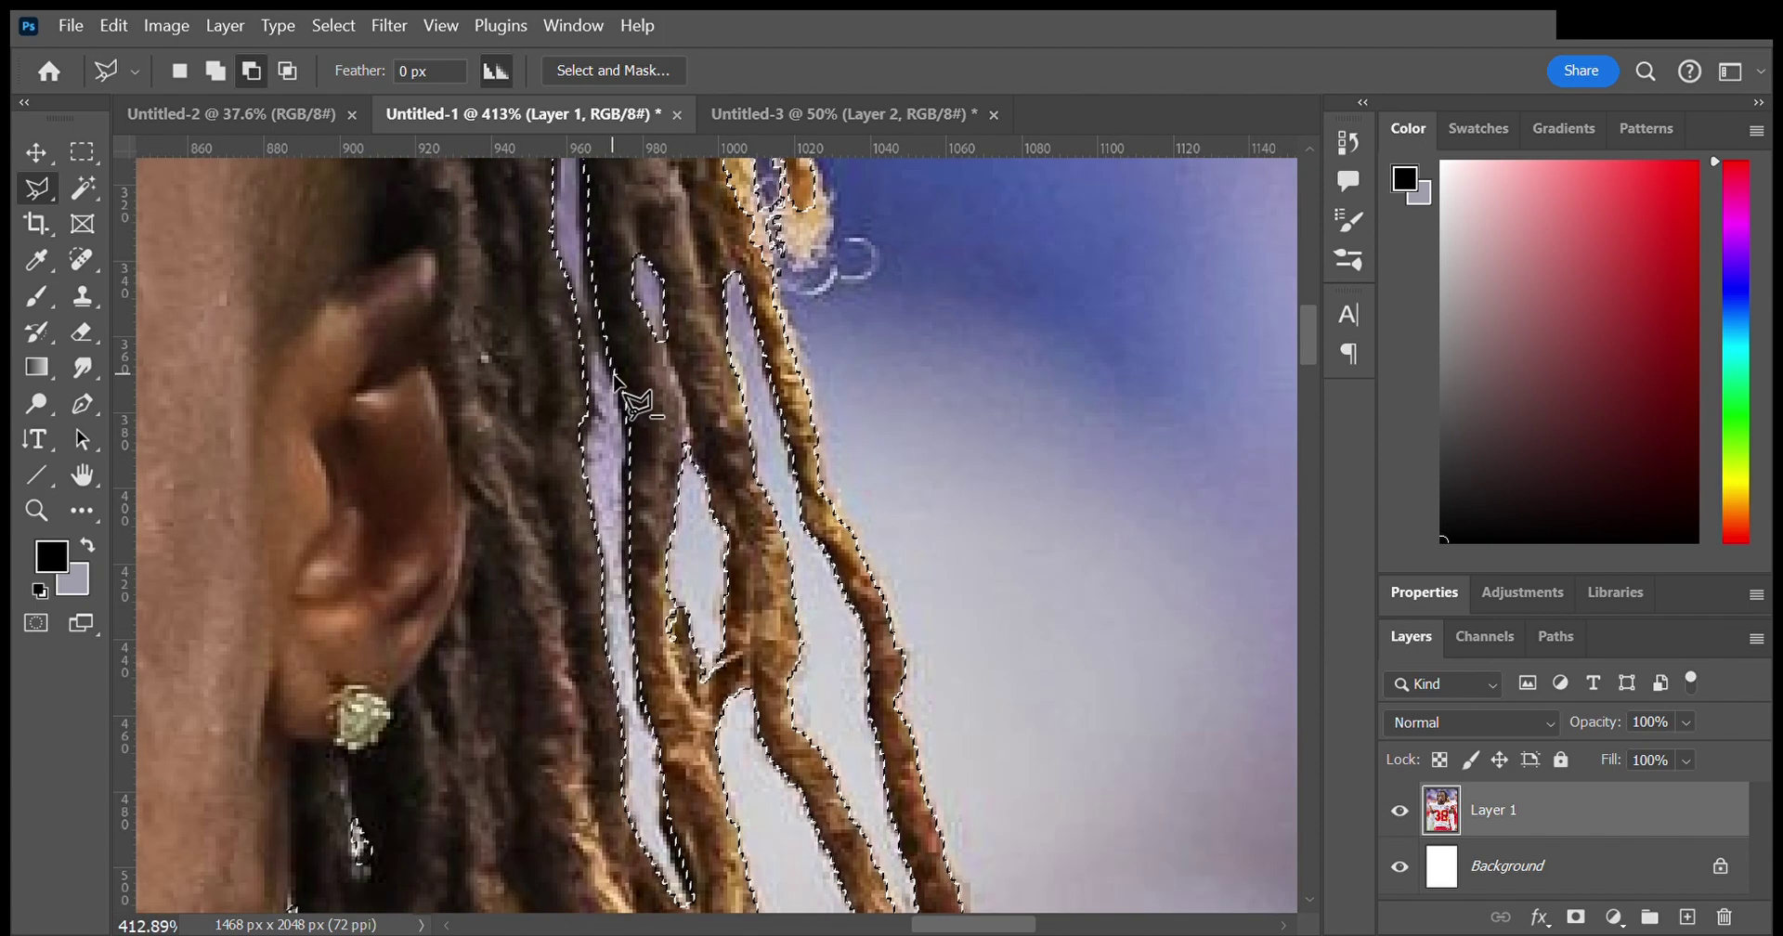
scroll(734, 599, "up", 1)
scroll(733, 599, "down", 2)
scroll(553, 307, "up", 2)
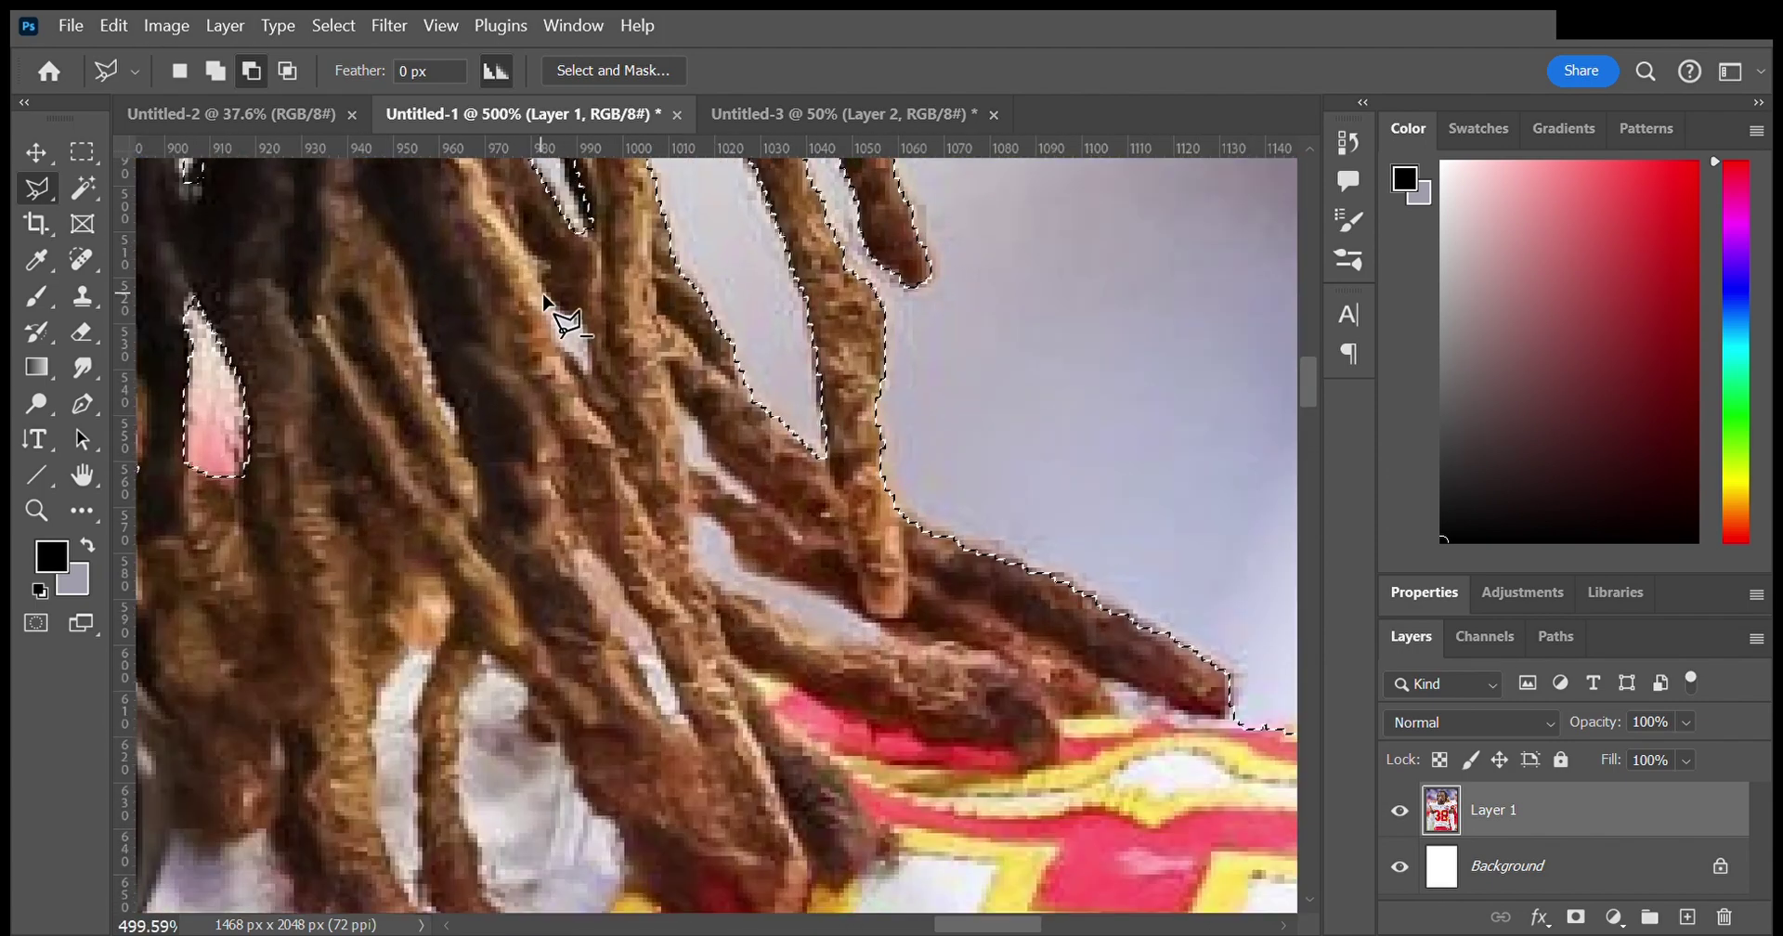
left_click(682, 416)
double_click(754, 502)
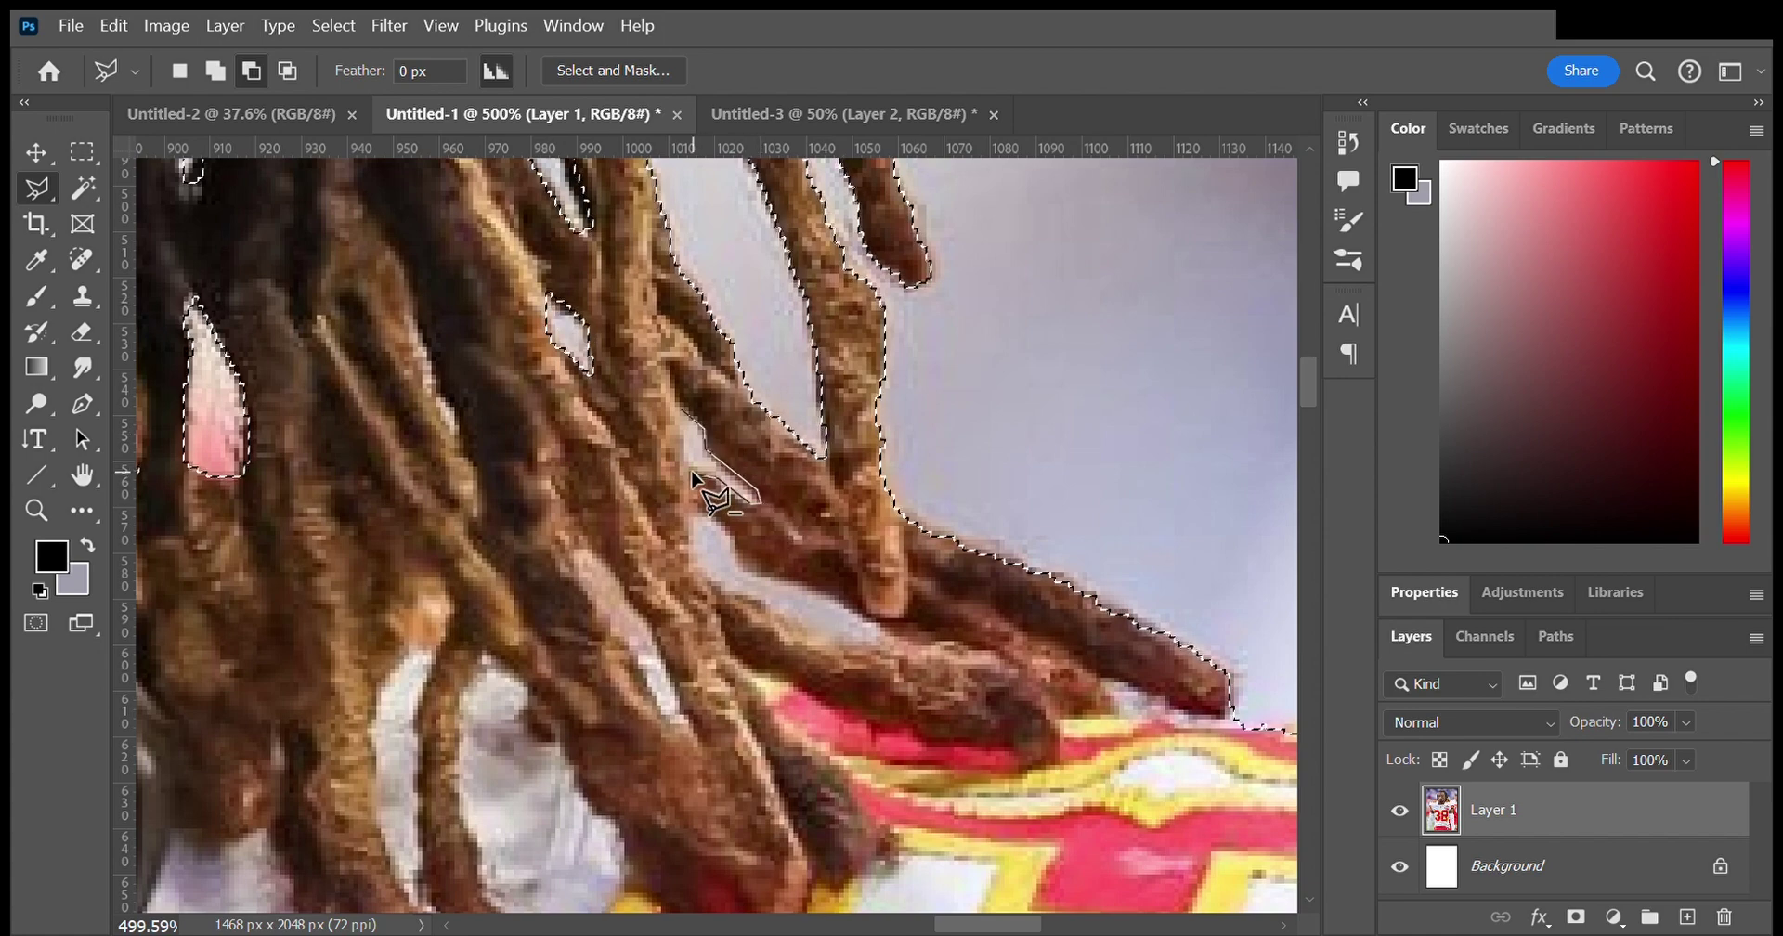
scroll(709, 486, "down", 2)
scroll(637, 446, "up", 2)
Step: Remove the last two small slivers between the hair strands from the selection
left_click(621, 420)
left_click(687, 477)
double_click(817, 525)
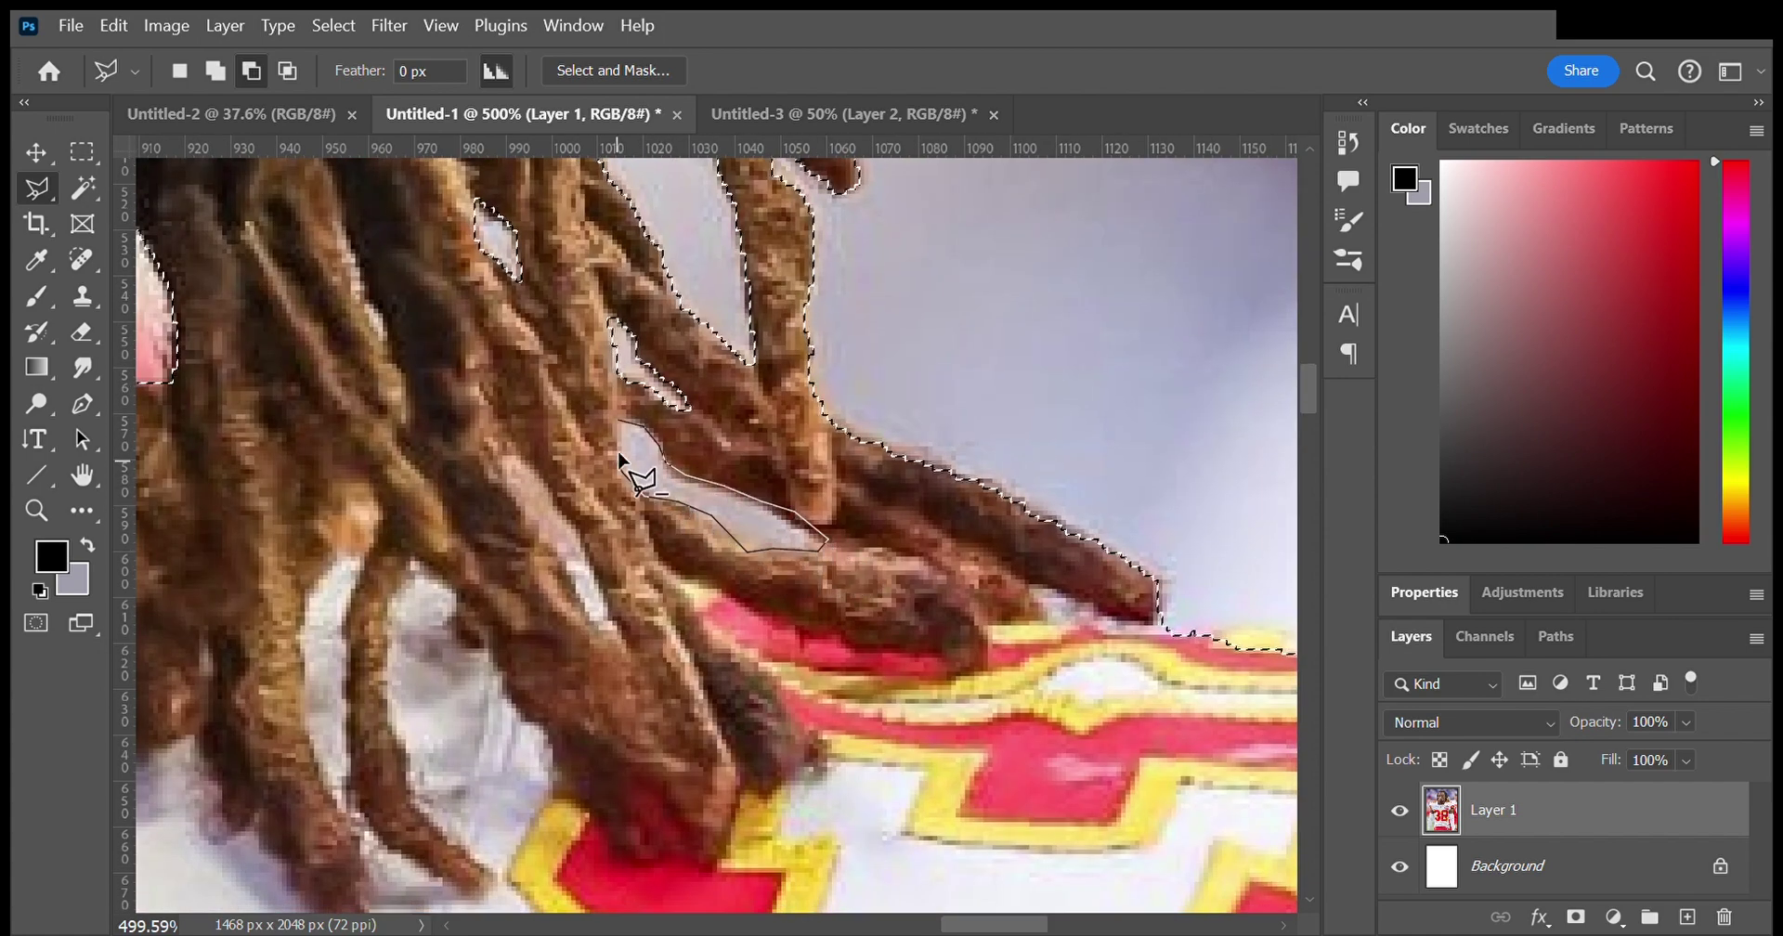
scroll(650, 539, "down", 2)
scroll(604, 557, "up", 2)
left_click(531, 440)
double_click(588, 470)
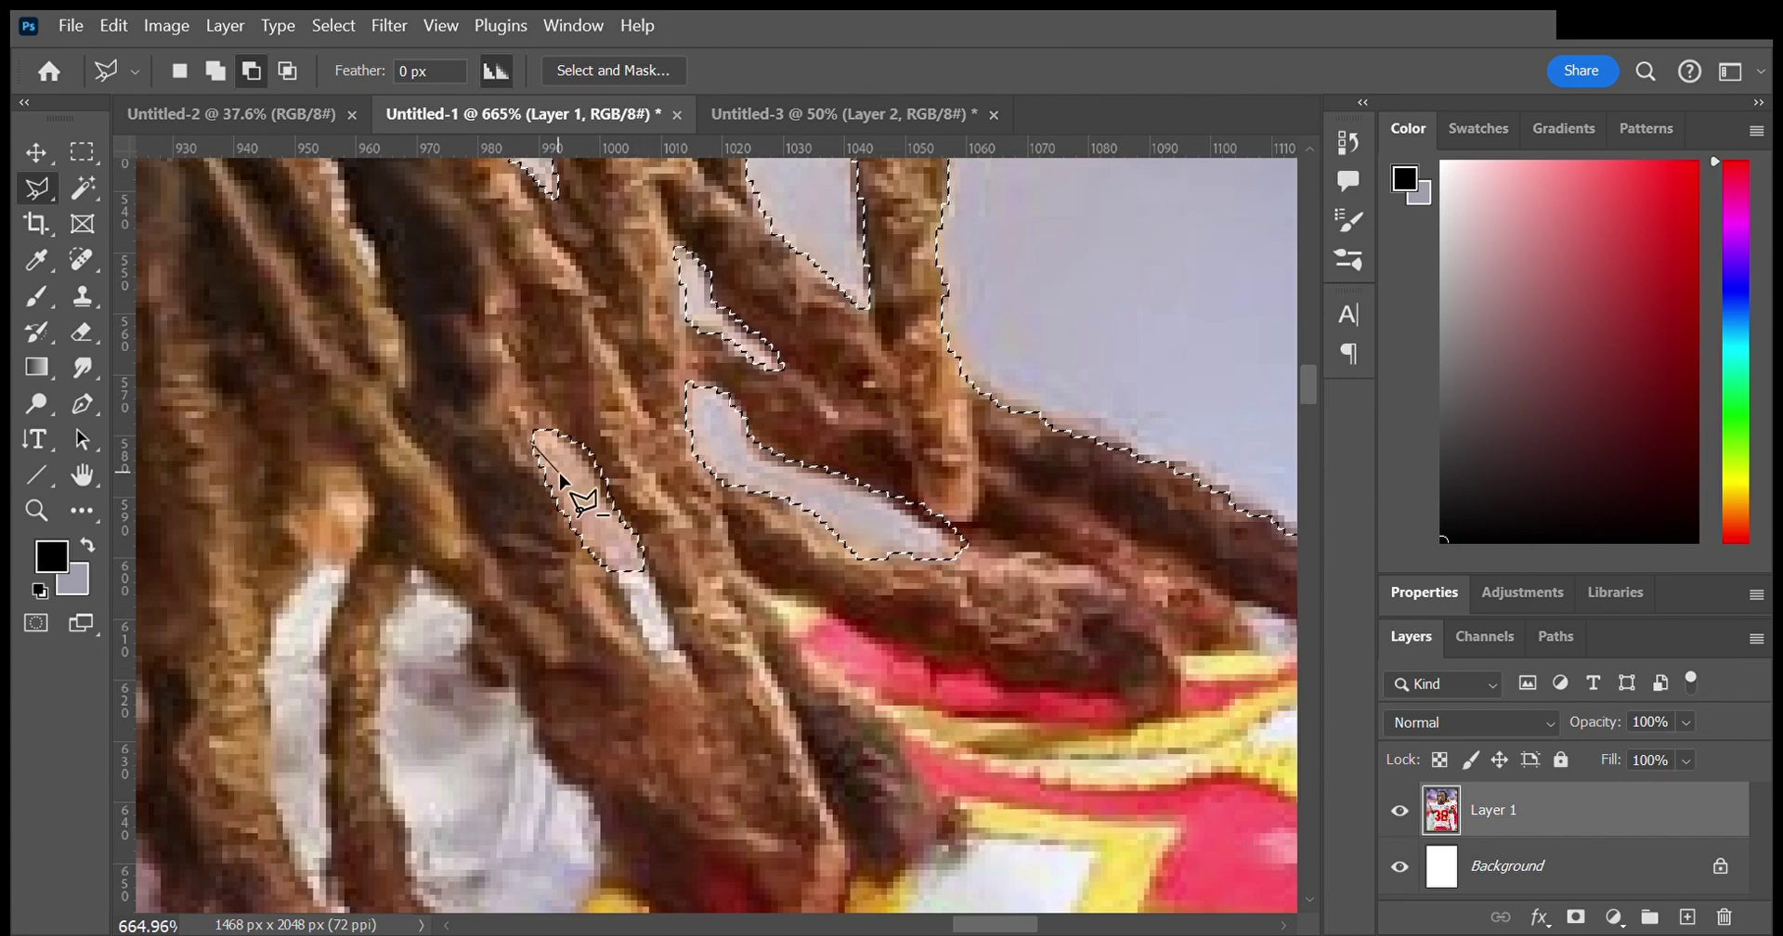
scroll(650, 492, "down", 2)
scroll(688, 505, "down", 2)
scroll(689, 506, "down", 3)
scroll(689, 506, "down", 2)
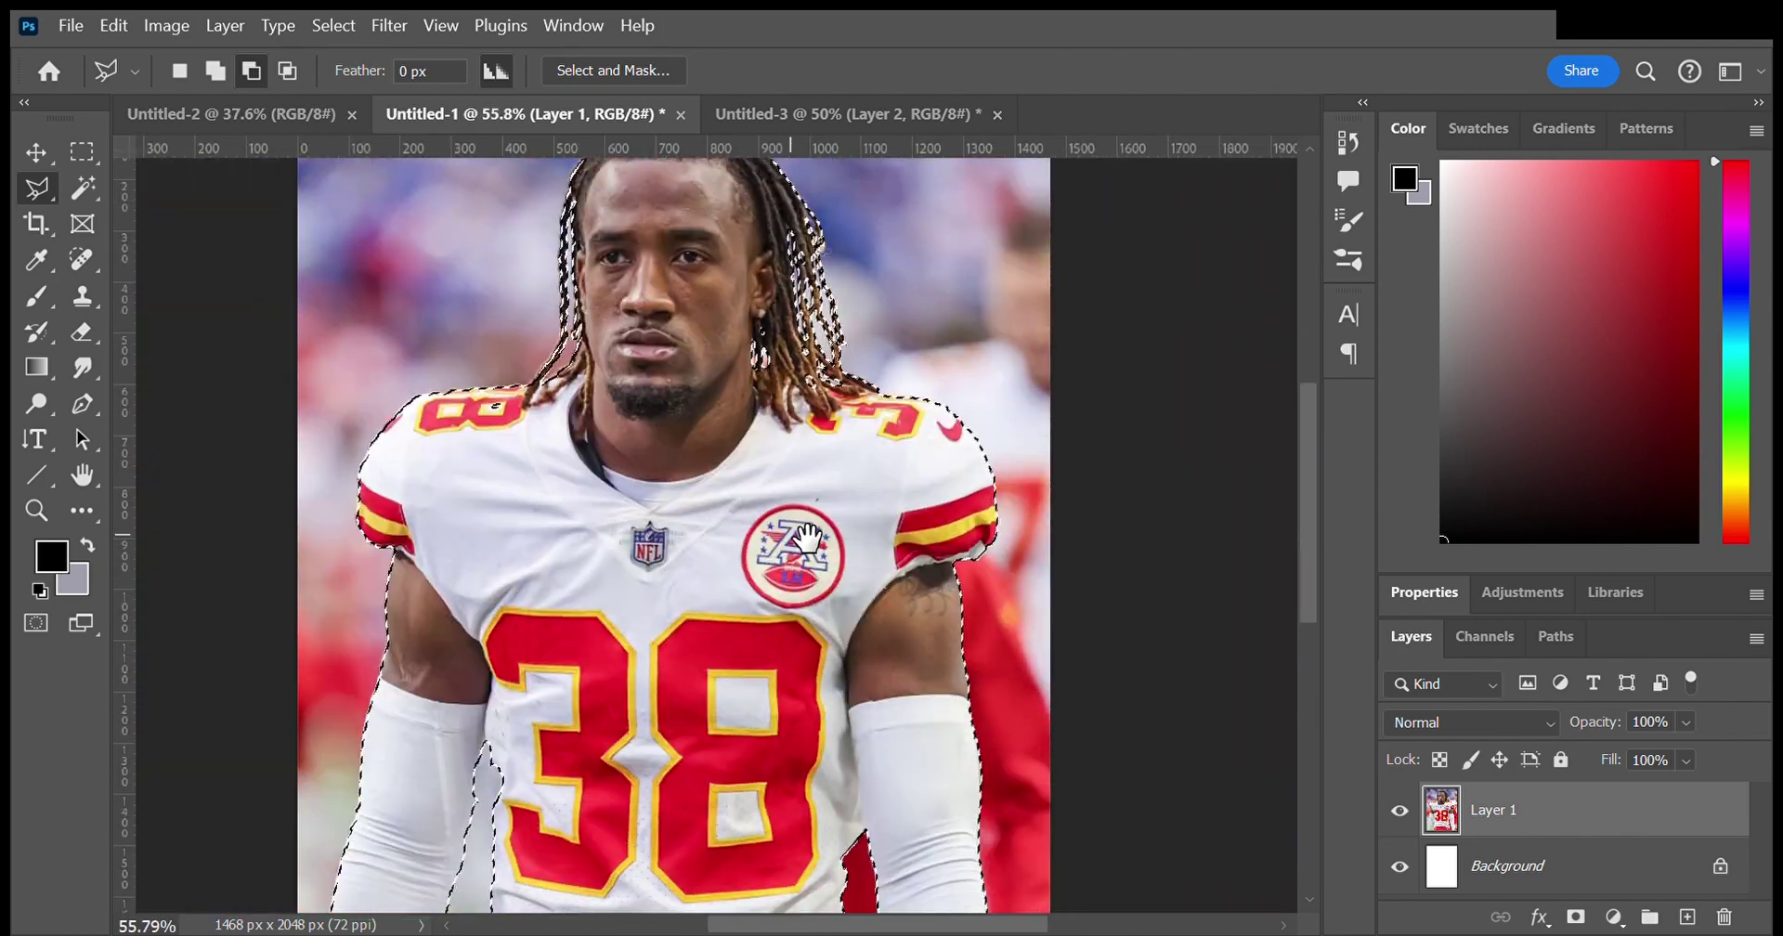
Step: Copy the selected player, paste him onto the white square canvas, and scale him to fit
scroll(734, 613, "down", 2)
key("ctrl+c")
key("ctrl+shift+Tab")
key("ctrl+v")
key("ctrl+t")
mouse_move(992, 245)
left_mouse_down()
mouse_move(816, 438)
mouse_move(888, 247)
left_mouse_up()
key("Return")
Step: Start a Pen path at the sleeve, tracing the arm and jersey edge to the red patch
key("ctrl+Tab")
key("ctrl+shift+Tab")
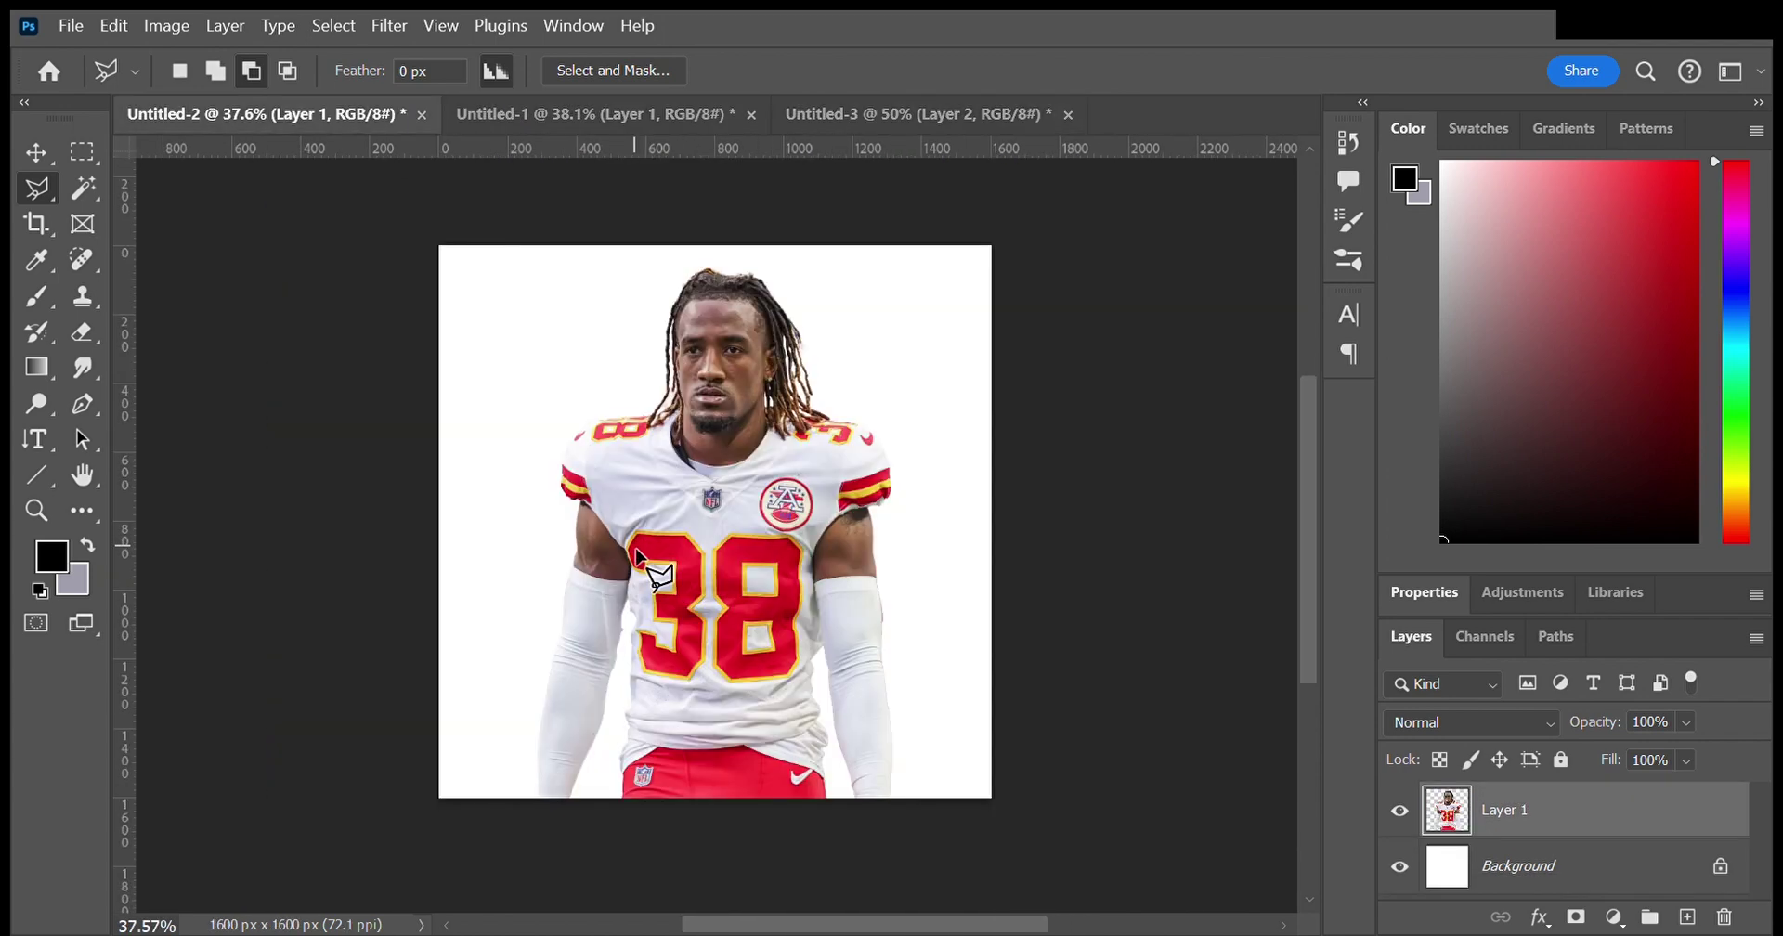
key("p")
scroll(557, 479, "up", 3)
scroll(587, 429, "up", 2)
left_click(587, 429)
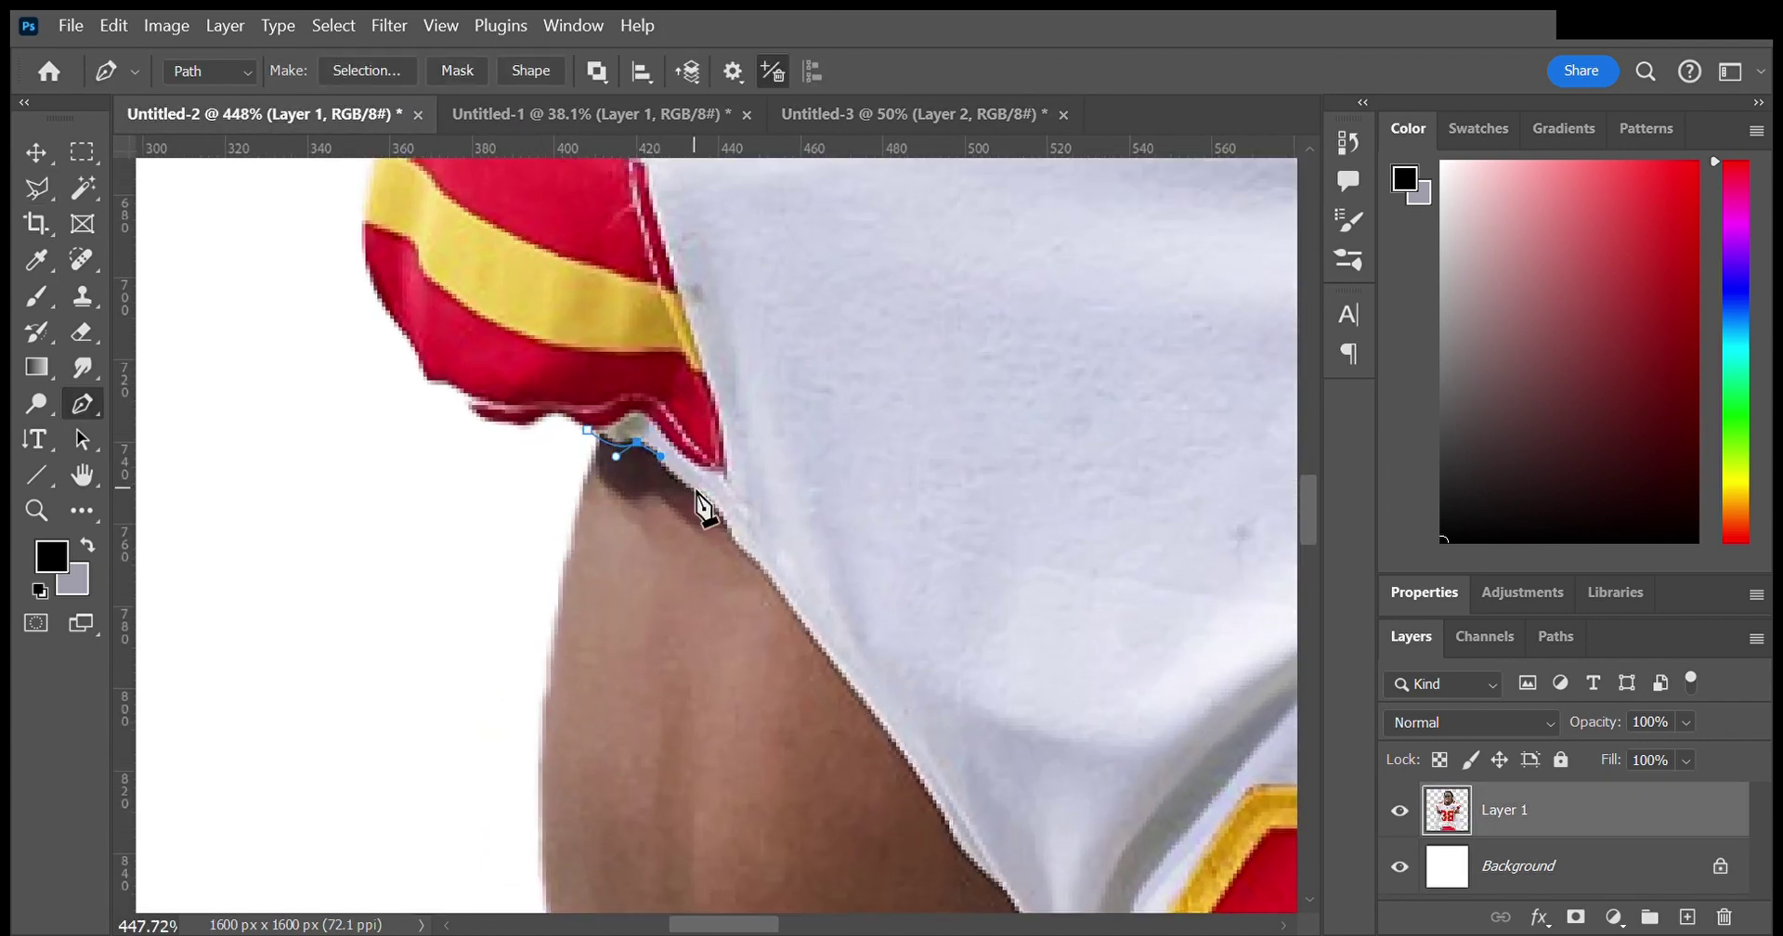
scroll(781, 604, "down", 3)
scroll(780, 604, "right", 2)
left_click_drag(784, 572, 787, 582)
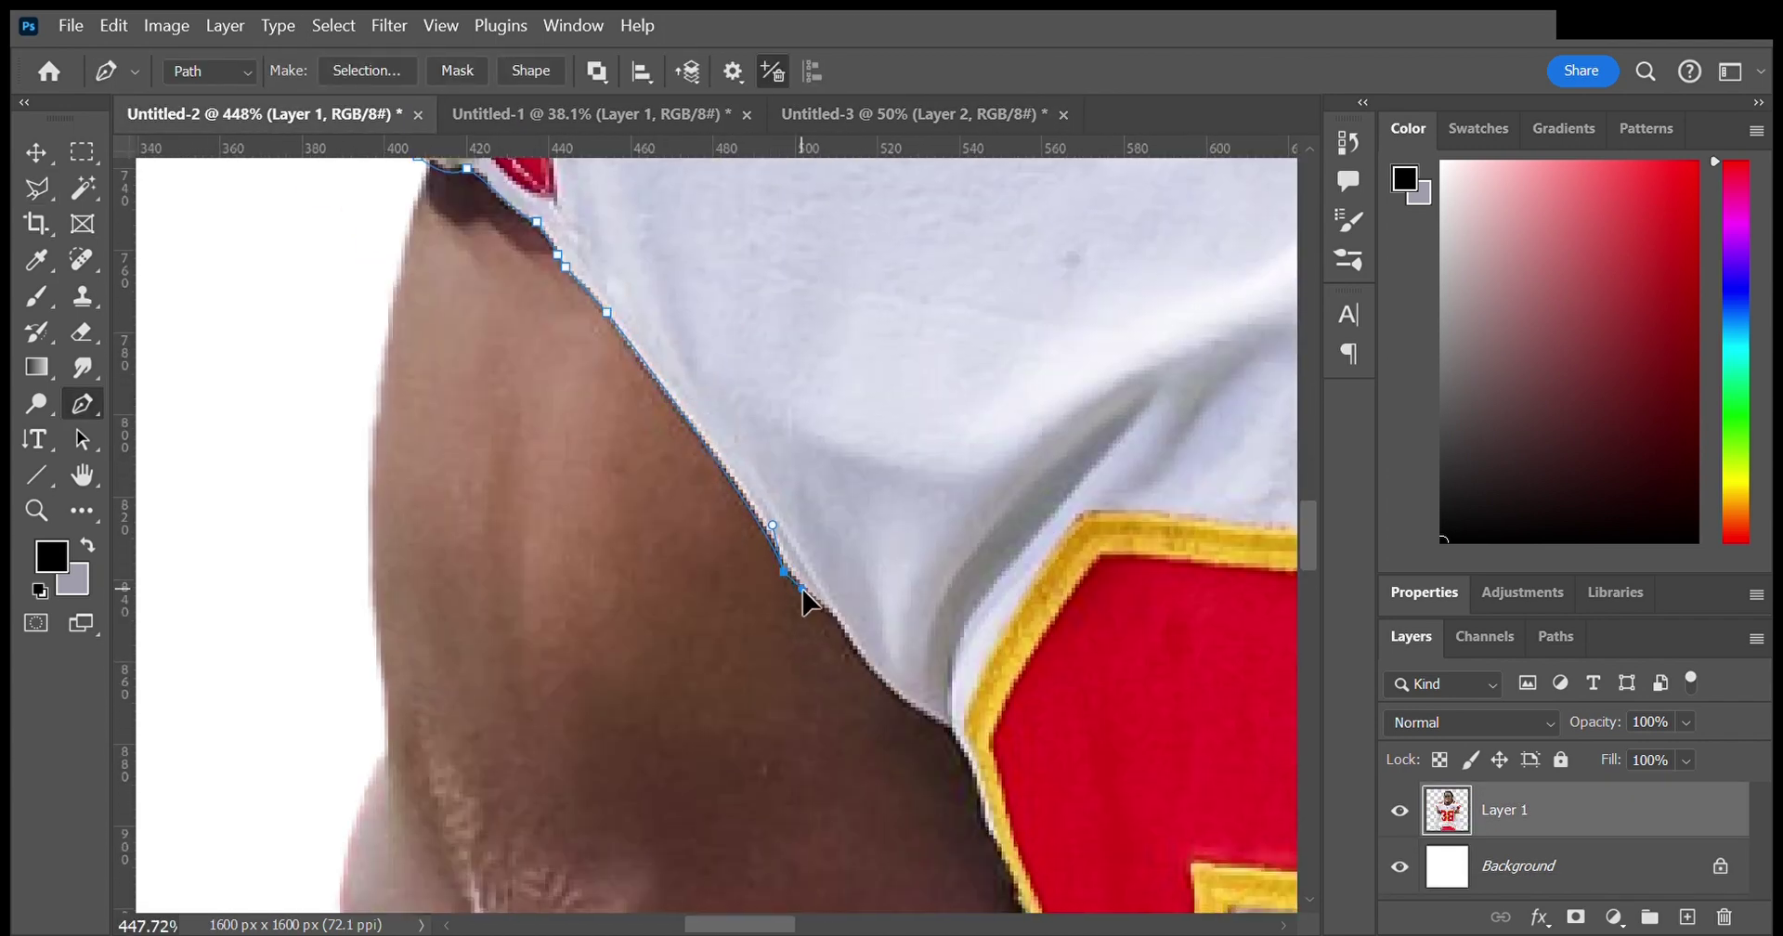
left_click(799, 588)
left_click(828, 609)
left_click_drag(883, 613, 748, 428)
left_click_drag(813, 536, 854, 543)
Step: Continue the path along the red patch and jersey edge to where jersey meets red shorts
scroll(832, 576, "down", 3)
scroll(832, 576, "right", 1)
left_click(767, 380)
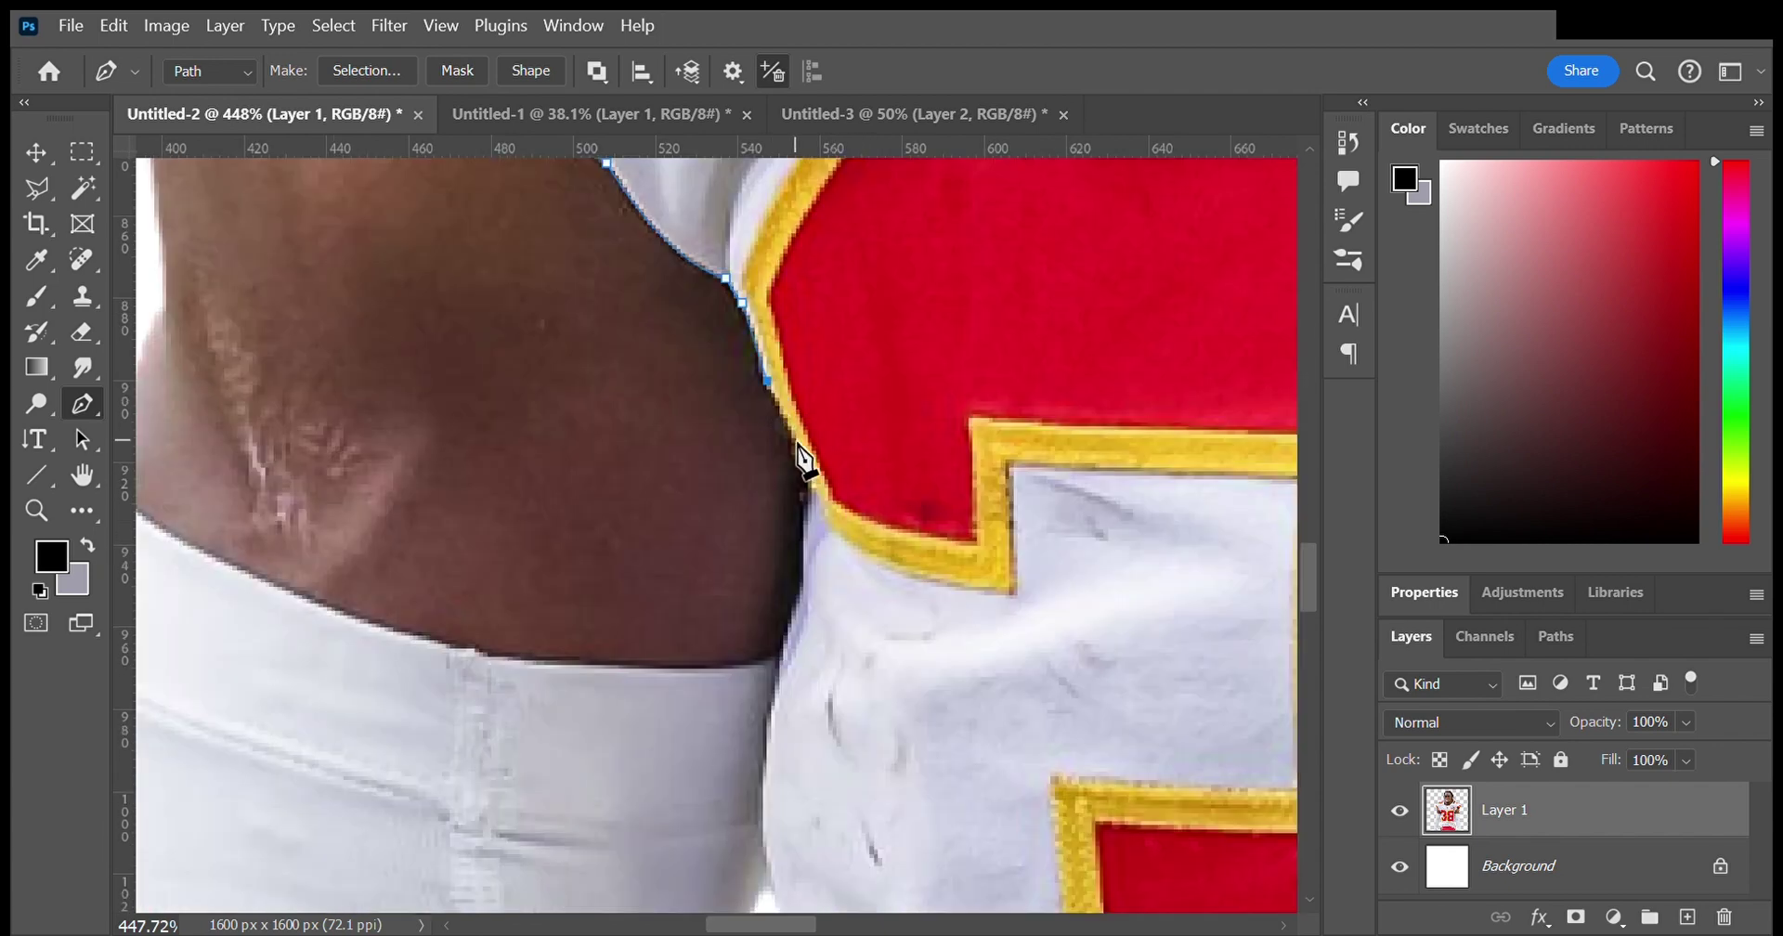
scroll(814, 618, "down", 3)
scroll(813, 618, "right", 1)
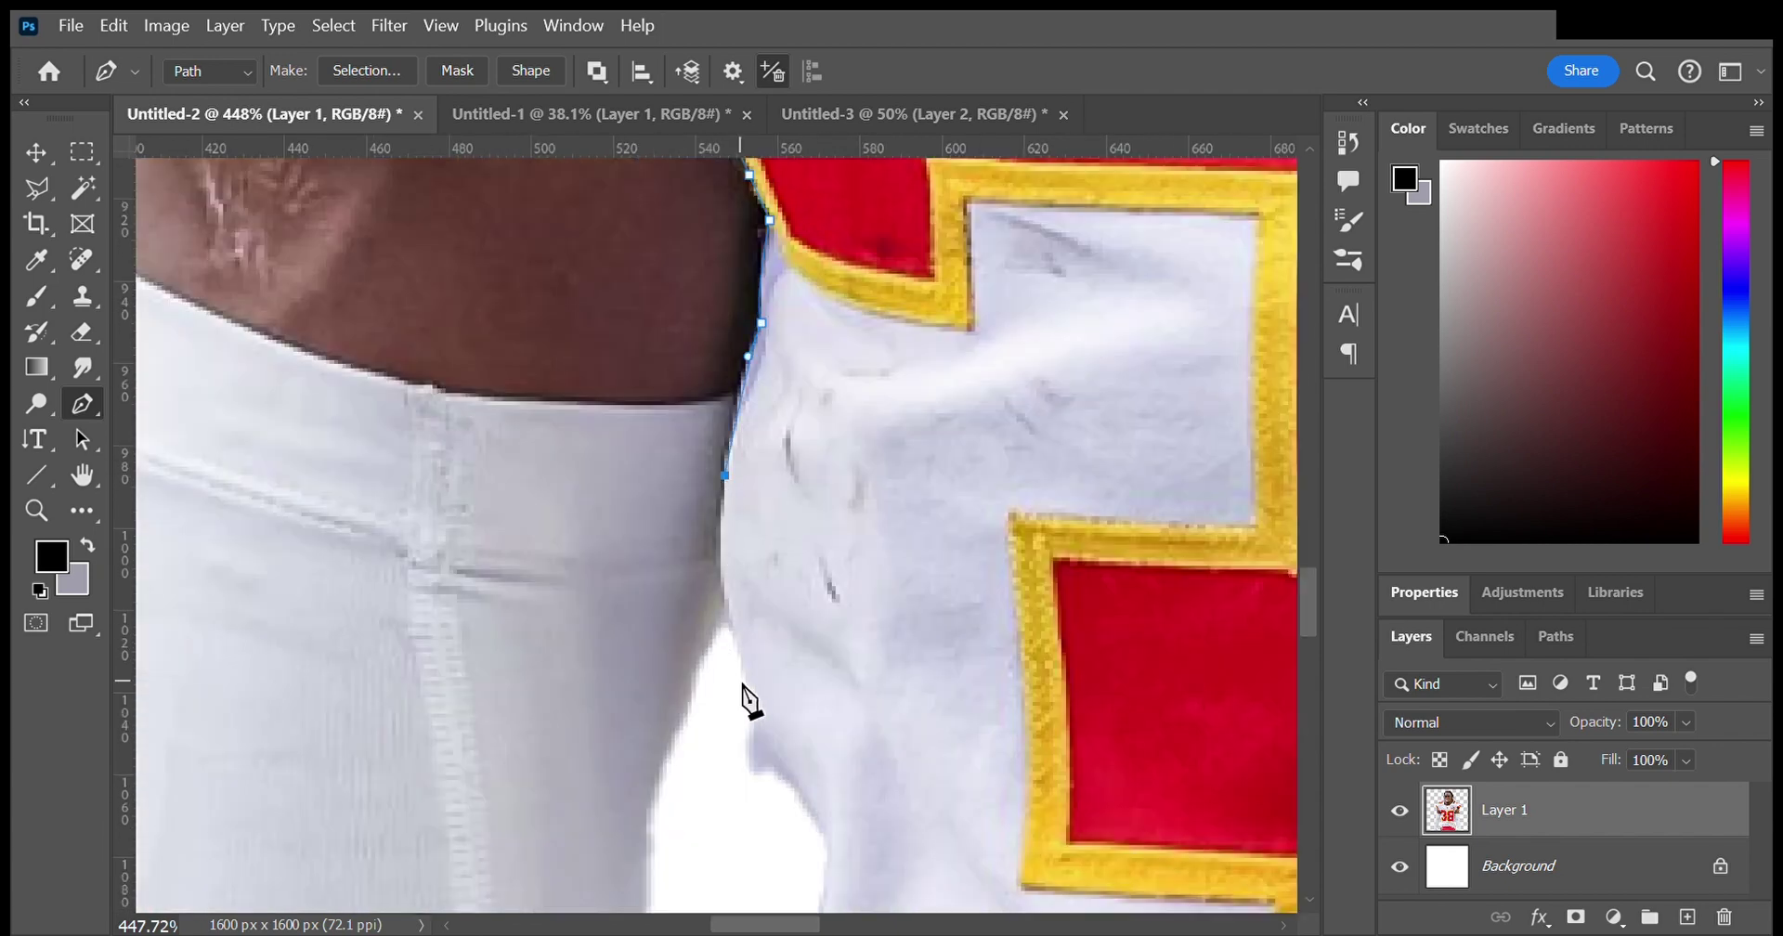
scroll(729, 743, "down", 1)
left_click_drag(731, 629, 740, 613)
scroll(738, 548, "down", 5)
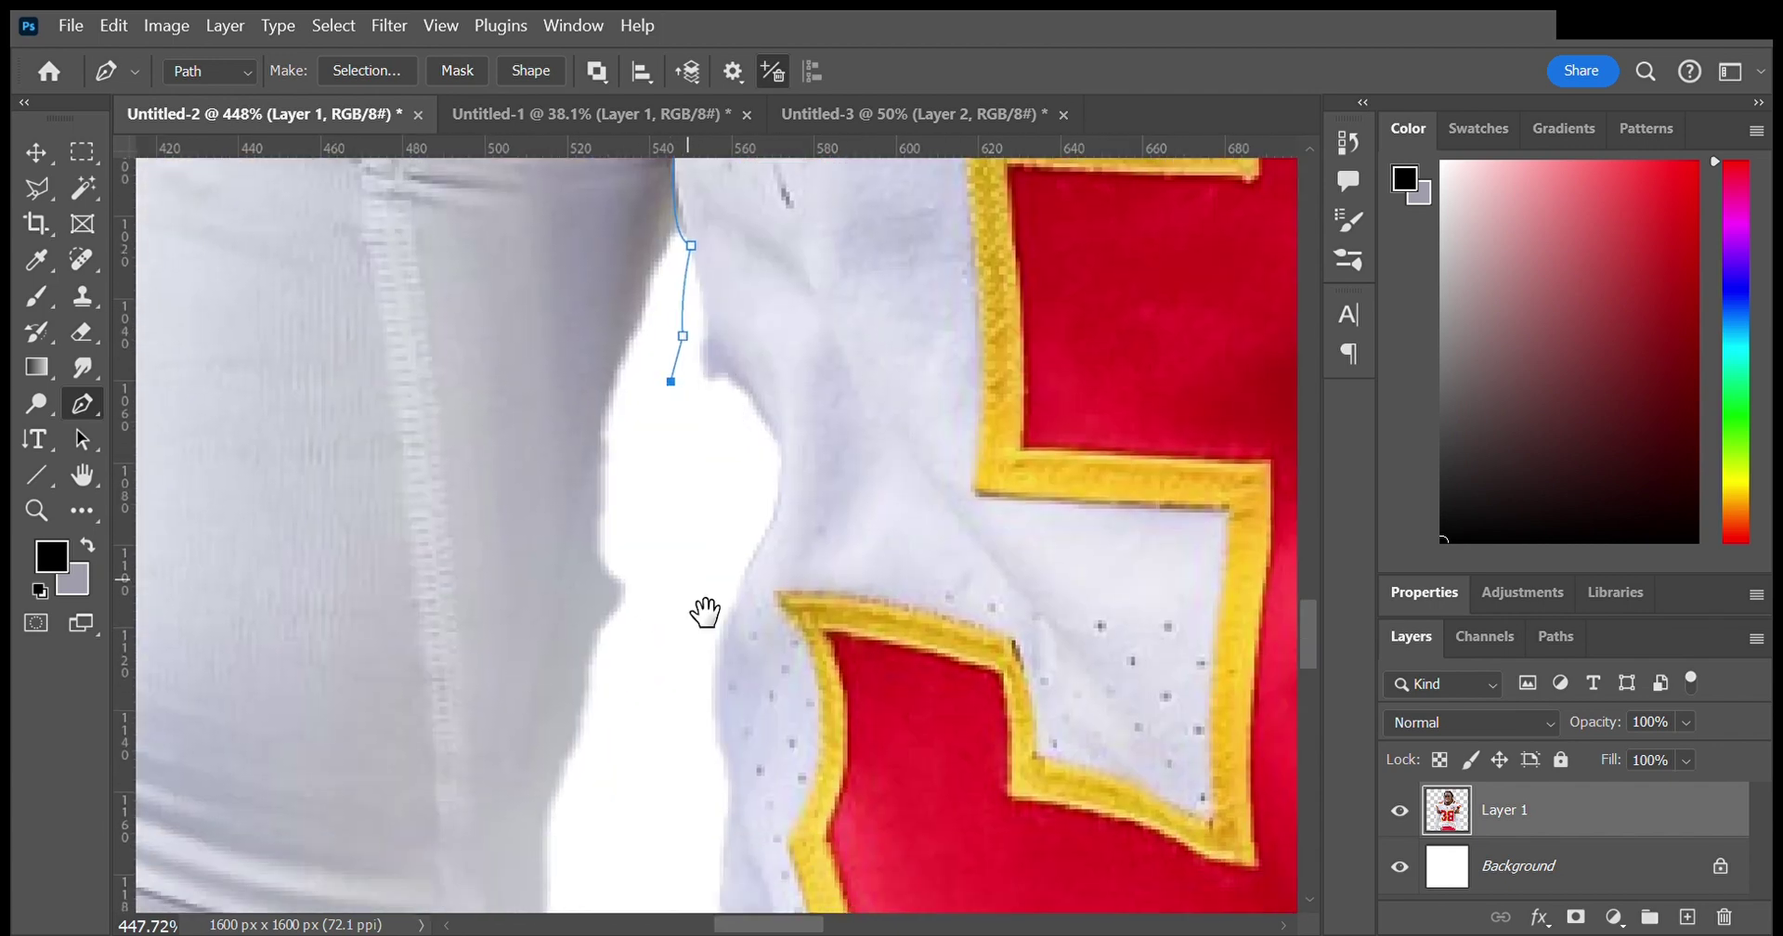
scroll(700, 609, "down", 5)
scroll(744, 610, "down", 4)
scroll(492, 409, "right", 2)
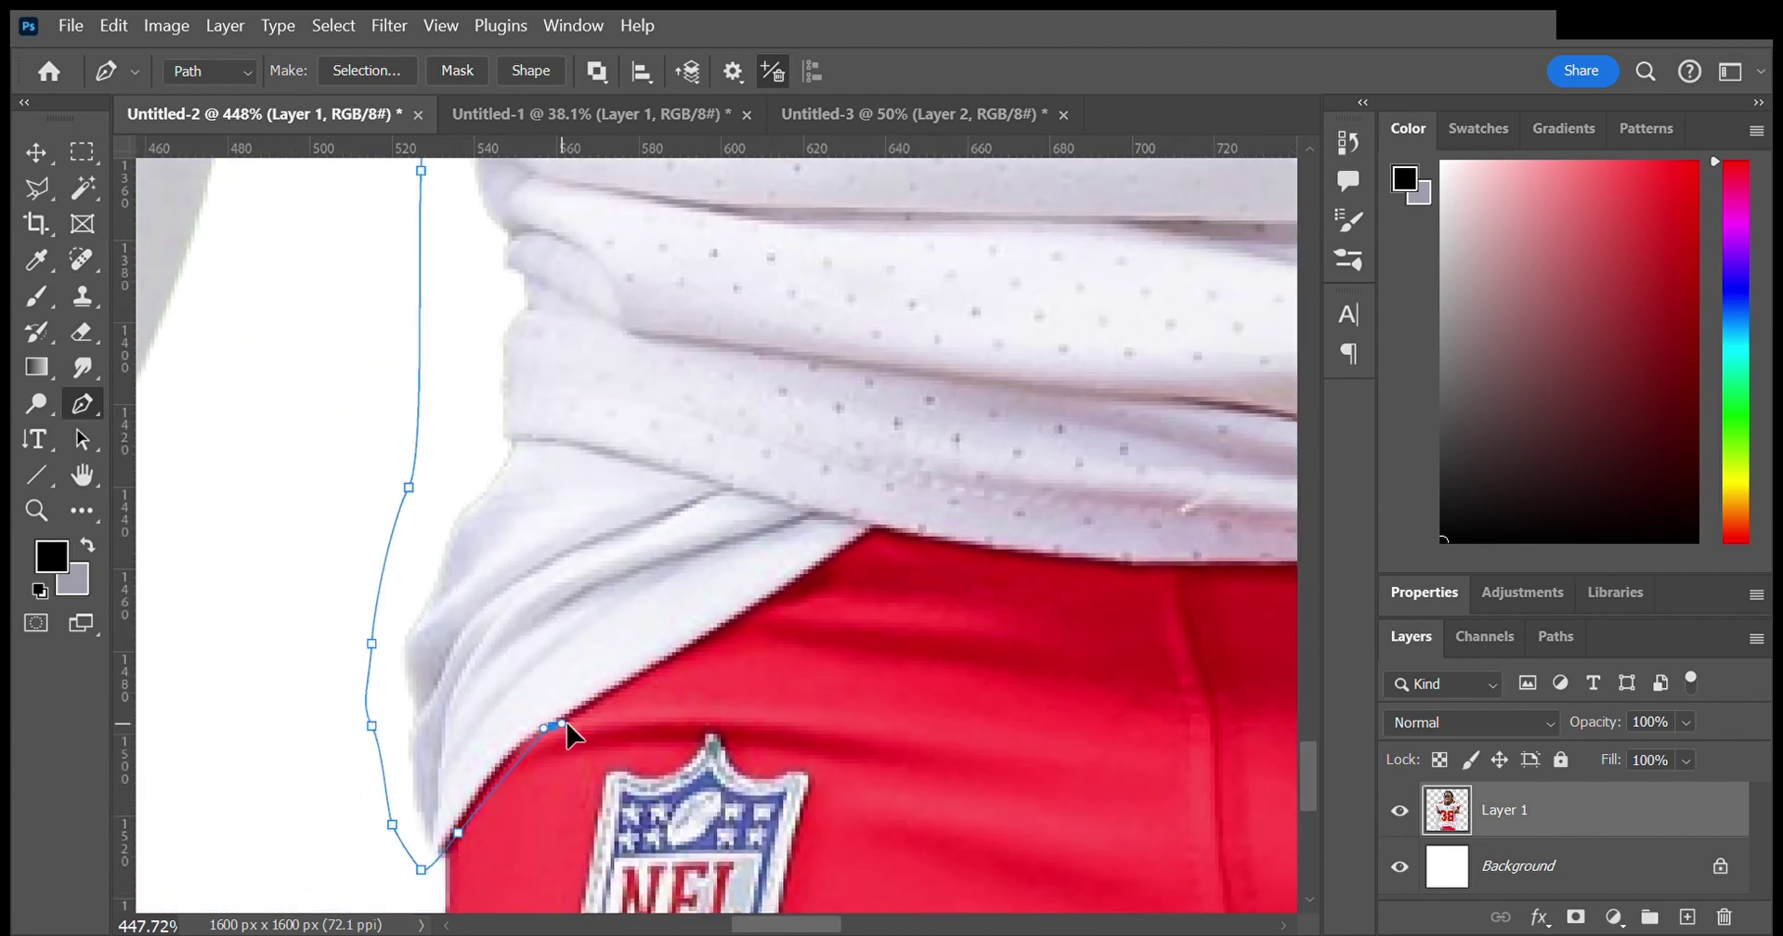
left_click(841, 550)
left_click(869, 528)
scroll(951, 520, "right", 5)
mouse_move(1223, 483)
left_mouse_down()
mouse_move(1126, 510)
mouse_move(906, 507)
left_mouse_up()
Step: Extend the path along the jersey hem and curve it up the jersey fold
scroll(864, 530, "right", 5)
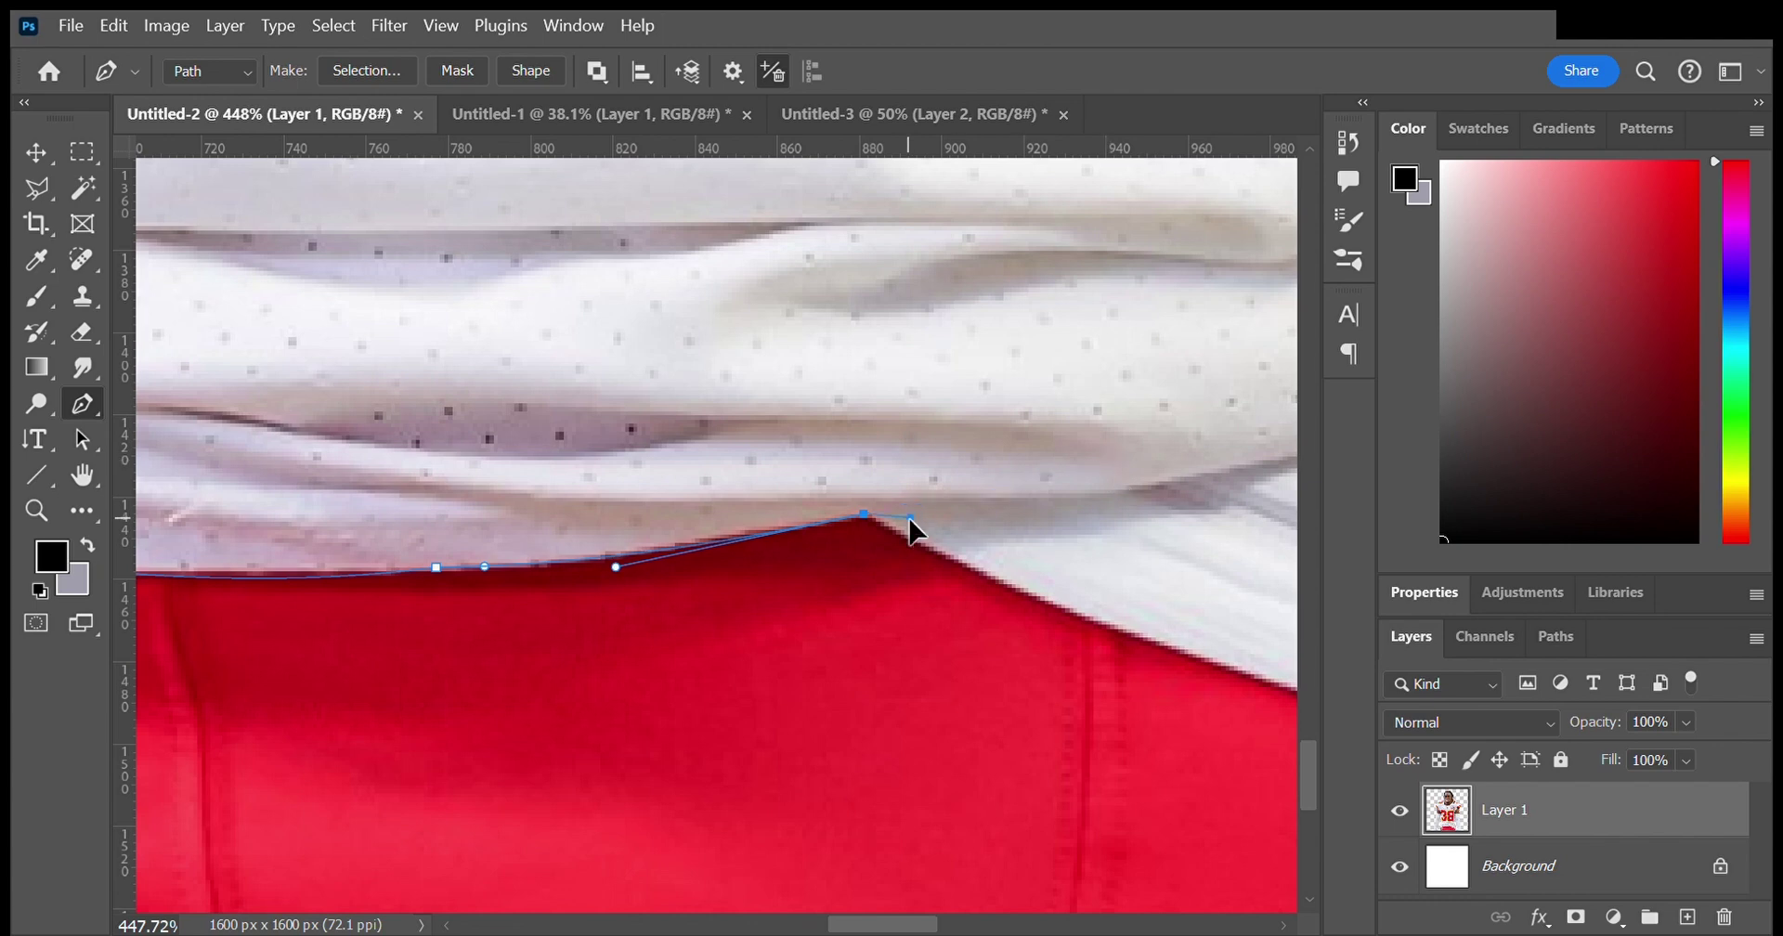
scroll(883, 501, "right", 4)
left_click(931, 490)
scroll(931, 490, "right", 5)
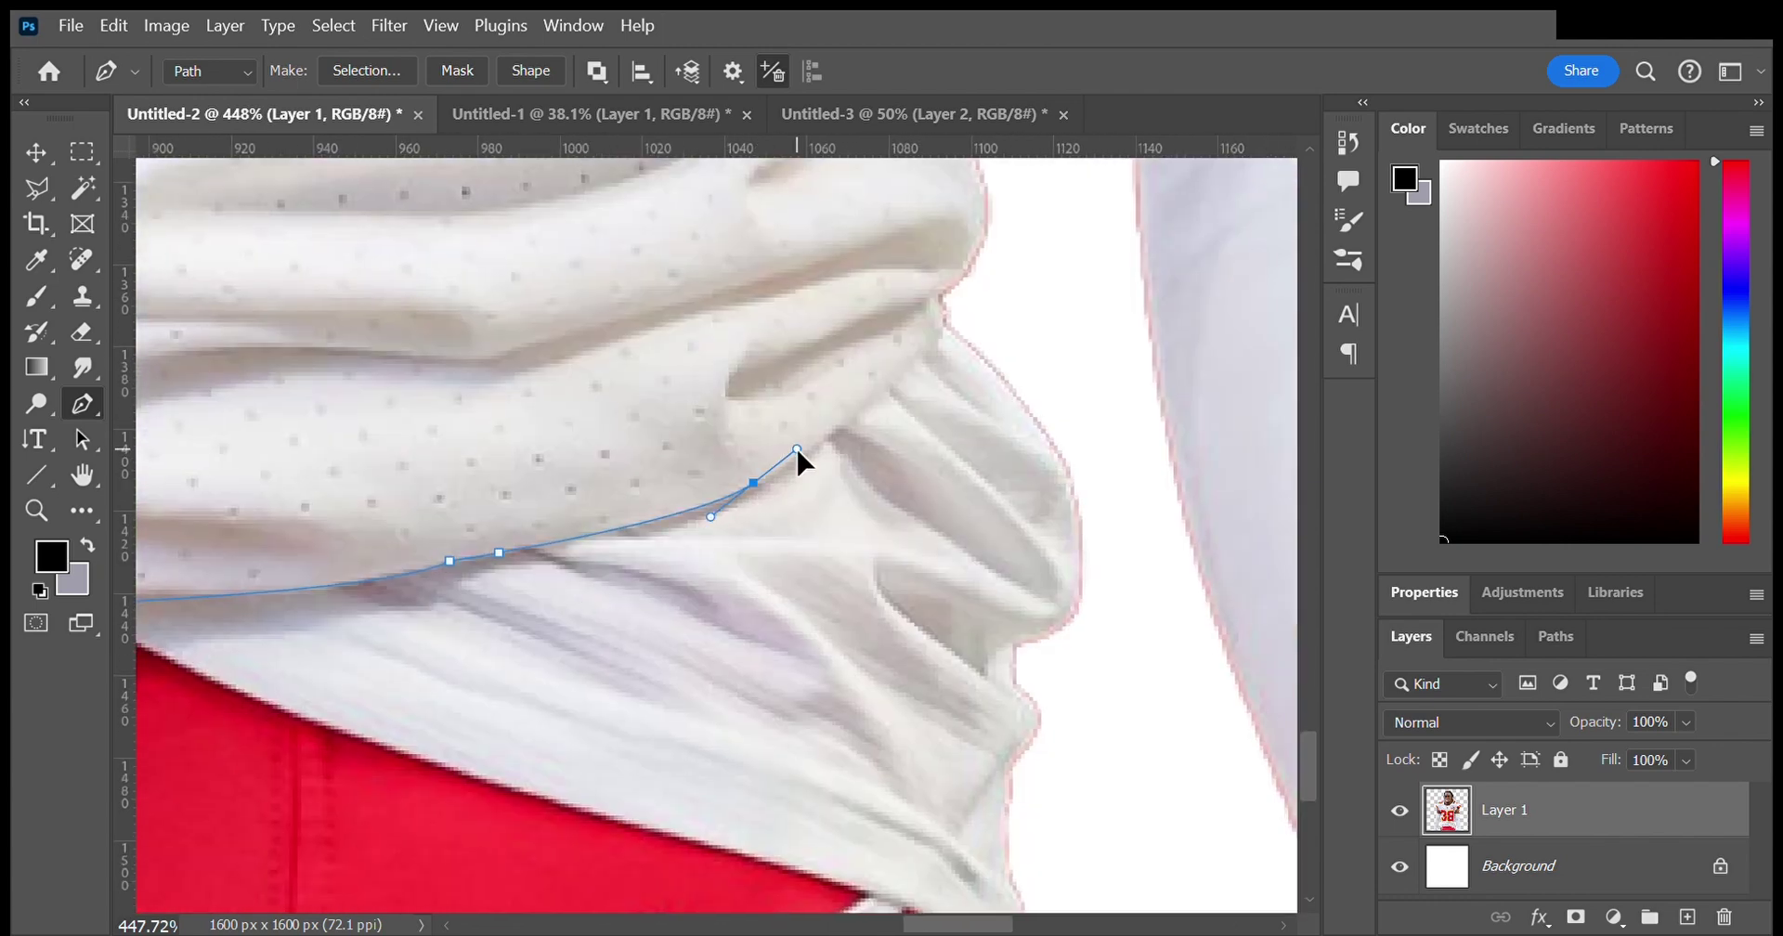
left_click(801, 454)
left_click_drag(929, 594, 765, 565)
left_click(777, 410)
left_click_drag(776, 409, 568, 665)
Step: Trace the shirt edge past the swoosh and up to where the shirt meets the sleeve
scroll(454, 657, "left", 4)
scroll(929, 699, "right", 5)
left_click(675, 634)
left_click_drag(917, 780, 831, 526)
left_click(762, 593)
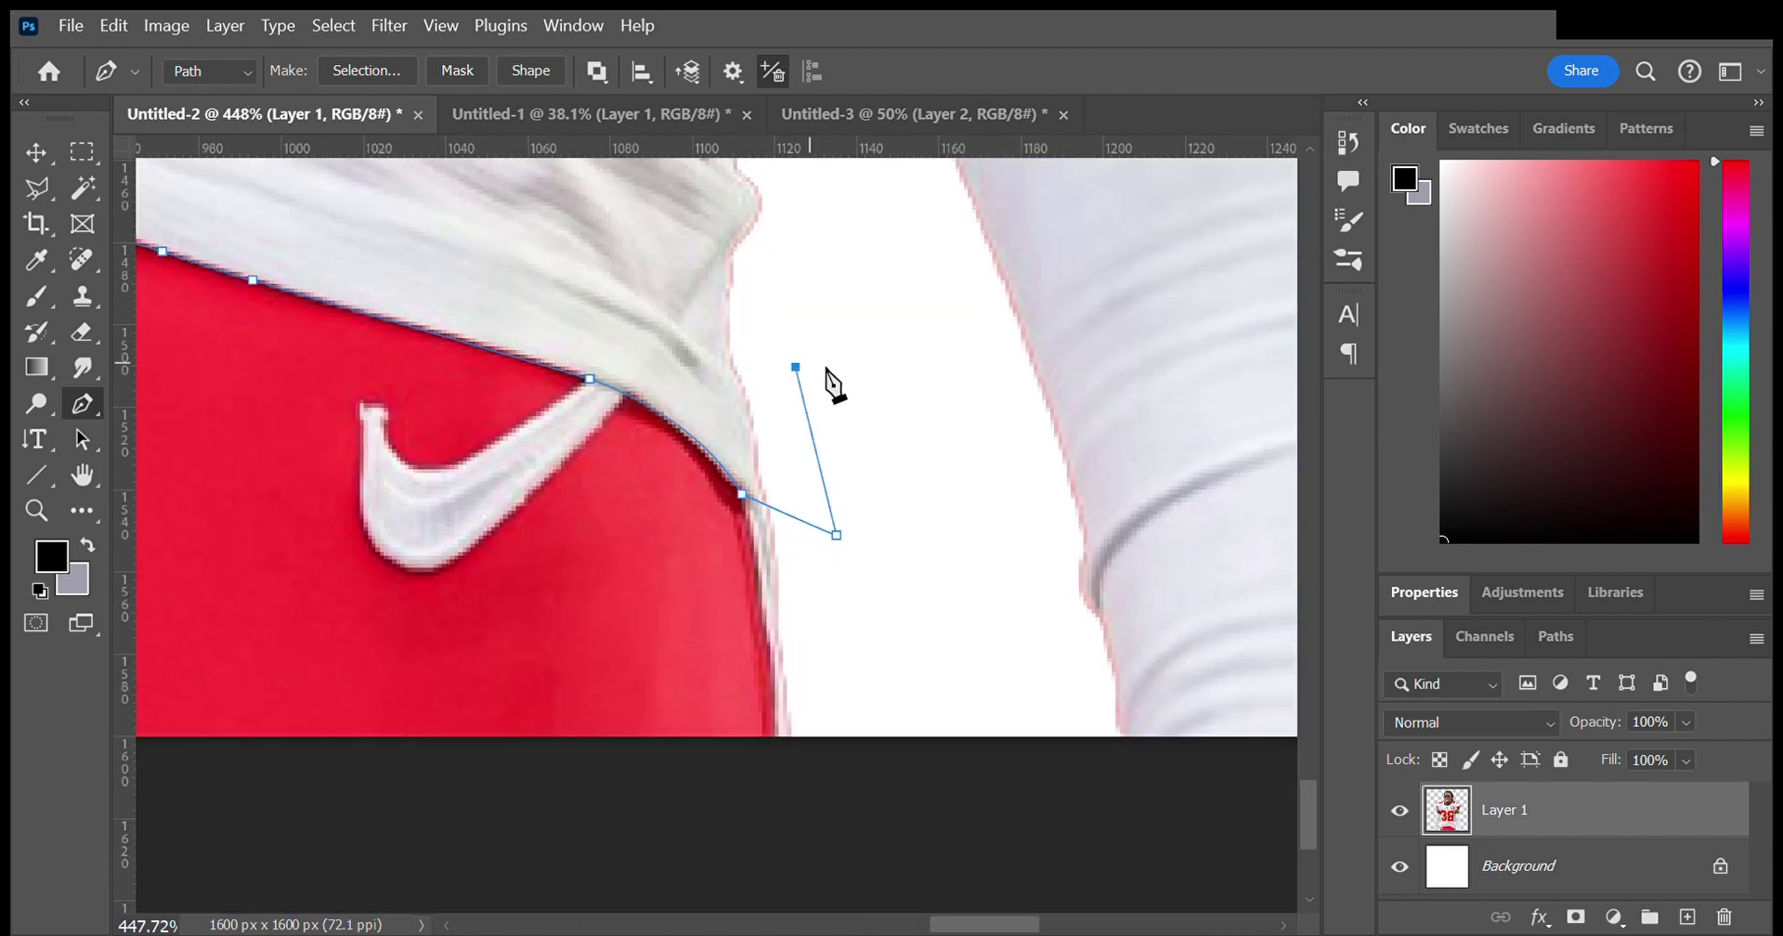
scroll(796, 371, "up", 5)
scroll(665, 342, "up", 5)
left_click(604, 493)
scroll(625, 430, "up", 3)
left_click(654, 615)
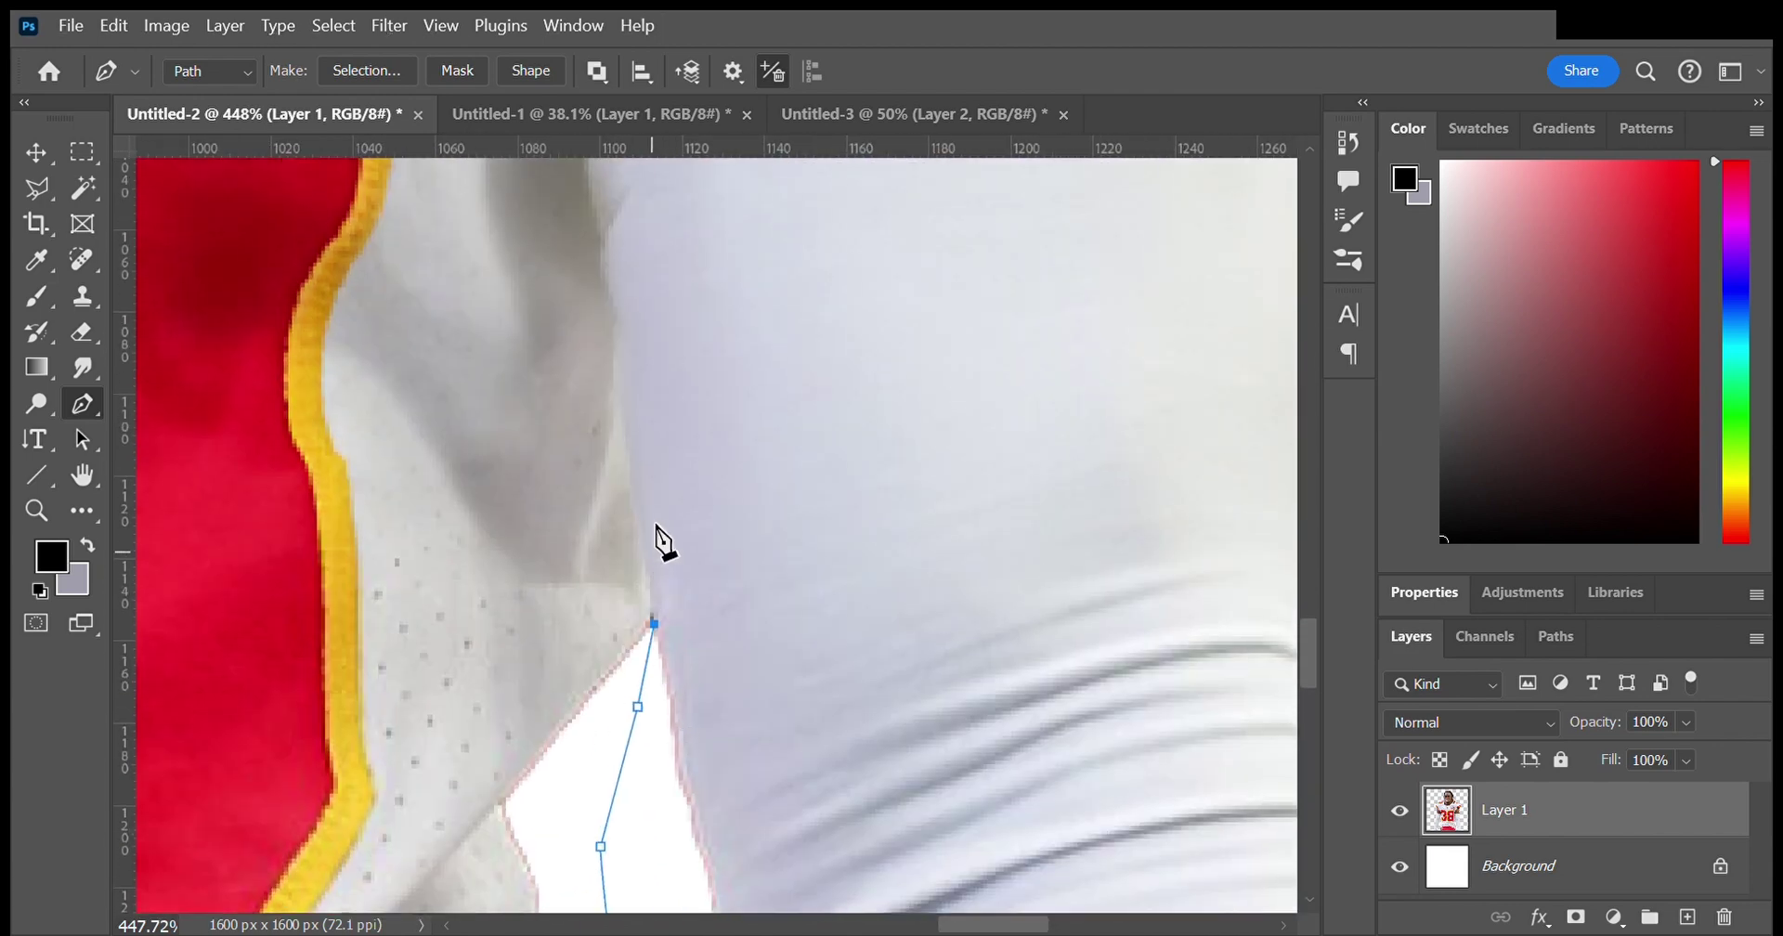
left_click(631, 457)
scroll(720, 581, "up", 4)
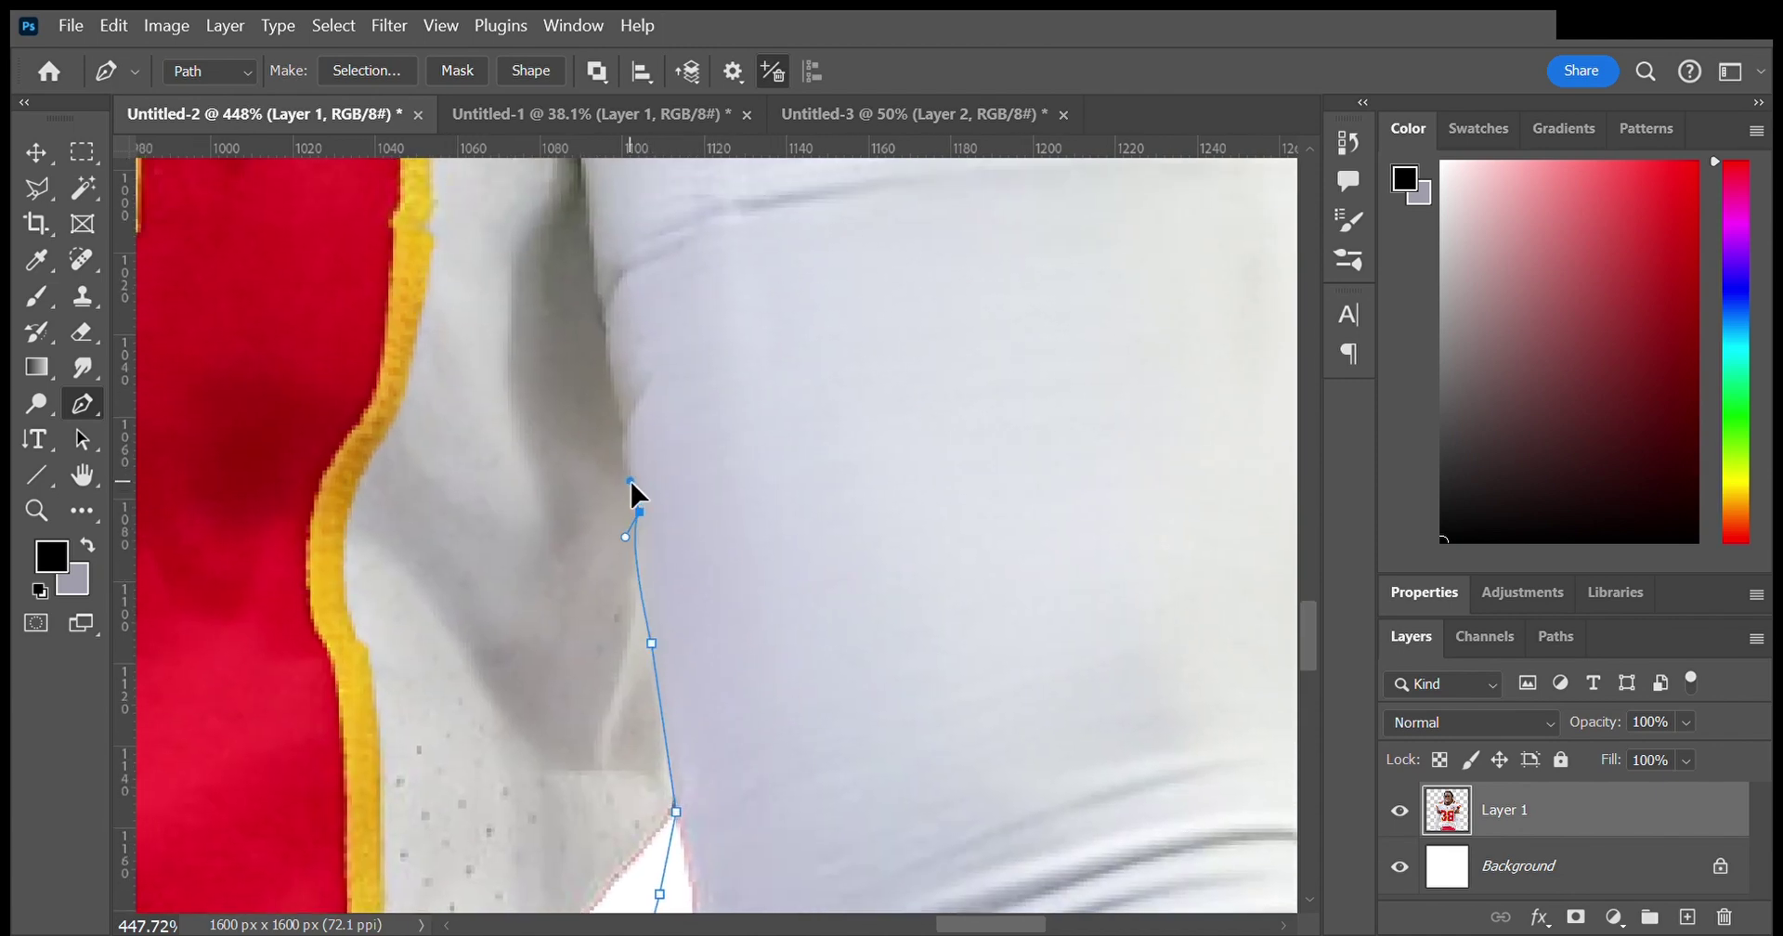
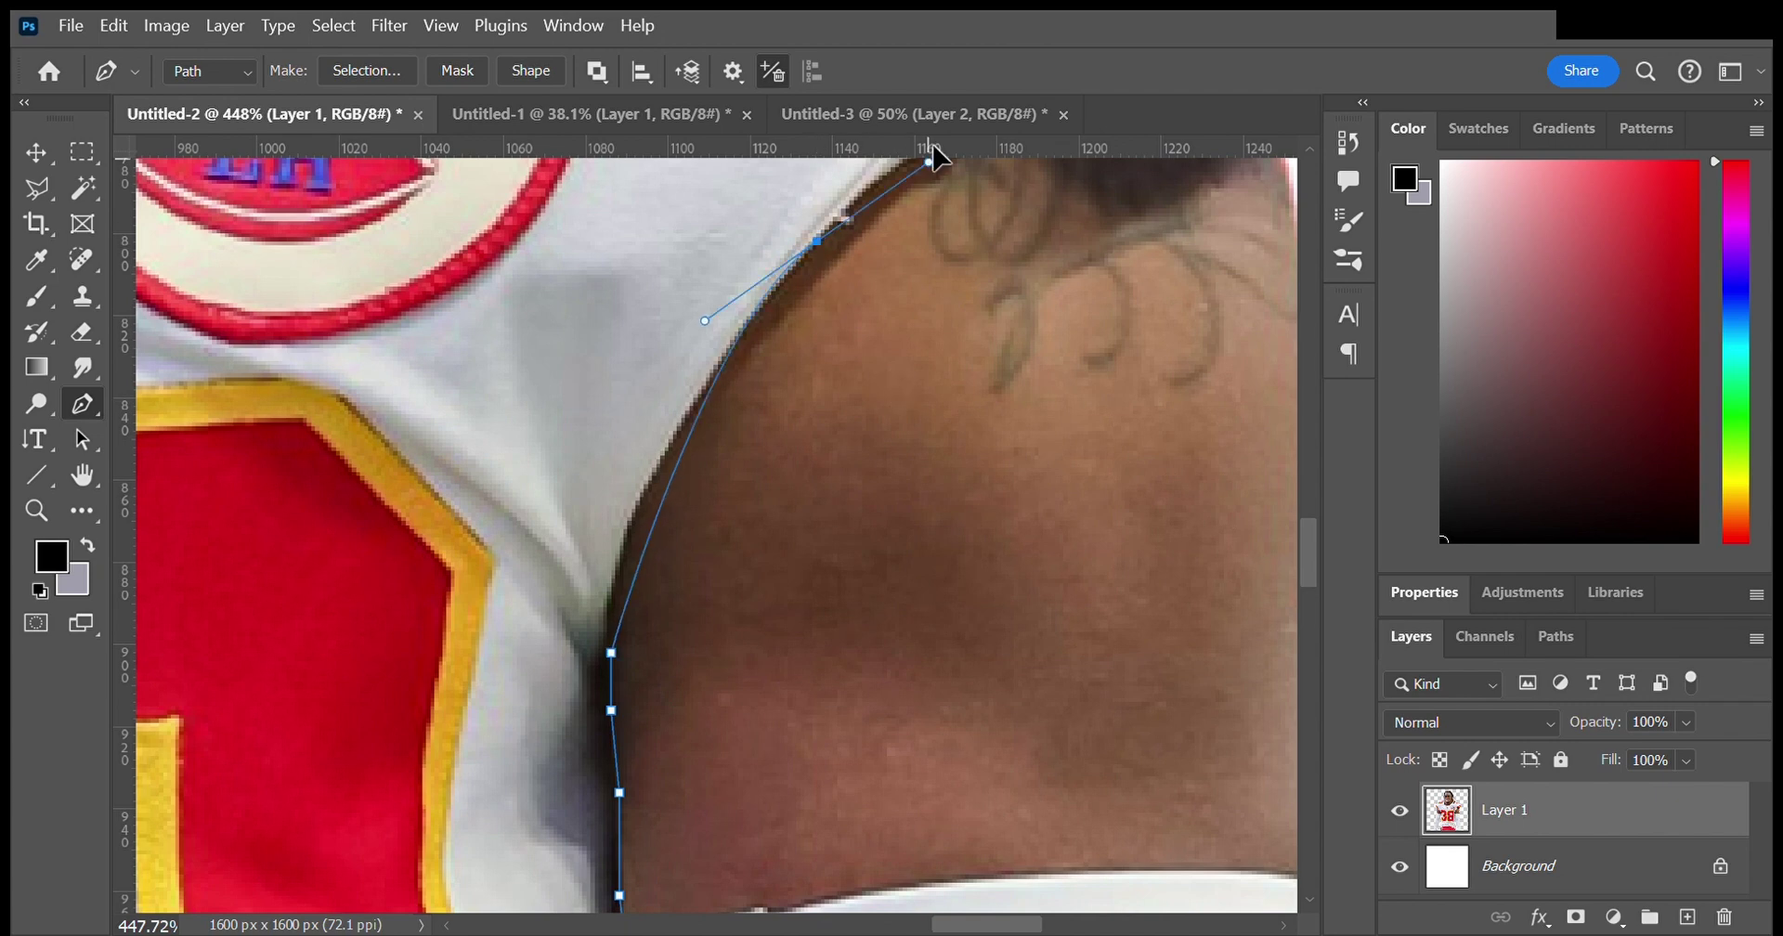
Step: Trace the path's first curves along the jersey shoulder edge to the hair end
scroll(924, 196, "up", 5)
left_click_drag(1063, 267, 763, 560)
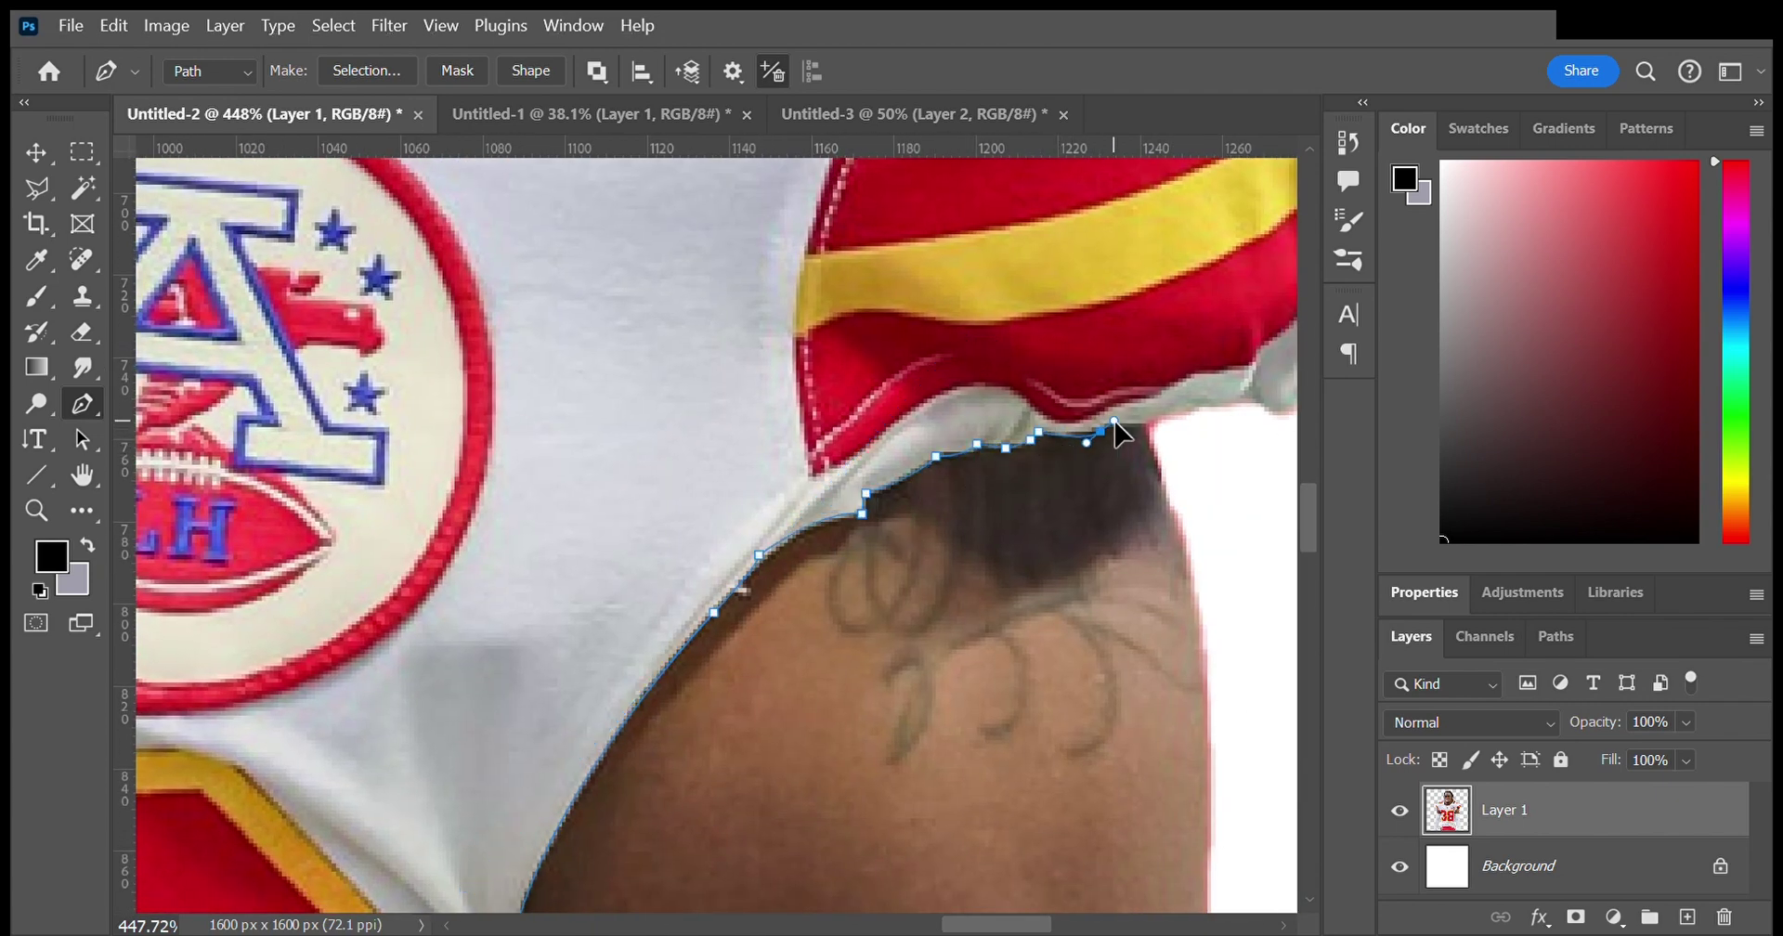
scroll(1164, 450, "up", 5)
scroll(855, 649, "up", 10)
left_click_drag(984, 440, 932, 418)
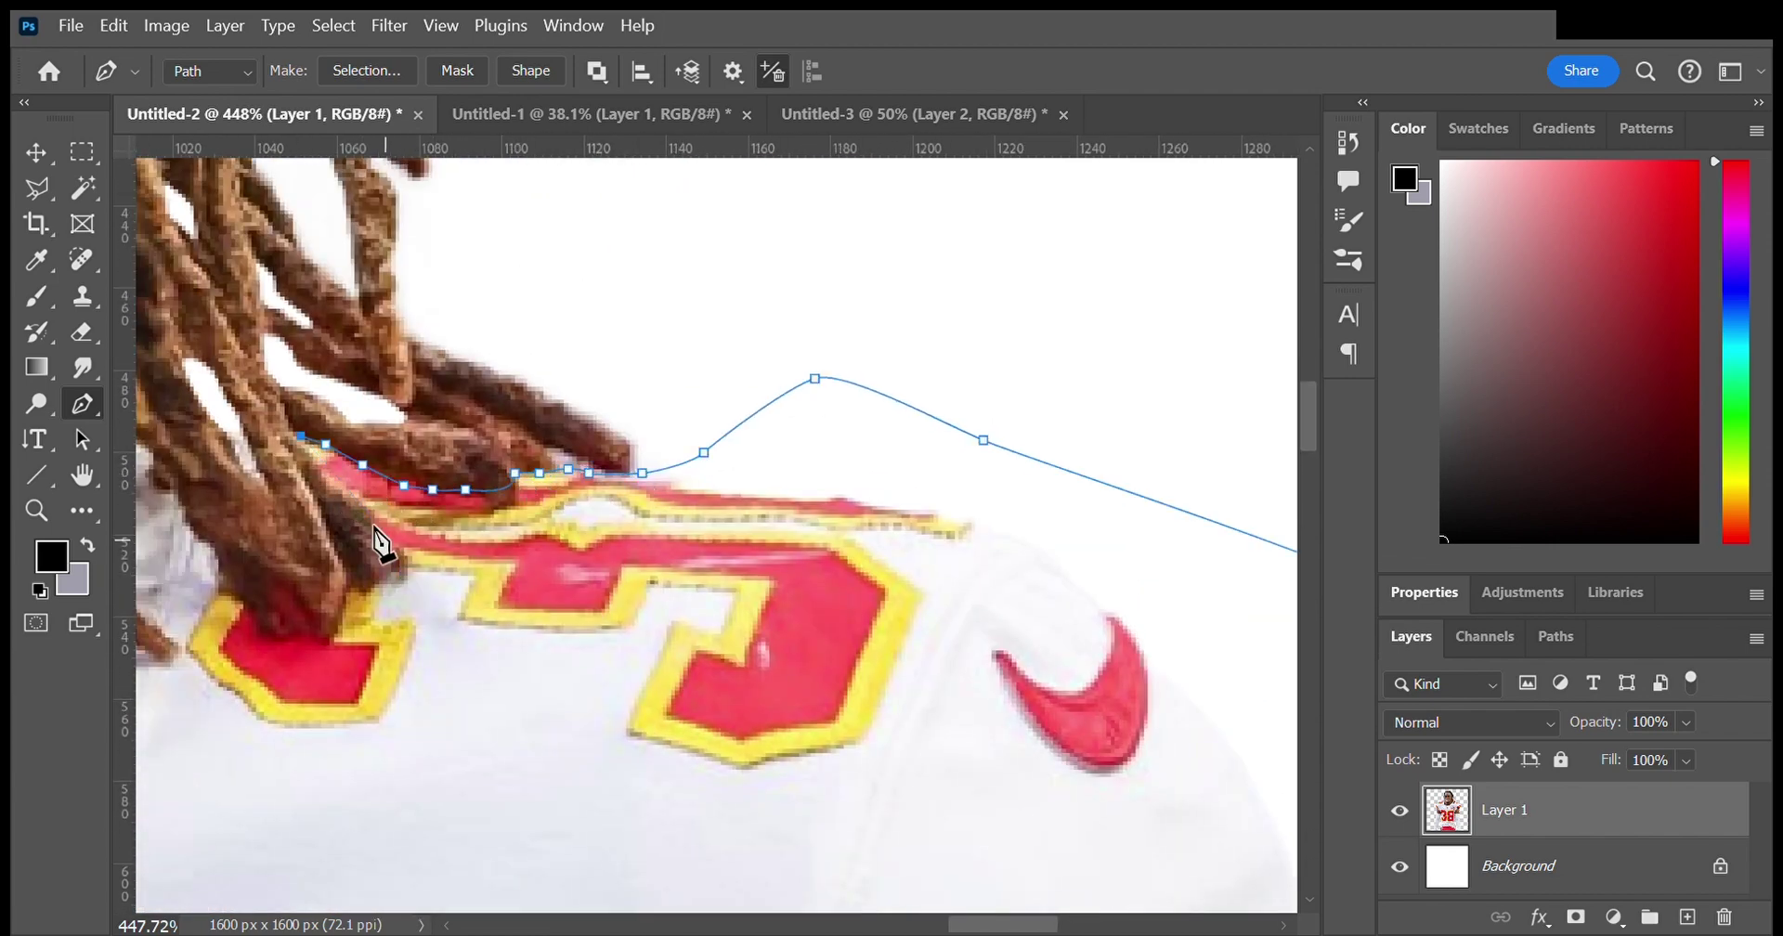
left_click_drag(365, 592, 583, 566)
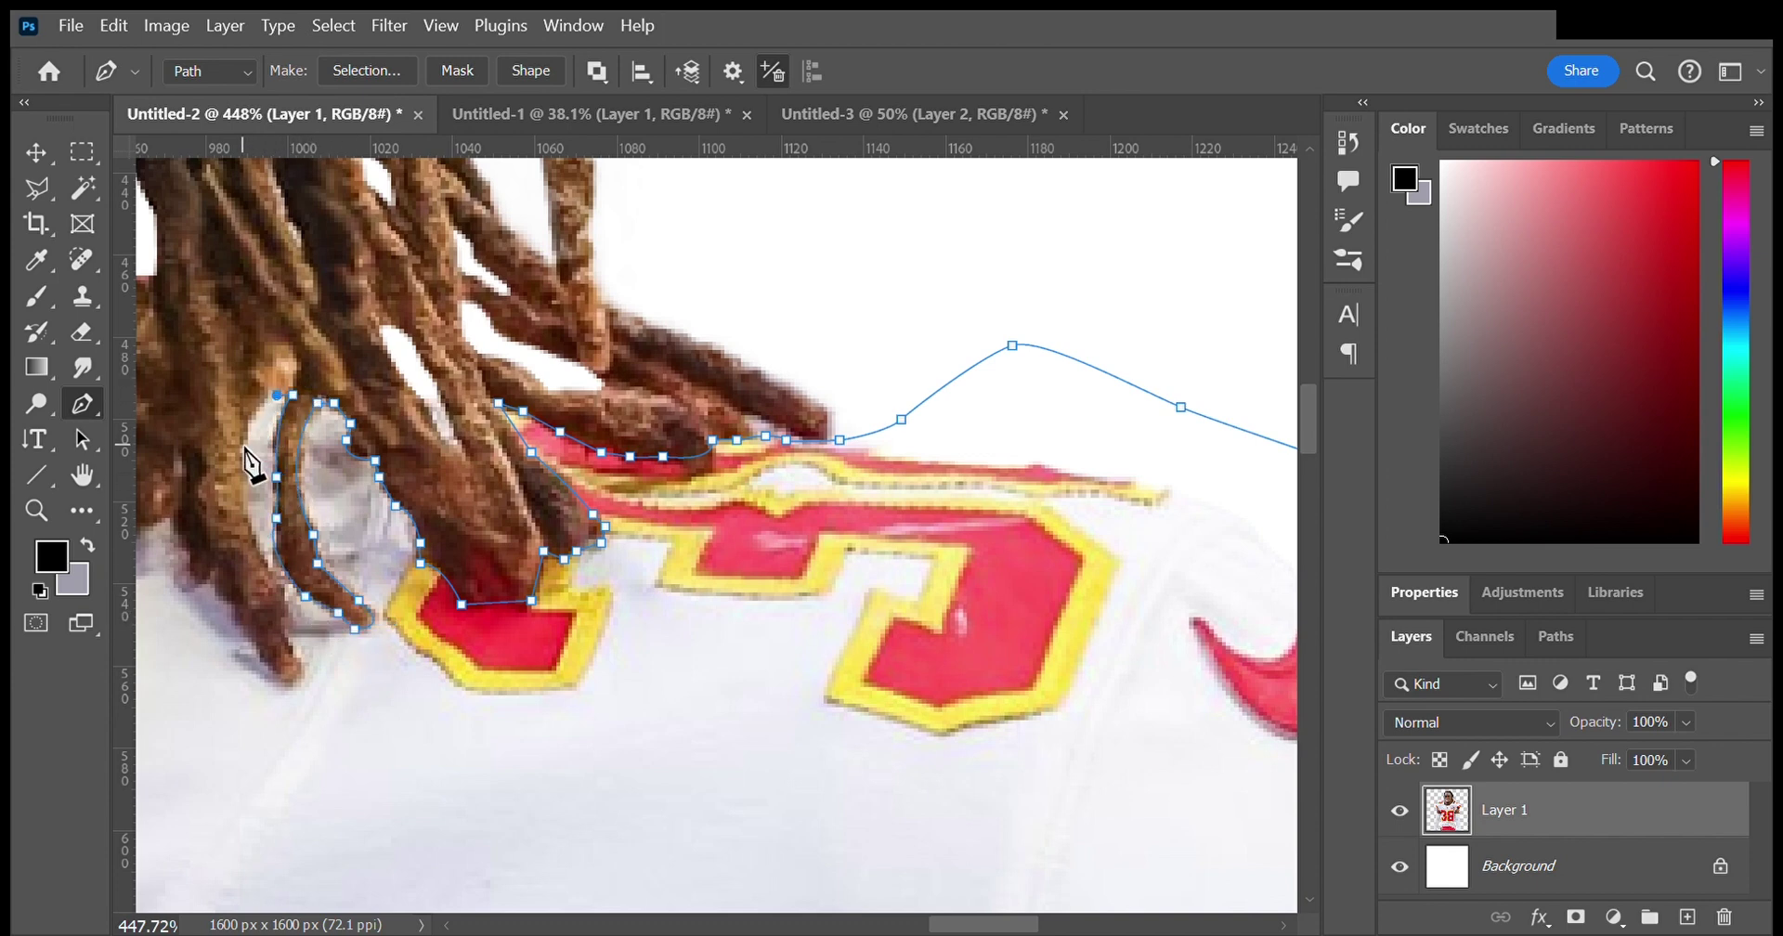
left_click_drag(256, 510, 422, 393)
left_click(451, 465)
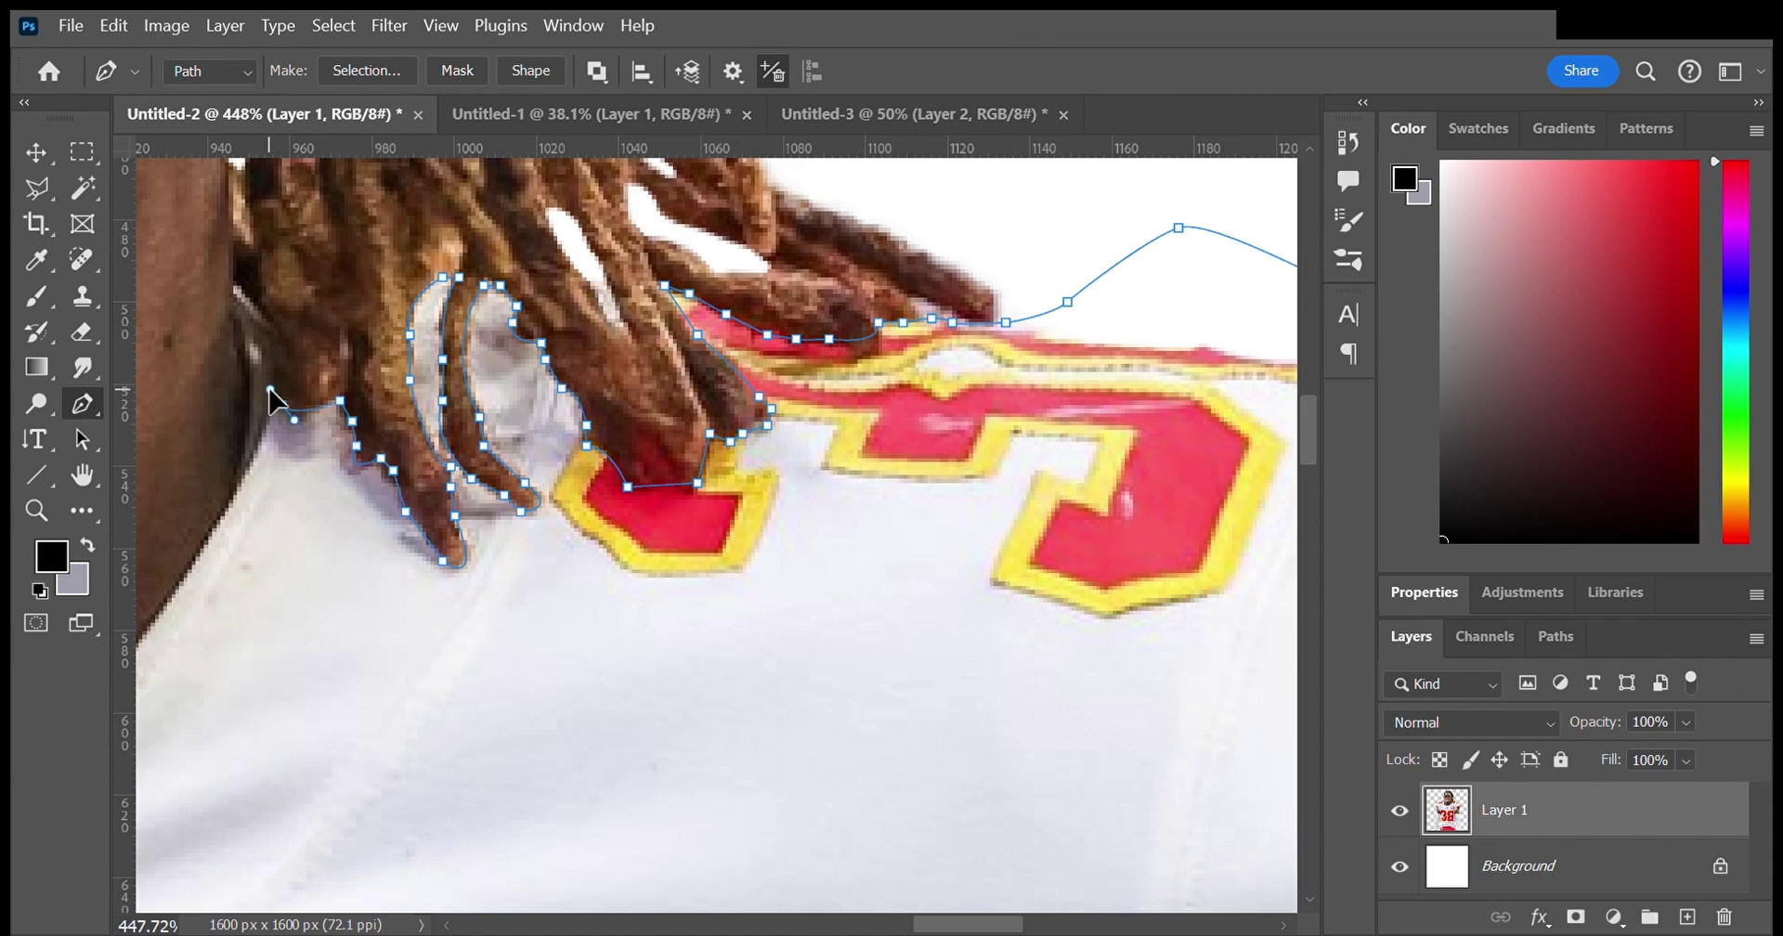
Step: Continue the path up the collar edge and around the hanging hair strands
mouse_move(279, 417)
left_mouse_down()
mouse_move(418, 431)
mouse_move(566, 346)
left_mouse_up()
left_click_drag(360, 642, 521, 536)
left_click_drag(481, 697, 1213, 445)
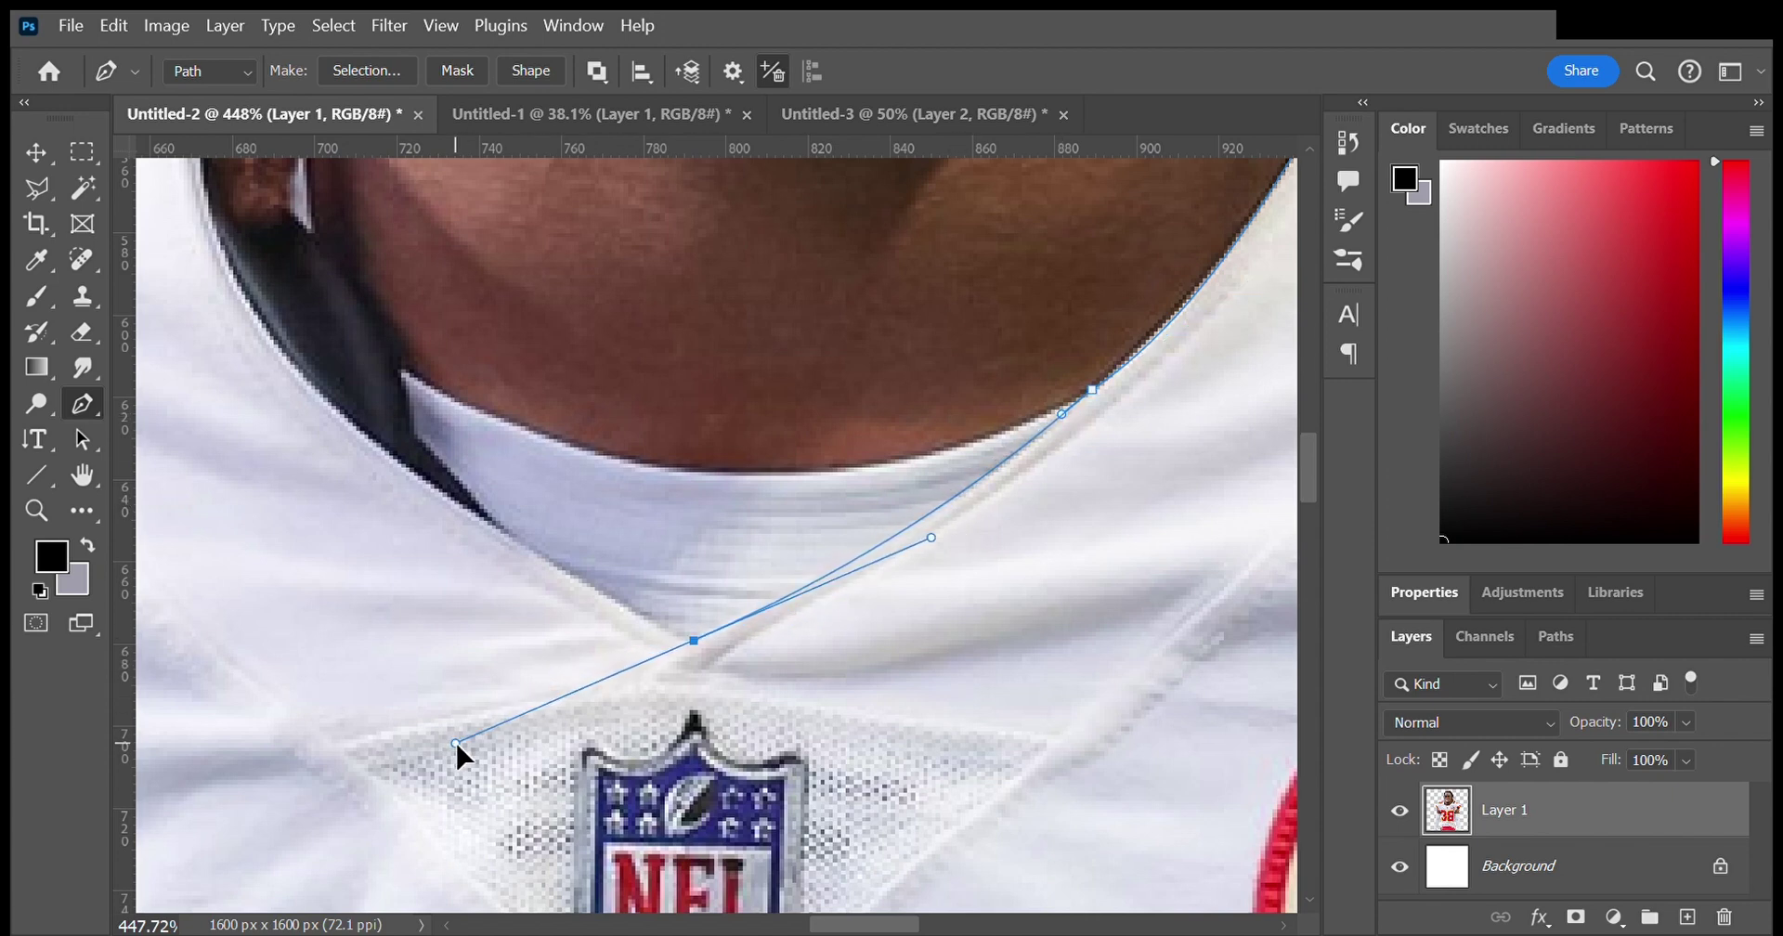
left_click(389, 453)
left_click_drag(223, 241, 376, 381)
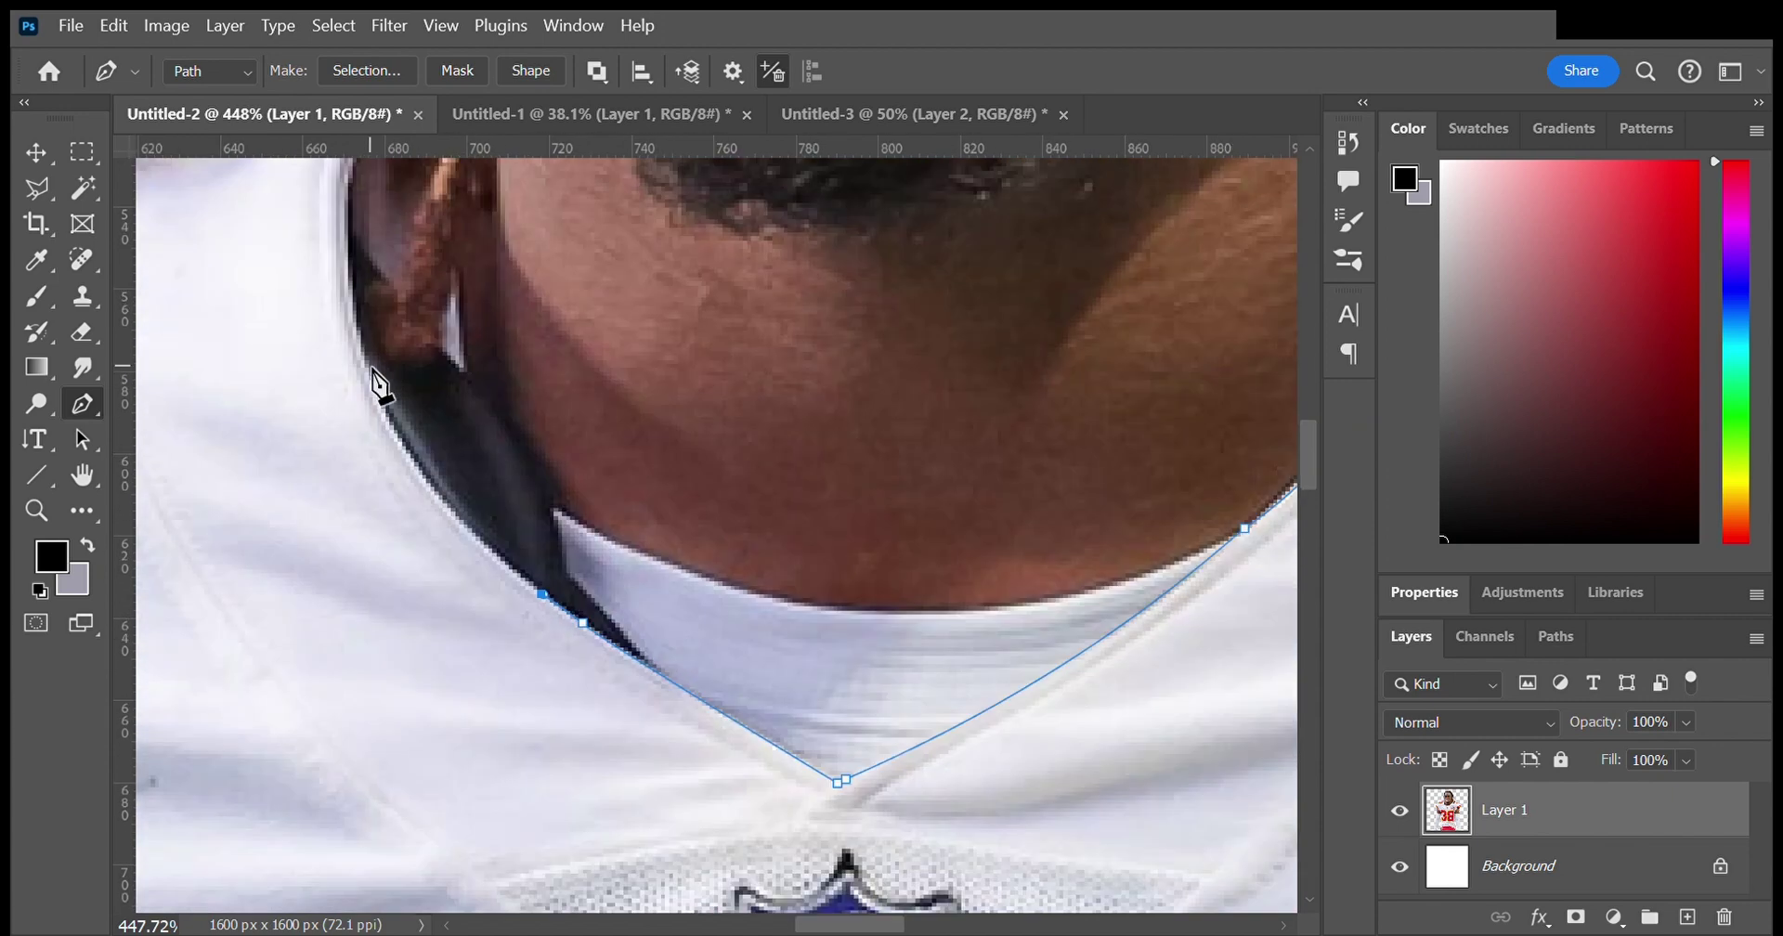
left_click_drag(436, 159, 554, 408)
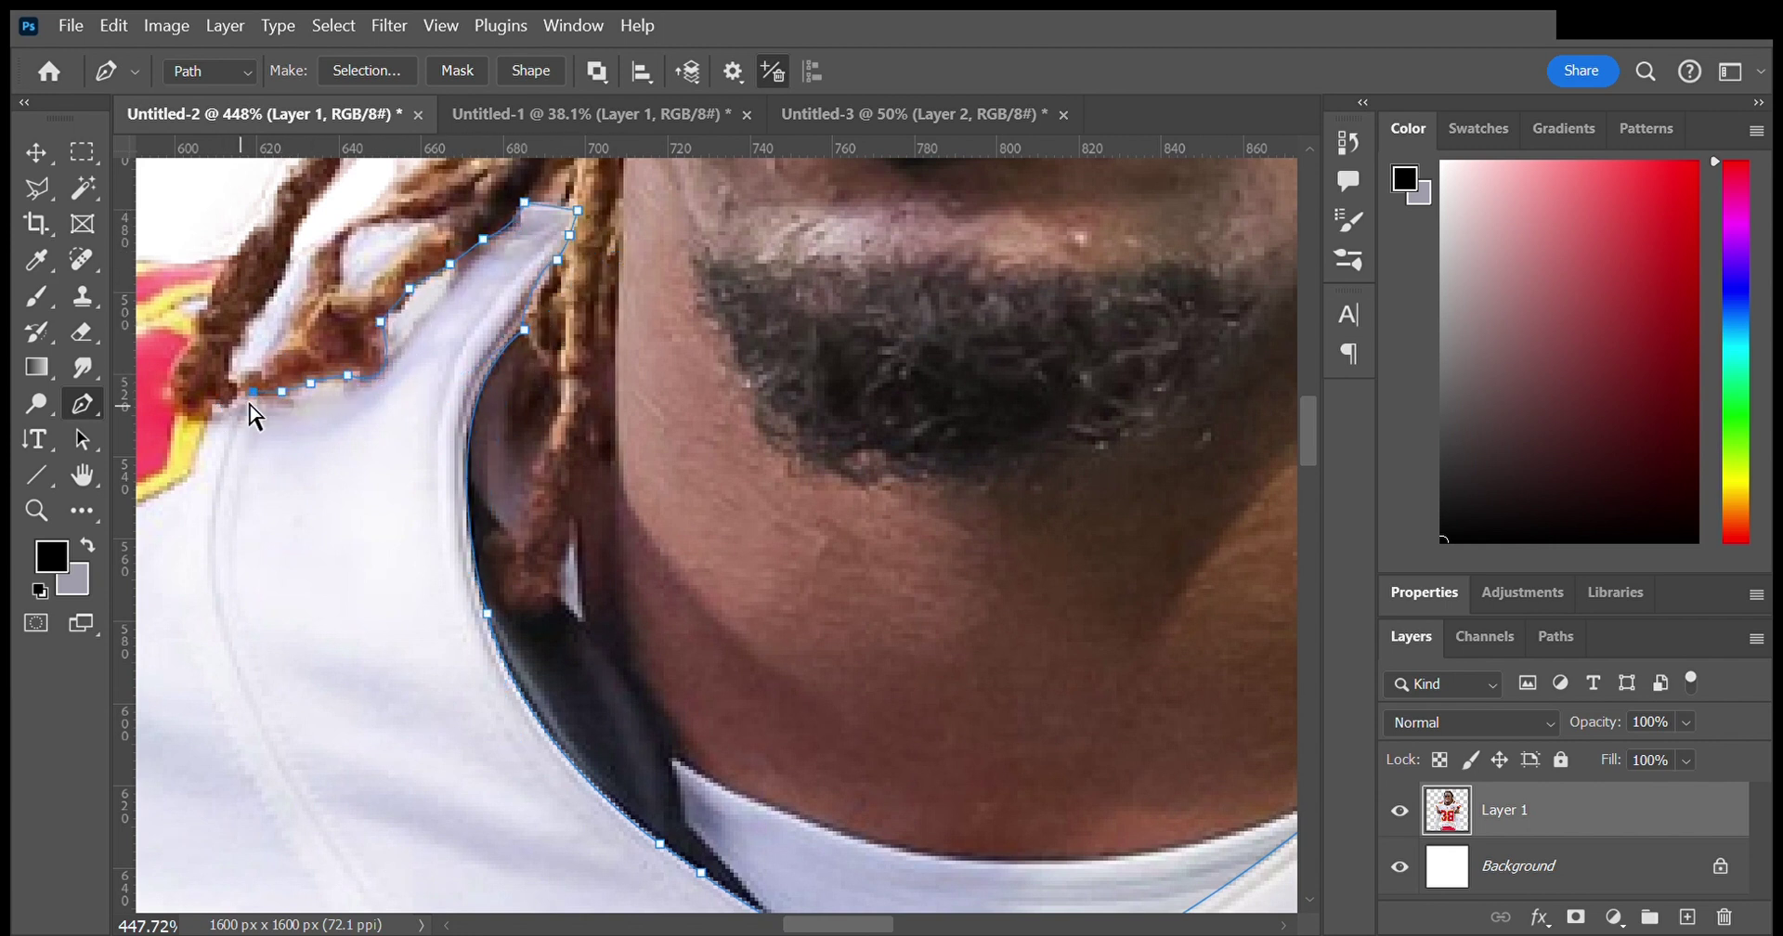
left_click(211, 426)
left_click_drag(204, 432, 367, 446)
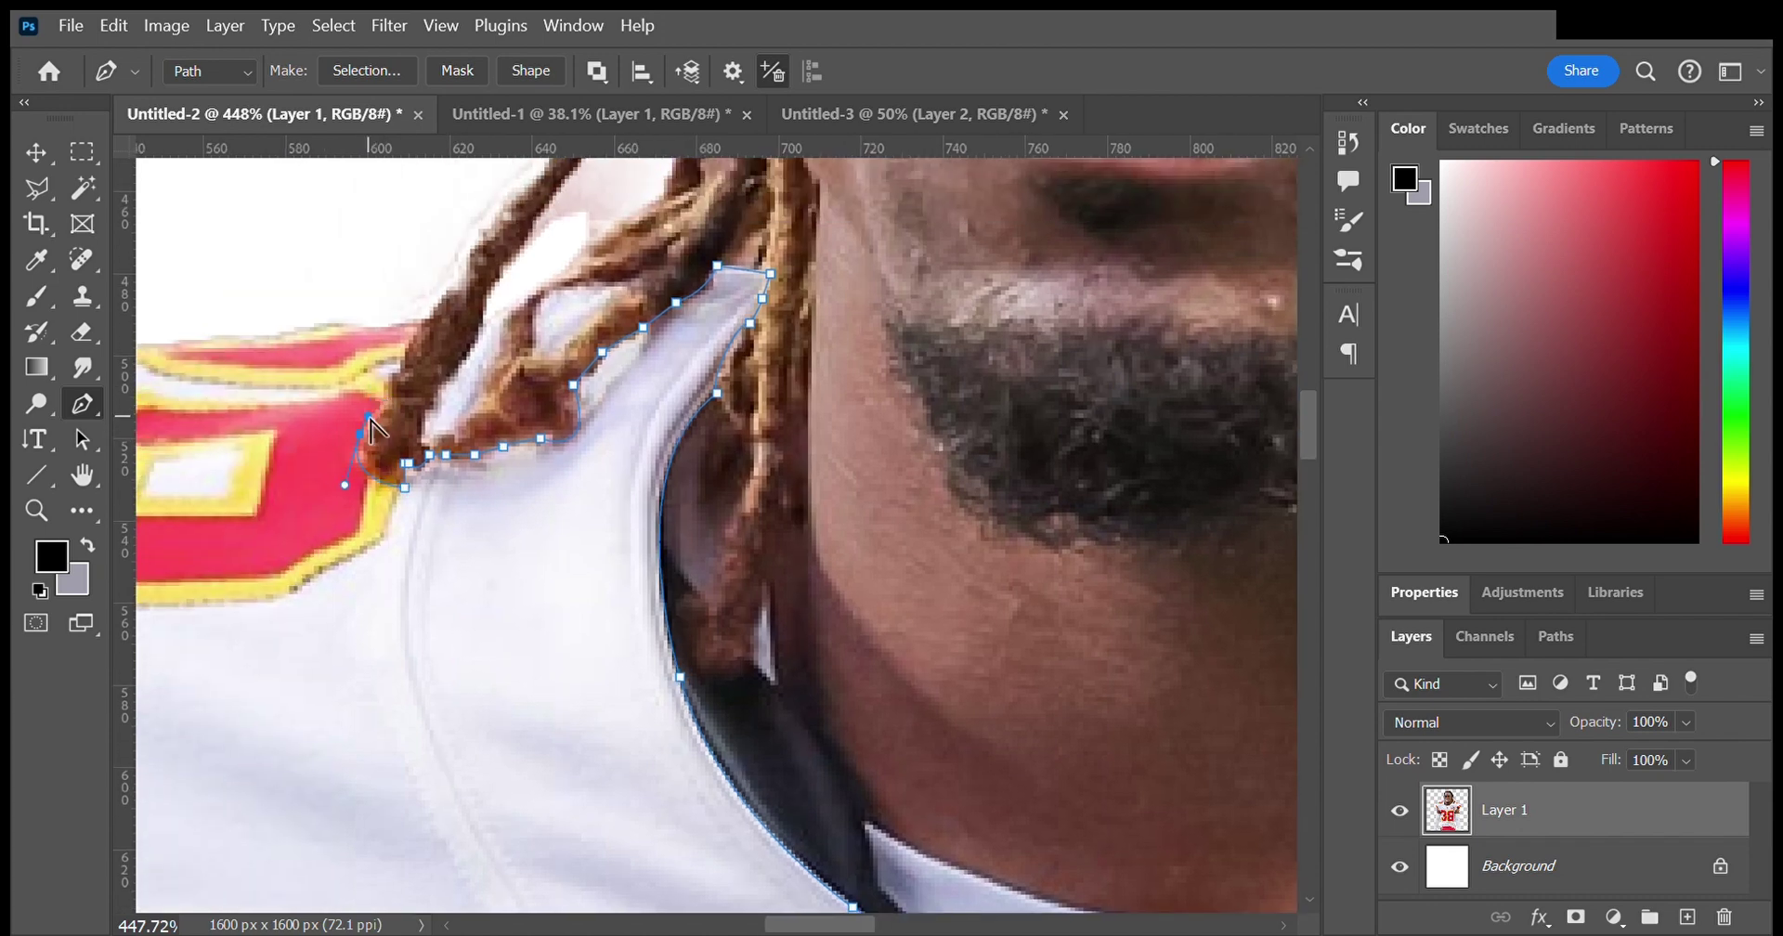
left_click_drag(469, 297, 635, 450)
left_click(621, 444)
scroll(330, 437, "down", 3)
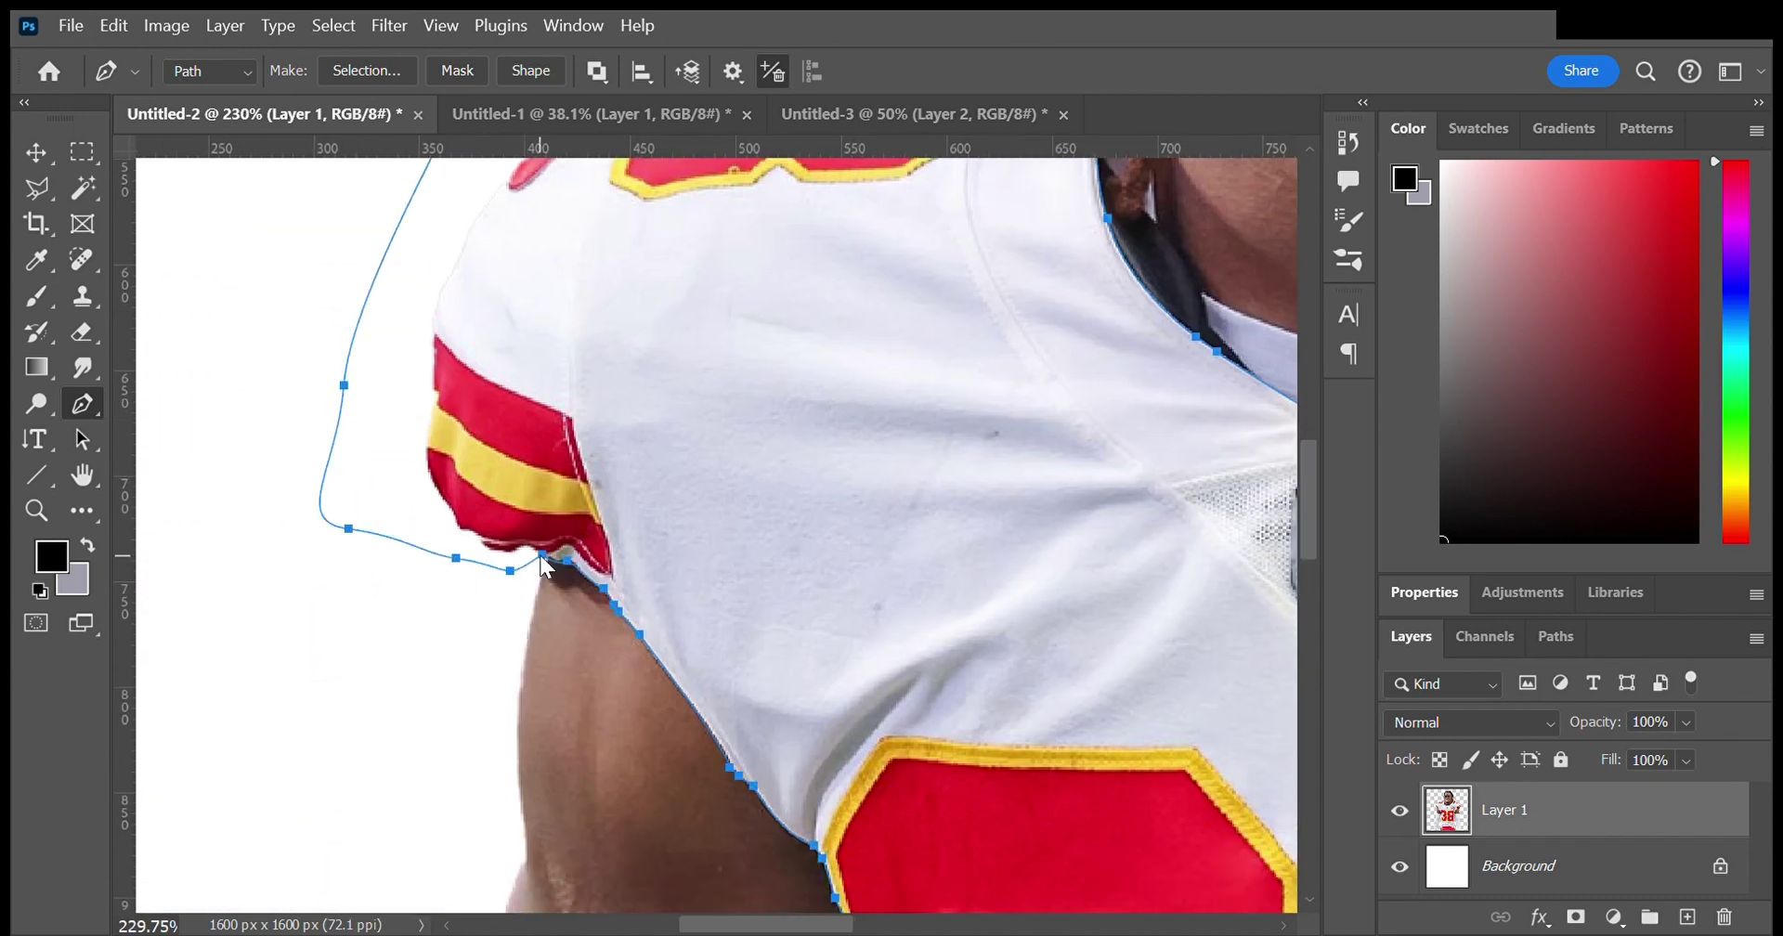
Step: Turn the jersey path into a selection and subtract two gaps between hair strands
key("ctrl+Return")
scroll(716, 418, "up", 5)
left_click(567, 385)
left_click(646, 340)
left_click(600, 405)
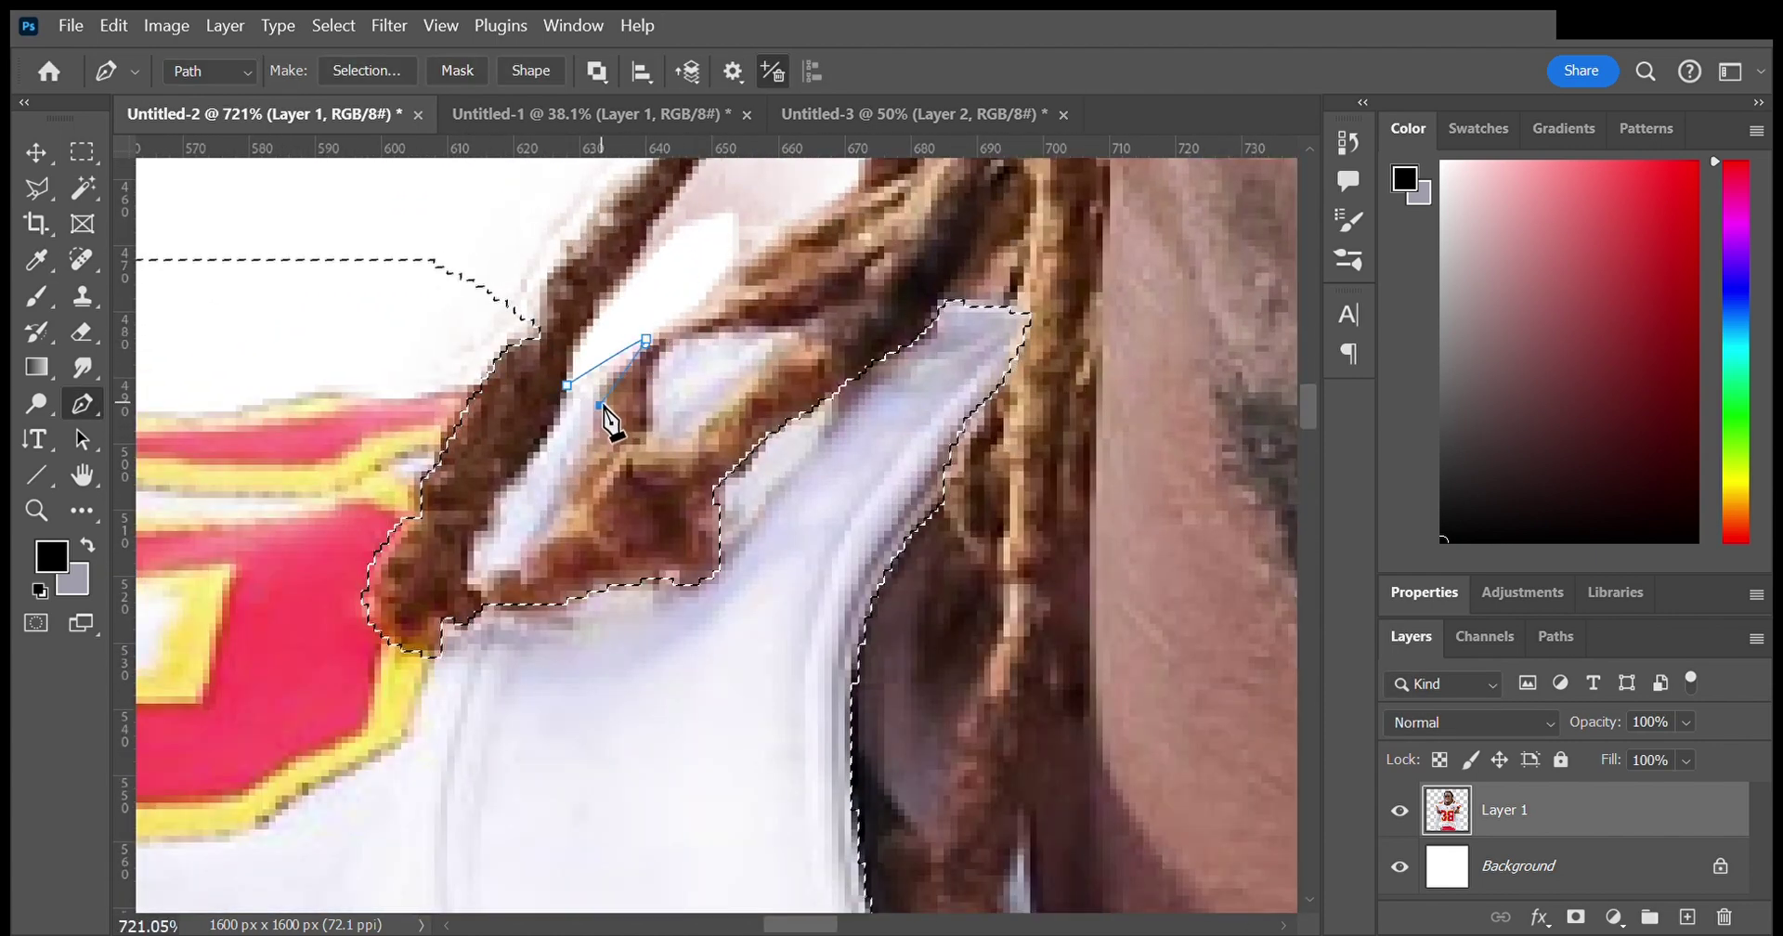
key("ctrl+shift+Return")
left_click(680, 346)
left_click(779, 325)
left_click(798, 325)
left_click(746, 385)
left_click(680, 346)
key("ctrl+shift+Return")
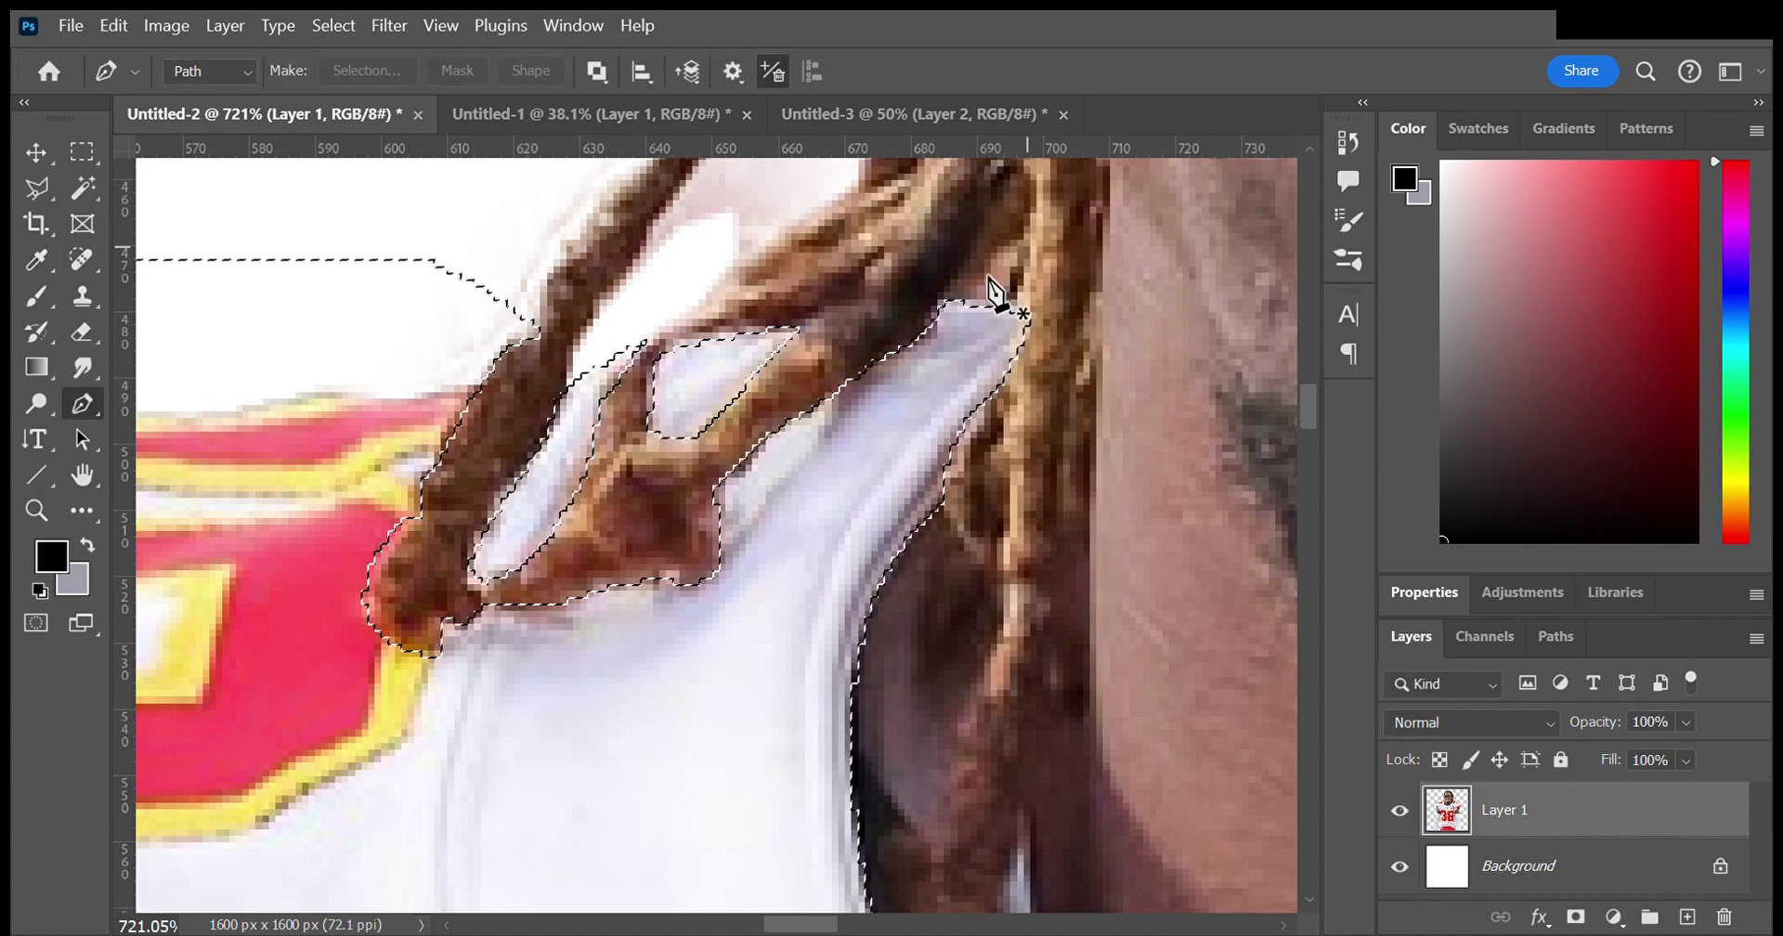
Step: Subtract the gaps beside the neck and among the lower hair strands from the selection
scroll(826, 386, "down", 5)
scroll(826, 386, "down", 2)
scroll(650, 464, "up", 8)
left_click(645, 341)
left_click_drag(655, 612, 734, 624)
left_click(644, 341)
key("ctrl+shift+Return")
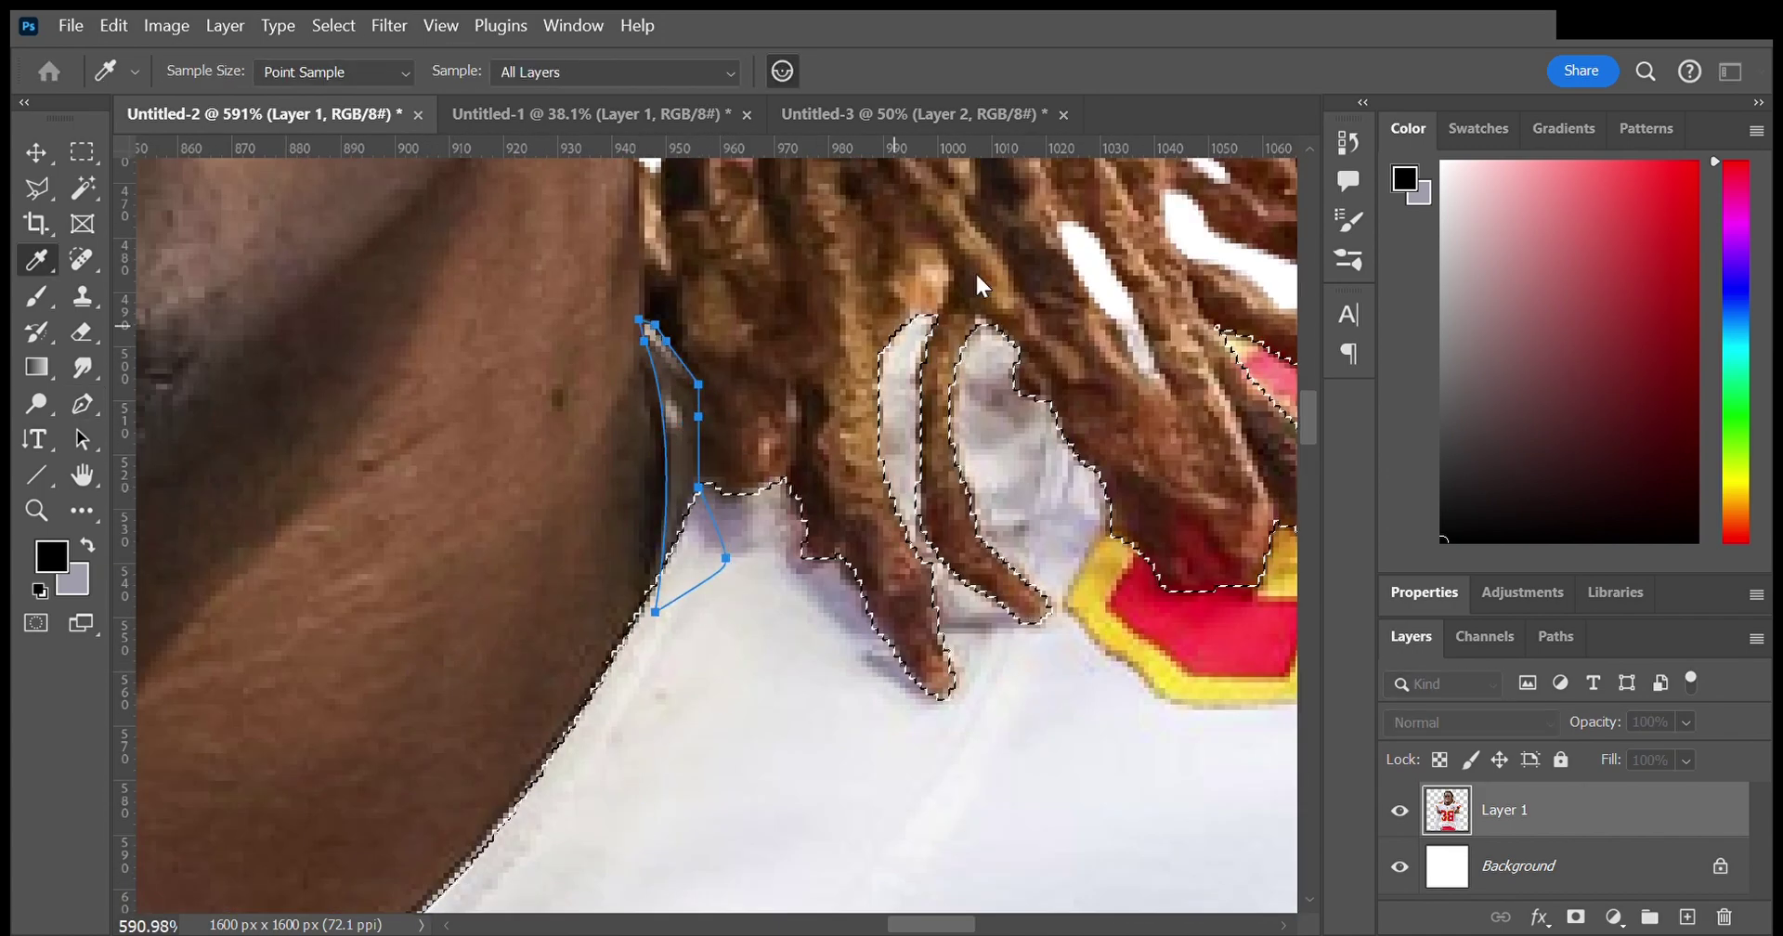
scroll(975, 271, "down", 6)
scroll(862, 399, "up", 6)
scroll(862, 399, "up", 4)
left_click(773, 460)
left_click(712, 424)
left_click(680, 355)
key("ctrl+shift+Return")
scroll(999, 247, "down", 8)
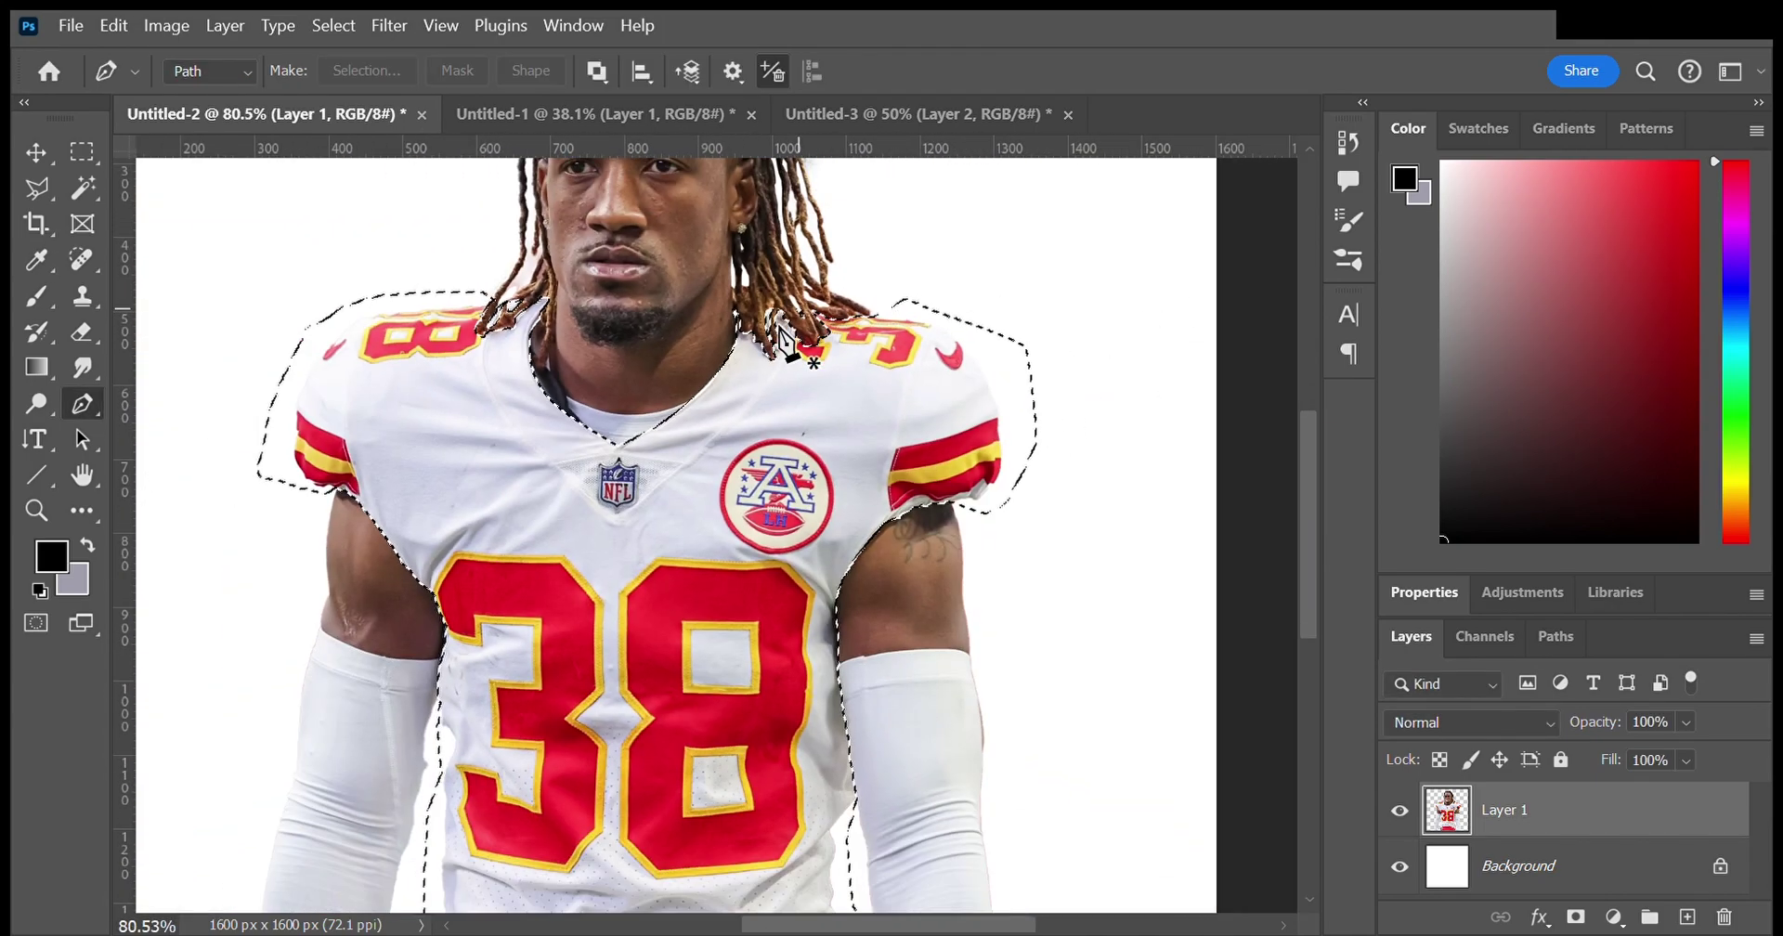
scroll(585, 297, "up", 6)
scroll(583, 288, "down", 3)
scroll(583, 288, "down", 5)
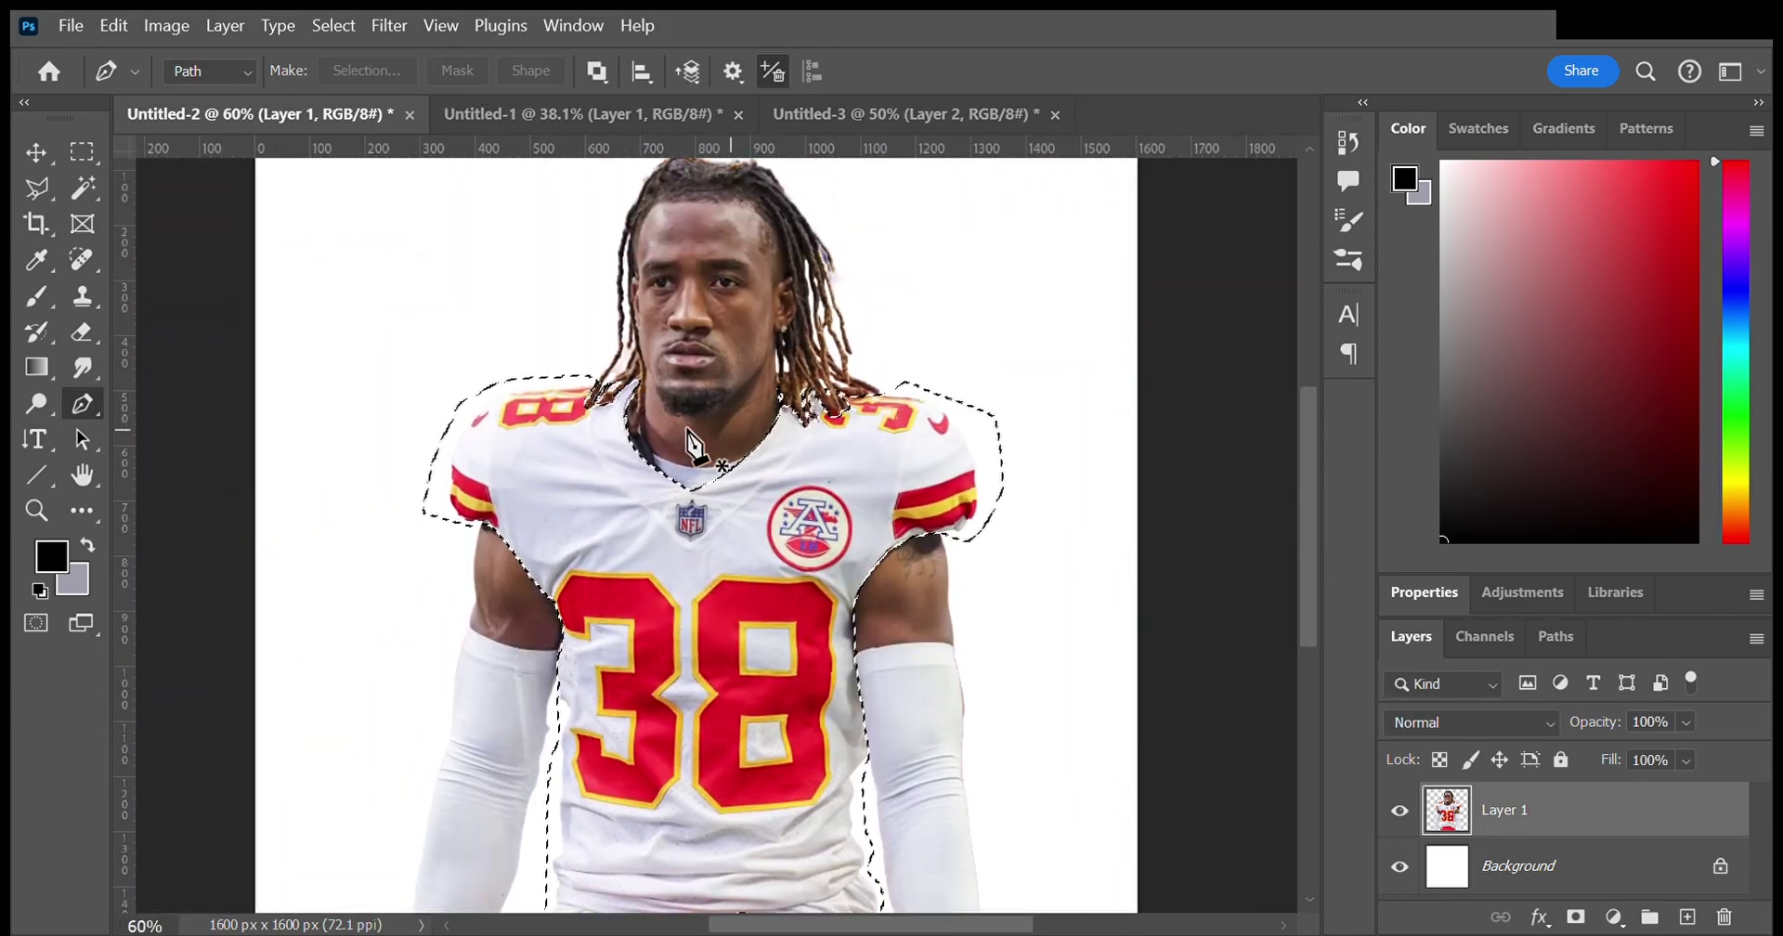
Step: Copy the selected jersey onto a new Layer 2 and nudge it slightly left
key("ctrl+j")
scroll(677, 717, "up", 3)
key("ctrl+t")
key("Escape")
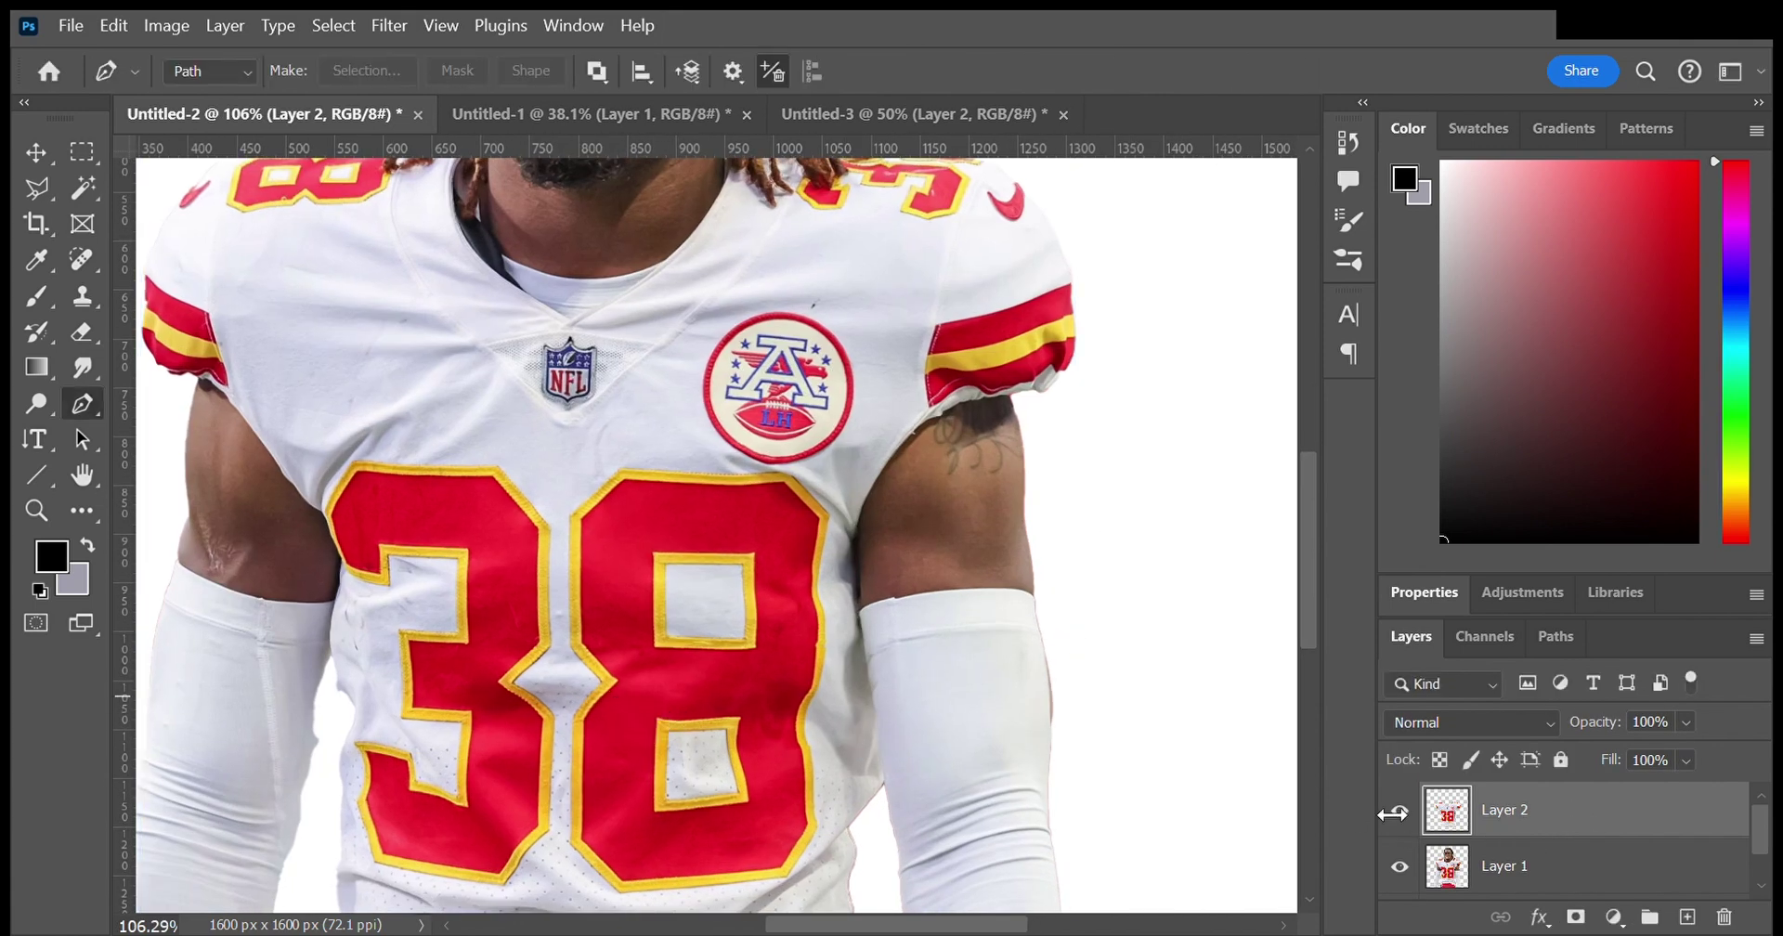
key("v")
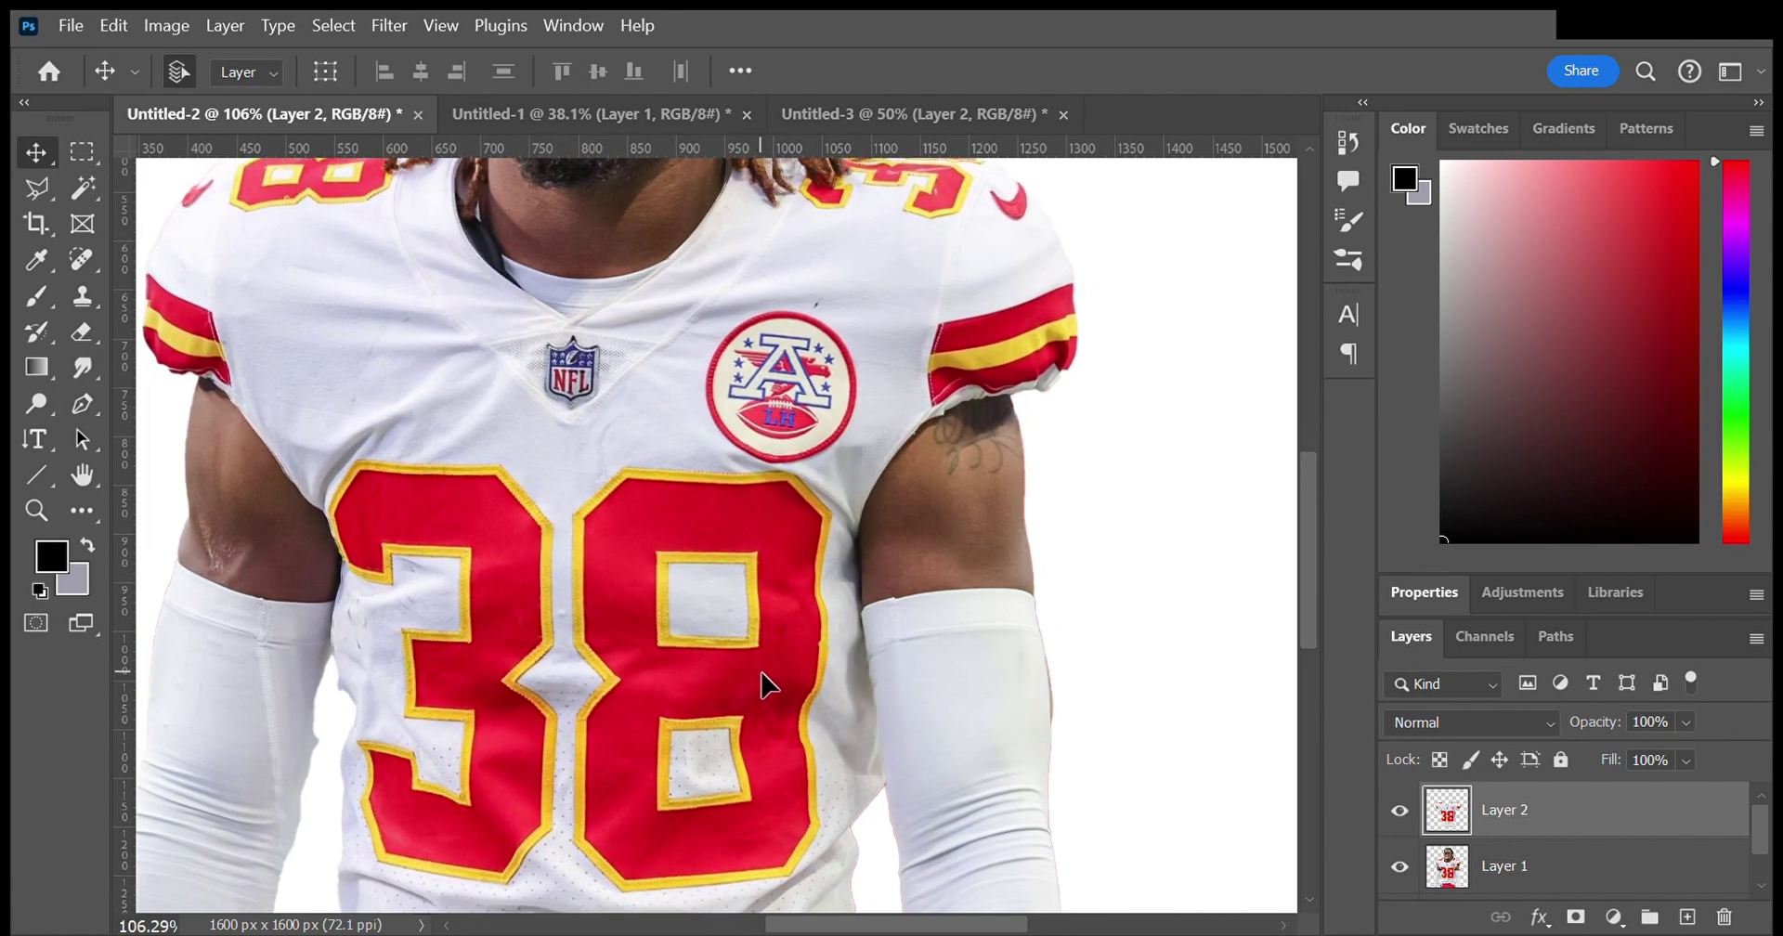
left_click_drag(711, 696, 795, 711)
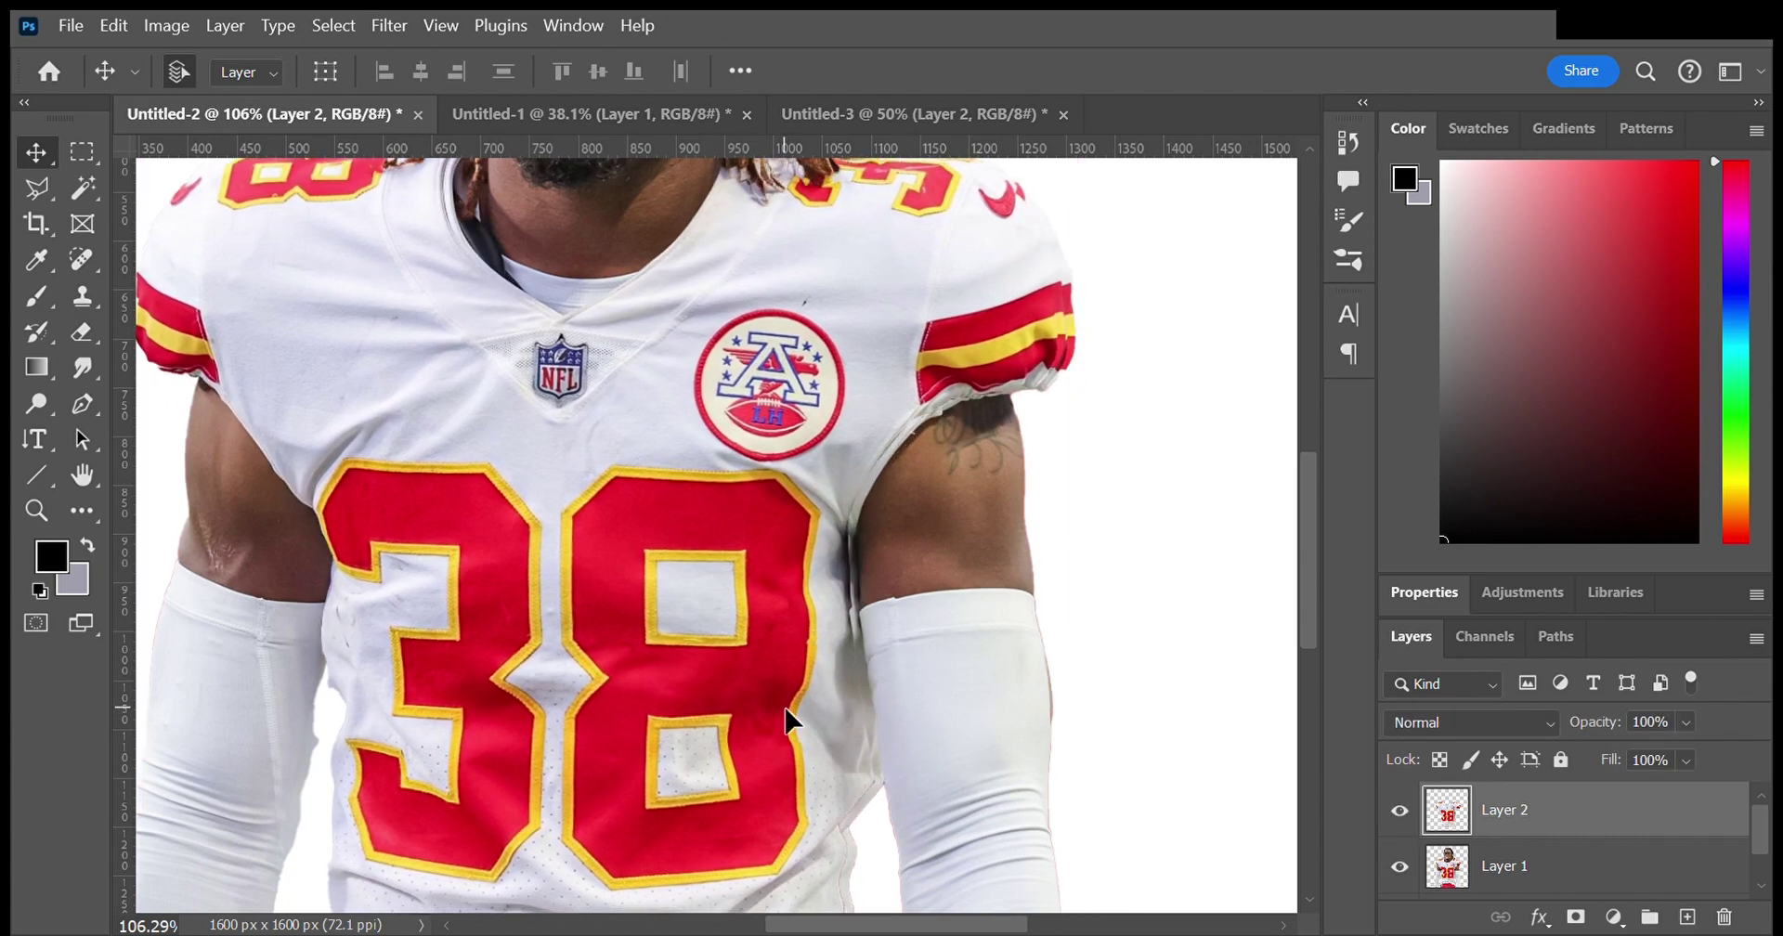
scroll(677, 677, "down", 3)
scroll(749, 616, "up", 1)
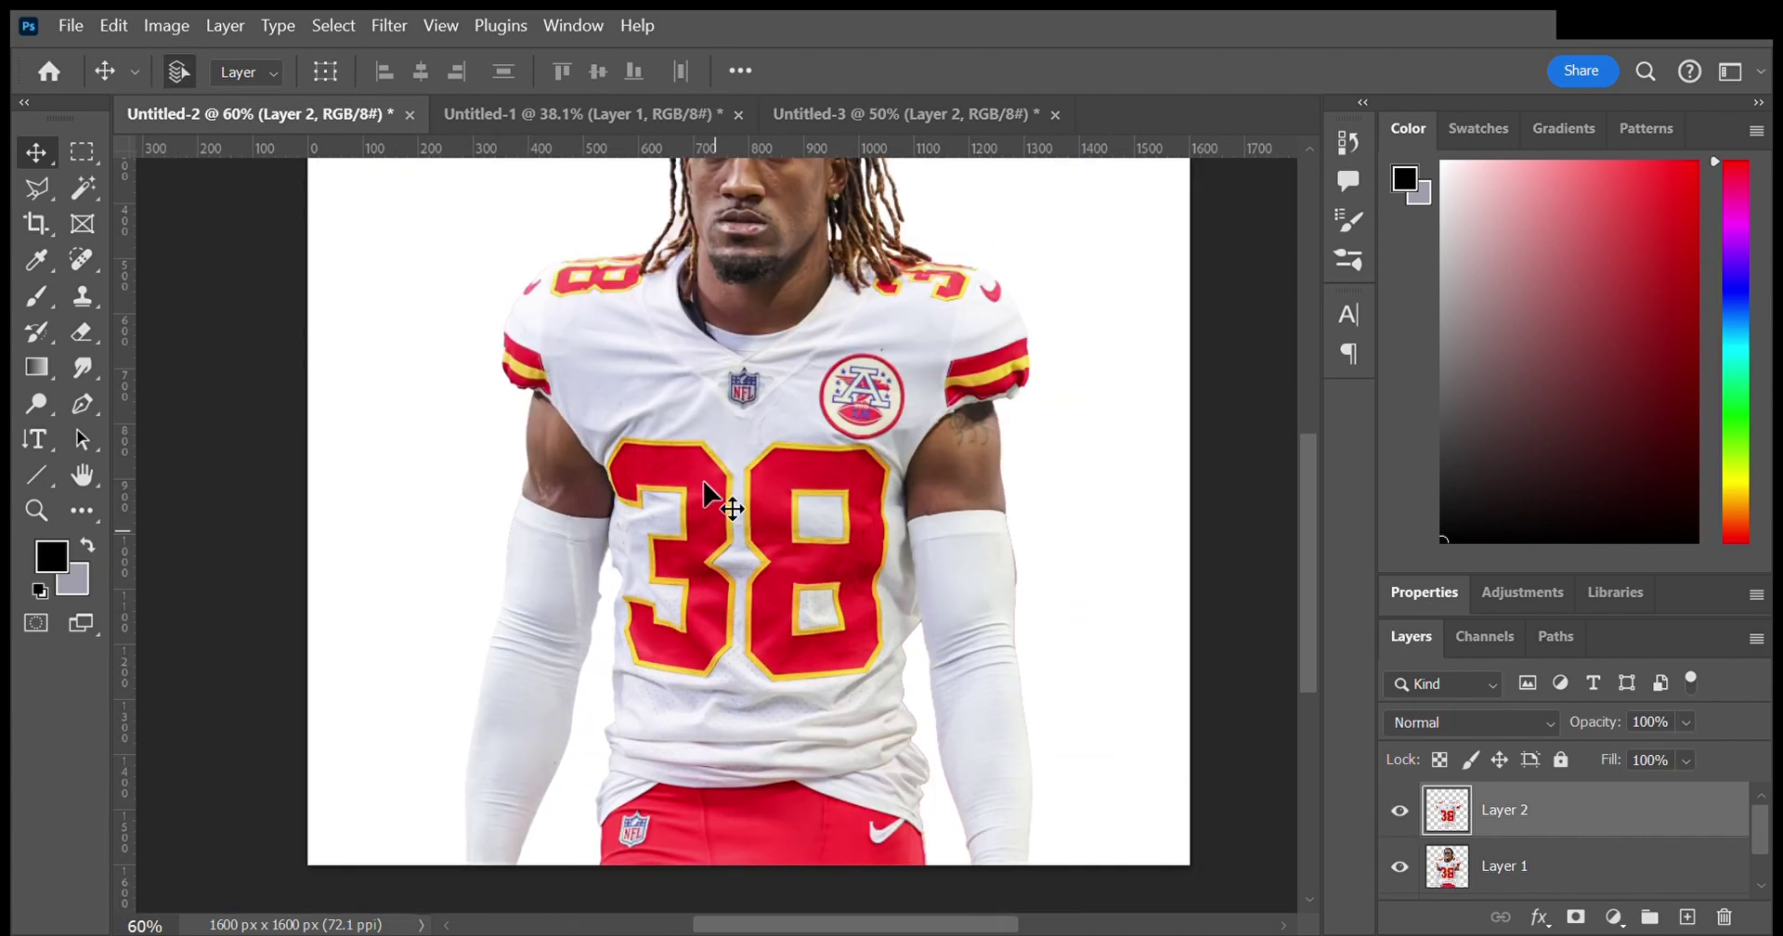
scroll(513, 472, "up", 5)
left_click_drag(513, 472, 186, 706)
Step: On the original player layer, select the first white gap beside the hair with Polygonal Lasso
scroll(656, 669, "up", 3)
key("e")
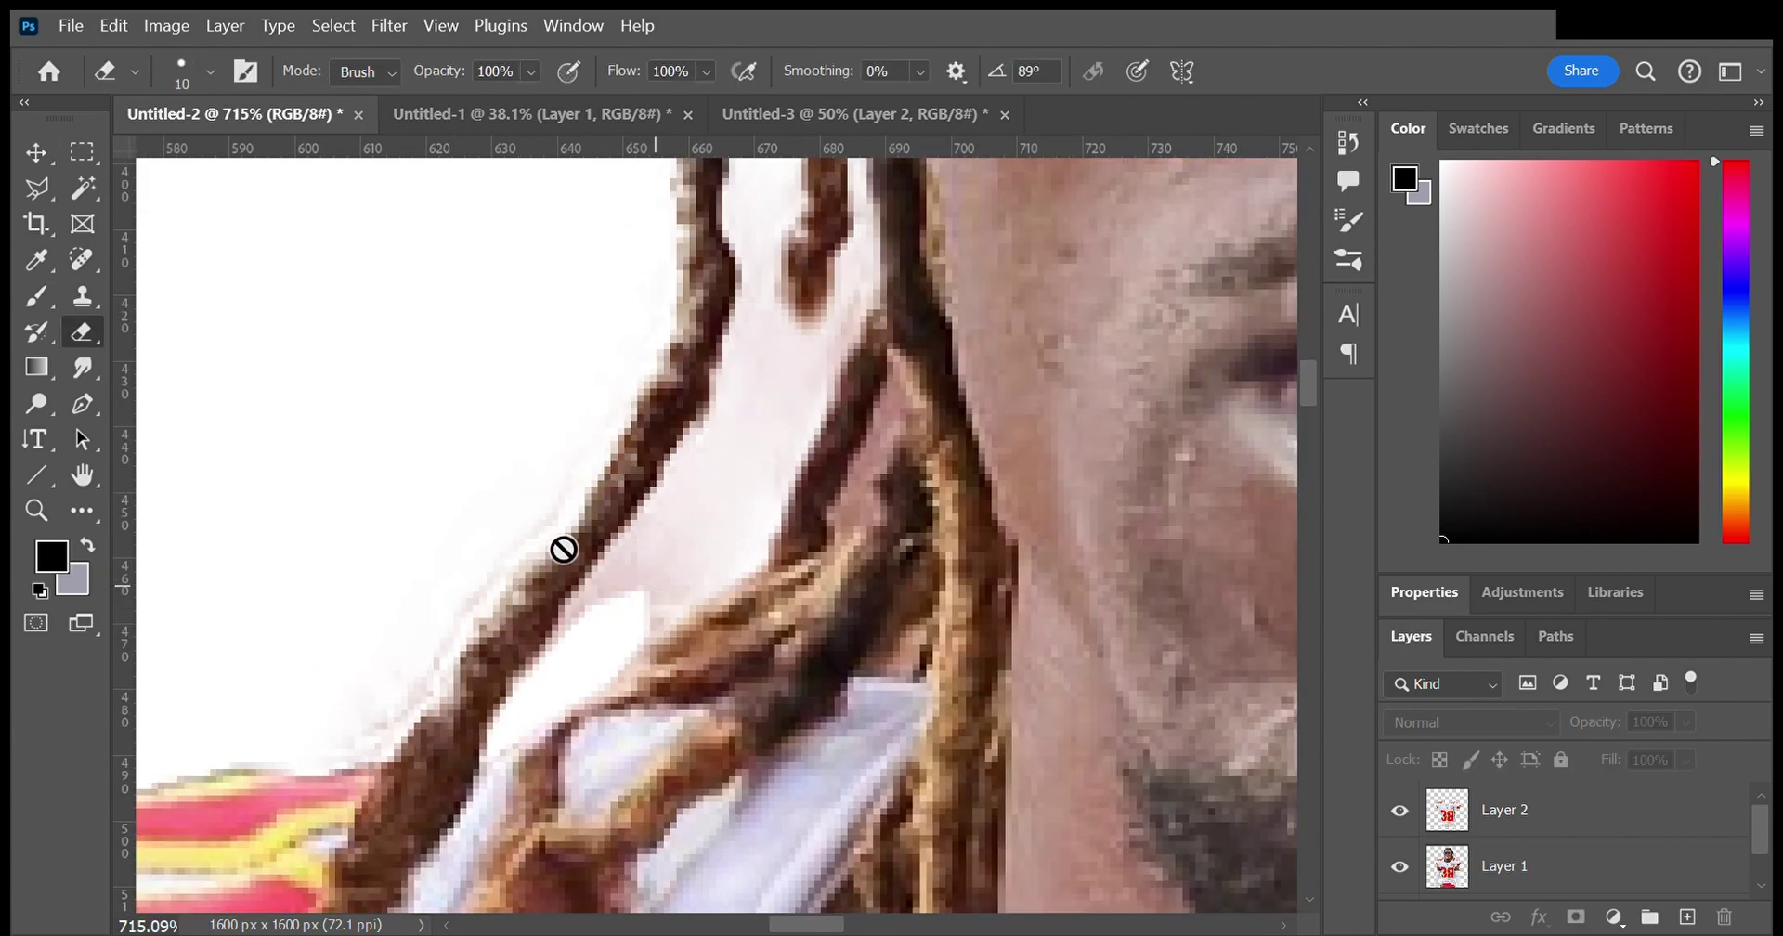
left_click(1612, 877)
scroll(687, 617, "down", 3)
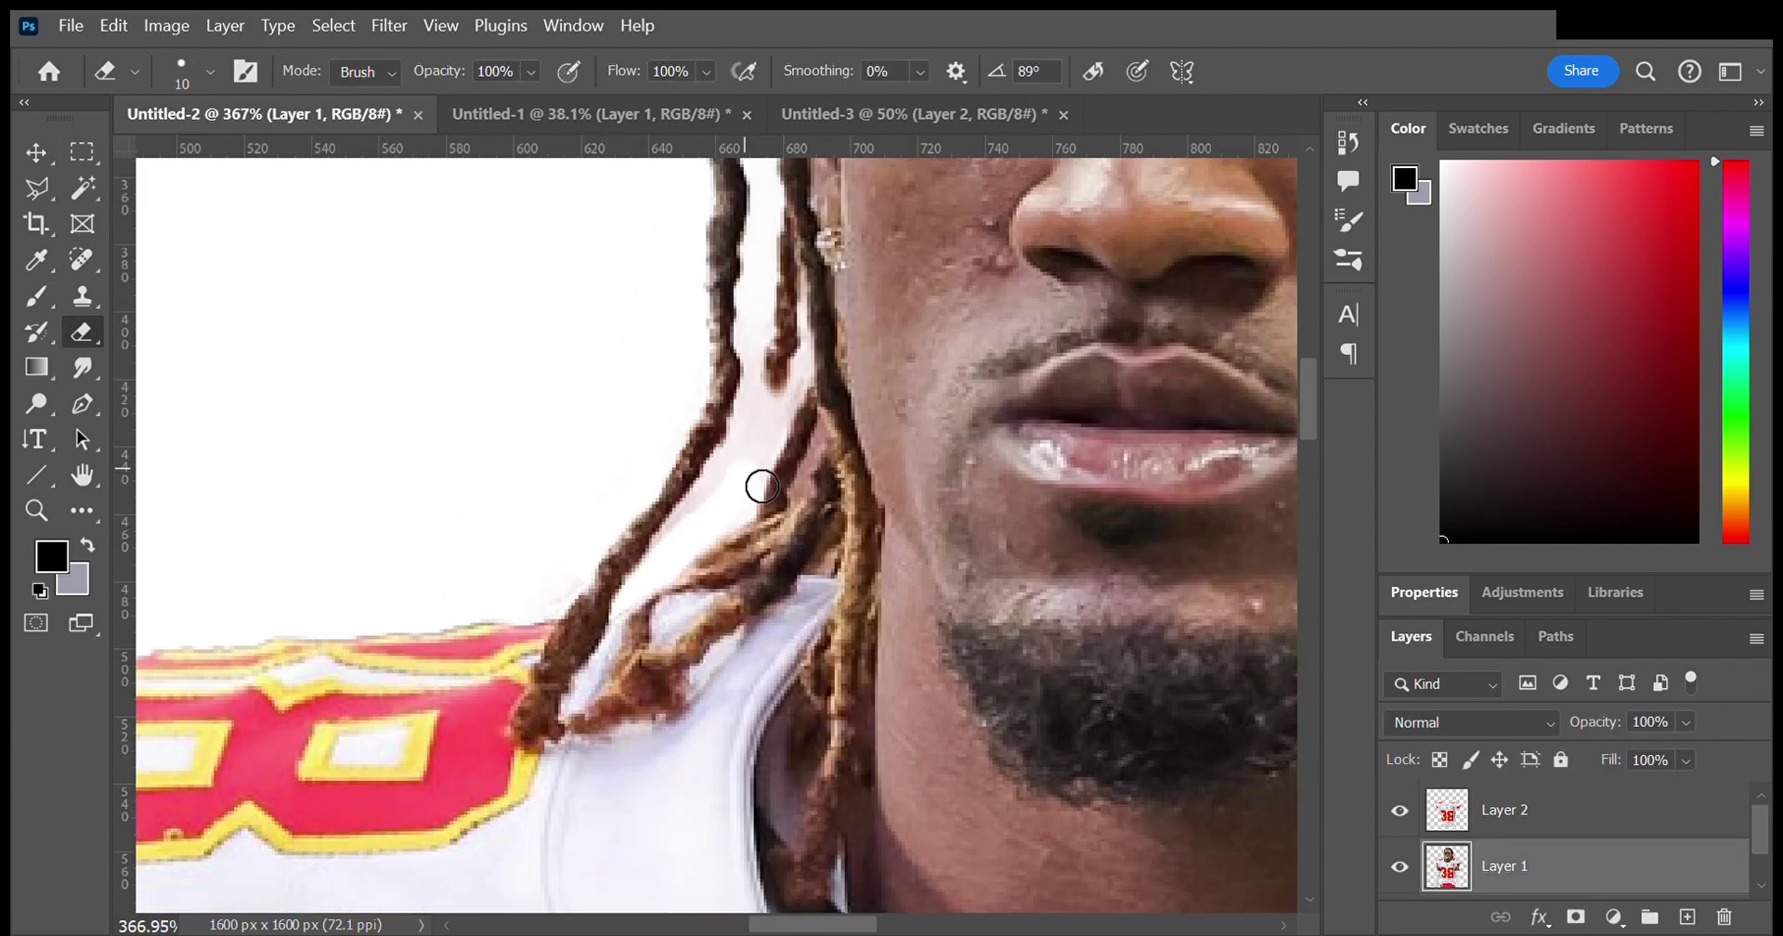
scroll(756, 486, "down", 2)
scroll(663, 432, "up", 2)
key("l")
left_click(662, 371)
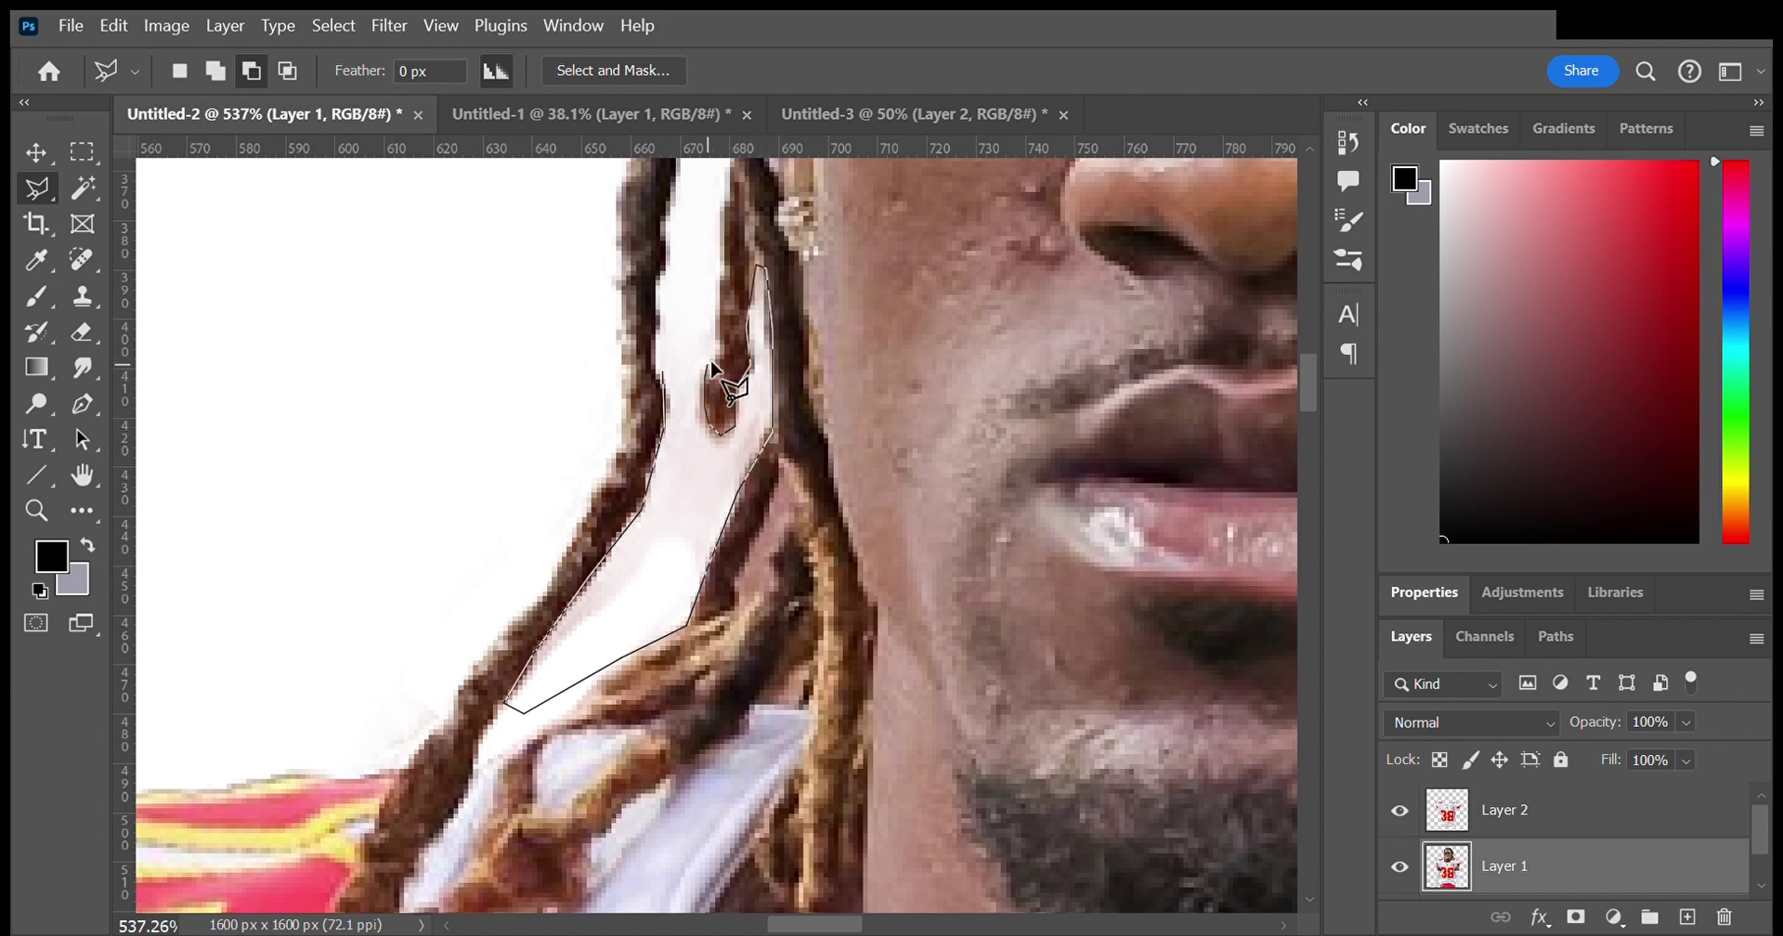
scroll(719, 385, "up", 3)
scroll(724, 353, "up", 3)
scroll(728, 437, "up", 3)
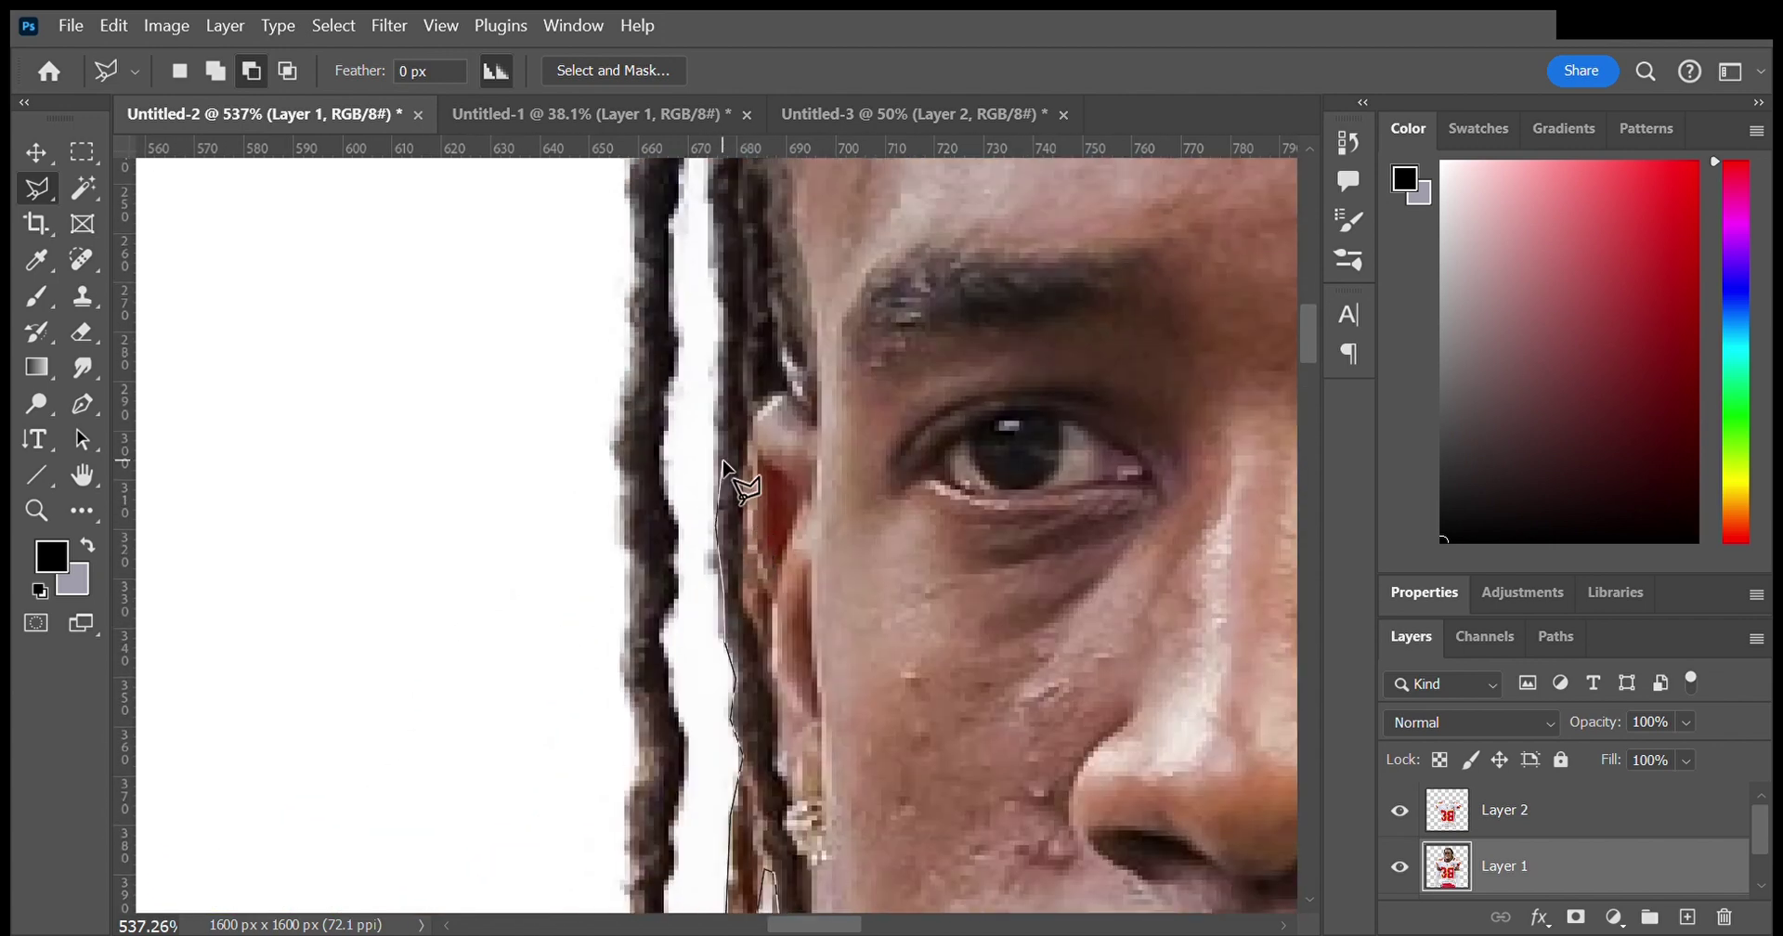
scroll(739, 492, "up", 3)
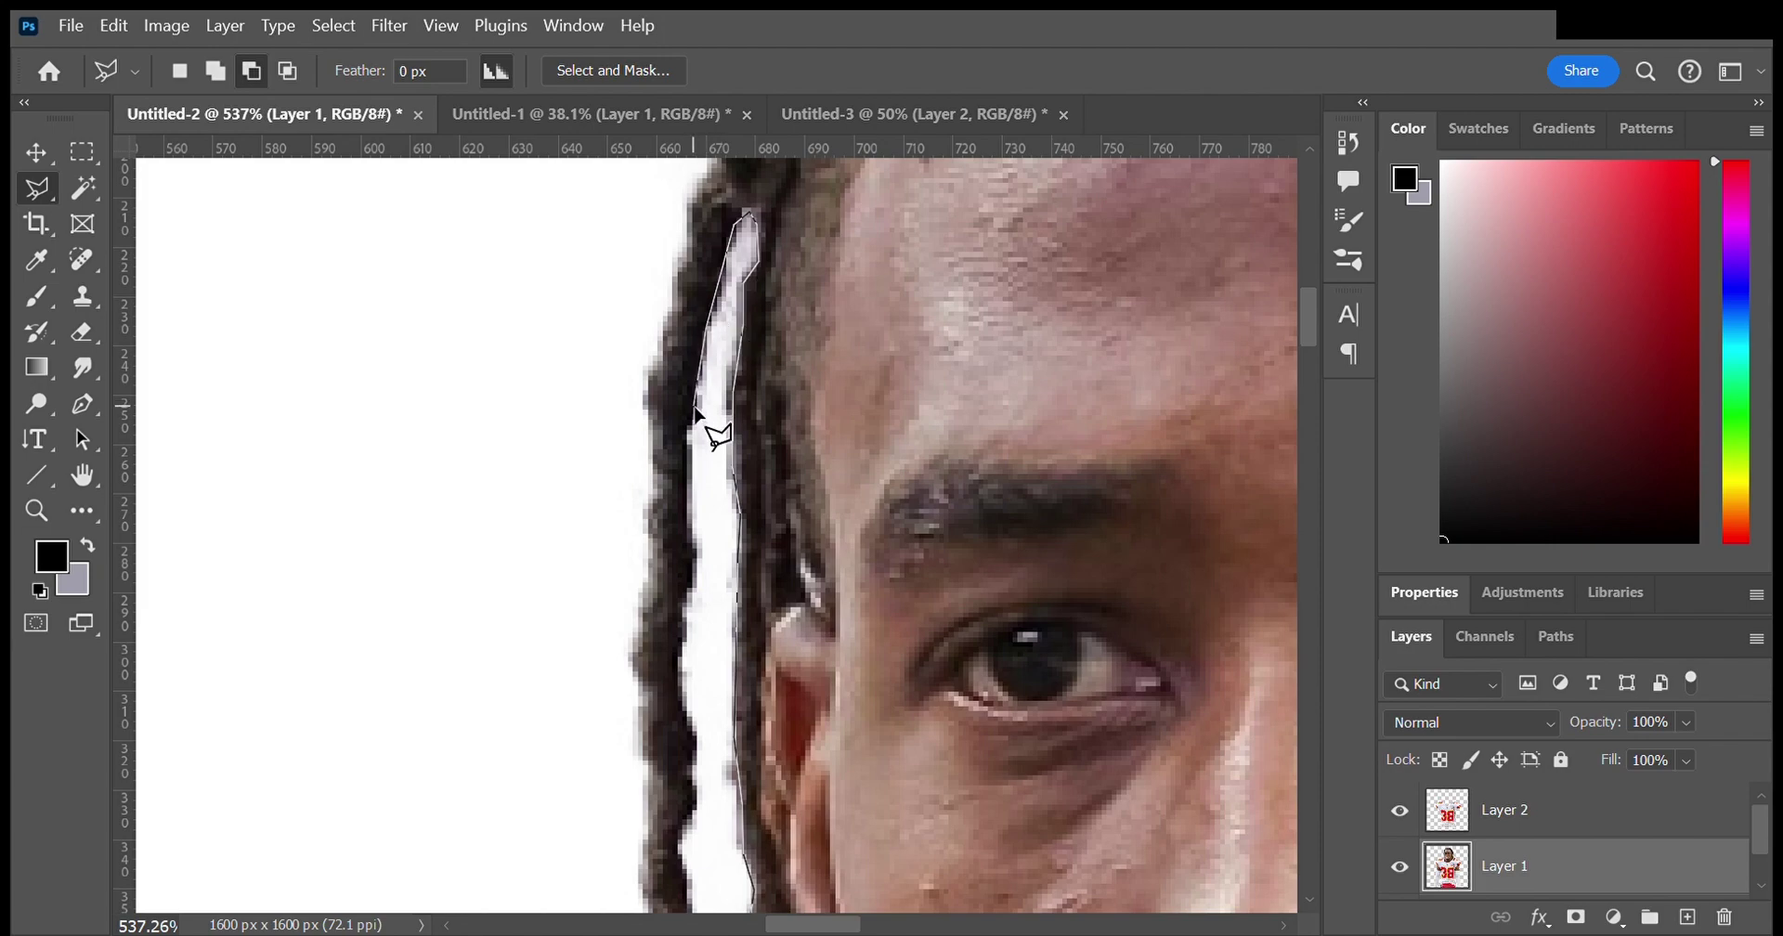
scroll(687, 729, "down", 3)
scroll(715, 734, "down", 2)
scroll(709, 677, "down", 1)
scroll(729, 662, "down", 3)
scroll(705, 597, "down", 2)
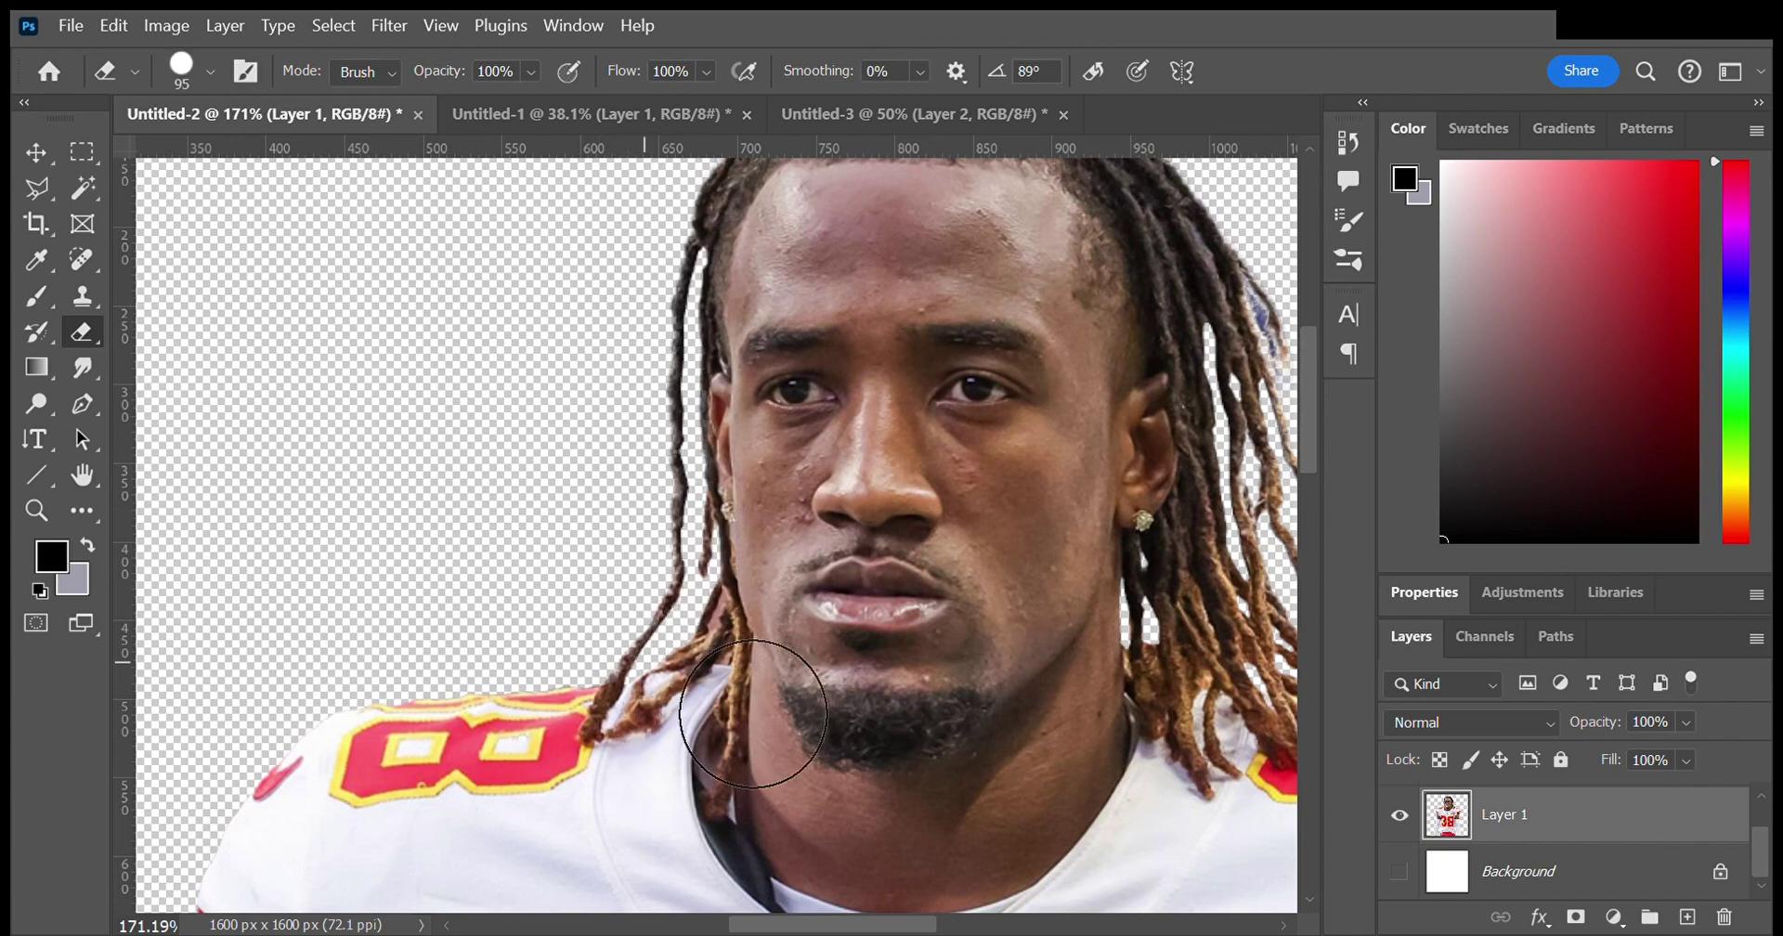
scroll(757, 631, "up", 1)
scroll(696, 737, "down", 1)
scroll(736, 569, "down", 3)
scroll(736, 570, "up", 10)
Step: Delete the selected white gap pixels, deselect, and start on the next white gap
key("l")
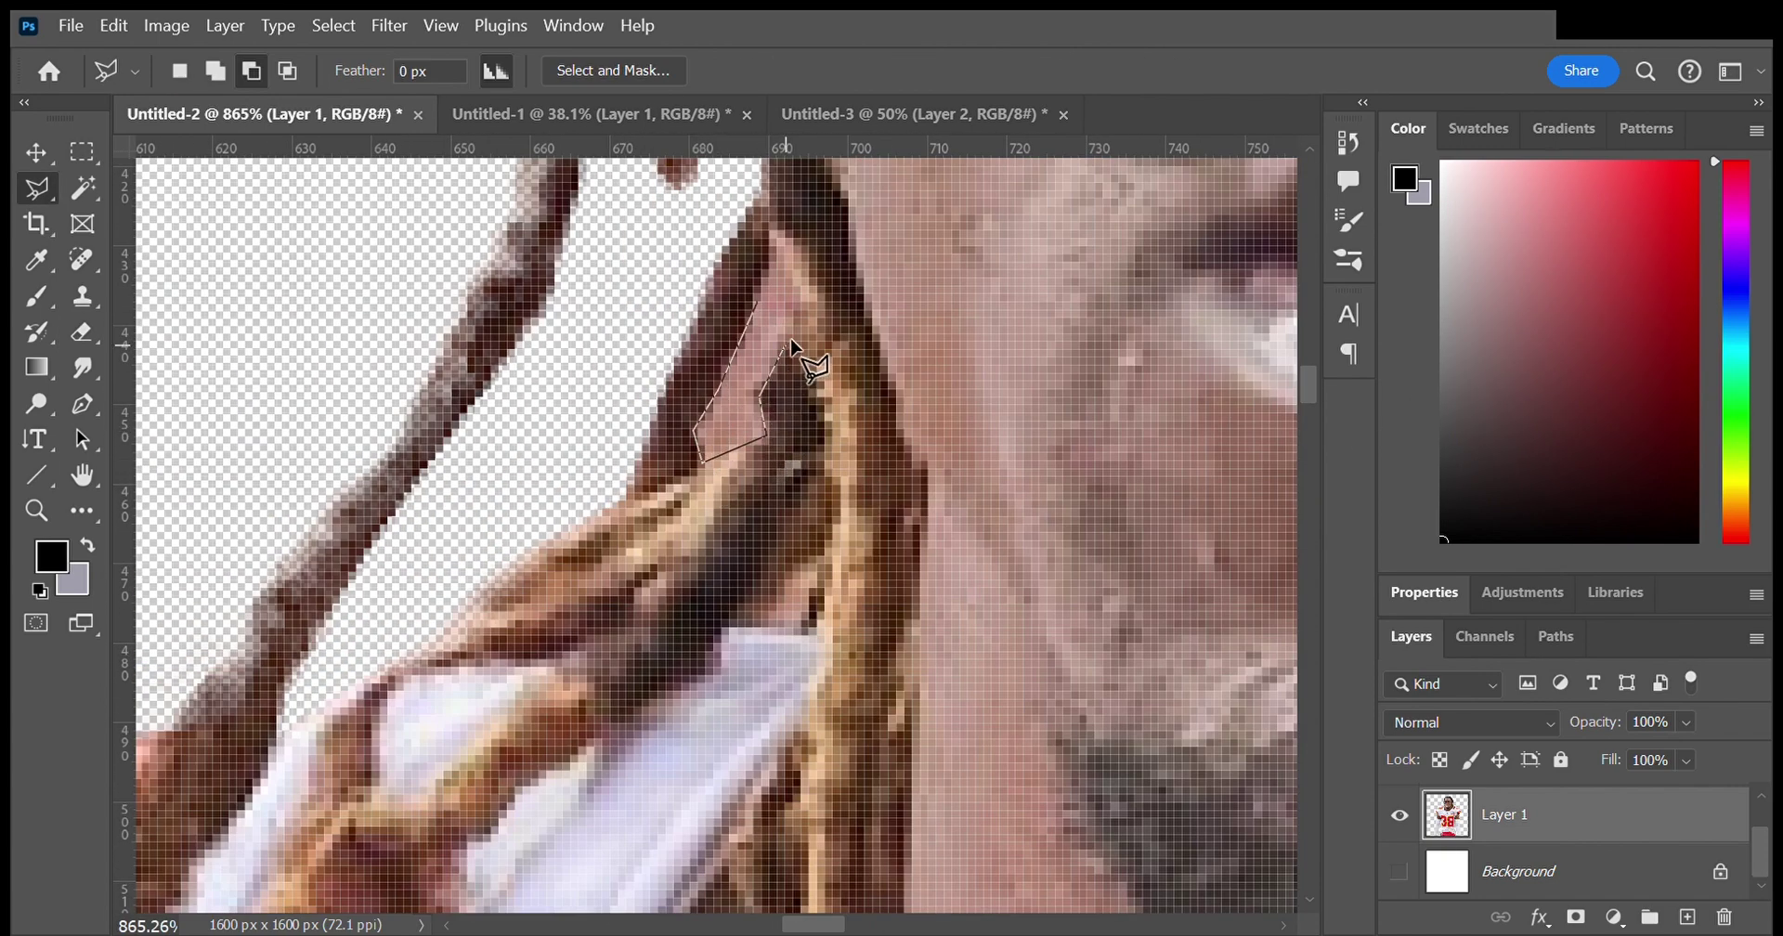
key("Delete")
key("ctrl+d")
scroll(824, 585, "down", 3)
left_click(806, 559)
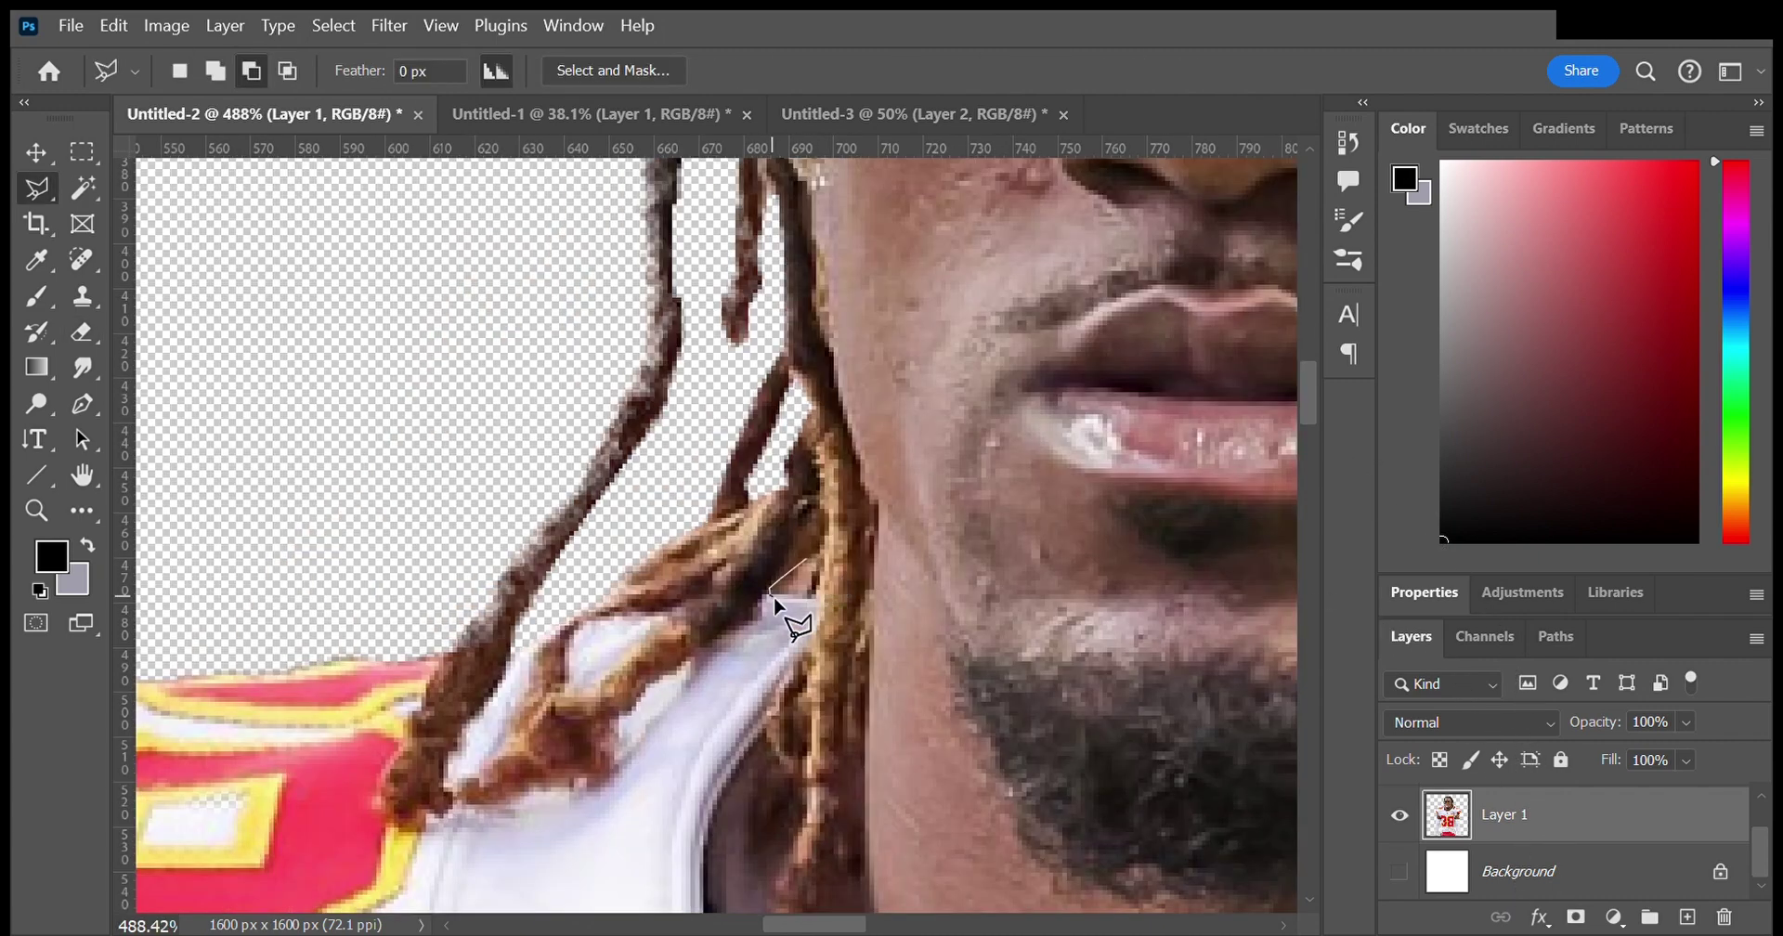
key("e")
scroll(815, 578, "down", 6)
scroll(816, 578, "down", 6)
scroll(605, 467, "up", 8)
key("l")
scroll(501, 412, "down", 3)
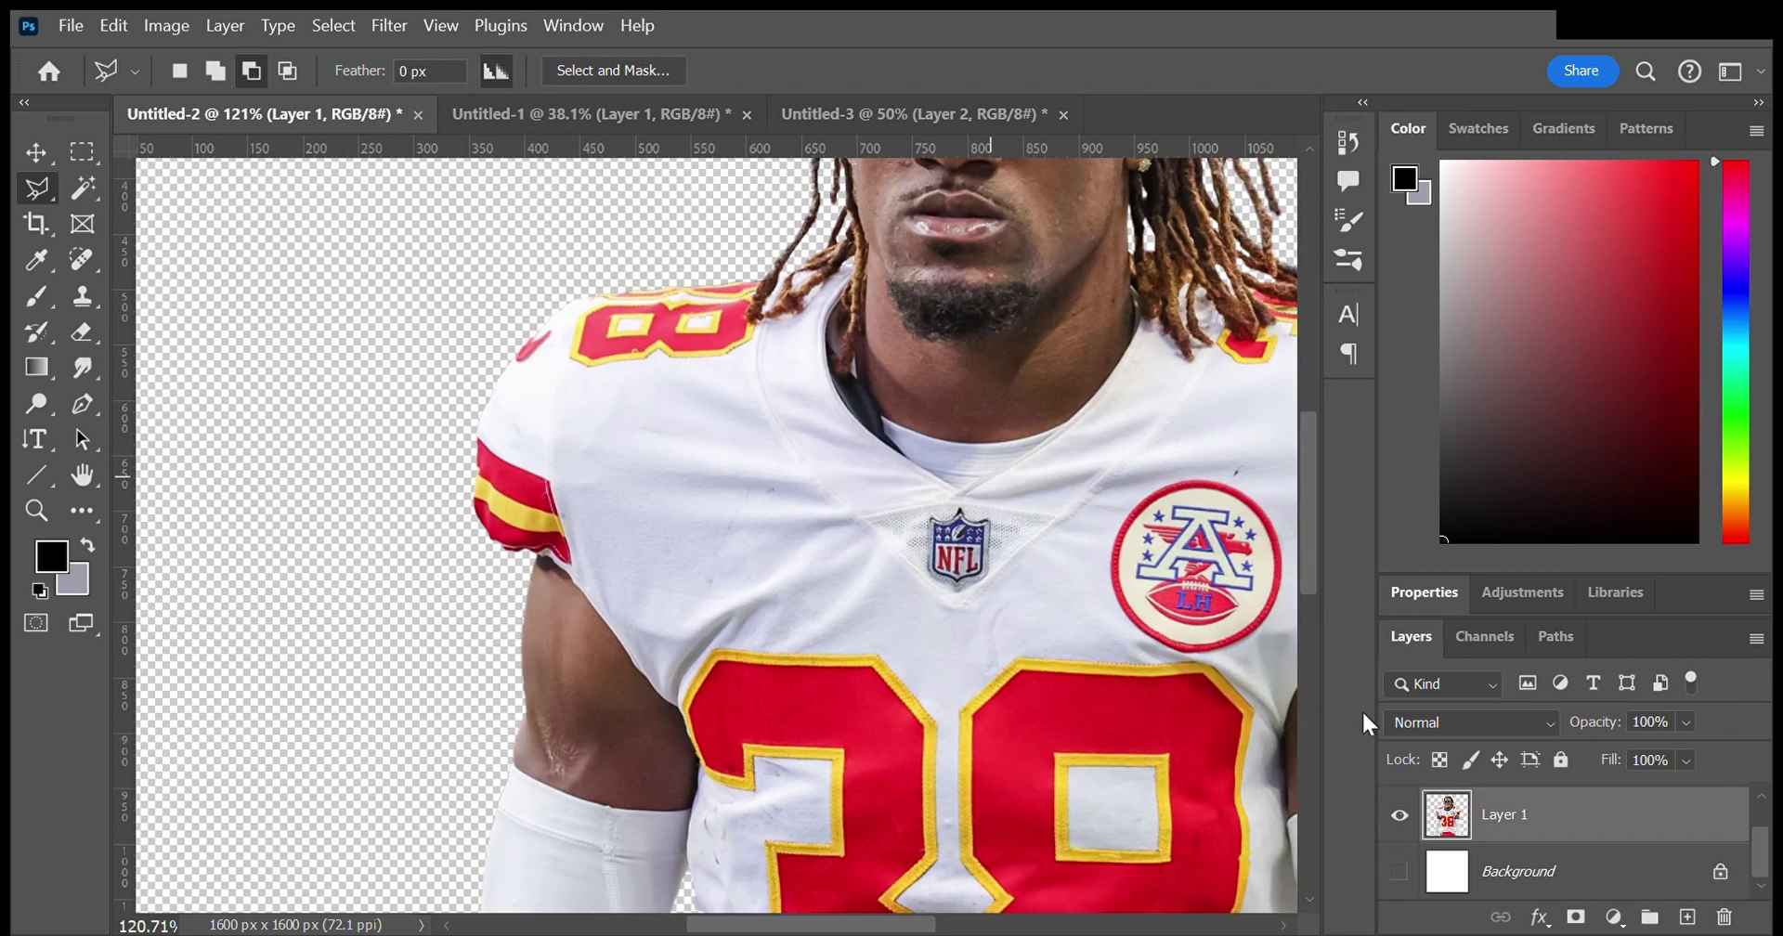
Step: Switch to the Untitled-3 document with the Pen tool ready for tracing
left_click(595, 114)
left_click(822, 113)
scroll(464, 650, "up", 5)
key("p")
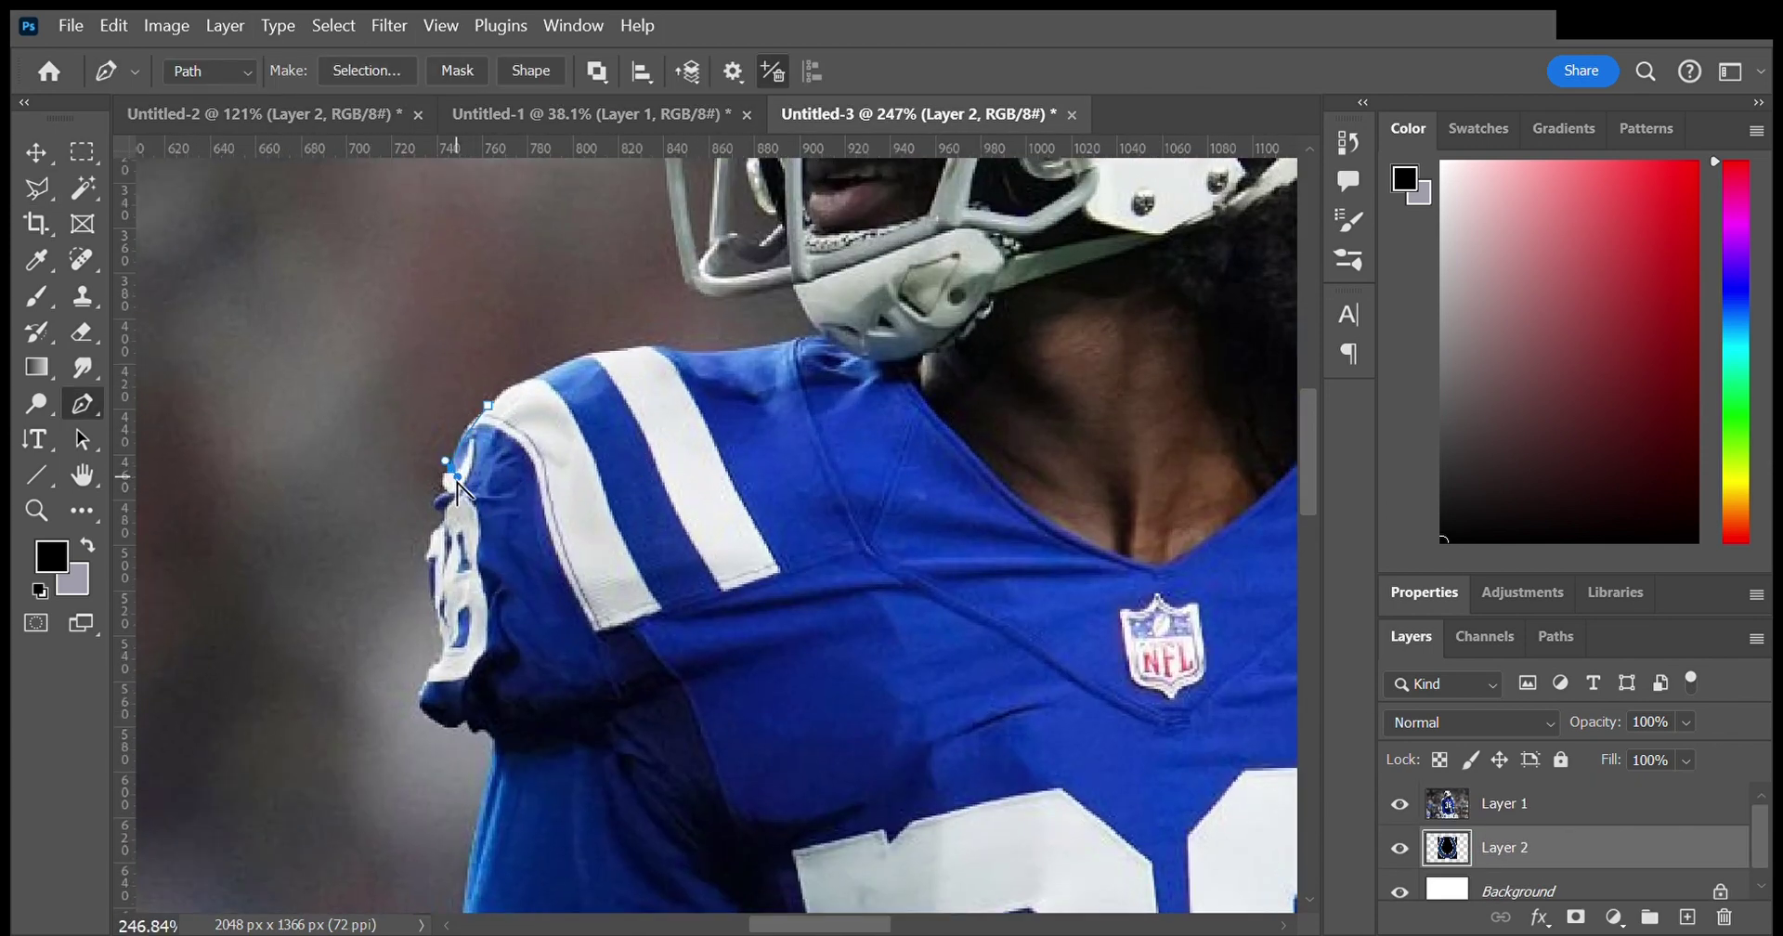
Step: Outline the striped blue sleeve and place the pasted sleeve over the left shoulder
left_click(514, 754)
left_click(588, 739)
scroll(602, 634, "down", 3)
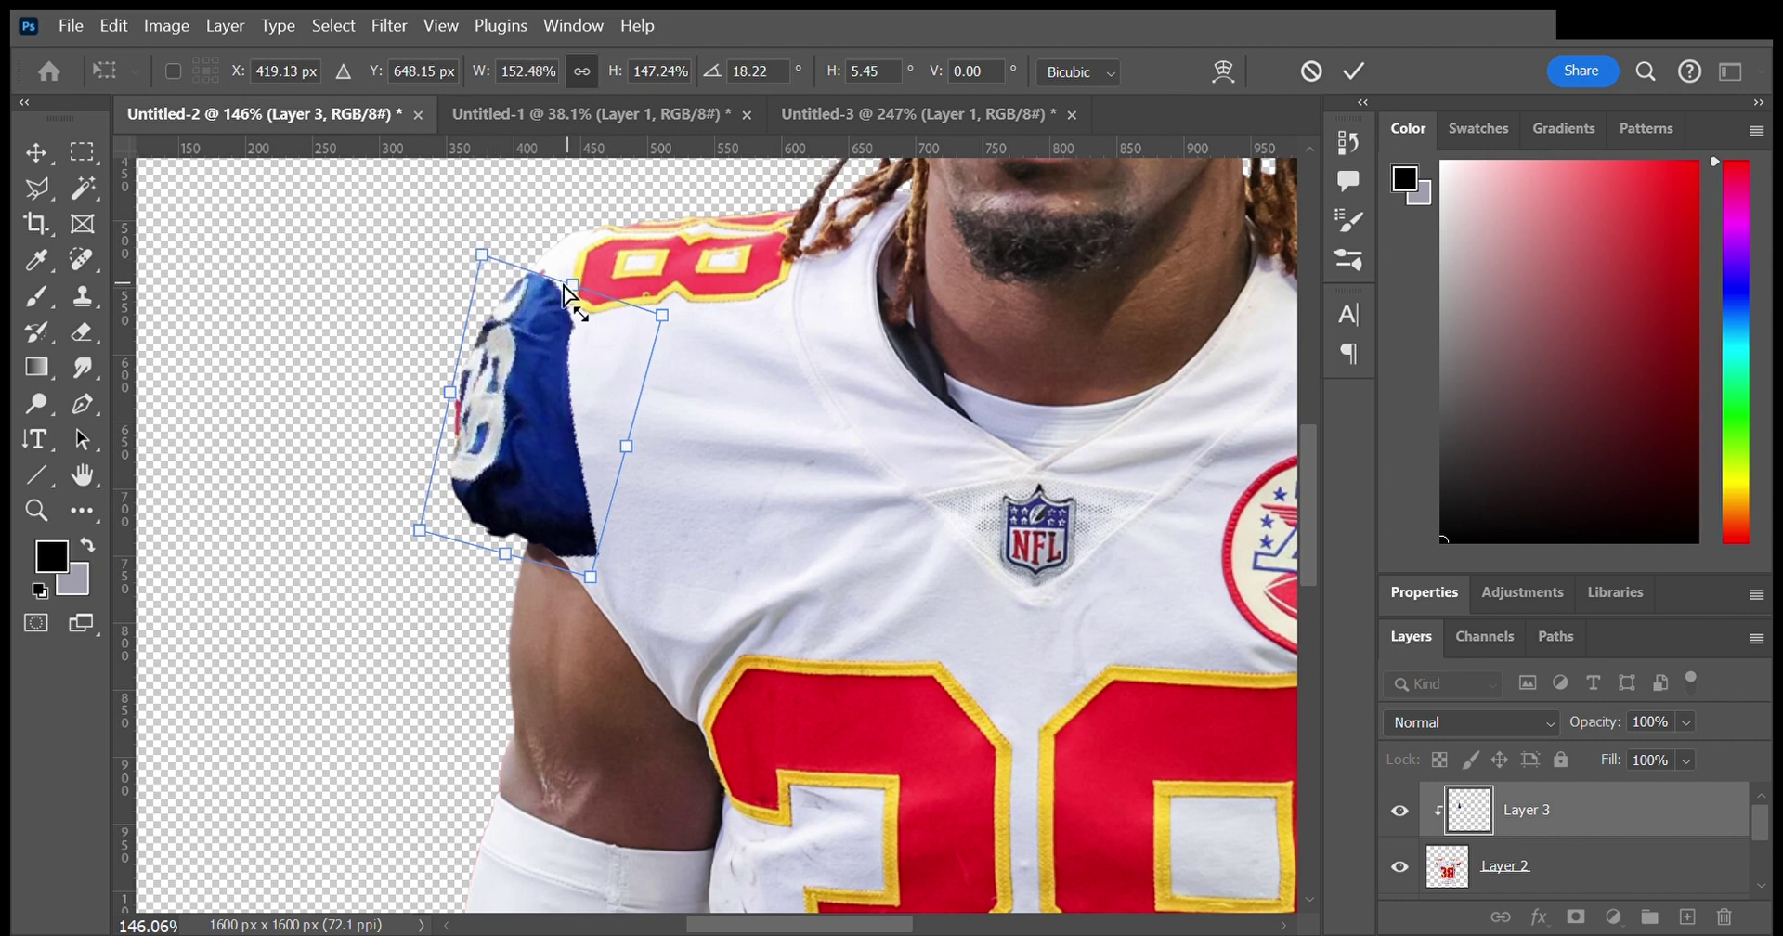
mouse_move(511, 353)
left_mouse_down()
mouse_move(585, 379)
mouse_move(592, 404)
left_mouse_up()
key("Return")
key("e")
scroll(600, 423, "up", 3)
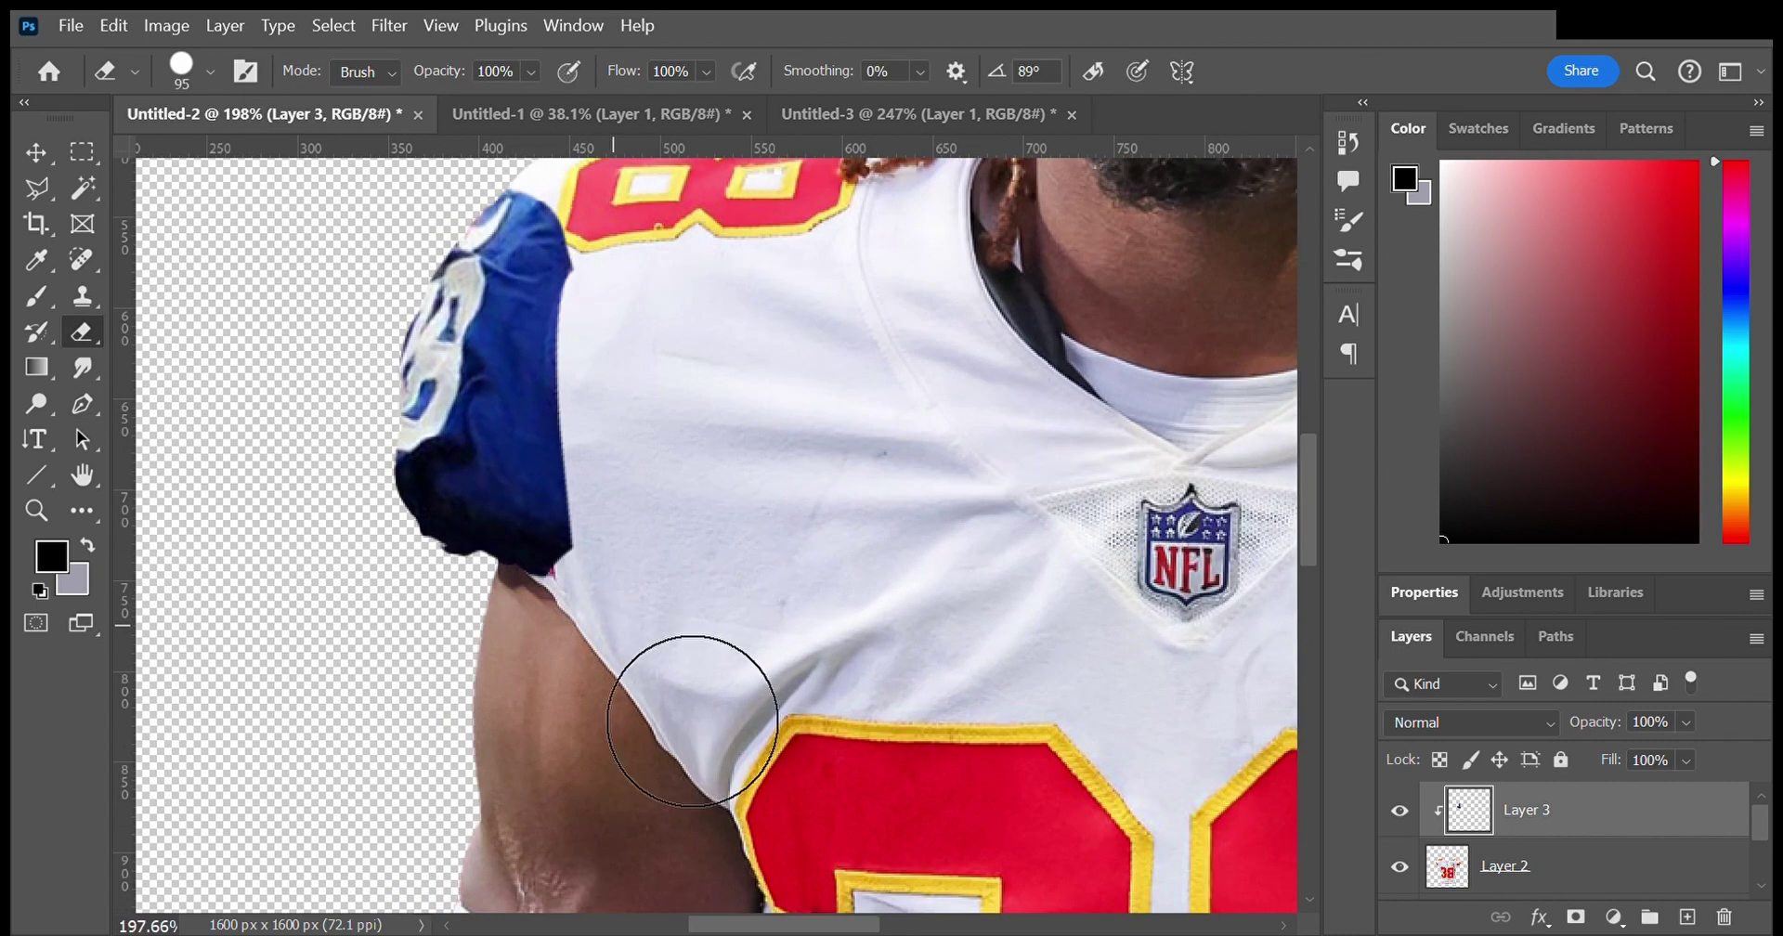
Step: Warp the sleeve's edge and bottom corner onto the shoulder and arm, and paste a second sleeve piece
key("ctrl+t")
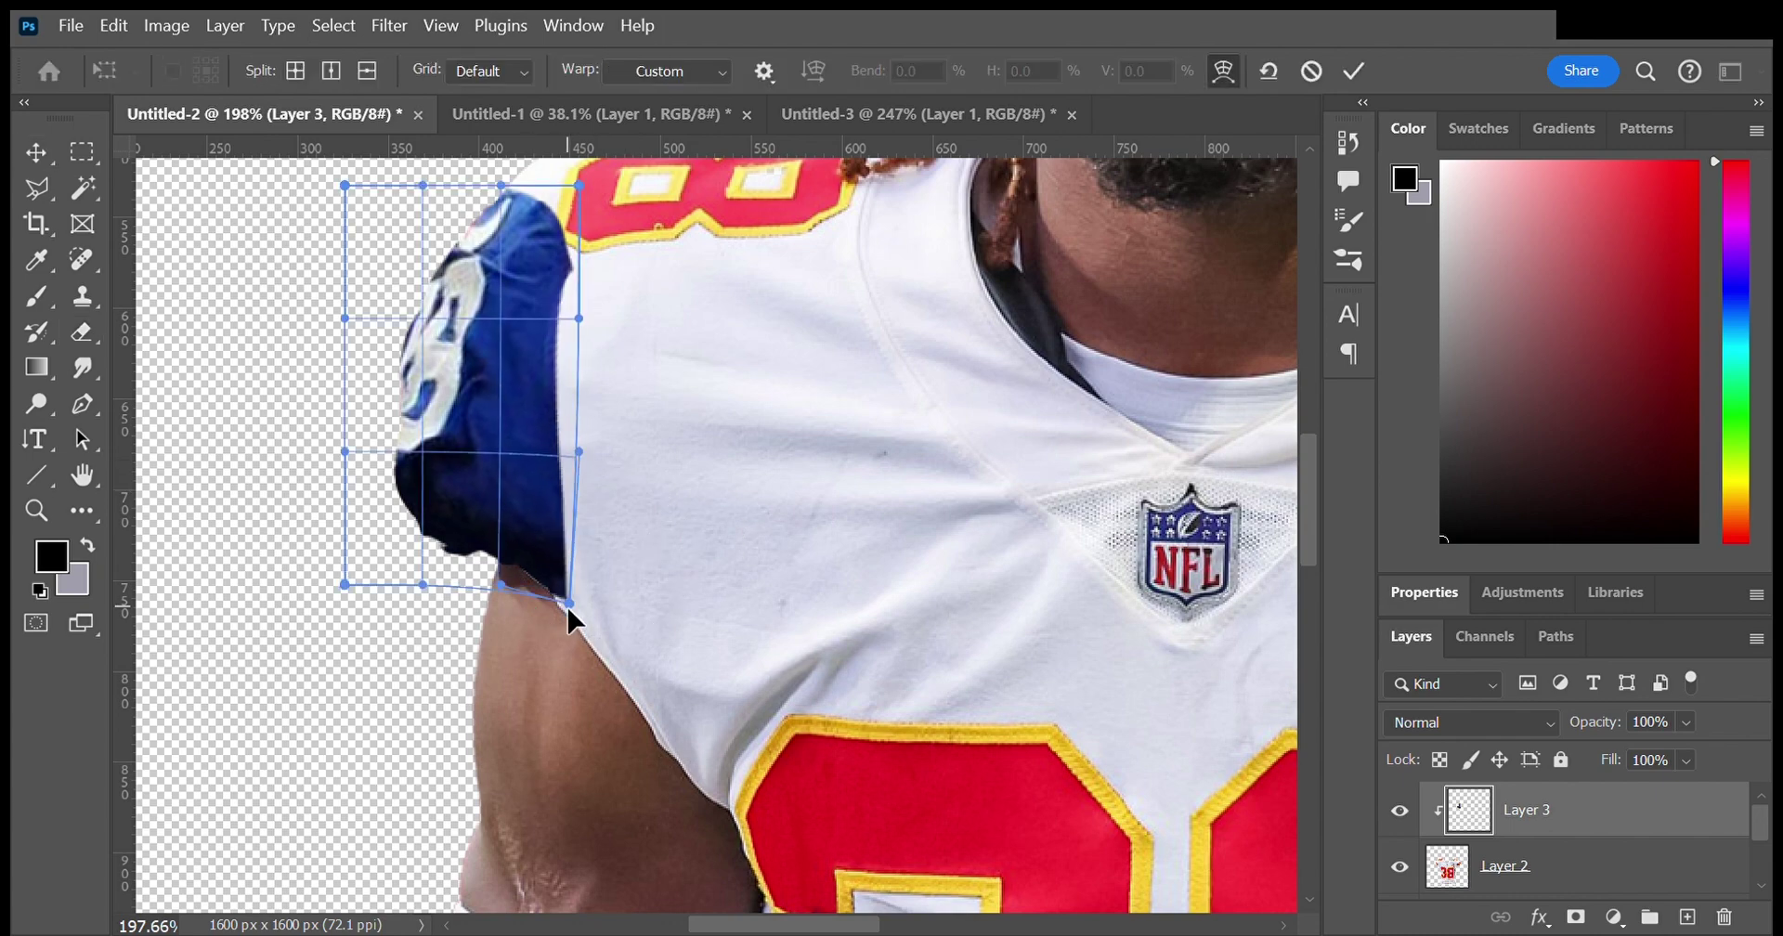
left_click_drag(566, 605, 563, 612)
left_click_drag(590, 287, 572, 287)
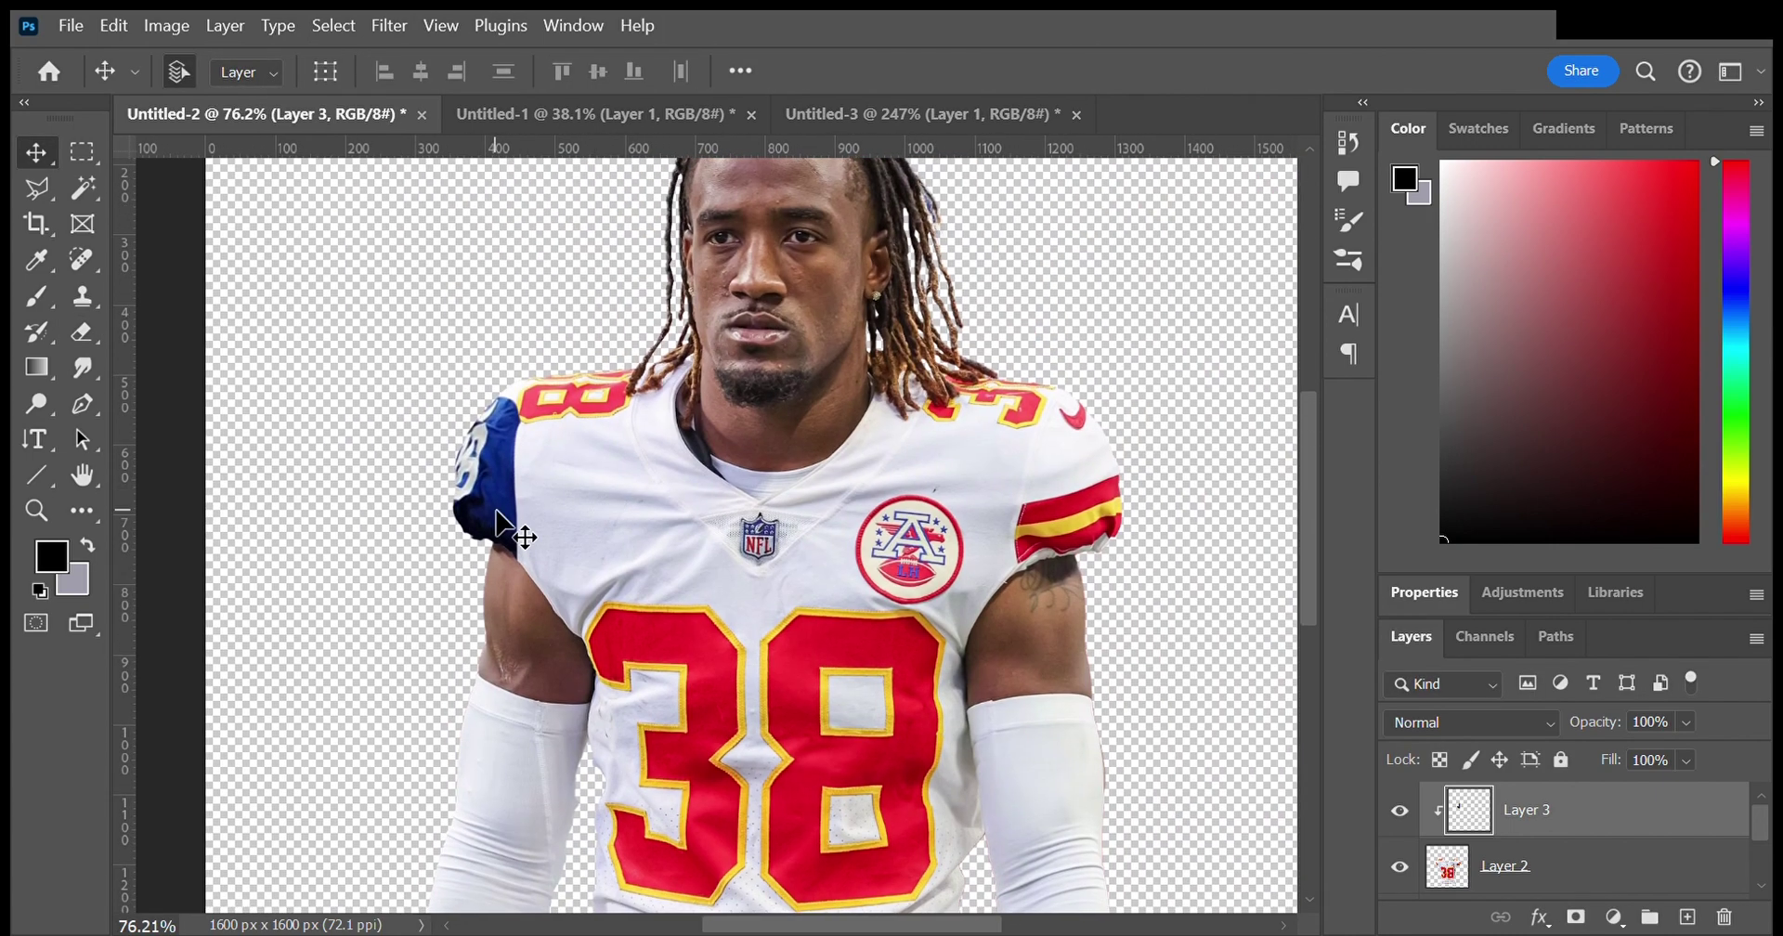
key("ctrl+v")
key("ctrl+t")
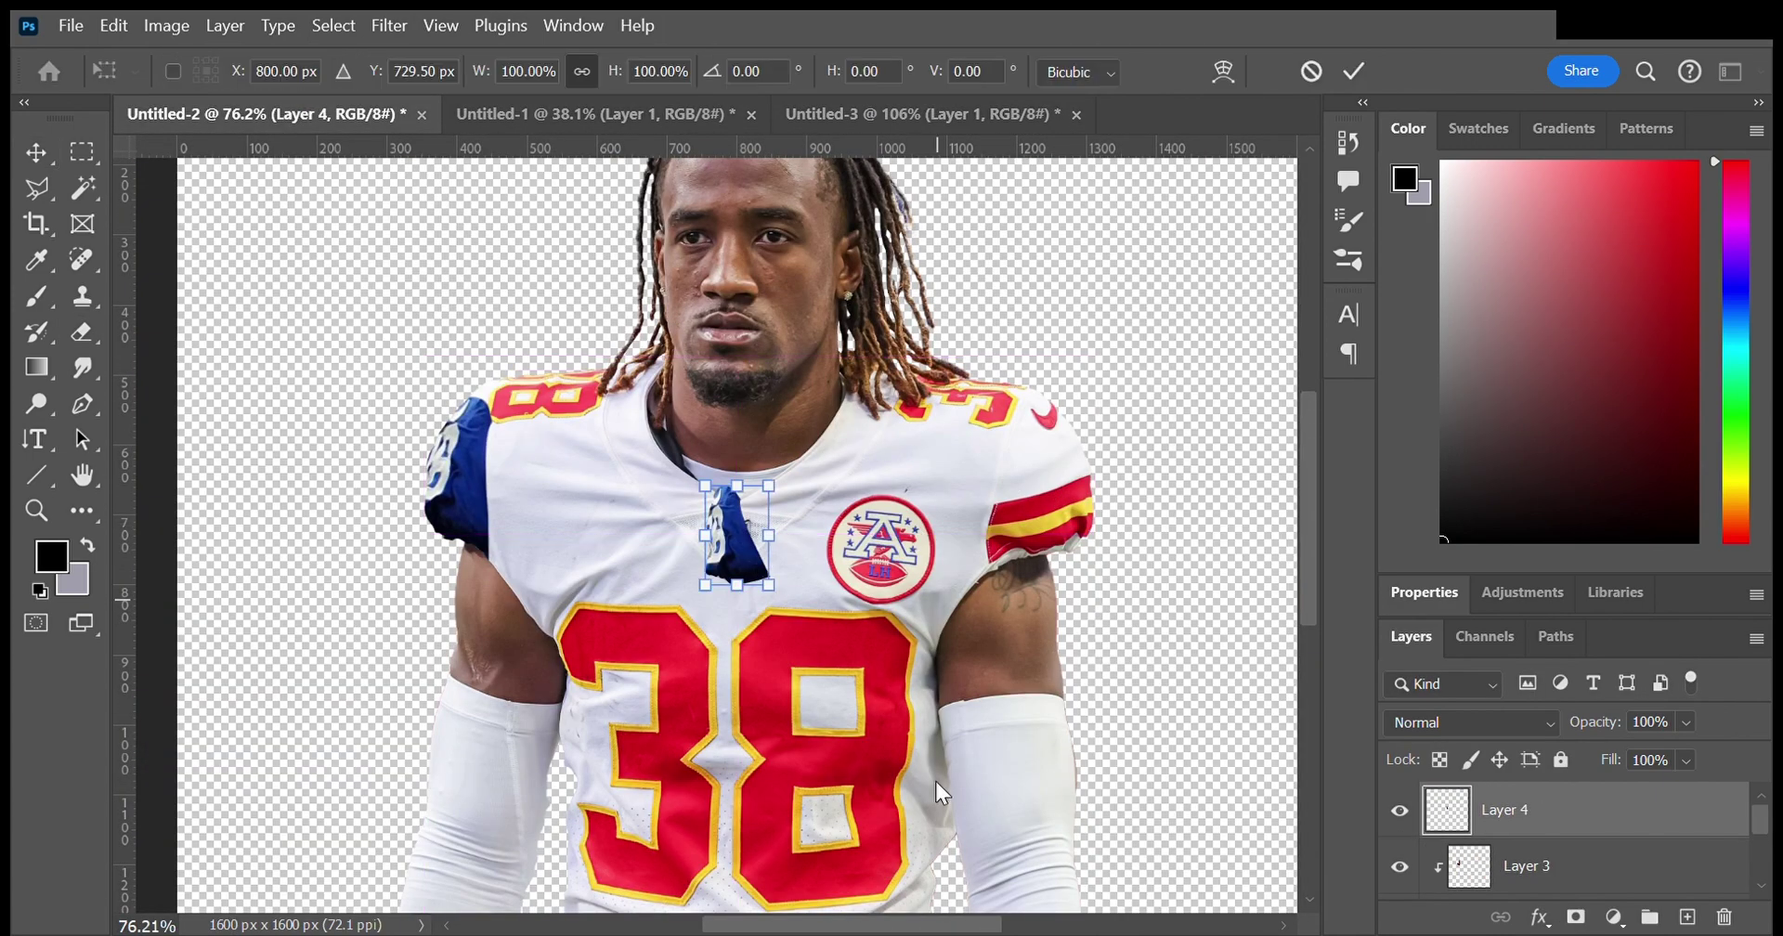
Step: Move, rotate, clip and warp the sleeve copy onto the right-hand shoulder
left_click_drag(737, 516, 1045, 474)
left_click_drag(1181, 415, 1188, 434)
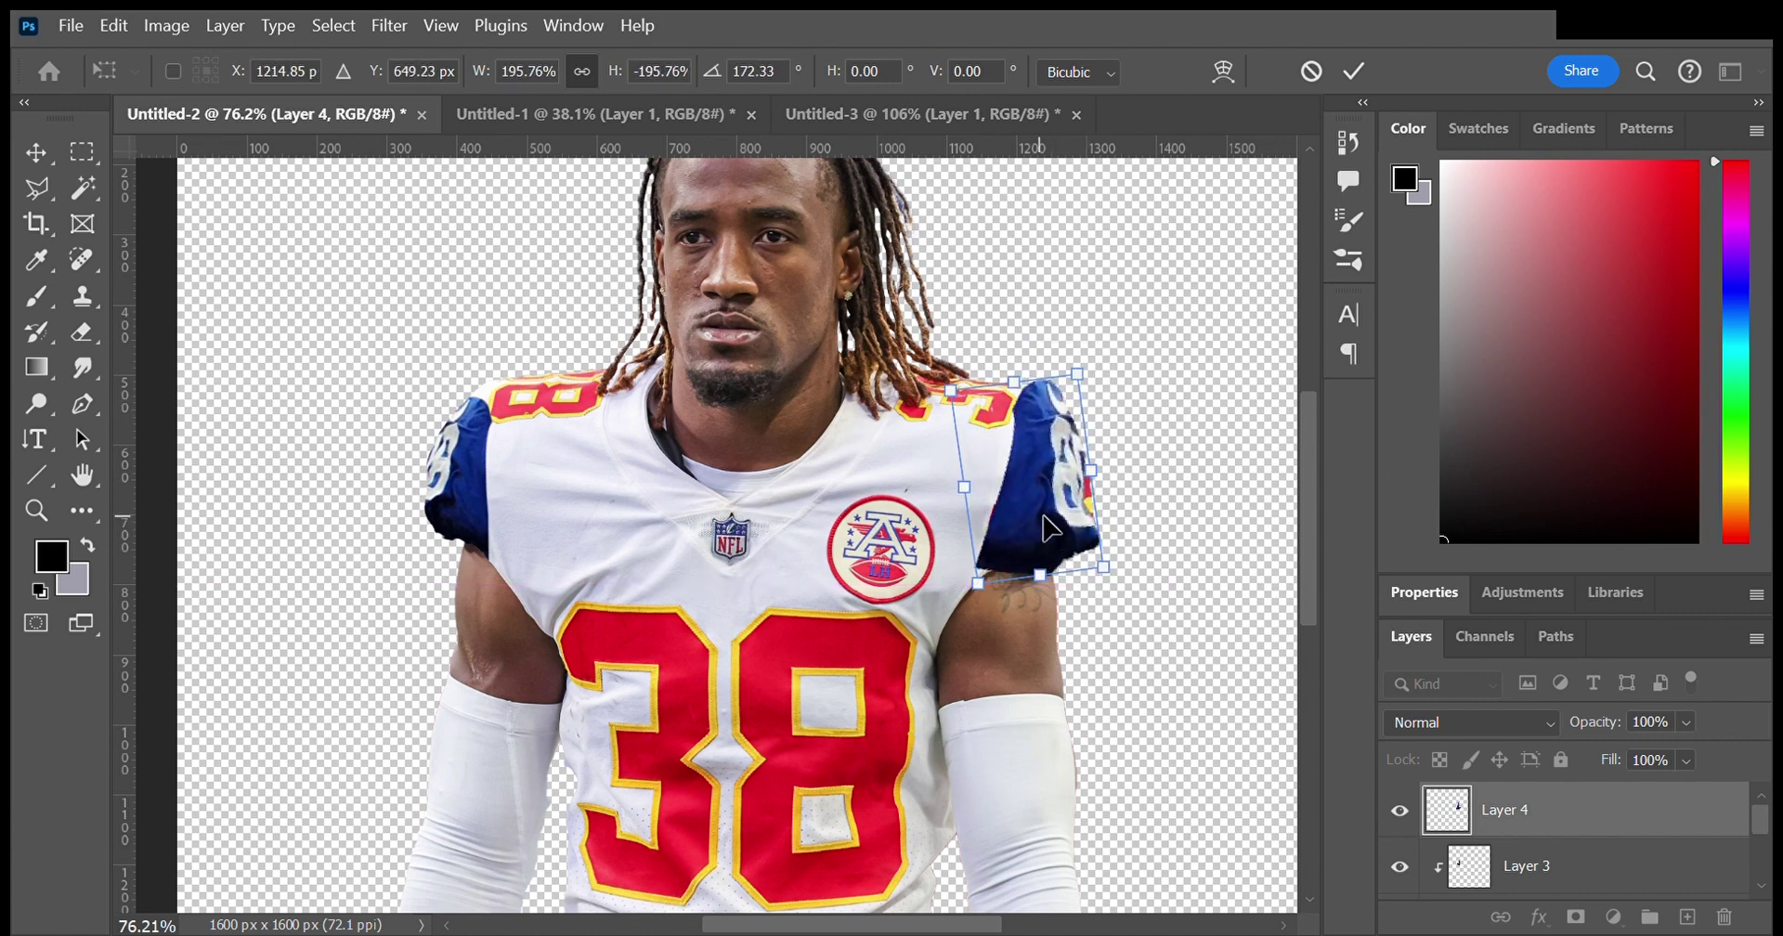
left_click(1579, 838, "alt")
right_click(1077, 516)
left_click(1115, 669)
mouse_move(1027, 470)
left_mouse_down()
mouse_move(1127, 510)
mouse_move(1124, 455)
left_mouse_up()
key("Return")
Step: Cycle through the open images to the Colts reference photo
scroll(760, 492, "down", 2)
scroll(760, 492, "up", 2)
key("ctrl+Tab")
key("ctrl+Tab")
scroll(899, 422, "up", 3)
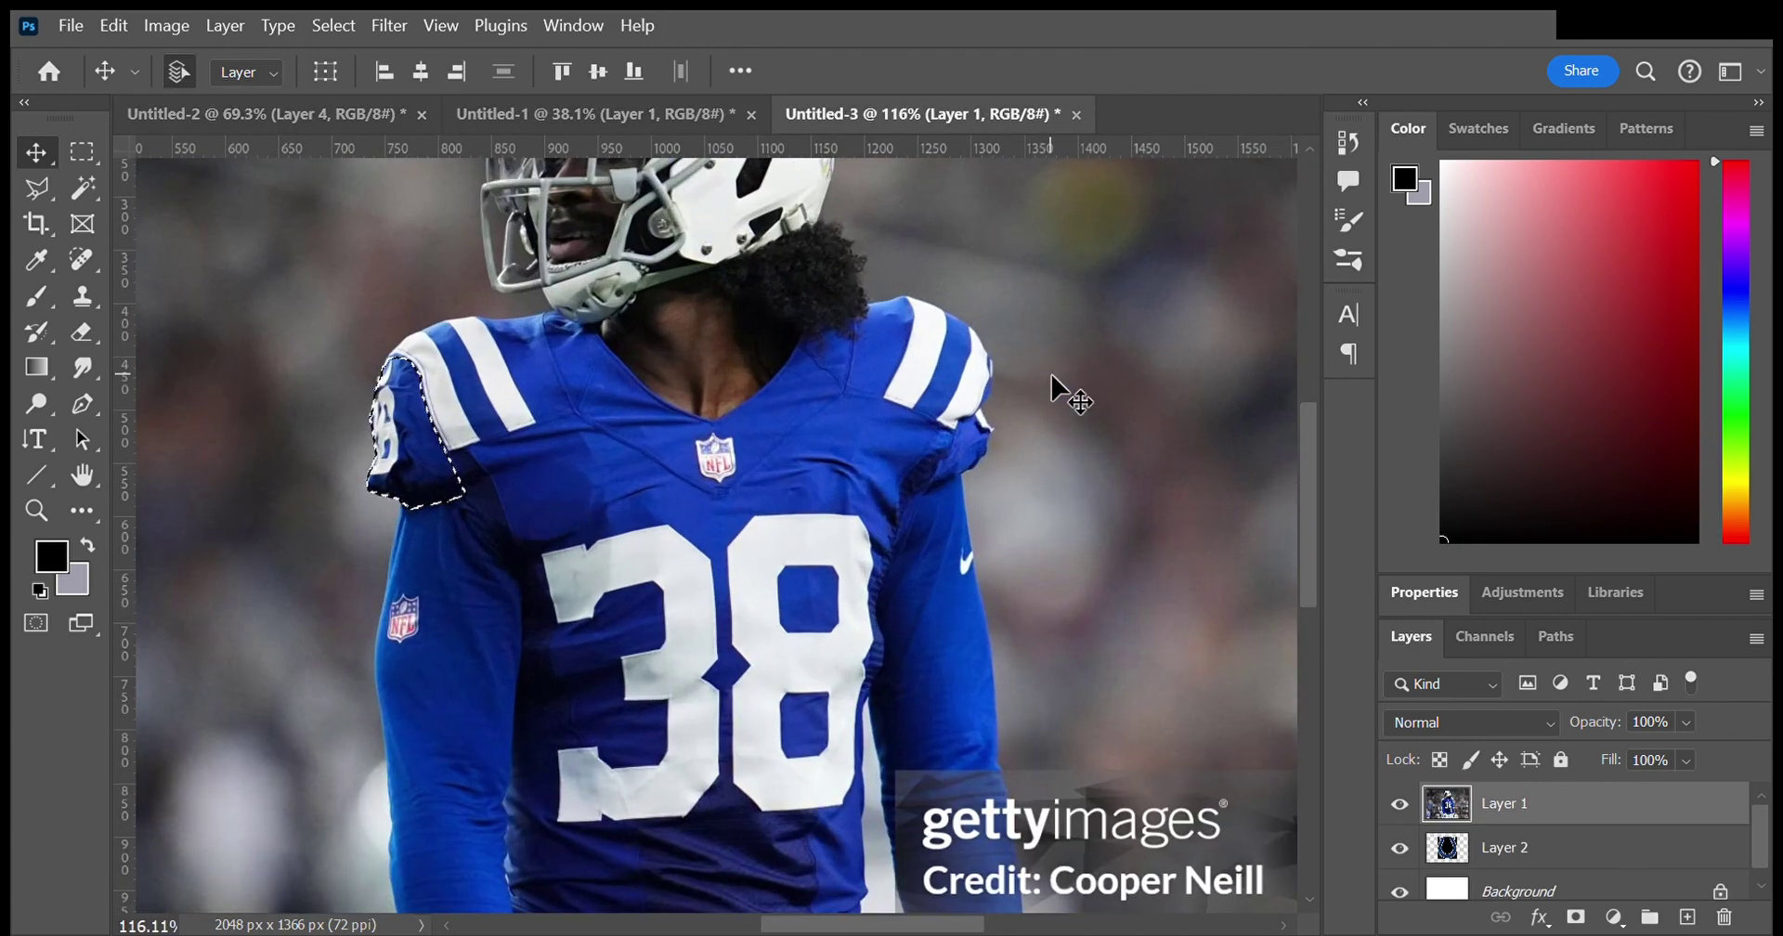
key("ctrl+Tab")
scroll(947, 554, "up", 1)
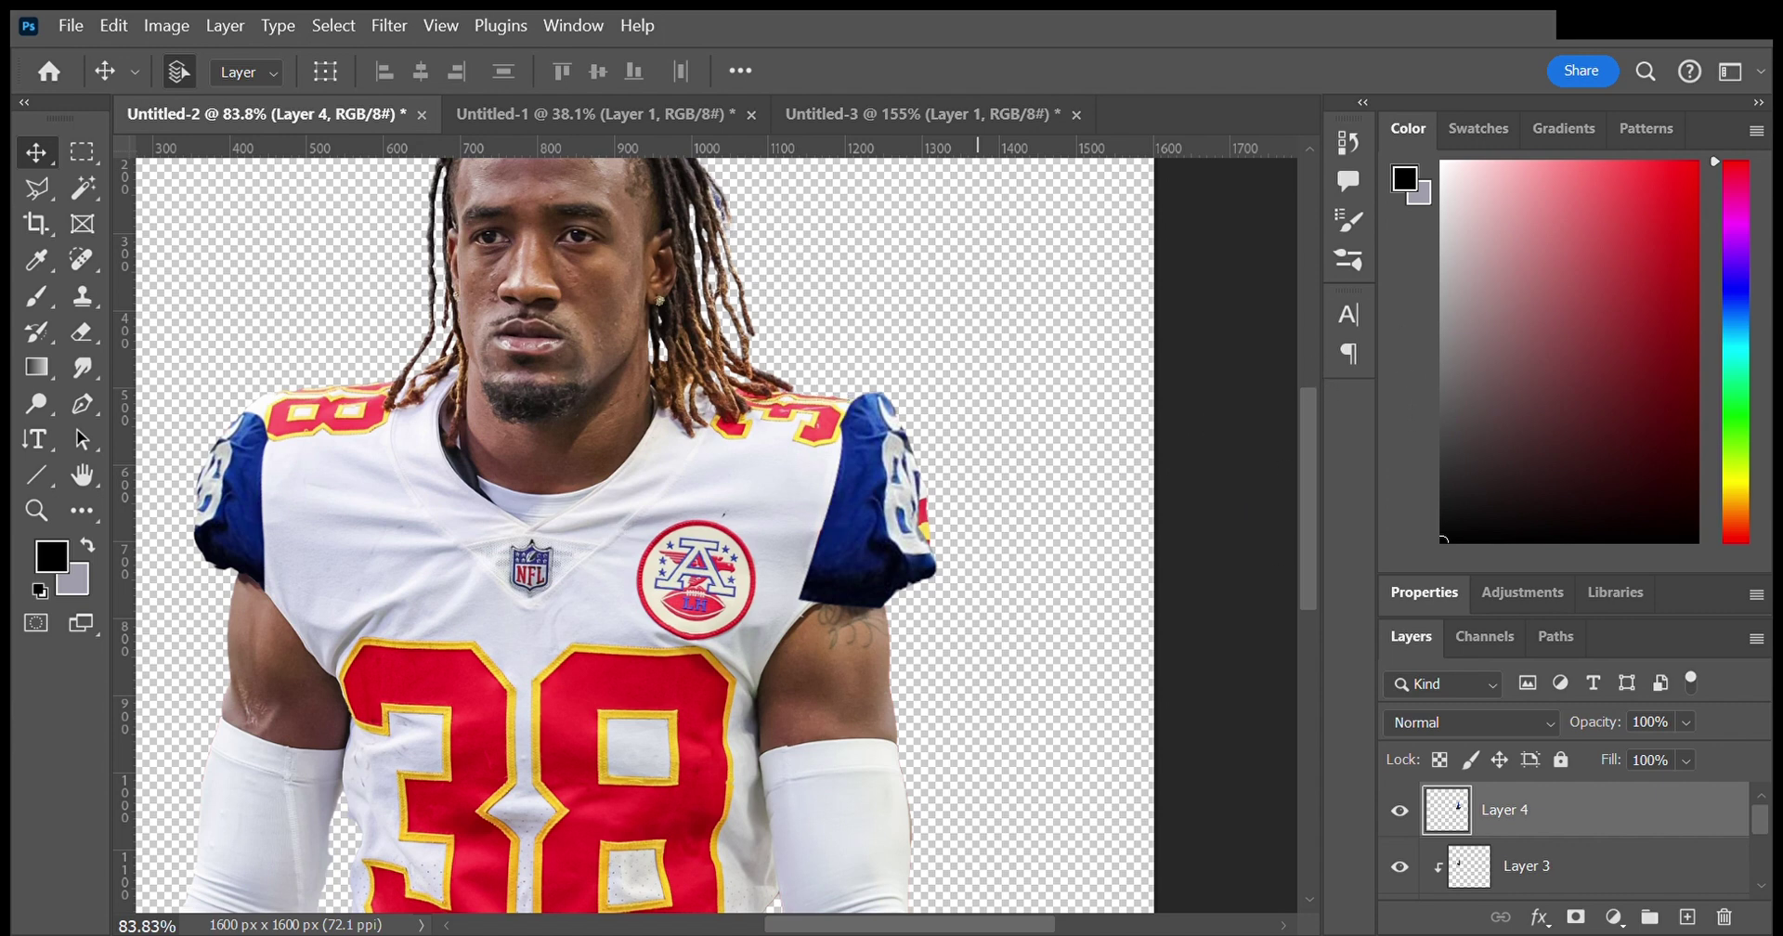
Step: Pen-trace the 38 sleeve patch in the Colts reference photo and copy it
key("ctrl+Tab")
key("ctrl+Tab")
scroll(650, 418, "up", 5)
key("p")
left_click(646, 342)
left_click_drag(615, 529, 675, 608)
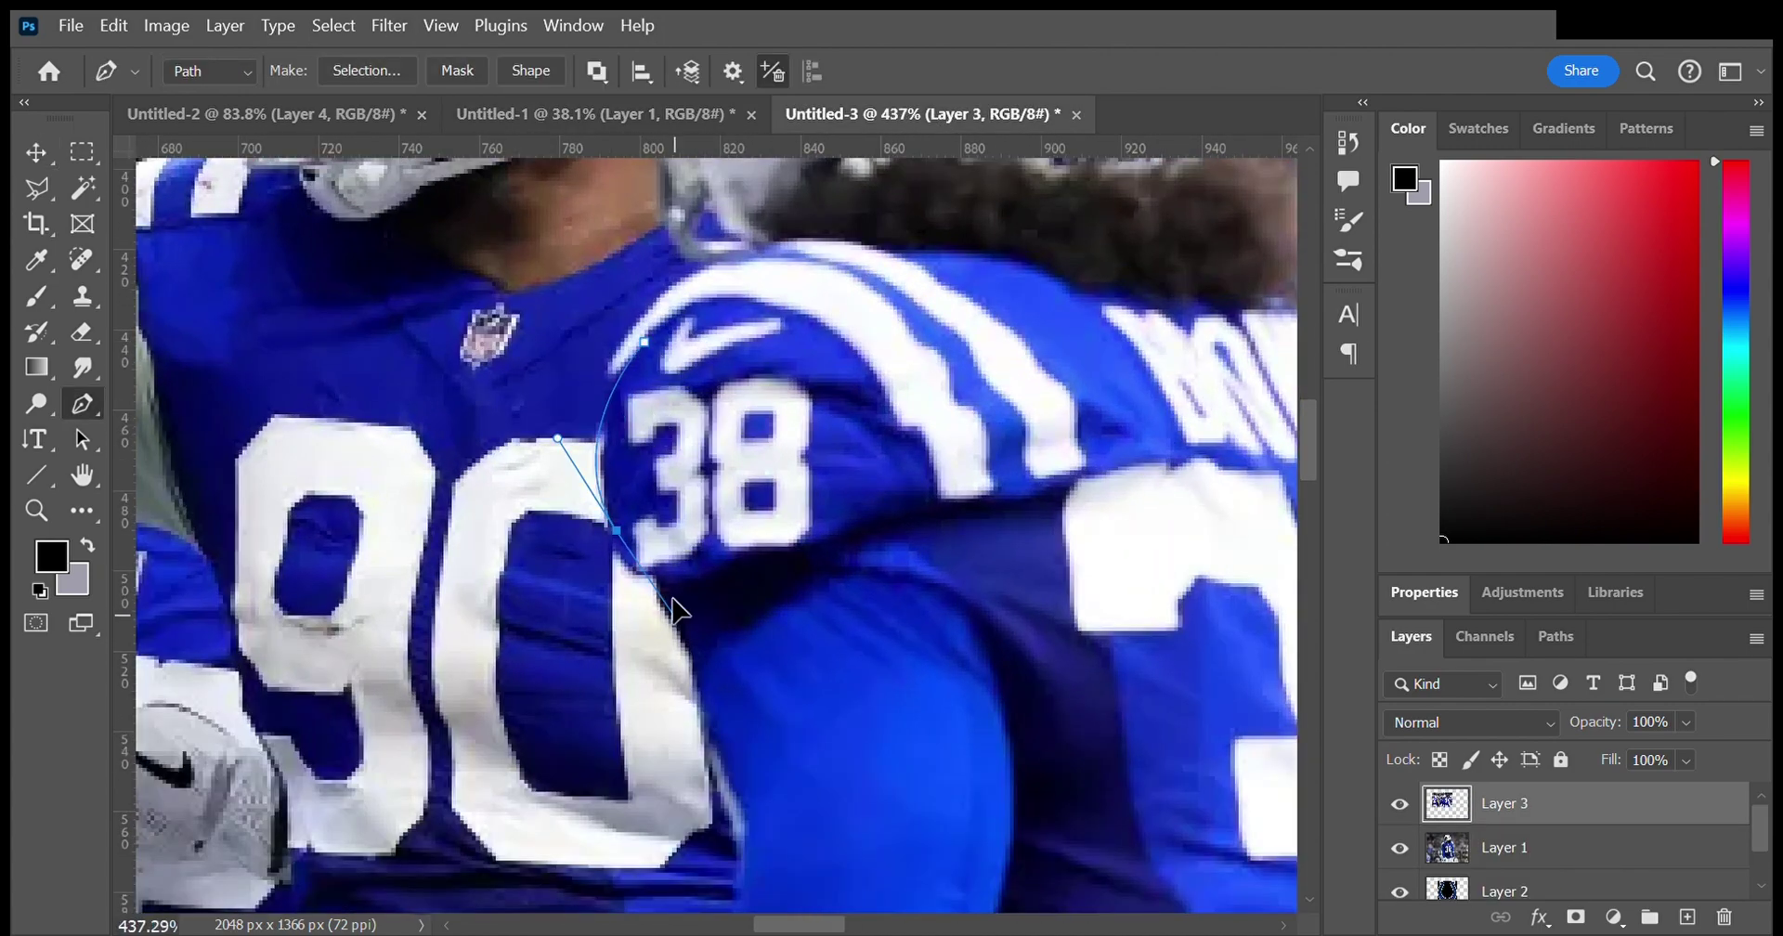
key("ctrl+Return")
key("ctrl+c")
Step: Paste the 38 patch into Untitled-2, move it to the right shoulder, and clip it
key("ctrl+Tab")
key("ctrl+v")
key("ctrl+t")
left_click_drag(738, 555, 1059, 557)
mouse_move(1077, 581)
left_mouse_down()
mouse_move(1153, 616)
mouse_move(1153, 457)
mouse_move(1103, 574)
left_mouse_up()
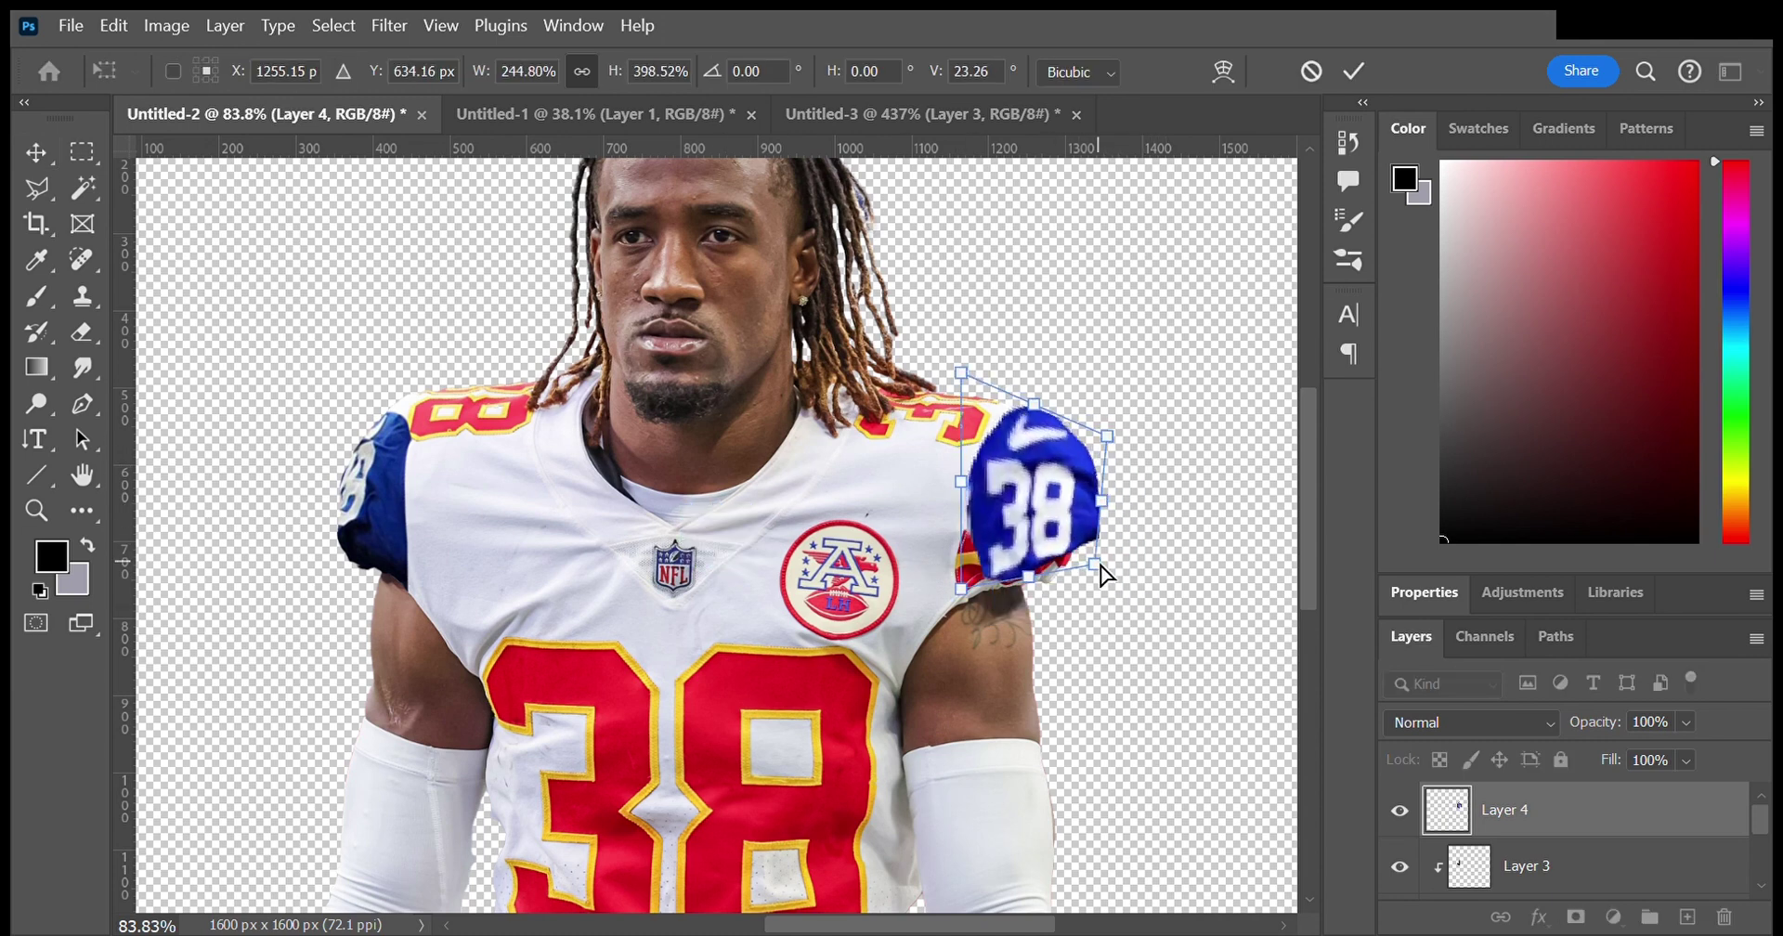
key("Return")
key("ctrl+alt+g")
Step: Warp and narrow the 38 patch so it wraps over the right shoulder
key("ctrl+t")
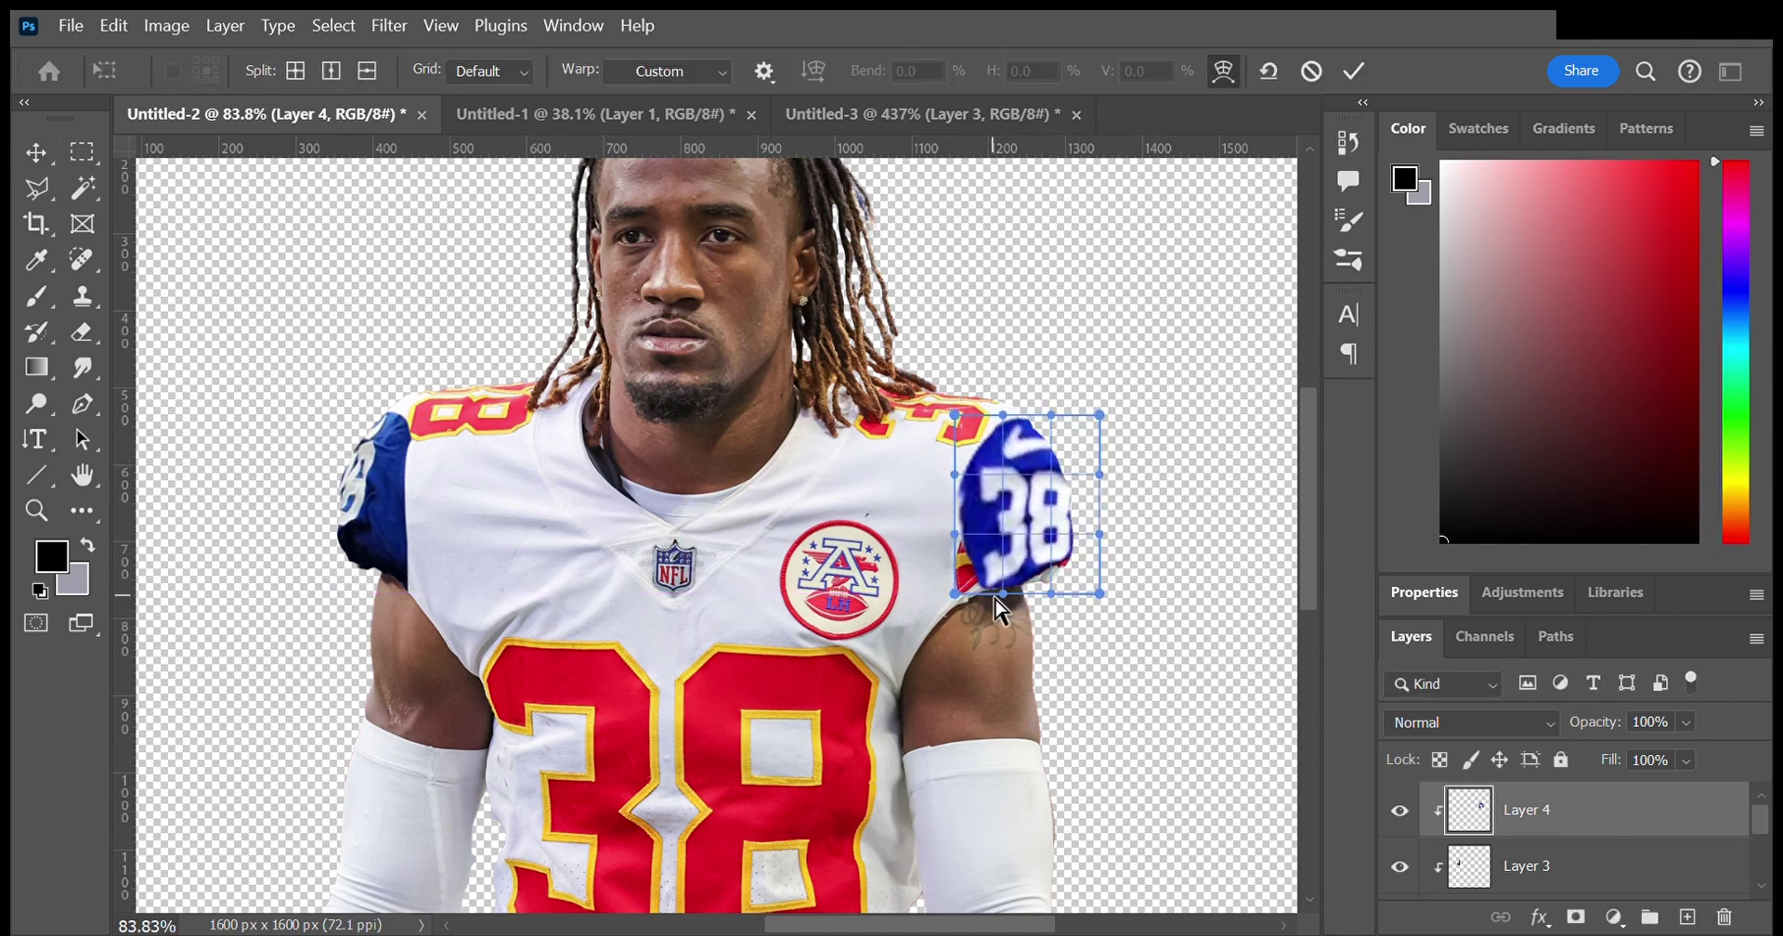
left_click_drag(997, 606, 987, 612)
left_click_drag(1025, 432, 1107, 474)
key("Return")
key("ctrl+t")
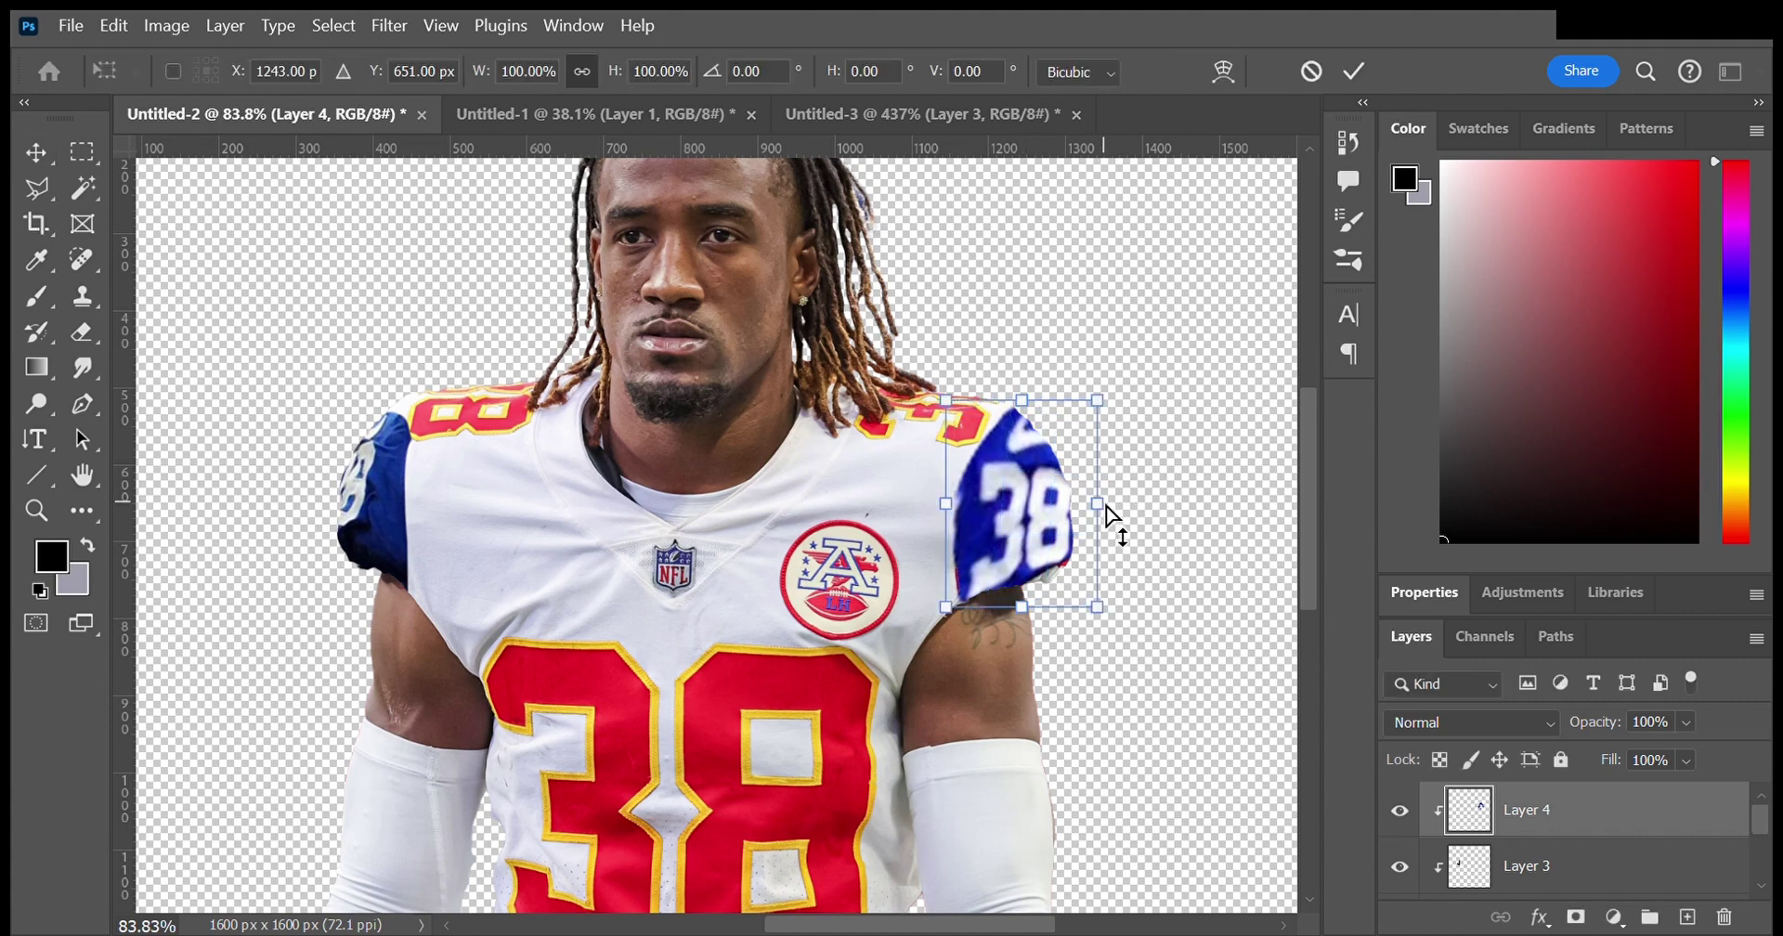
left_click_drag(1099, 402, 1077, 405)
left_click(1224, 70)
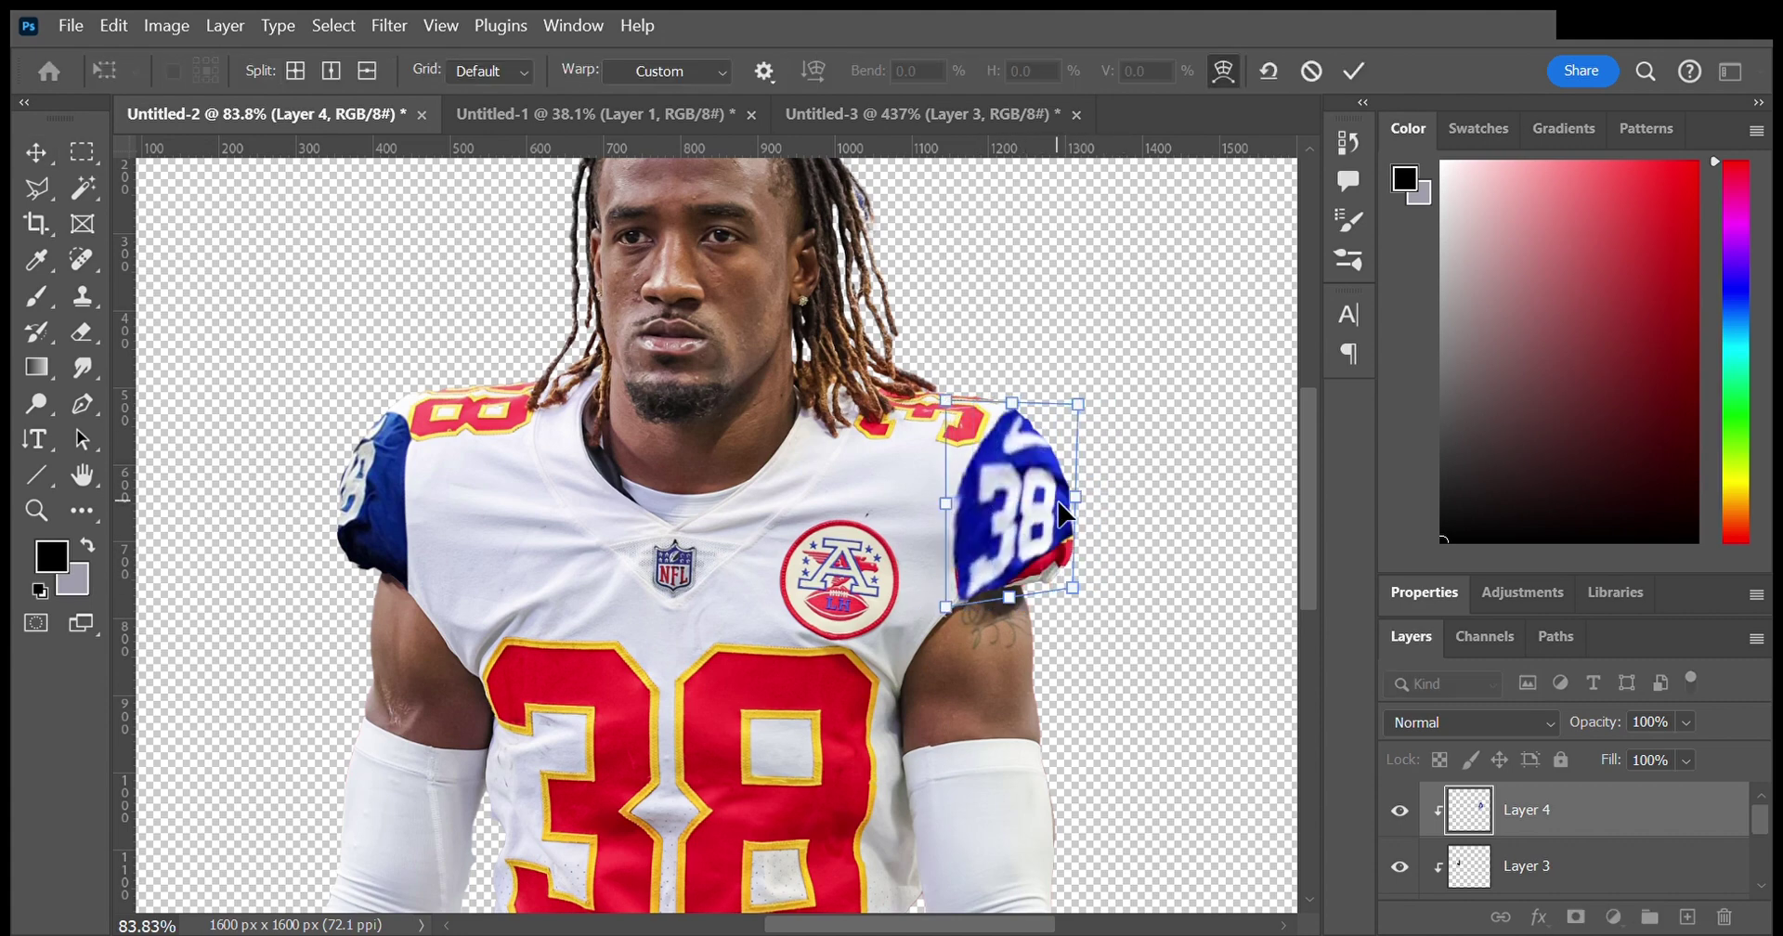
left_click_drag(1111, 545, 1122, 536)
key("Return")
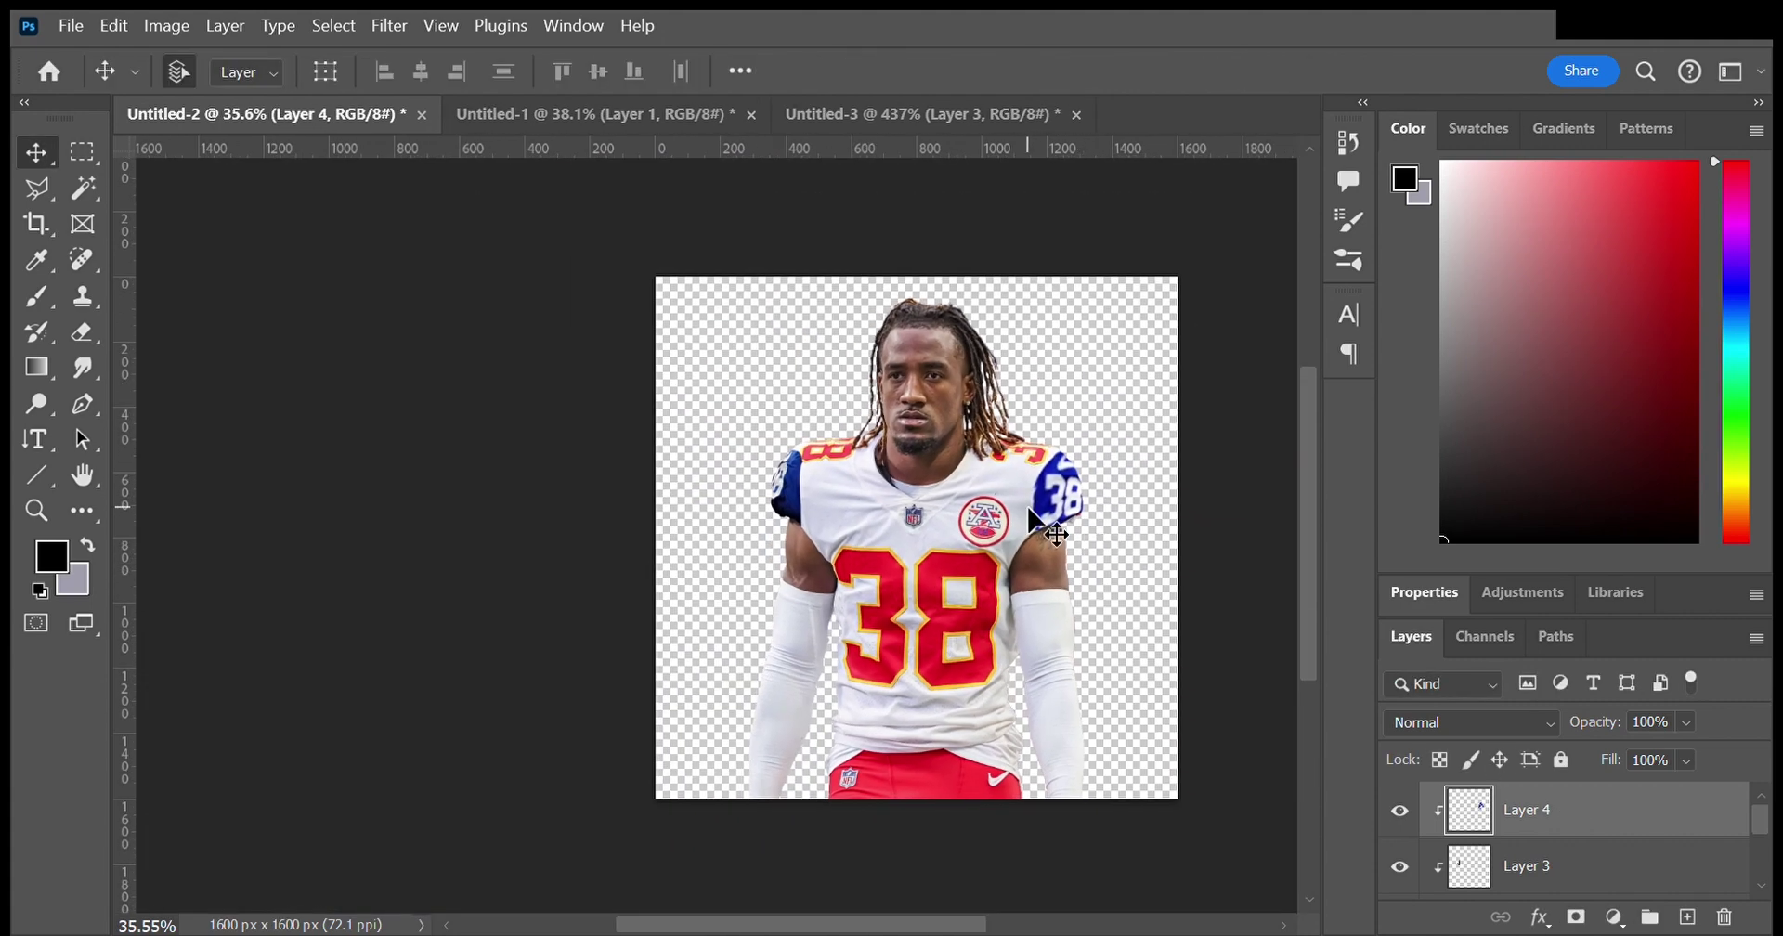
Step: Drag the side-view Colts photo into the Untitled-3 reference image
scroll(929, 357, "up", 3)
scroll(651, 358, "down", 2)
left_click(832, 115)
scroll(797, 452, "down", 5)
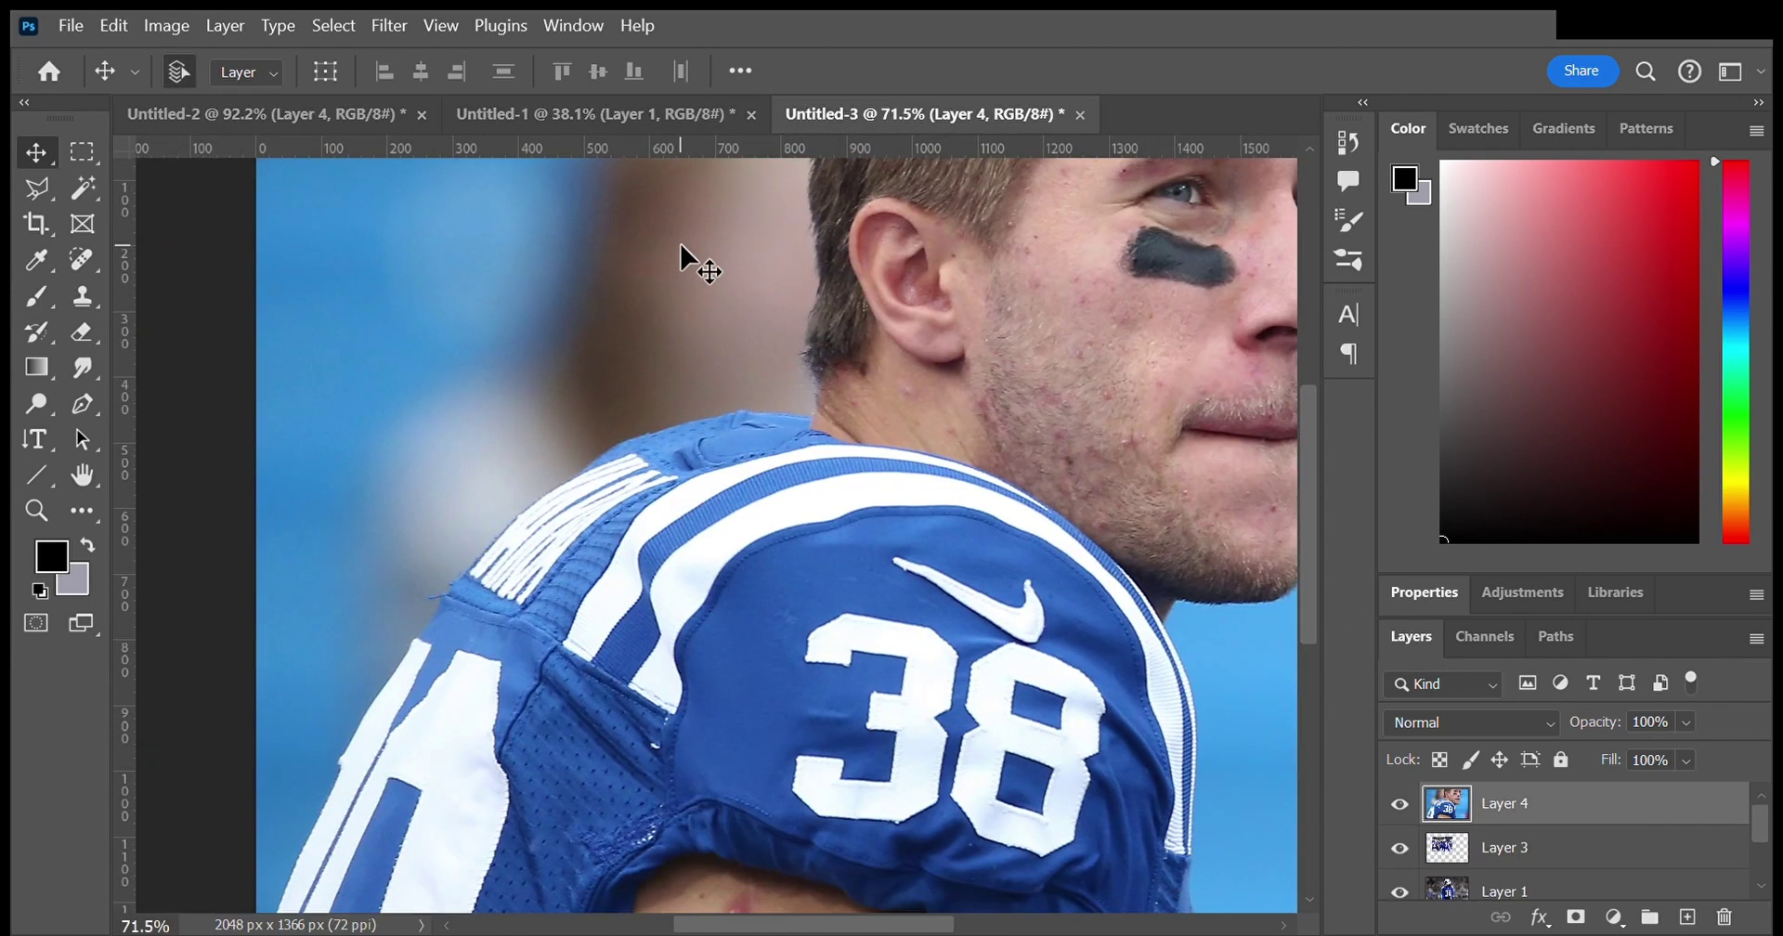
left_click_drag(681, 247, 606, 79)
Step: Pen-trace the 38 sleeve in the side-view photo and copy it
key("p")
left_click(599, 683)
left_click_drag(606, 537, 593, 495)
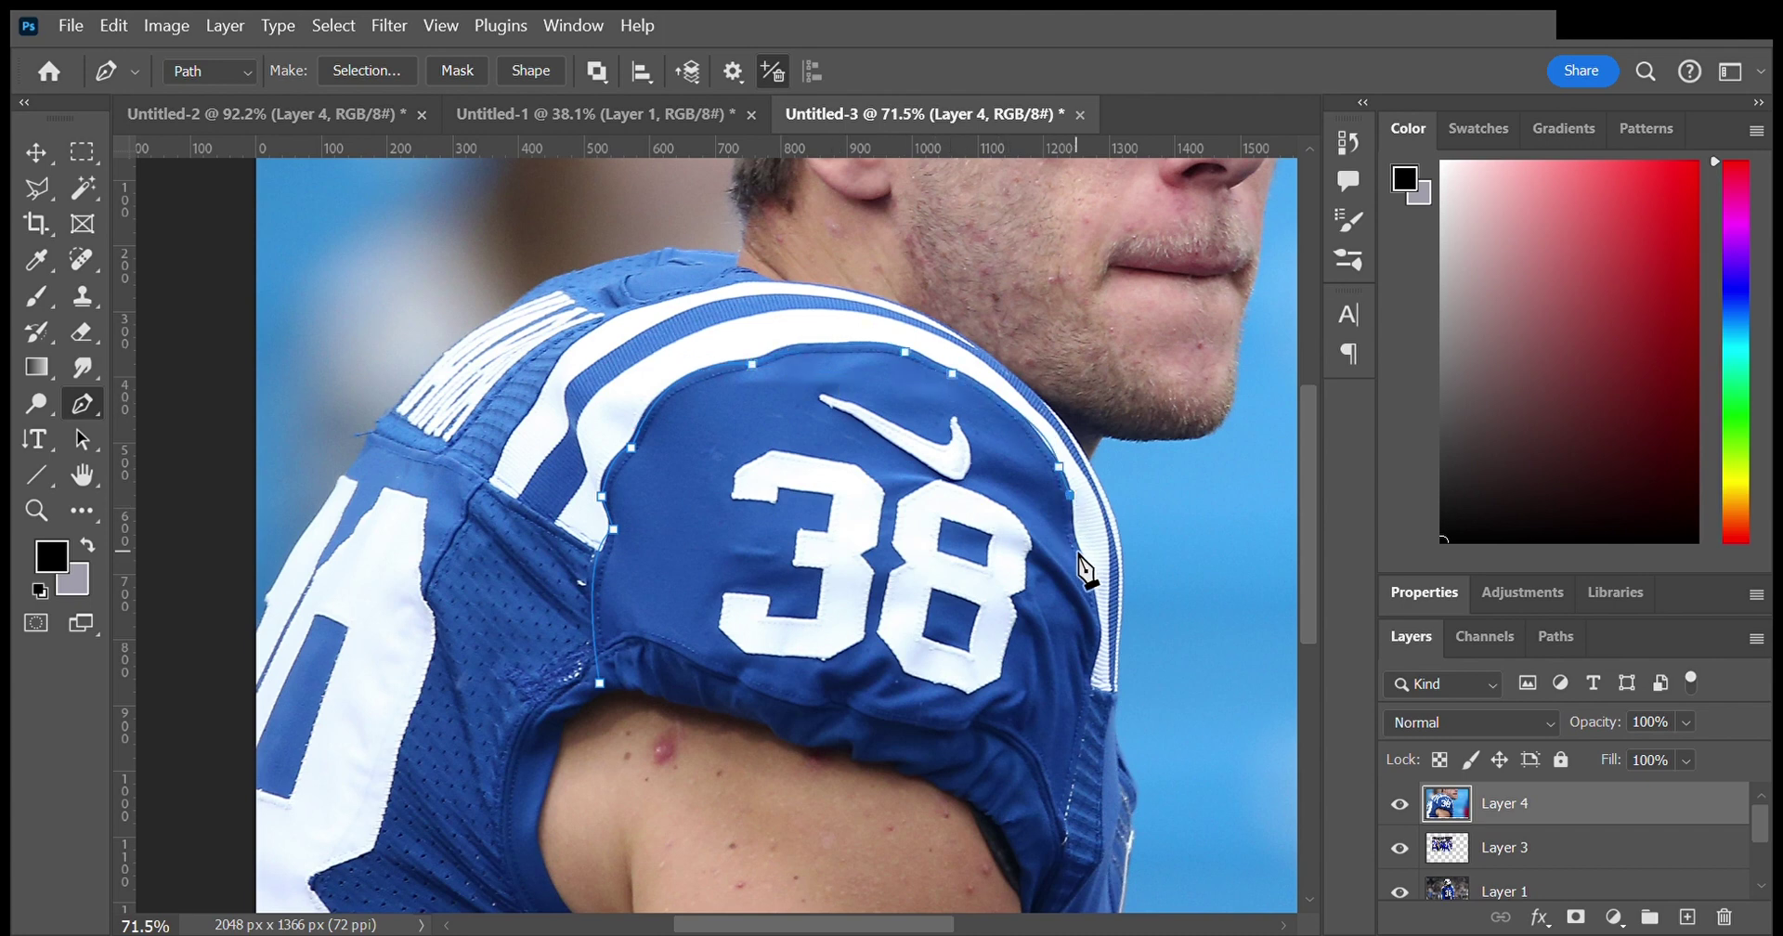
left_click_drag(1100, 710, 1019, 613)
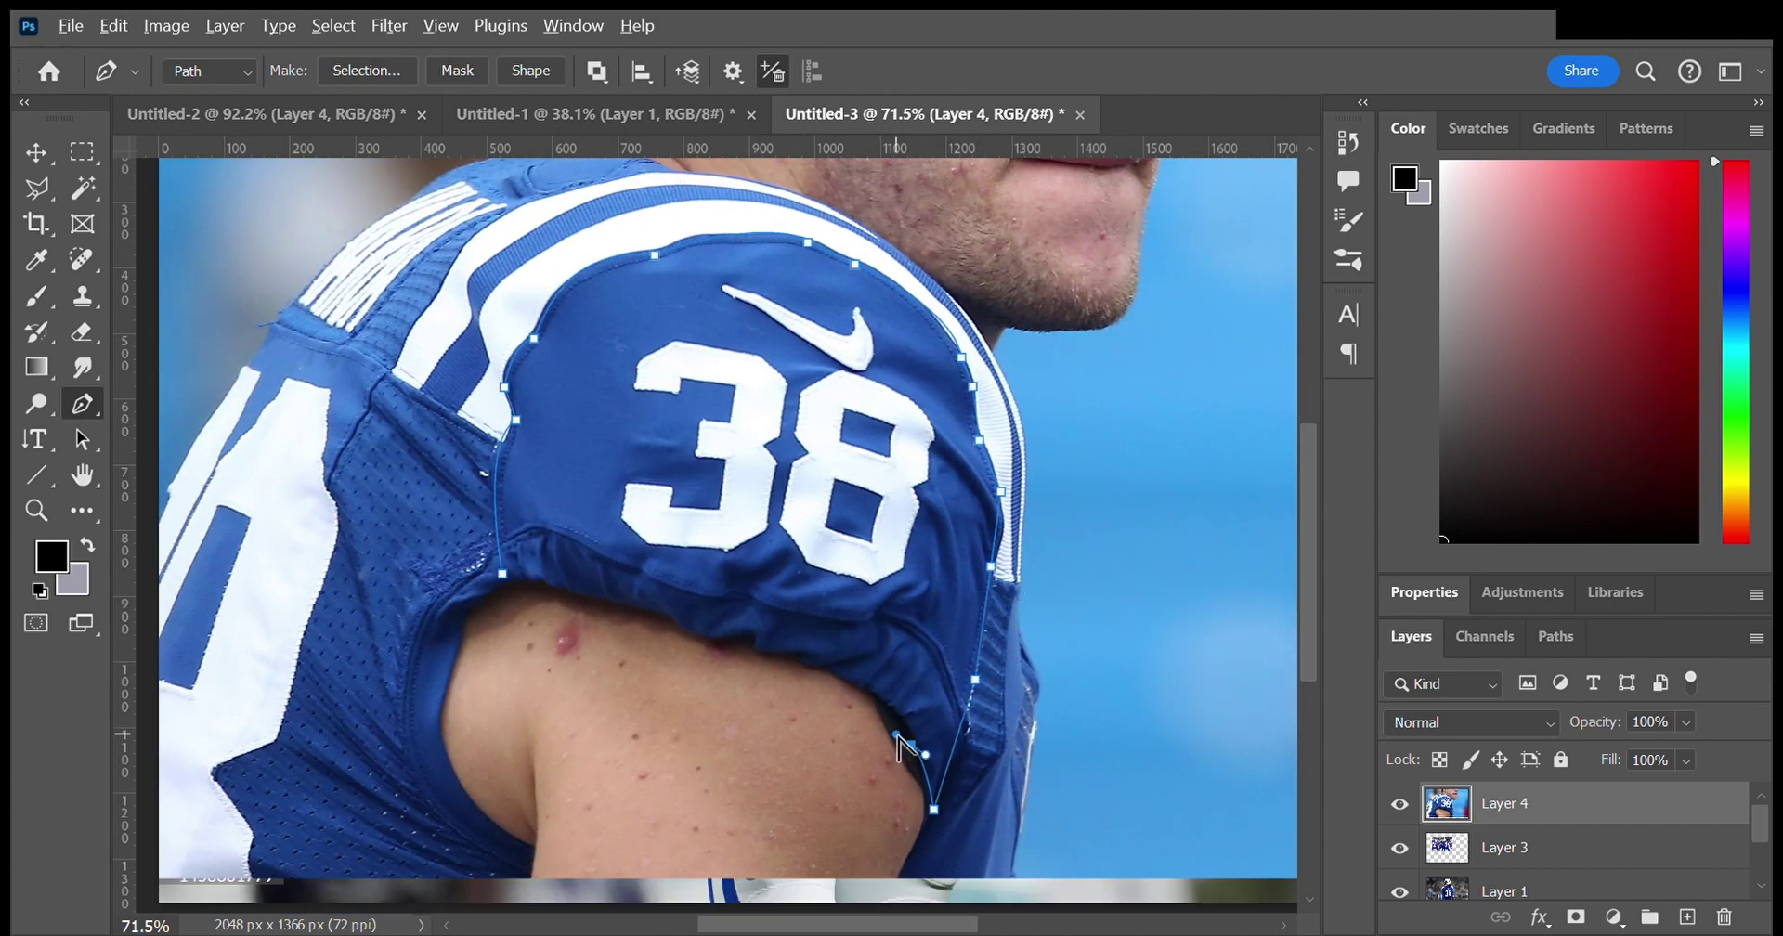
key("ctrl+Return")
key("ctrl+c")
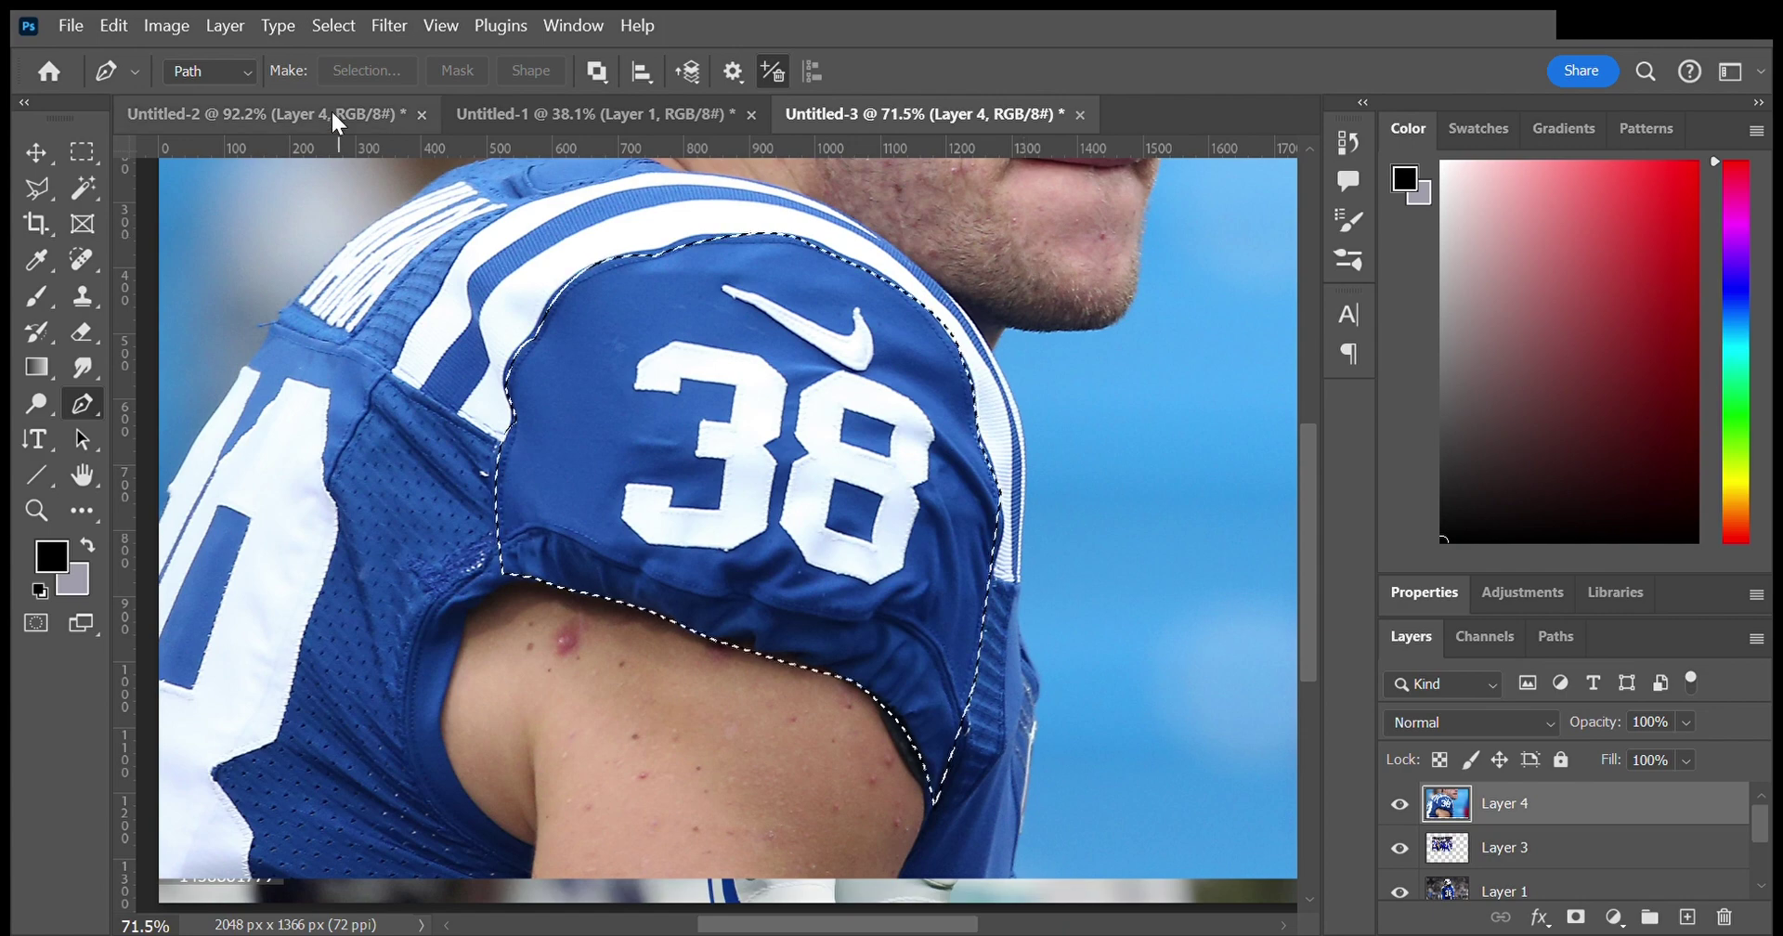
Step: Paste the sleeve into Untitled-2, clip it, then shrink it onto the right shoulder
left_click(270, 114)
key("ctrl+v")
key("ctrl+alt+g")
key("ctrl+t")
left_click_drag(1026, 525, 594, 650)
mouse_move(483, 502)
left_mouse_down()
mouse_move(1214, 379)
mouse_move(1139, 483)
mouse_move(1115, 476)
left_mouse_up()
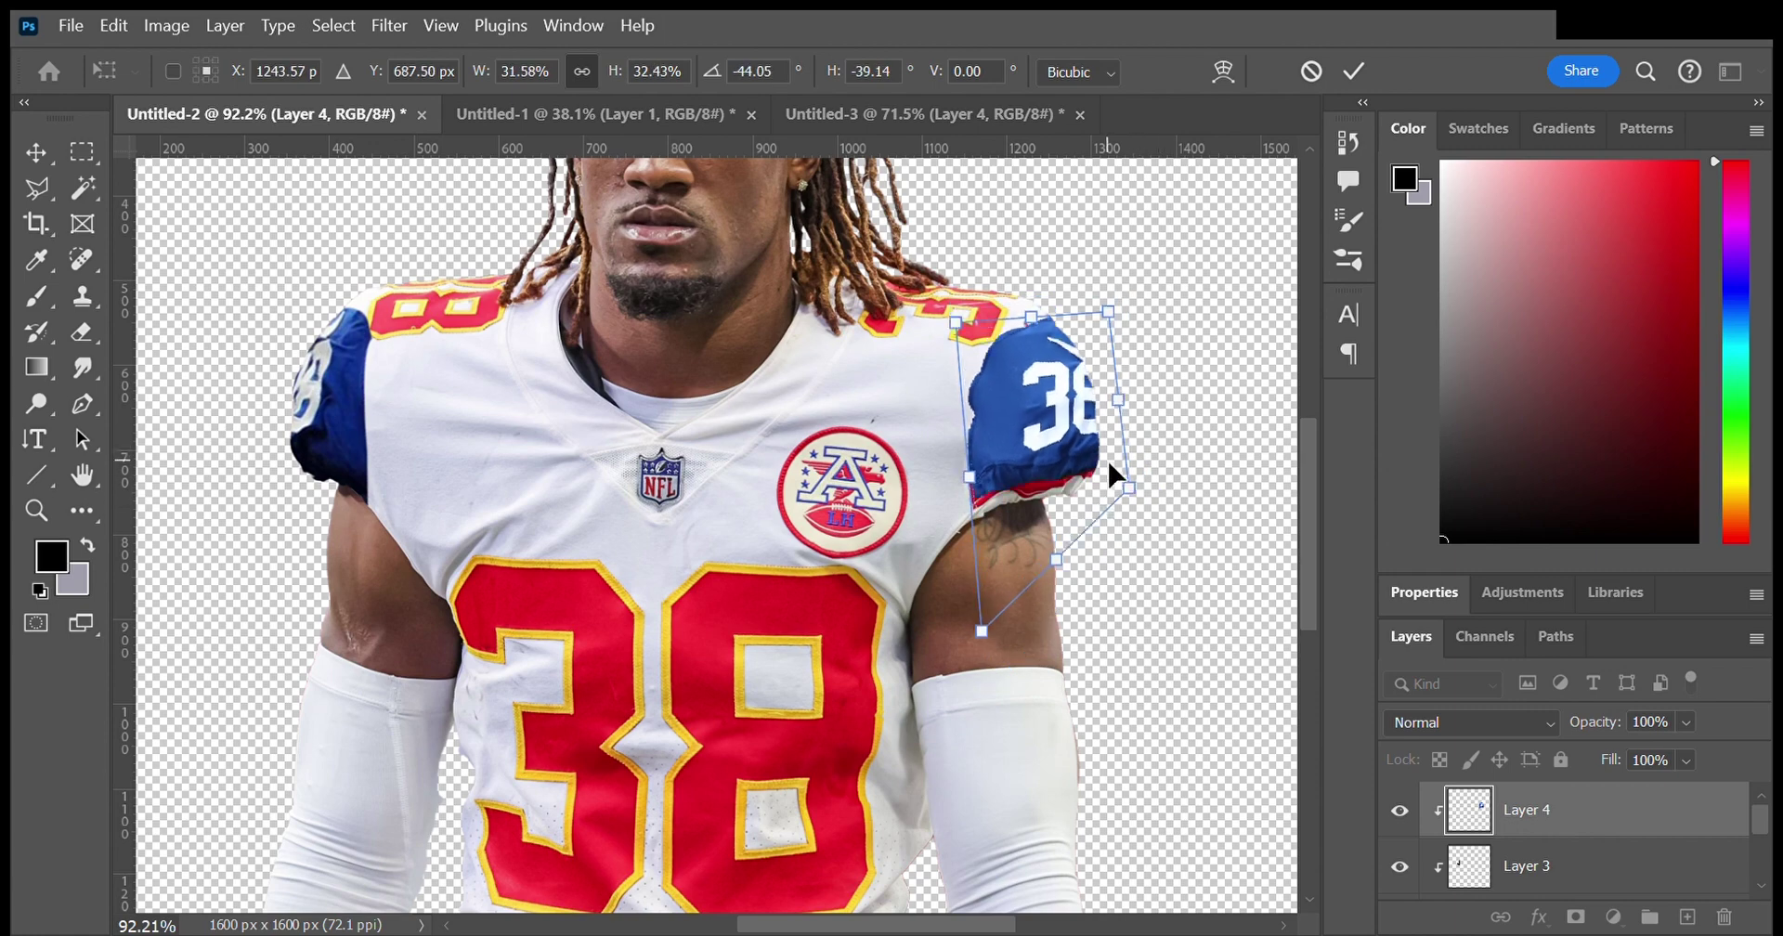
Step: Warp the sleeve's top edge up over the shoulder
right_click(1144, 529)
left_click_drag(1031, 316, 1024, 280)
key("Return")
scroll(1083, 470, "down", 5)
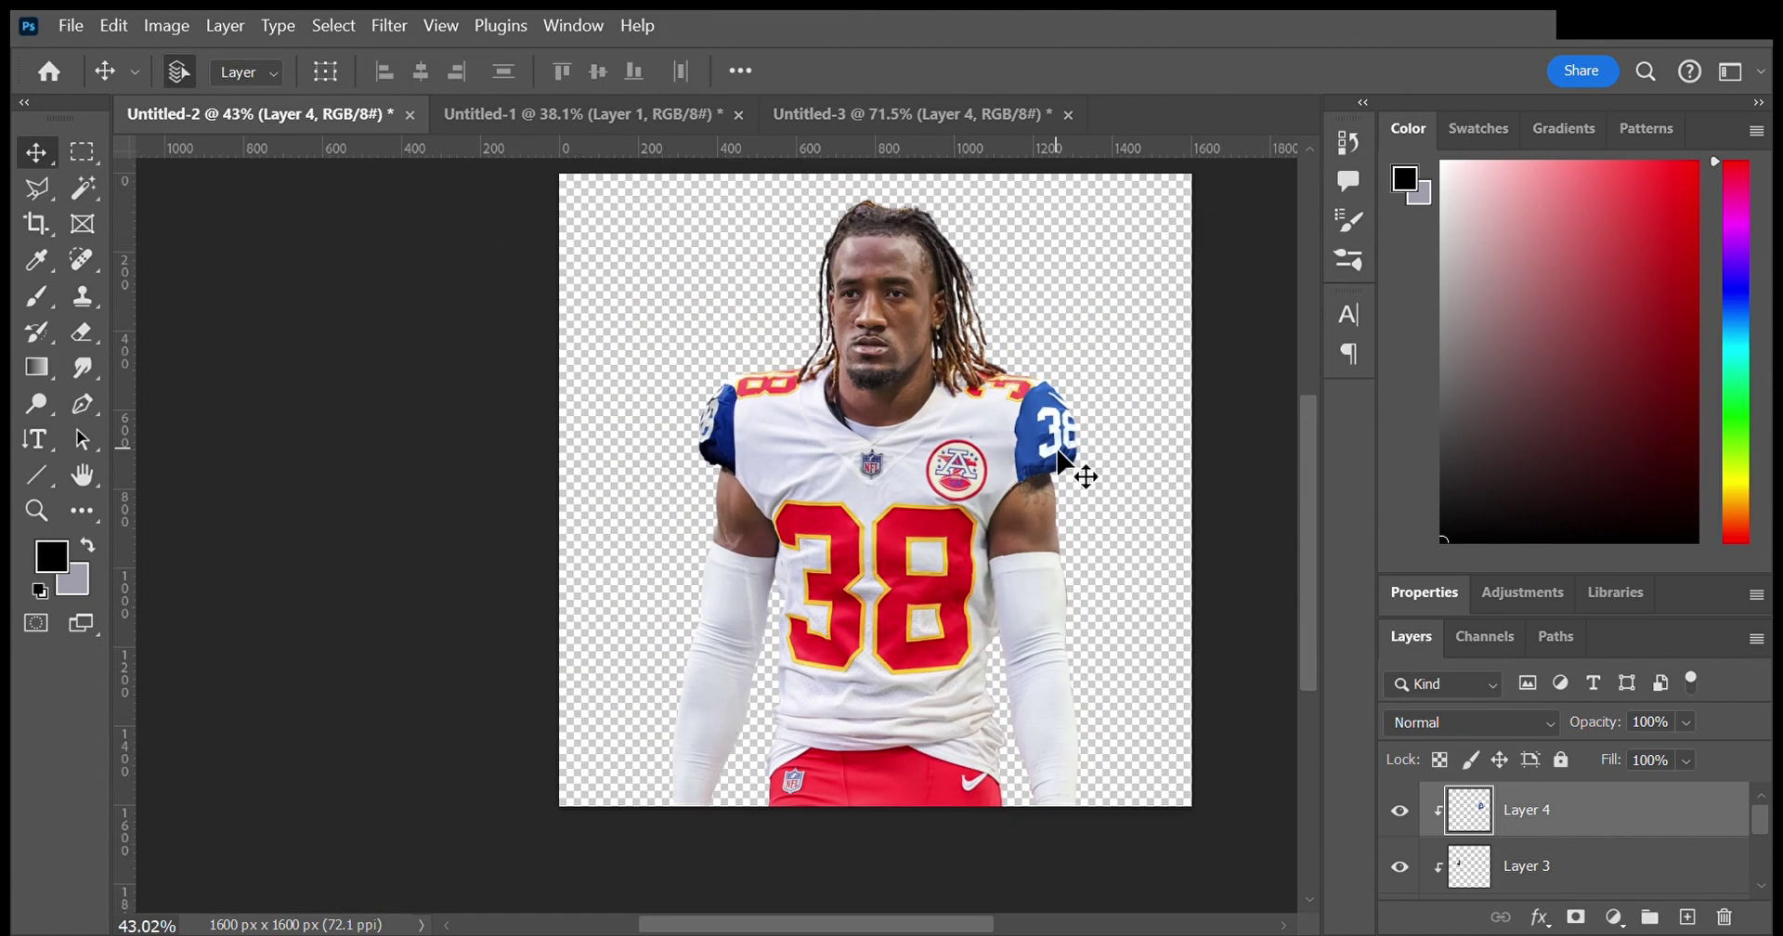
scroll(1058, 402, "up", 6)
Step: Outline the round chest emblem on the base jersey layer and Generative Fill it away
key("p")
left_click(800, 341)
left_click(767, 518)
left_click_drag(770, 522, 791, 543)
left_click(806, 538)
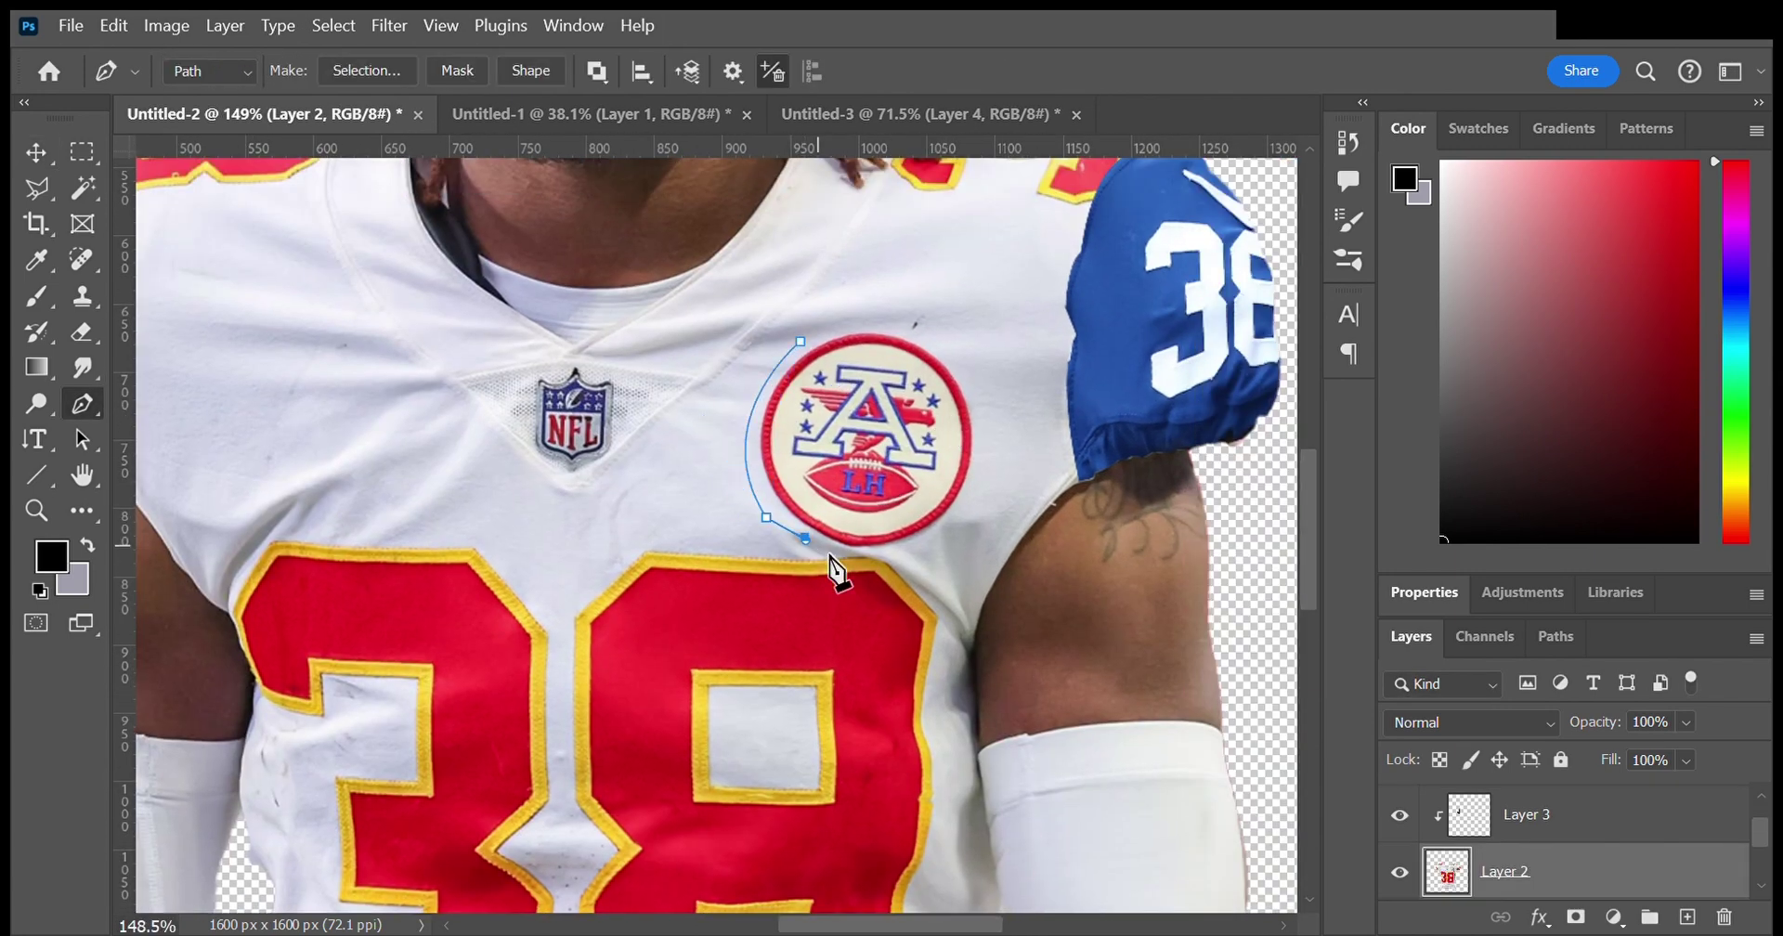
left_click(801, 341)
key("ctrl+Return")
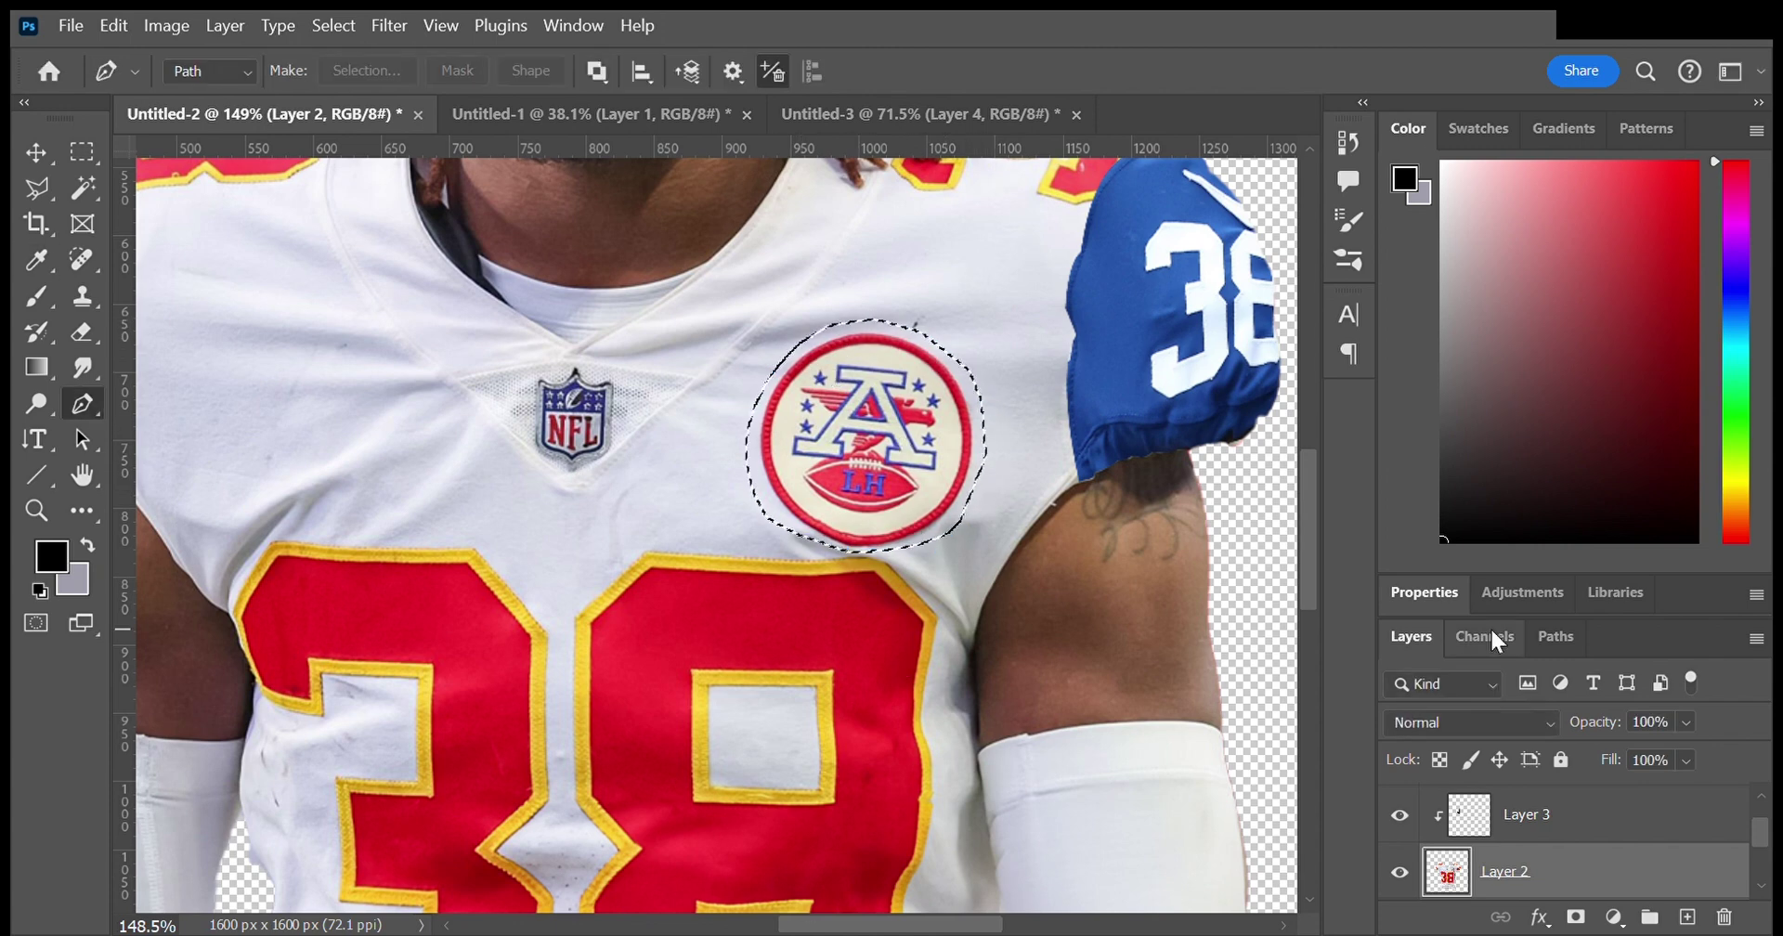
left_click(1441, 630)
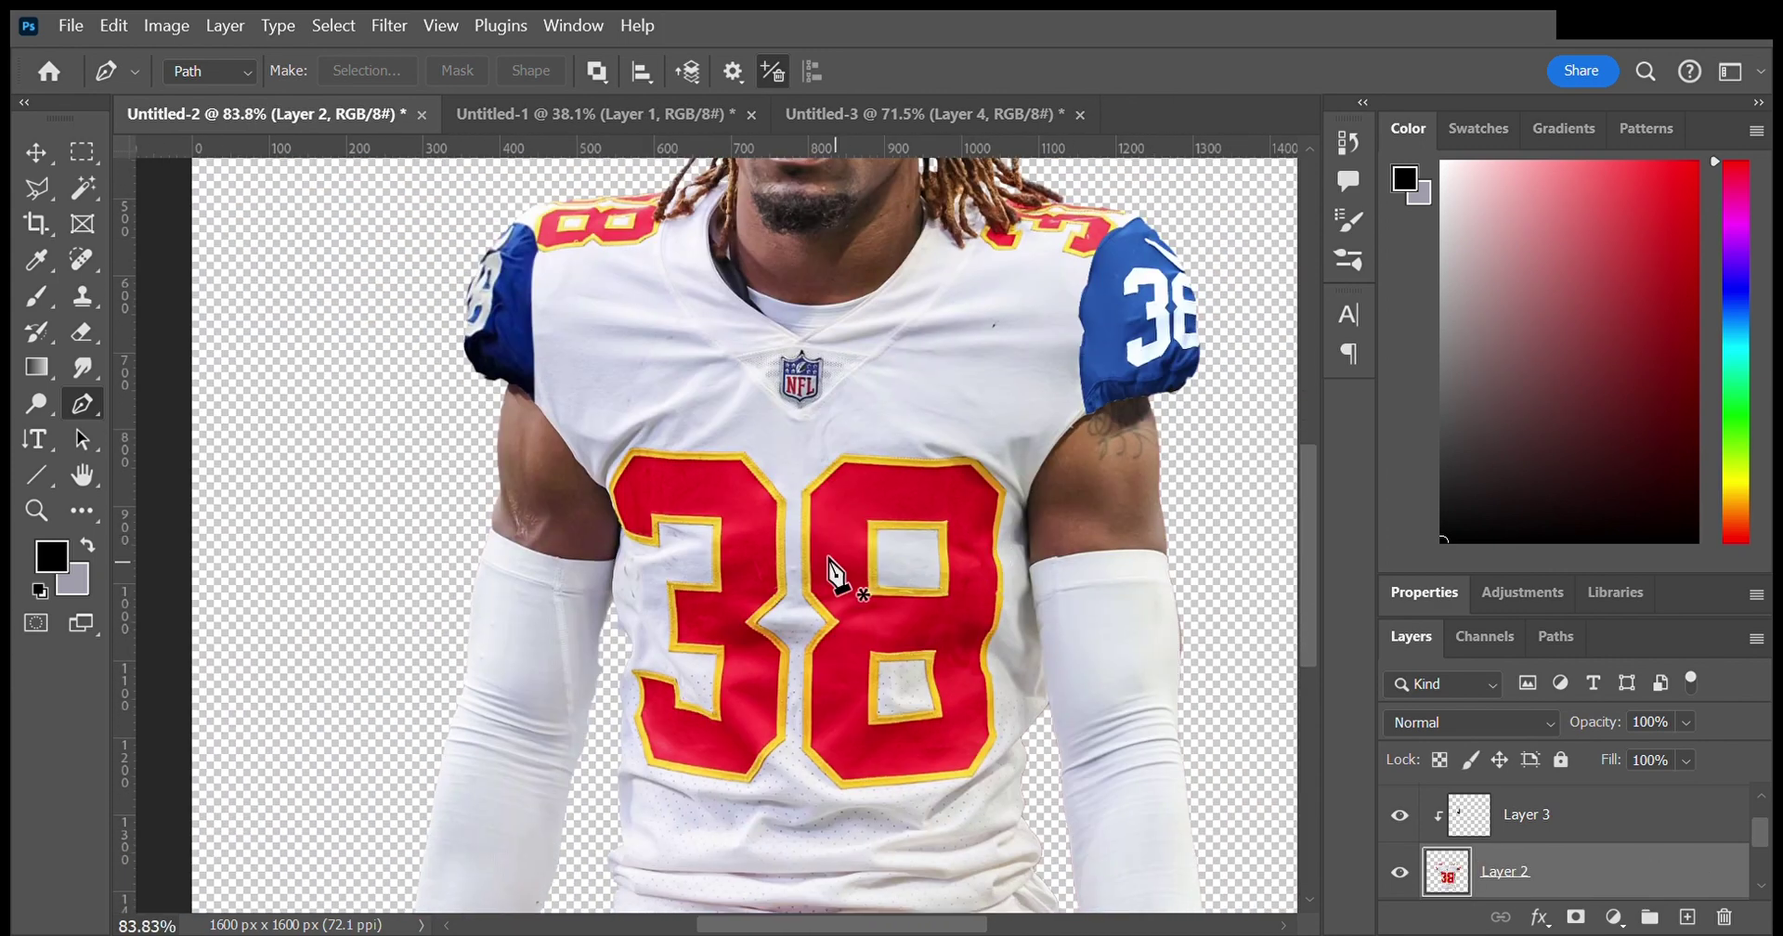
left_click(791, 472)
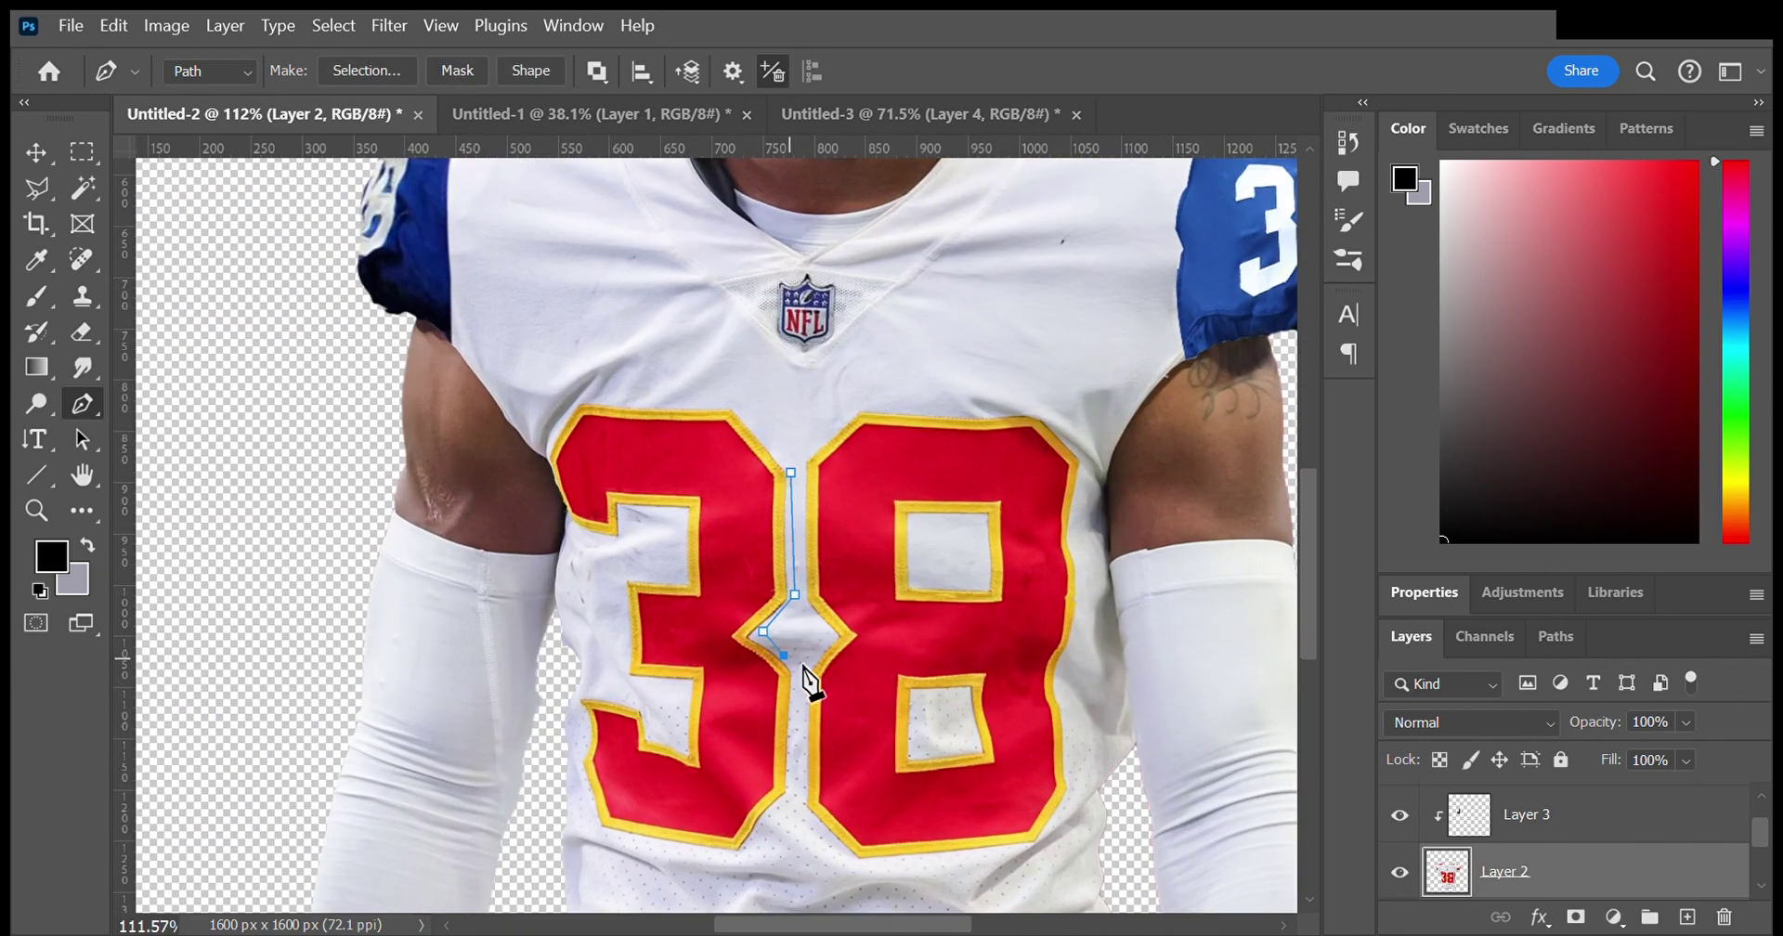
Step: Outline the chest number and load it as a selection
scroll(786, 660, "down", 3)
left_click_drag(798, 568, 794, 584)
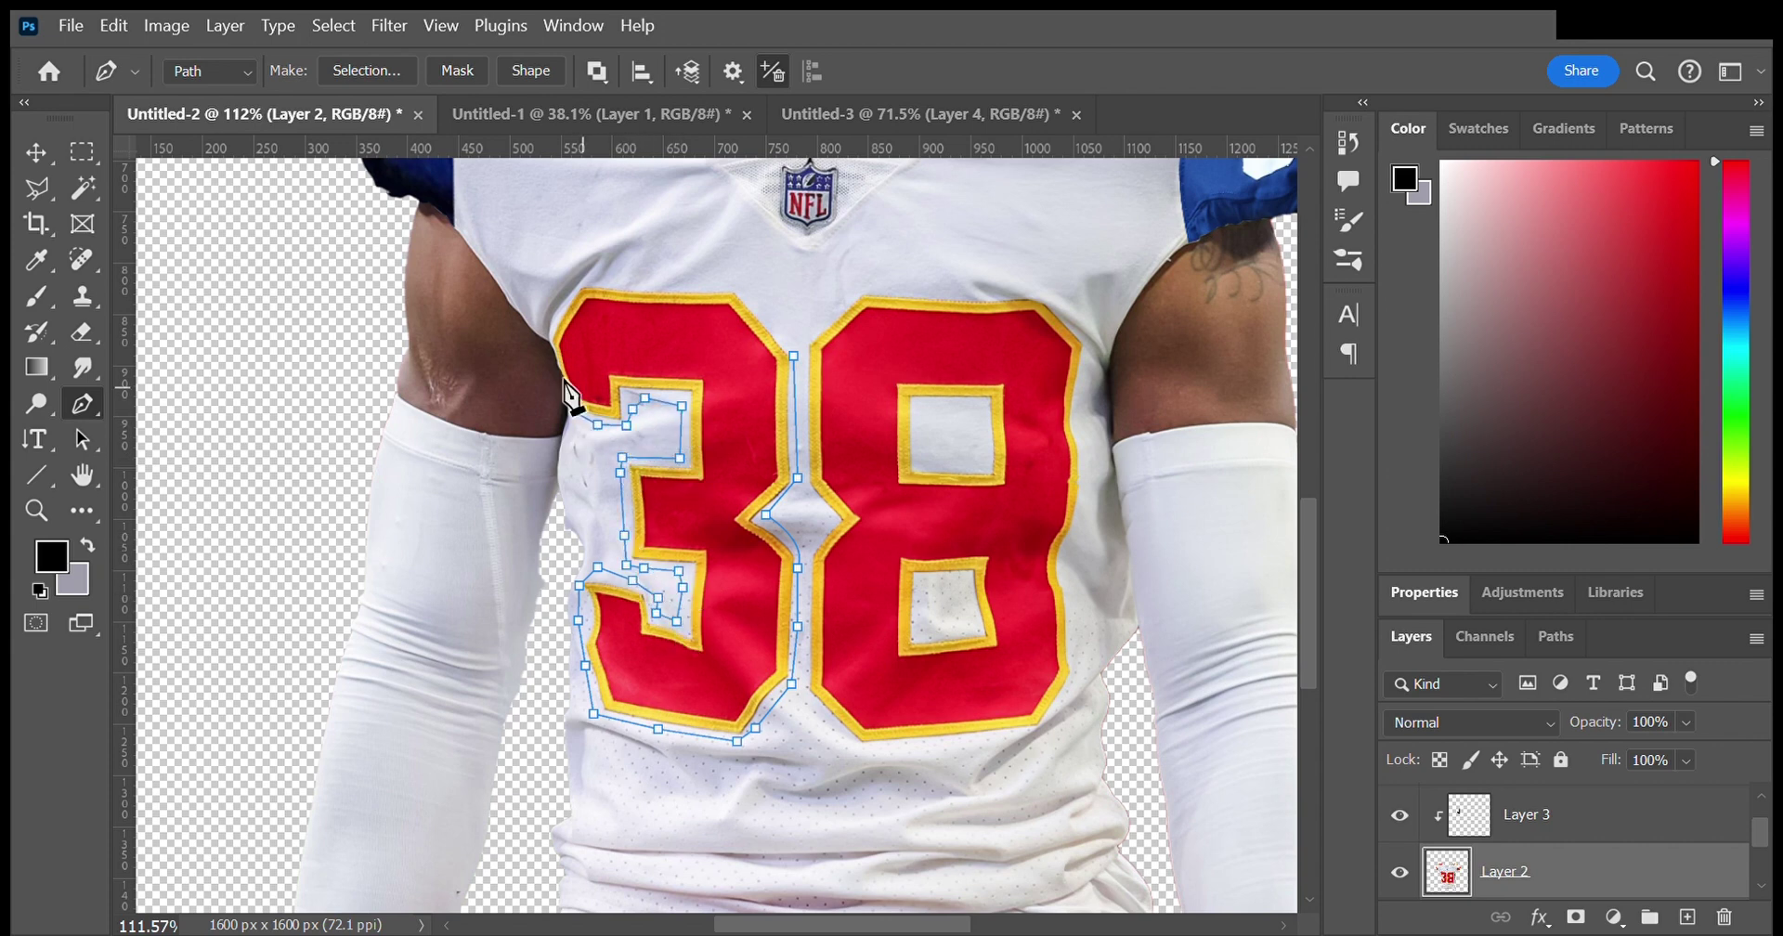
scroll(592, 418, "up", 5)
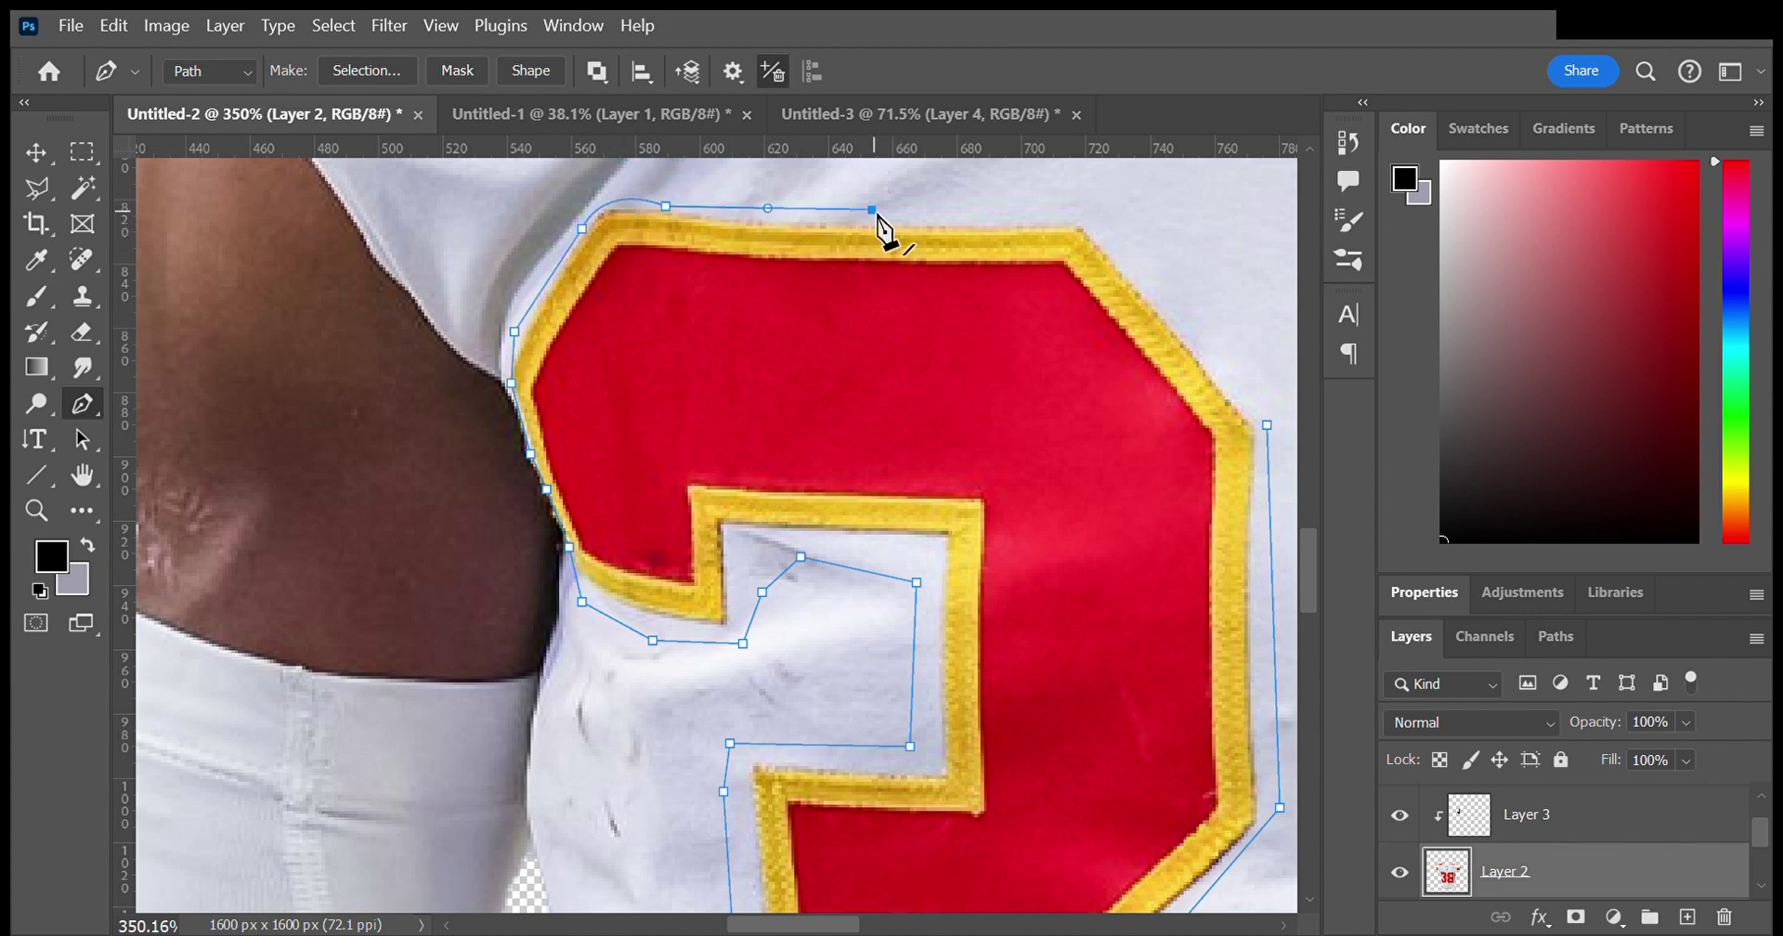
key("ctrl+Return")
scroll(780, 470, "down", 5)
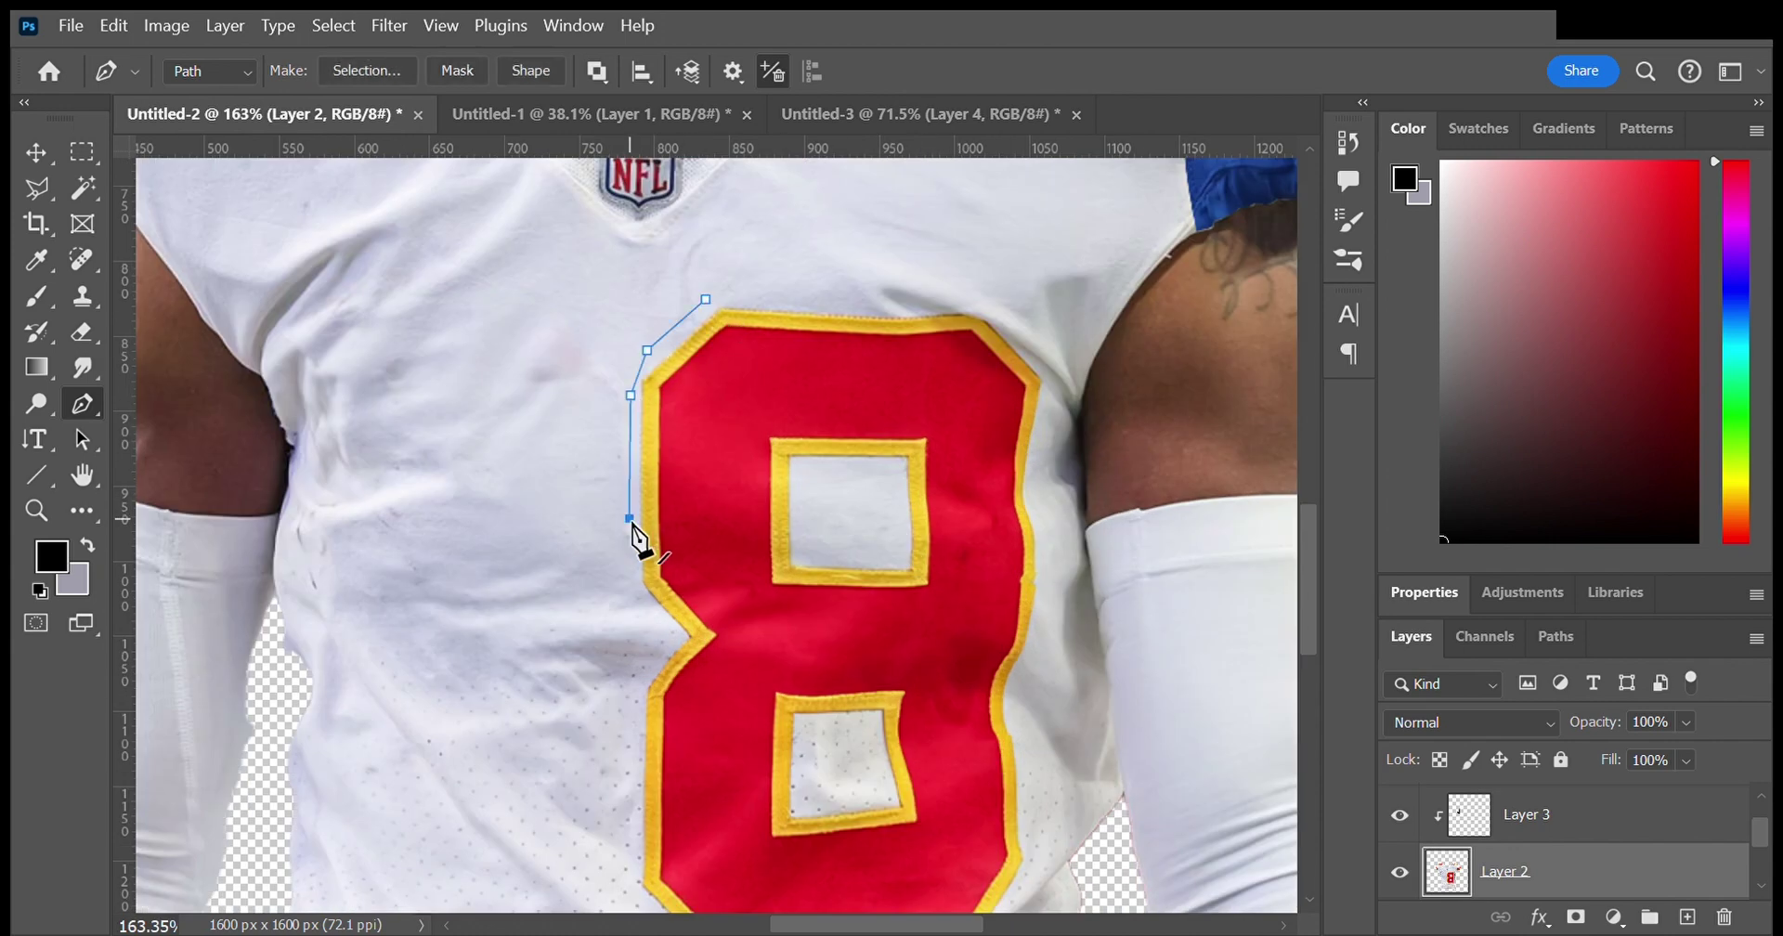
Step: Trace the left and right edges of the chest number 8
left_click(645, 671)
scroll(645, 672, "down", 5)
left_click(641, 554)
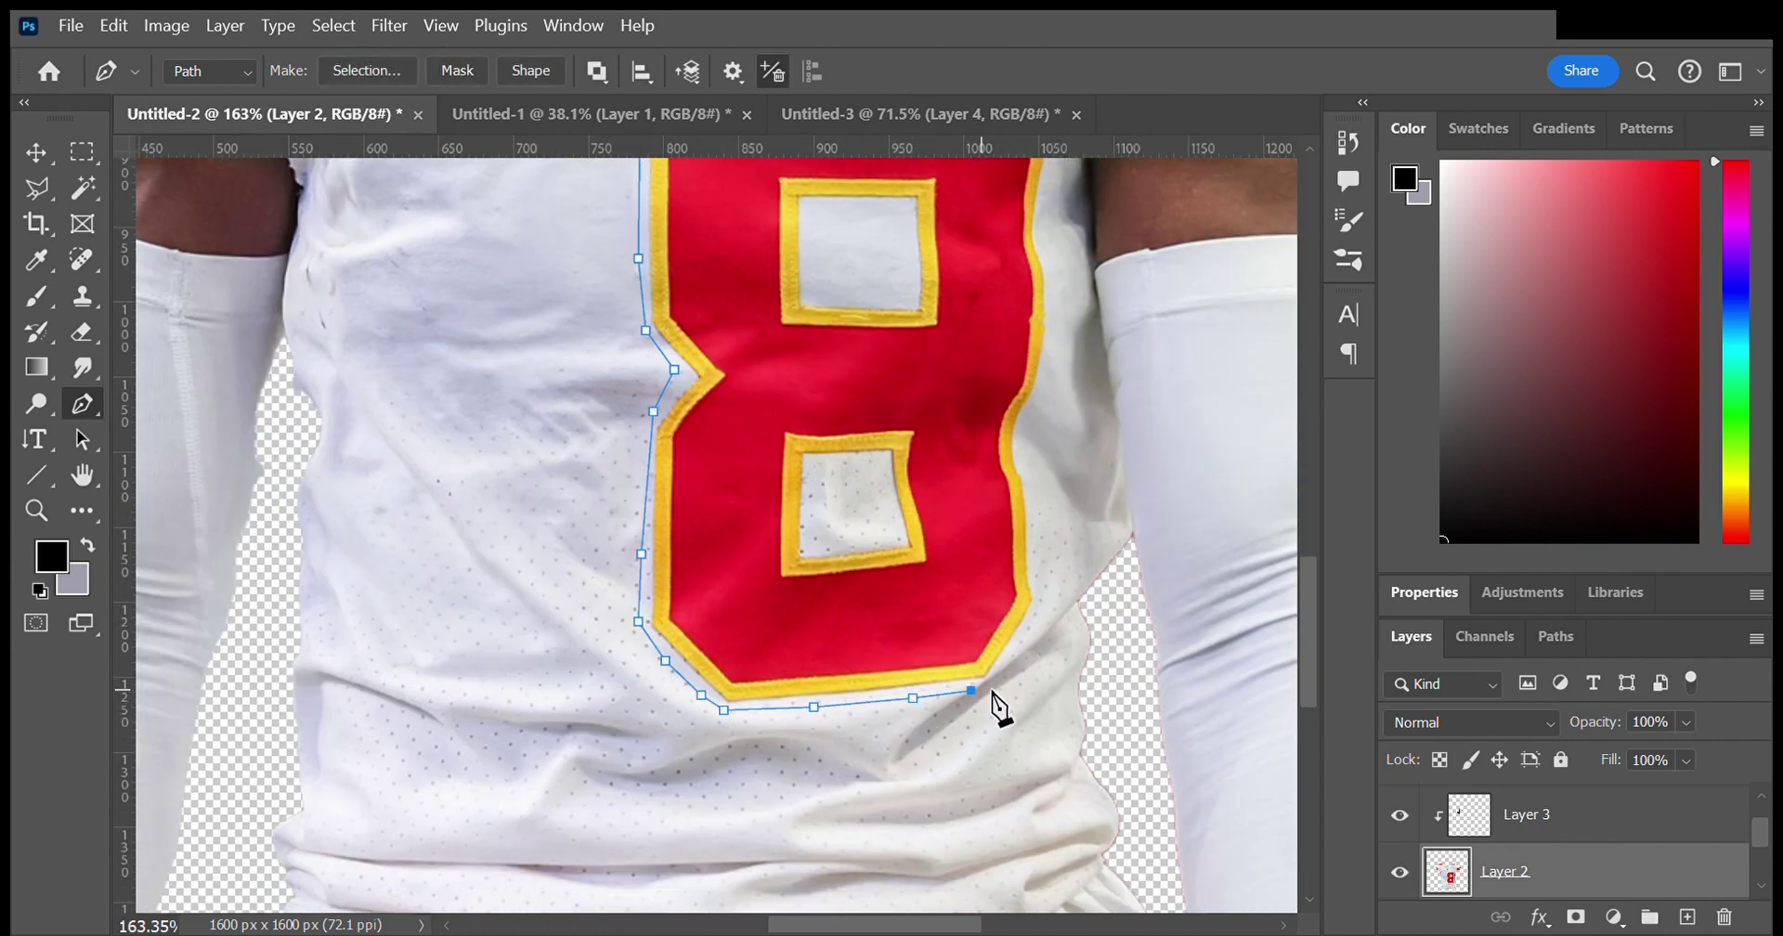
scroll(1028, 464, "up", 3)
scroll(967, 497, "right", 4)
left_click(800, 578)
left_click(821, 544)
left_click(827, 500)
left_click(832, 444)
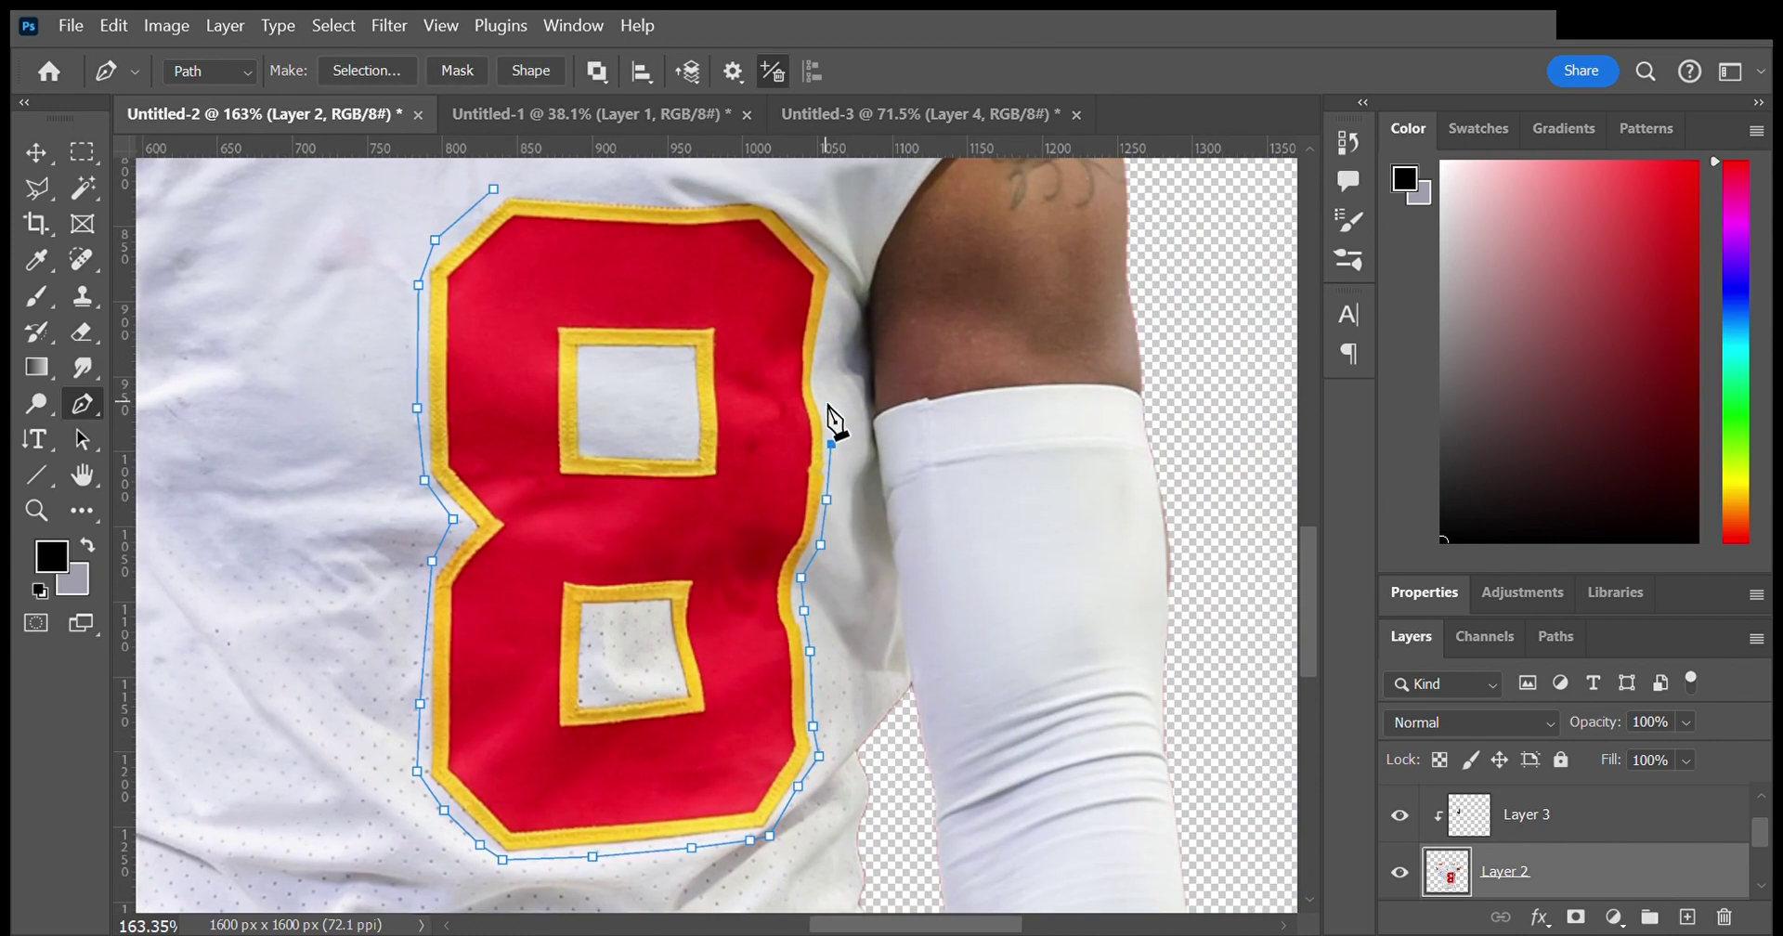
Step: Trace the top of the 8 and close its outline as a selection
scroll(845, 283, "up", 3)
left_click(844, 368)
left_click(830, 341)
key("ctrl+Return")
left_click(588, 450)
Step: Outline the upper hole of the 8
left_click(589, 540)
left_click(687, 541)
left_click(688, 471)
left_click(684, 455)
scroll(868, 705, "down", 10)
Step: Outline the lower hole, subtract the holes, and Generative Fill with 'remove number'
left_click(618, 280)
left_click(618, 362)
left_click(704, 357)
left_click(692, 277)
key("i")
key("p")
scroll(737, 416, "down", 5)
scroll(845, 729, "down", 2)
key("ctrl+Return")
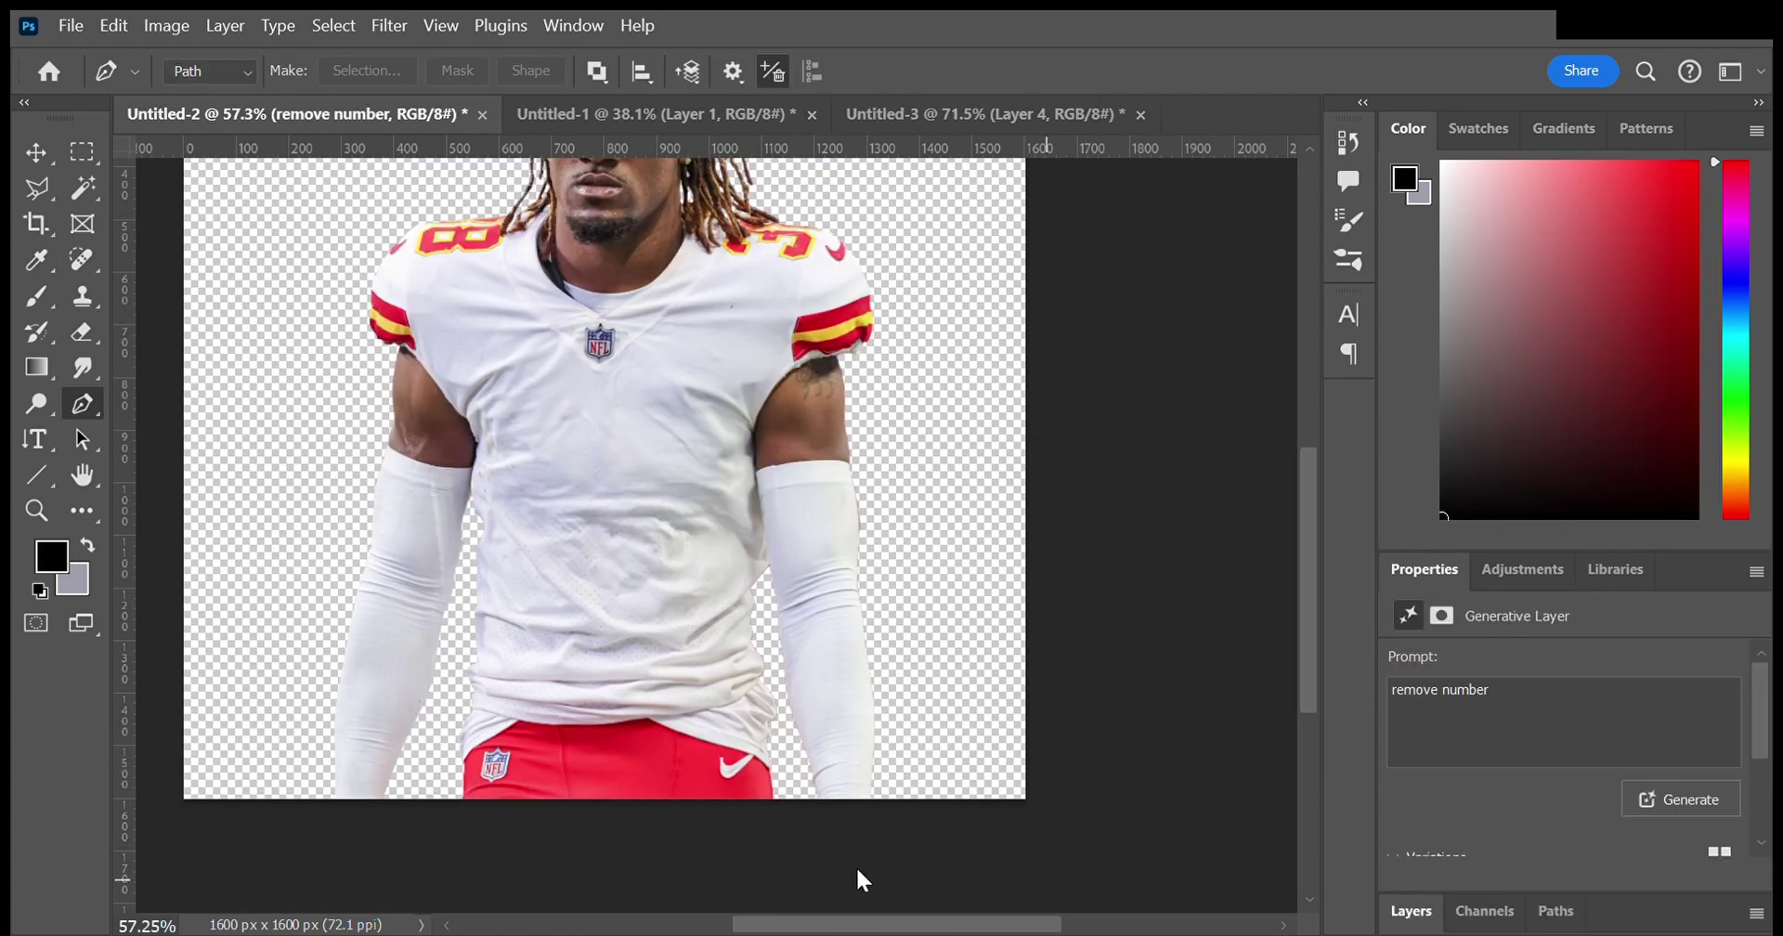
left_click(1411, 910)
Step: Start outlining the red 8 on the shoulder along its bottom edge
scroll(860, 545, "up", 10)
left_click(474, 444)
left_click_drag(423, 514, 424, 540)
left_click(574, 577)
left_click(651, 577)
left_click(694, 562)
left_click(722, 542)
Step: Close the shoulder-number outline and load it as a selection
left_click(729, 507)
scroll(729, 511, "up", 5)
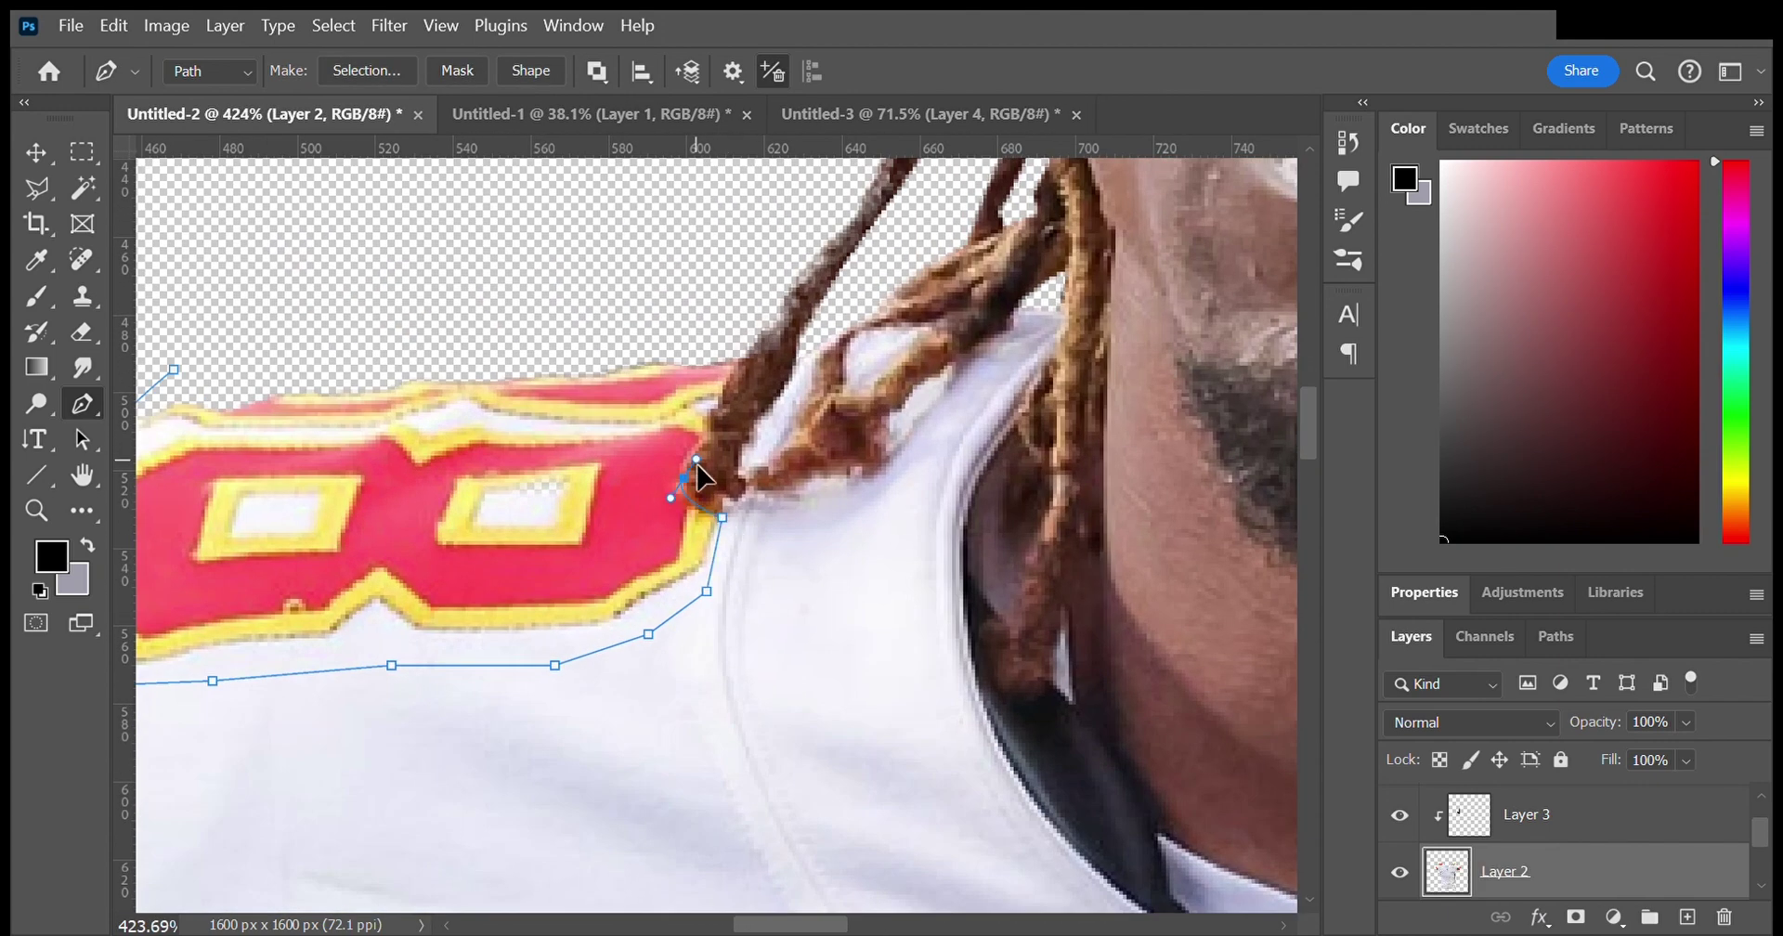
scroll(432, 377, "down", 2)
left_click(546, 417)
key("ctrl+Return")
Step: Refine the shoulder selection with the Magic Wand
key("w")
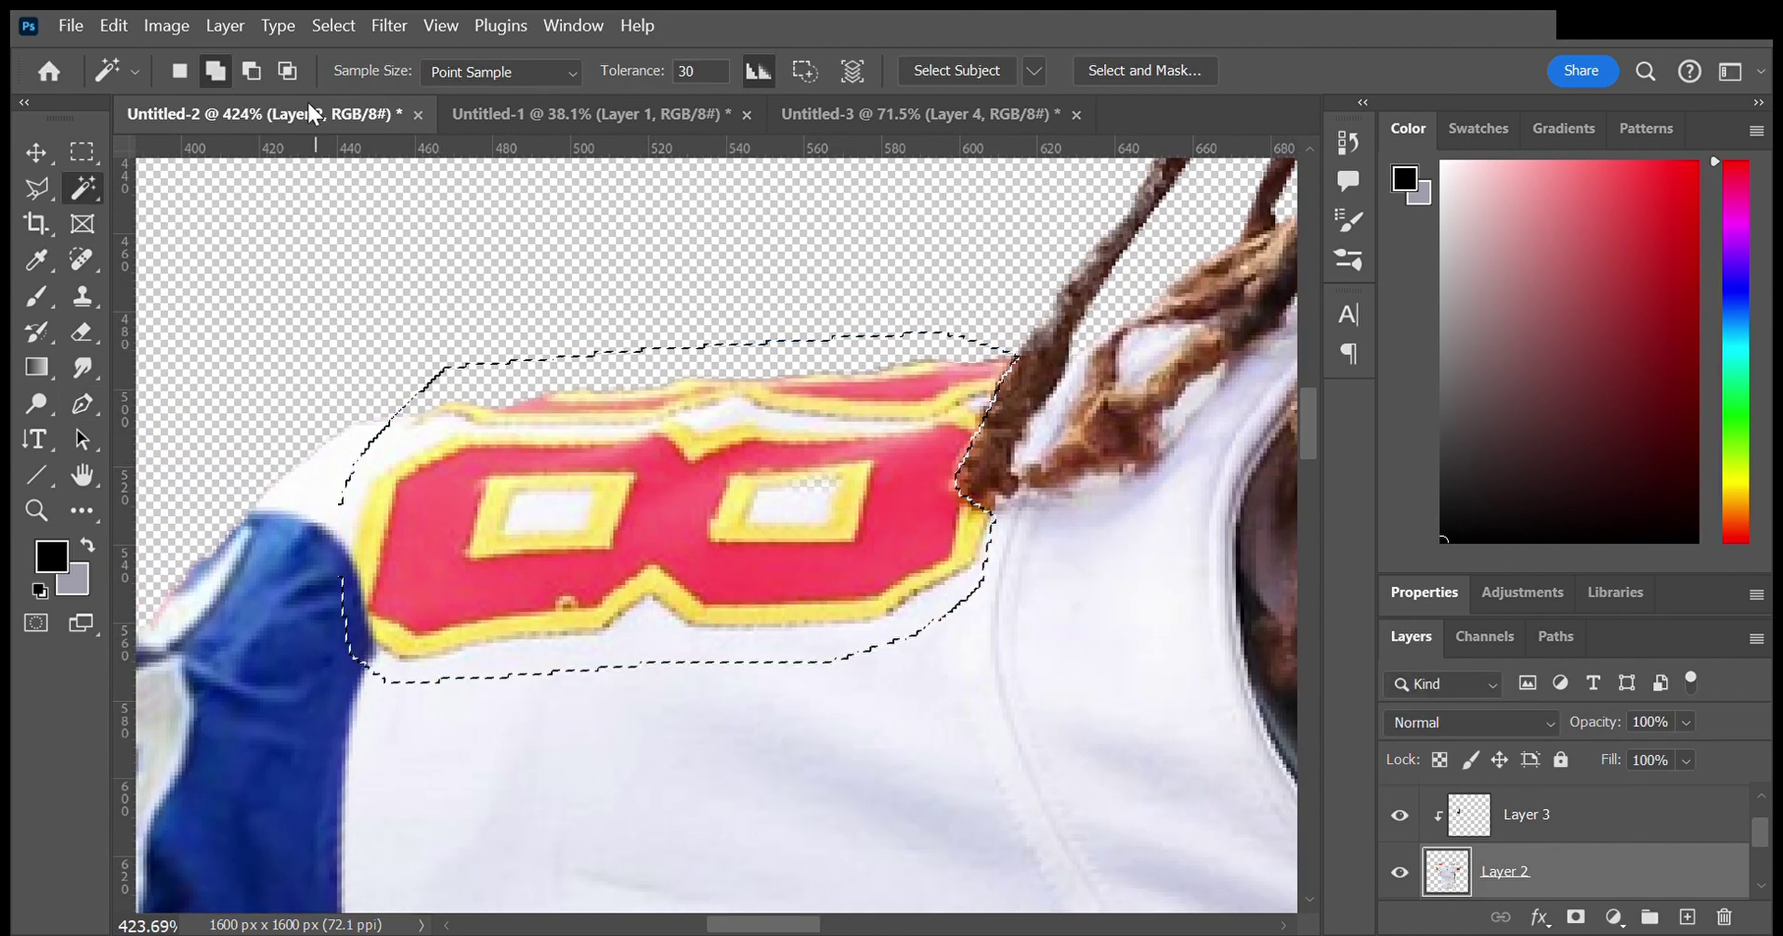
scroll(776, 820, "down", 3)
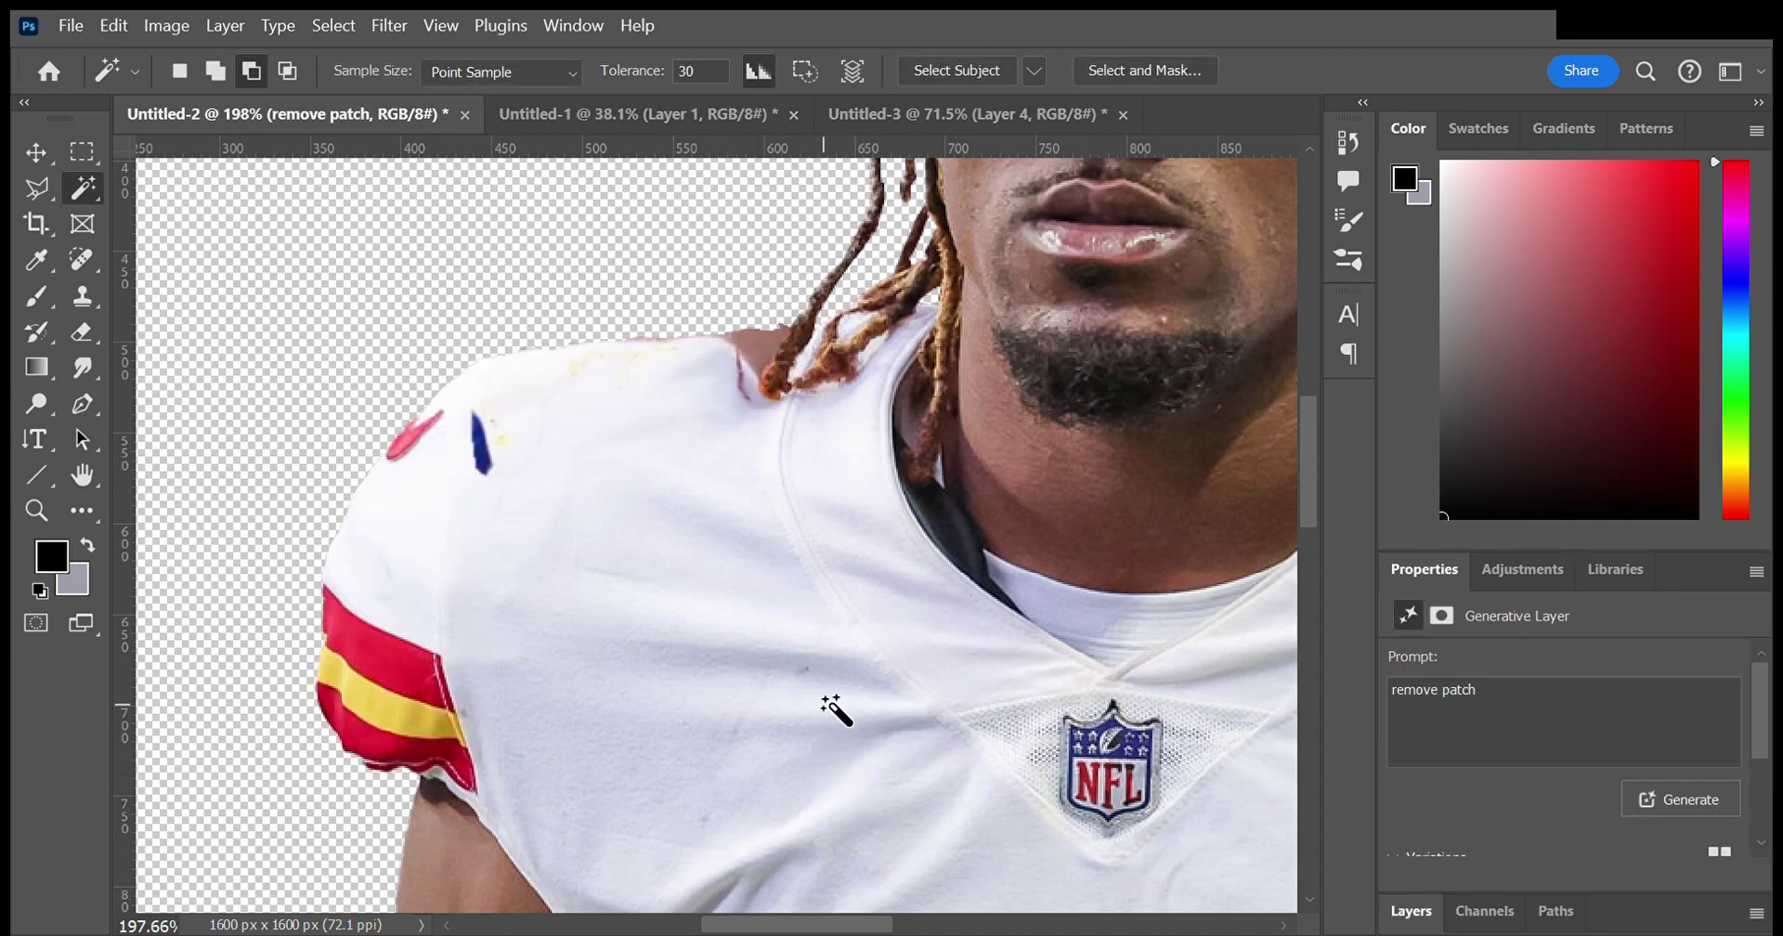
scroll(836, 715, "down", 2)
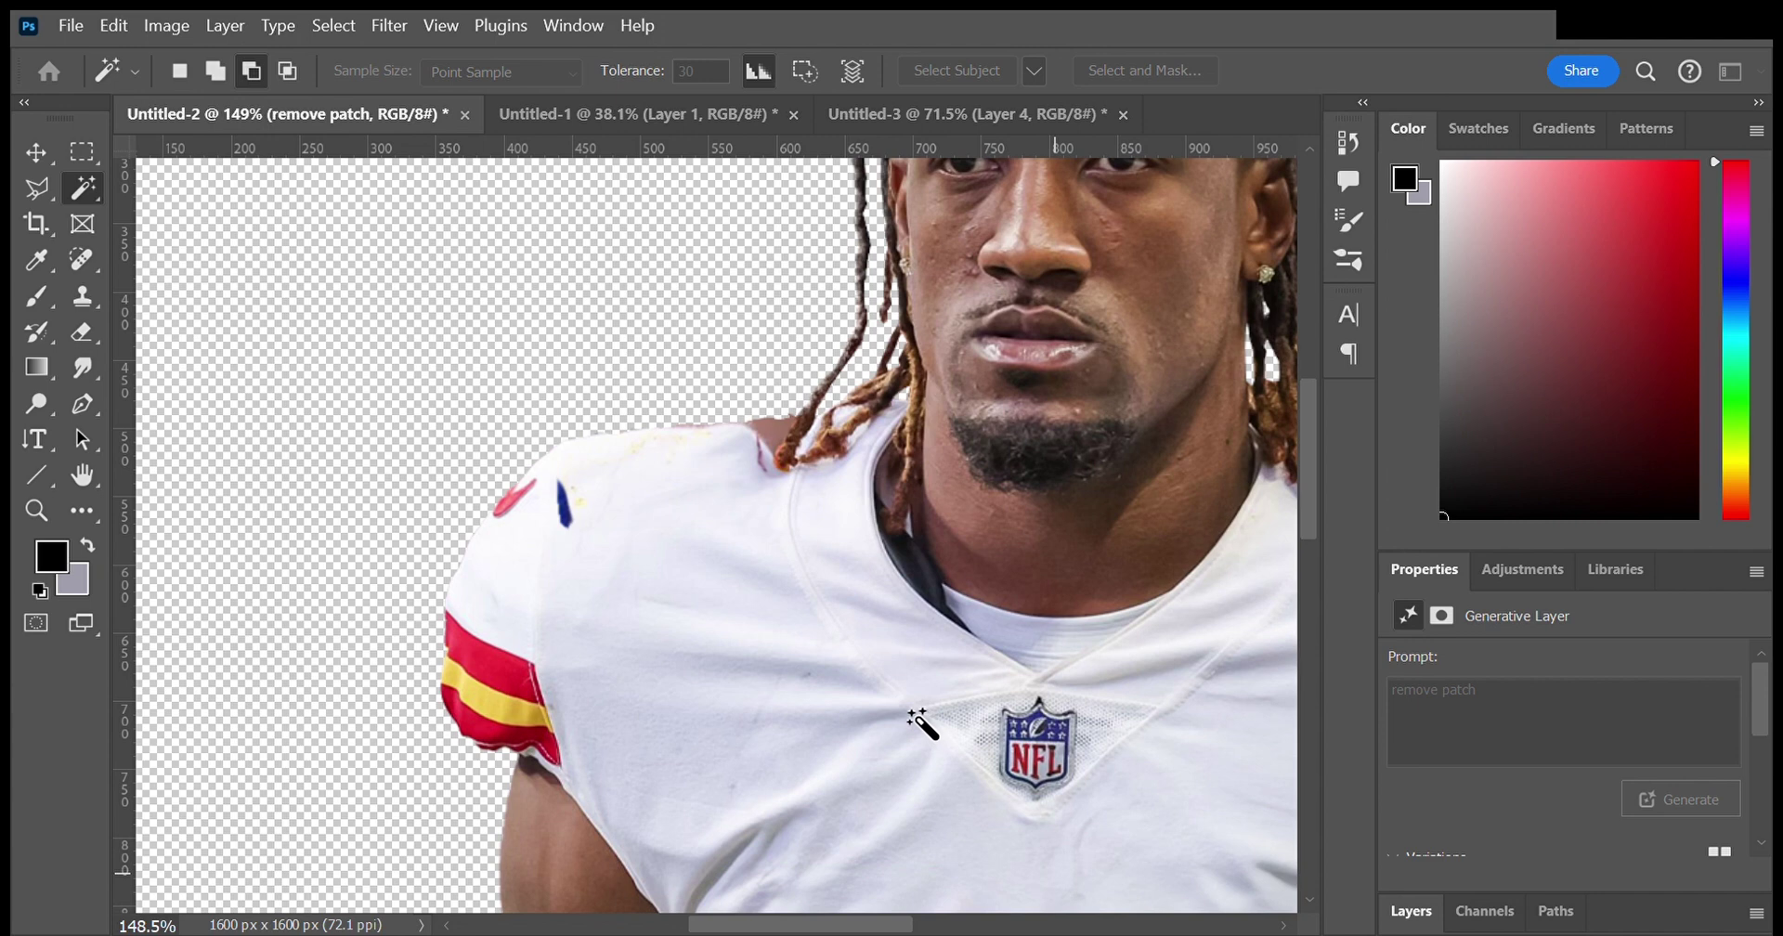
scroll(780, 575, "up", 2)
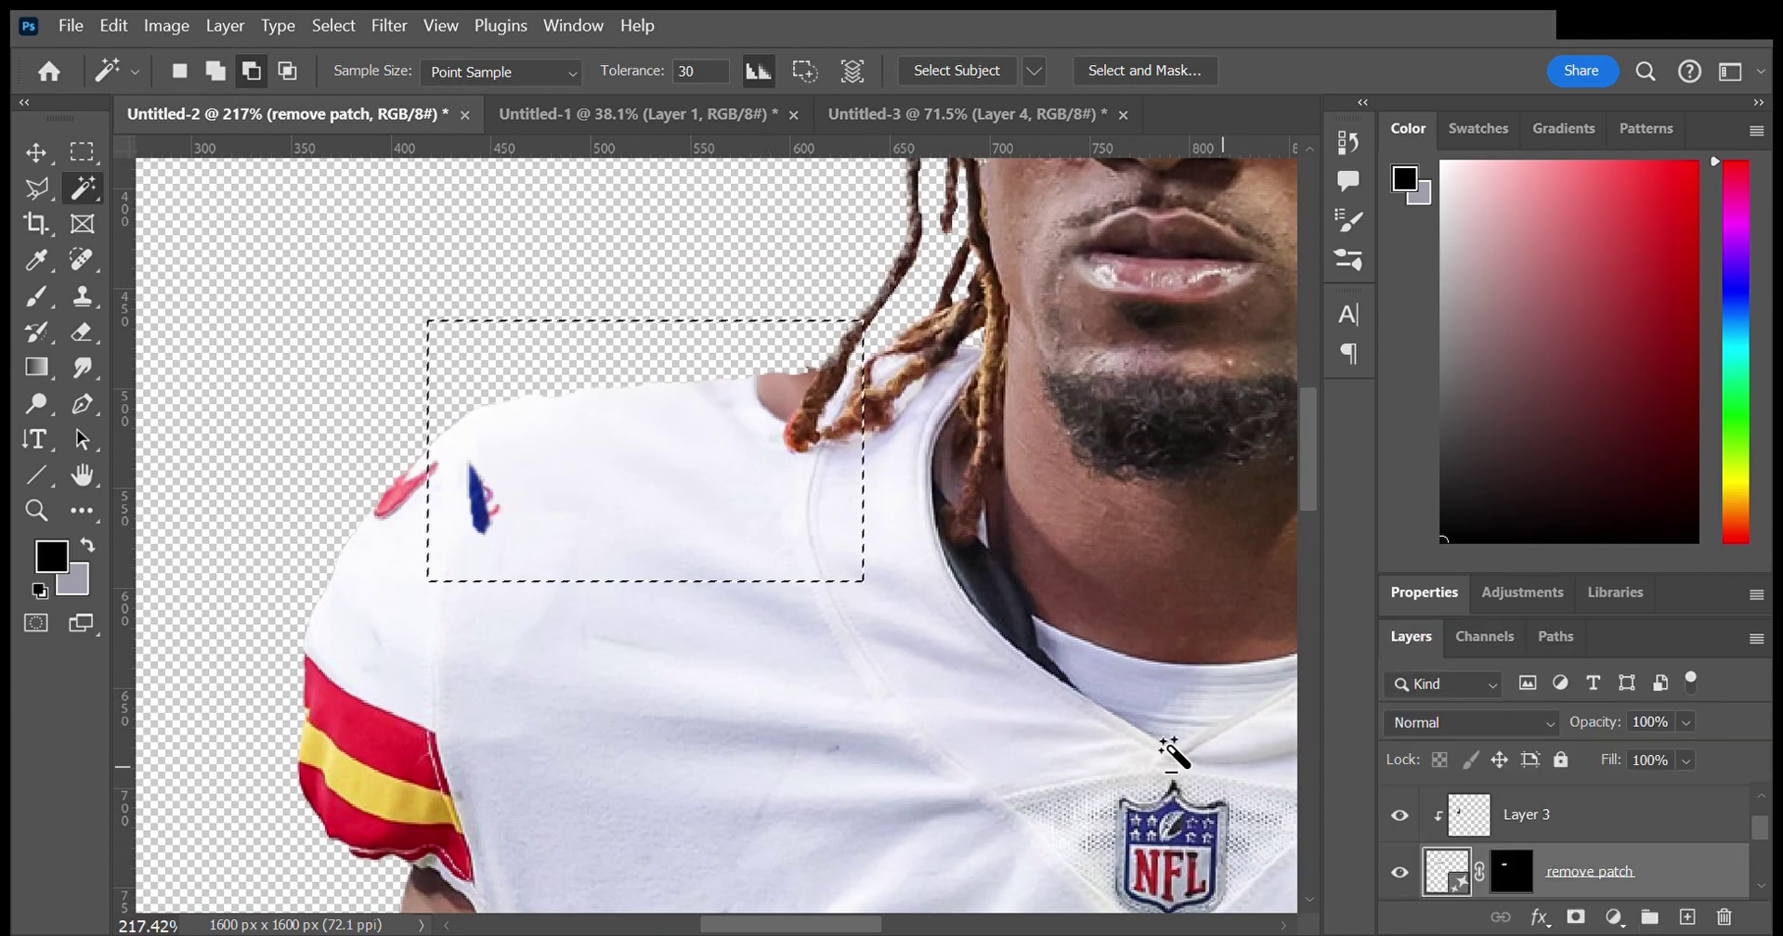
Step: Generative Fill the shoulder with 'remove patch' and reselect the area around the stain
key("s")
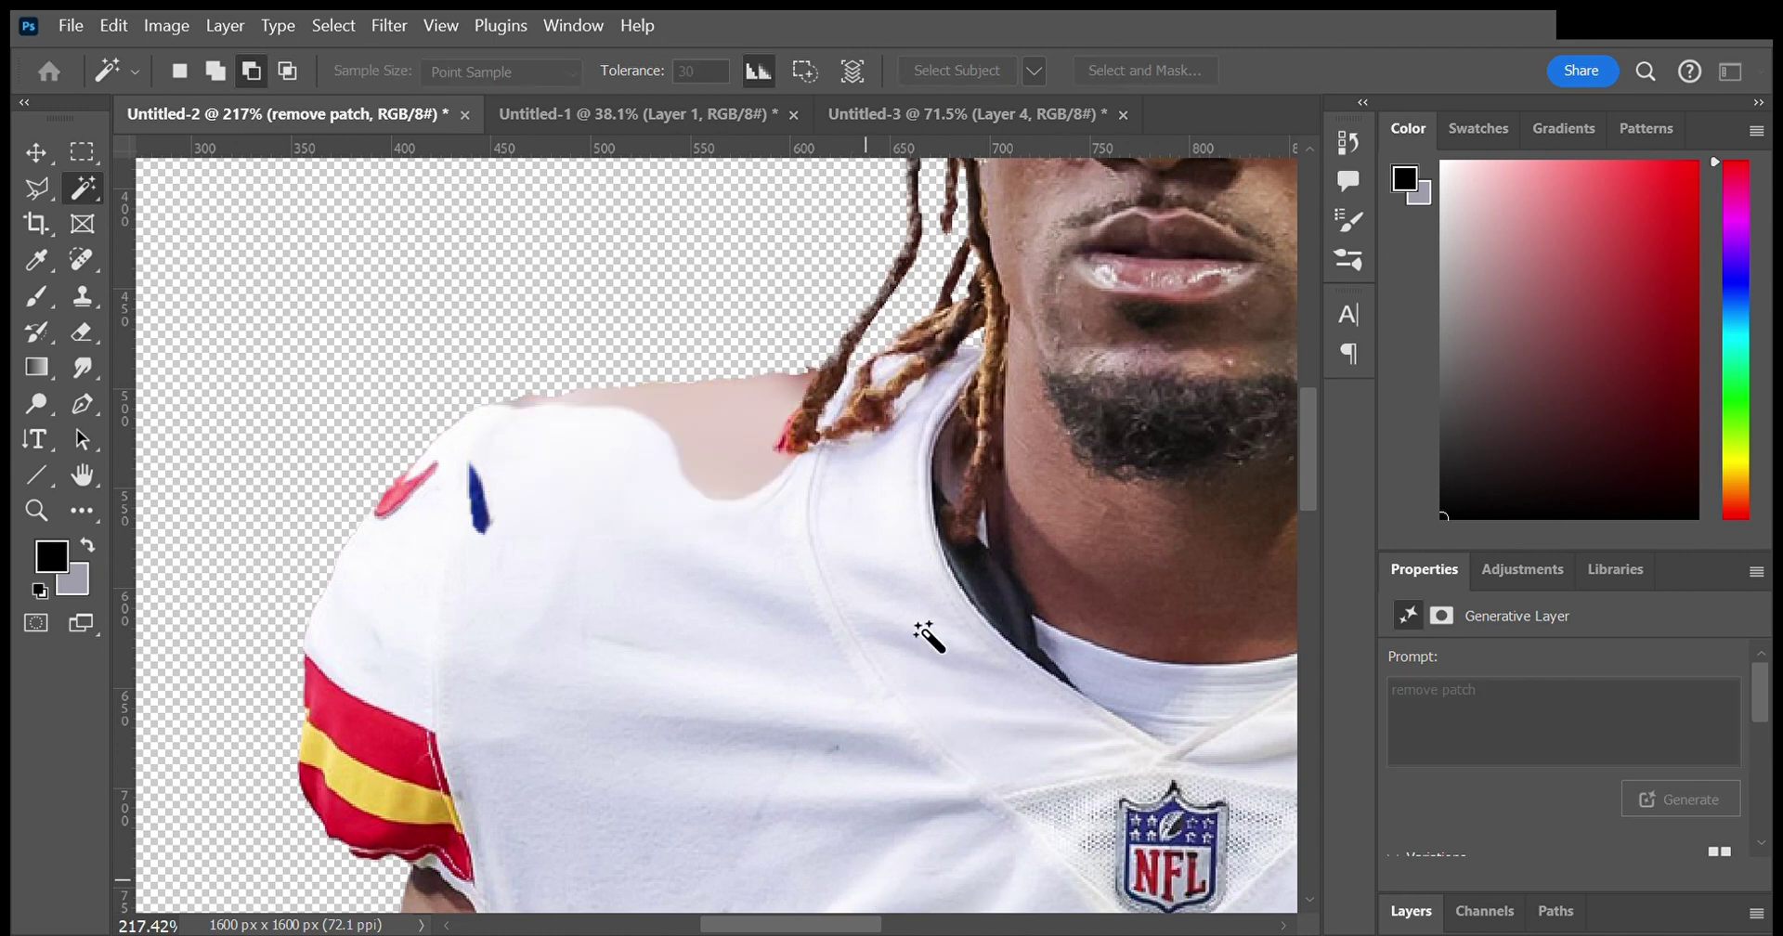
scroll(928, 637, "down", 5)
scroll(957, 658, "up", 5)
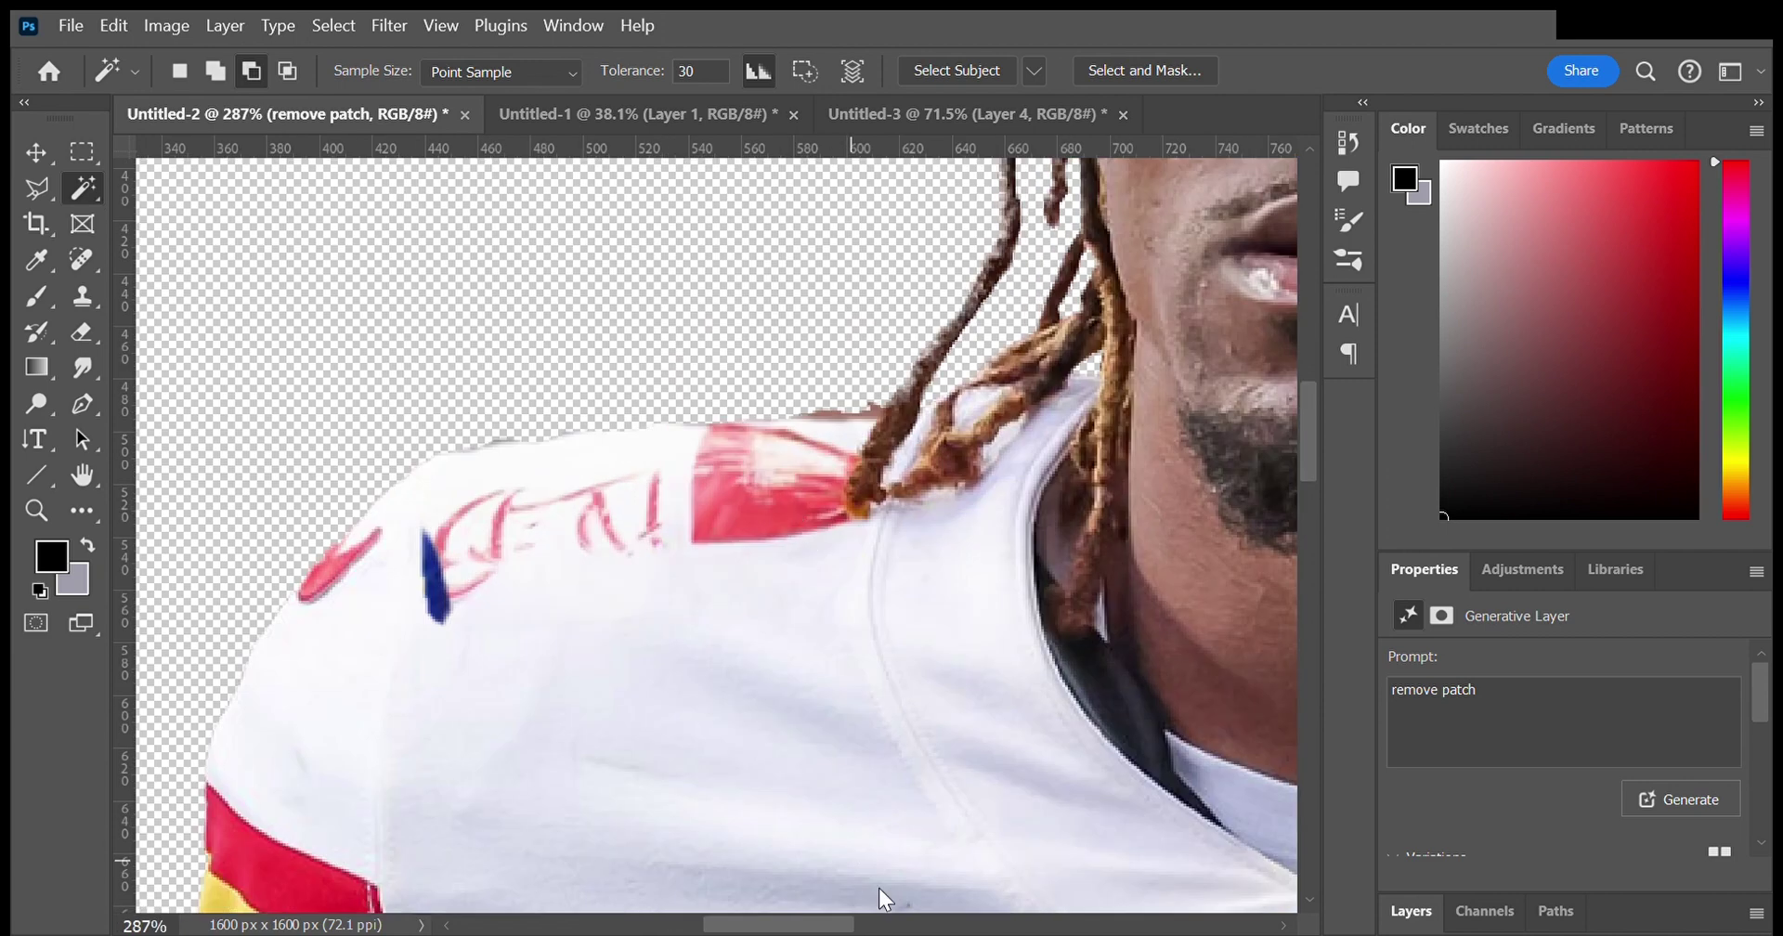
scroll(879, 888, "down", 2)
scroll(933, 877, "down", 2)
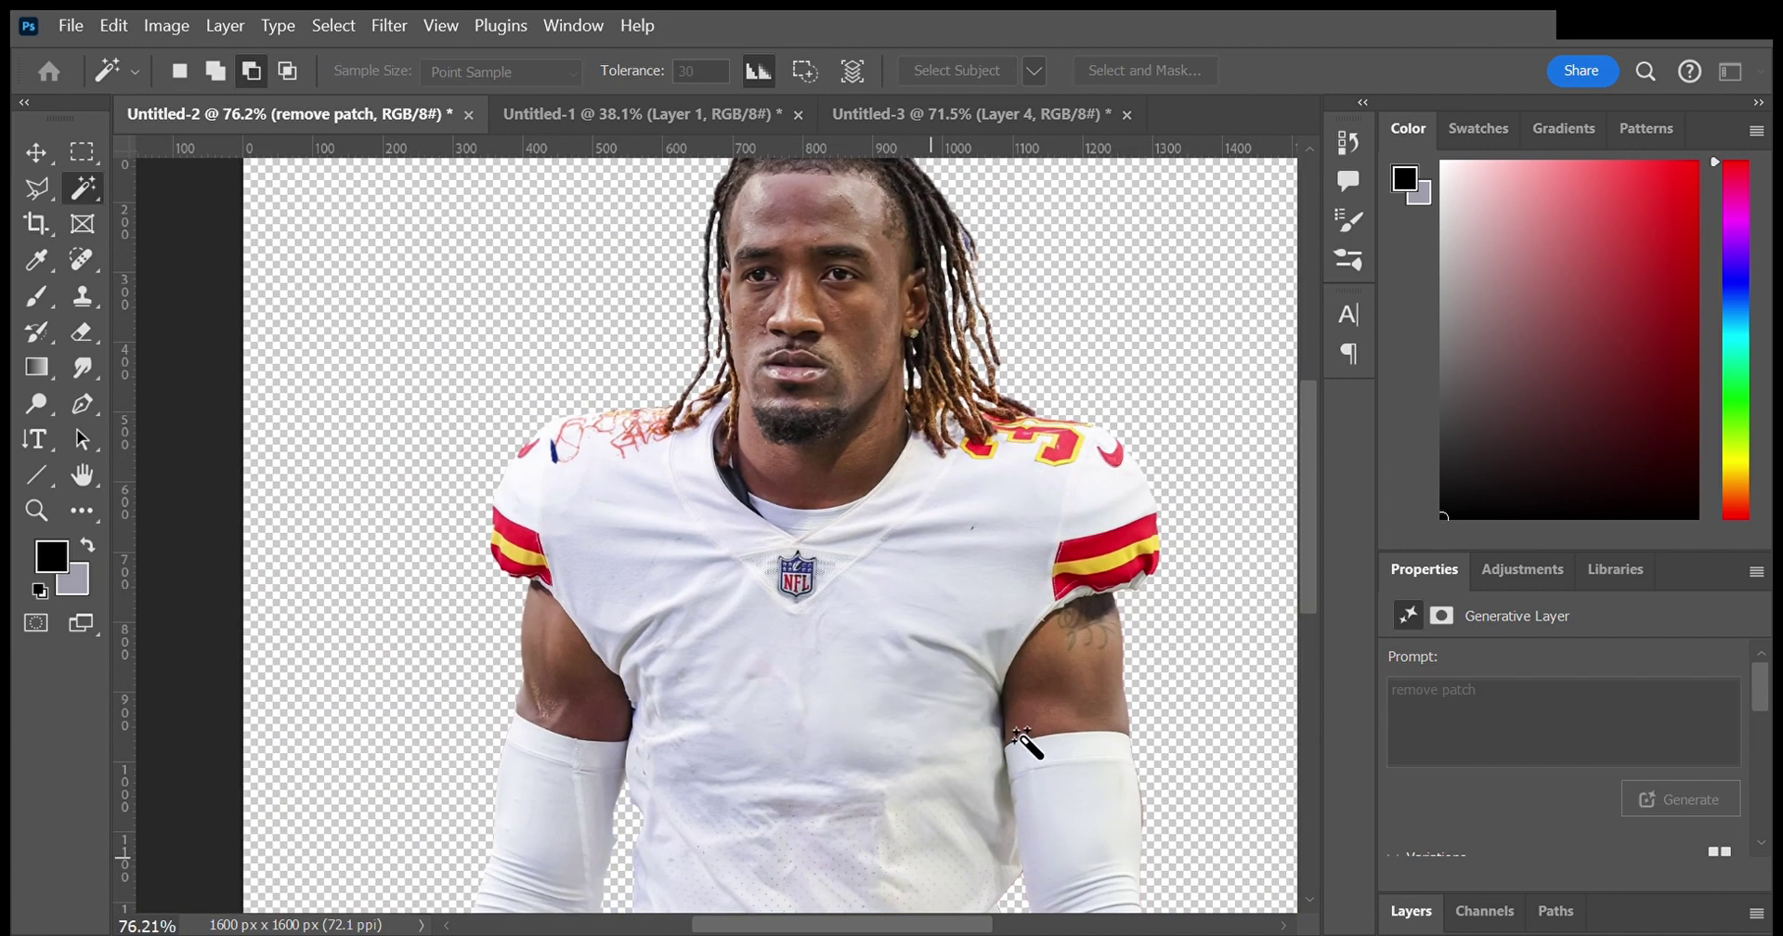
scroll(883, 855, "up", 2)
scroll(871, 883, "up", 3)
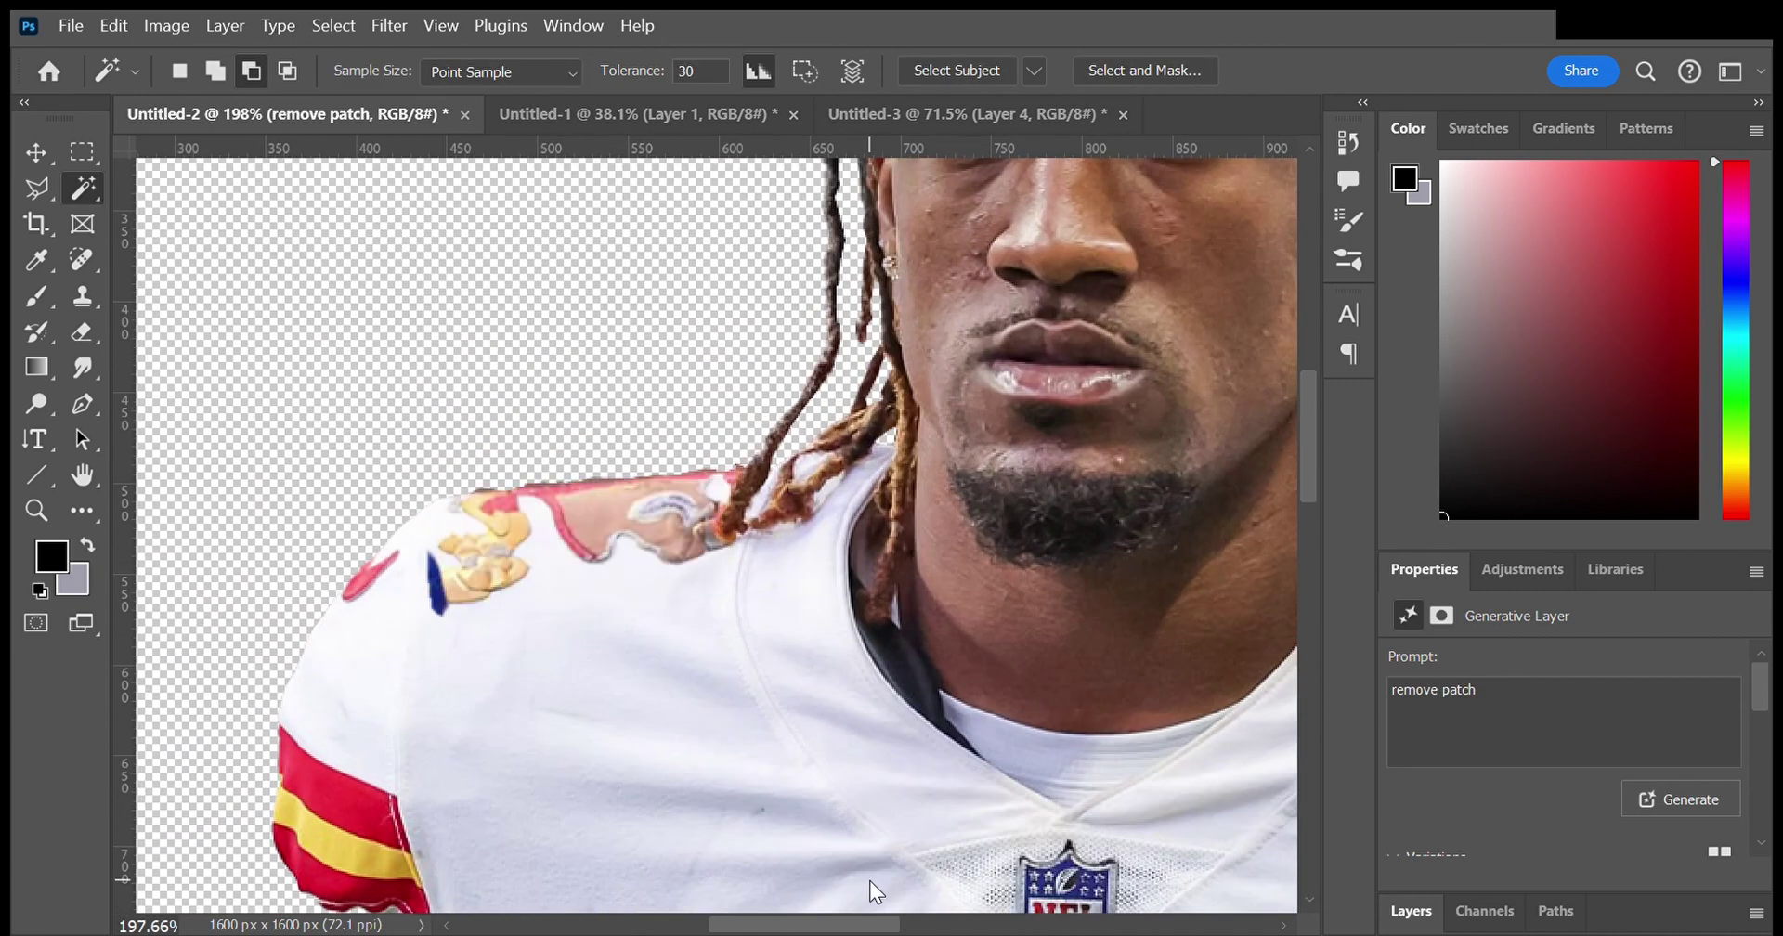
left_click(1411, 910)
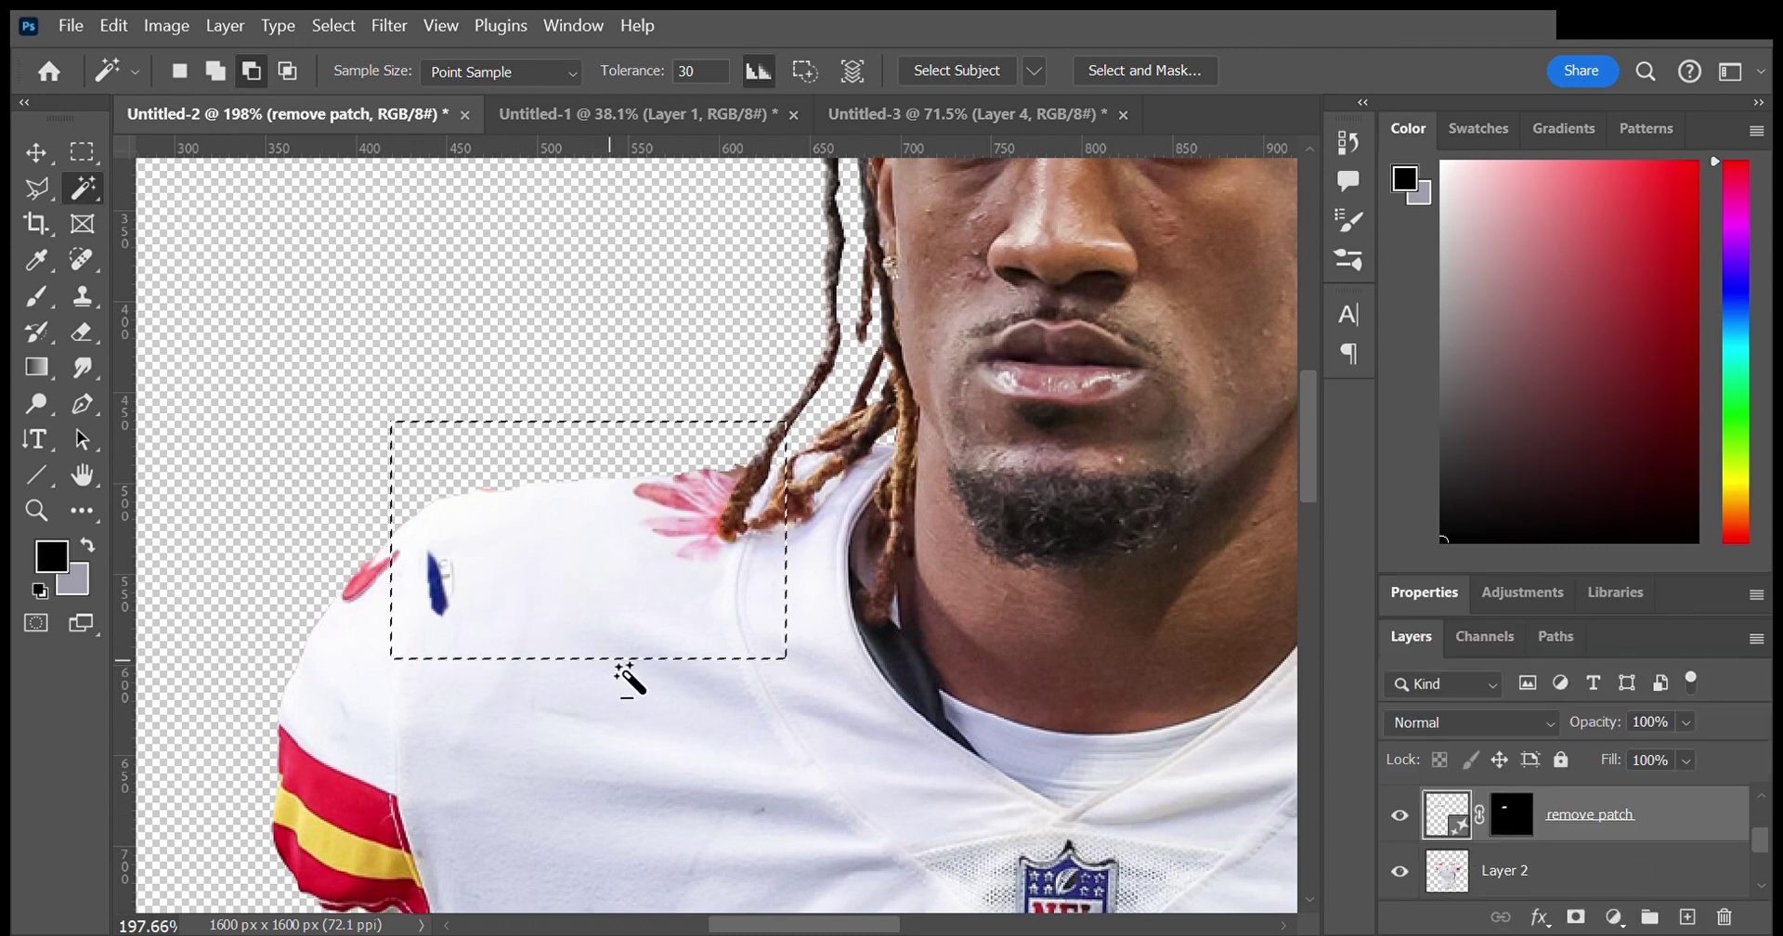
key("s")
left_click(1455, 880, "ctrl")
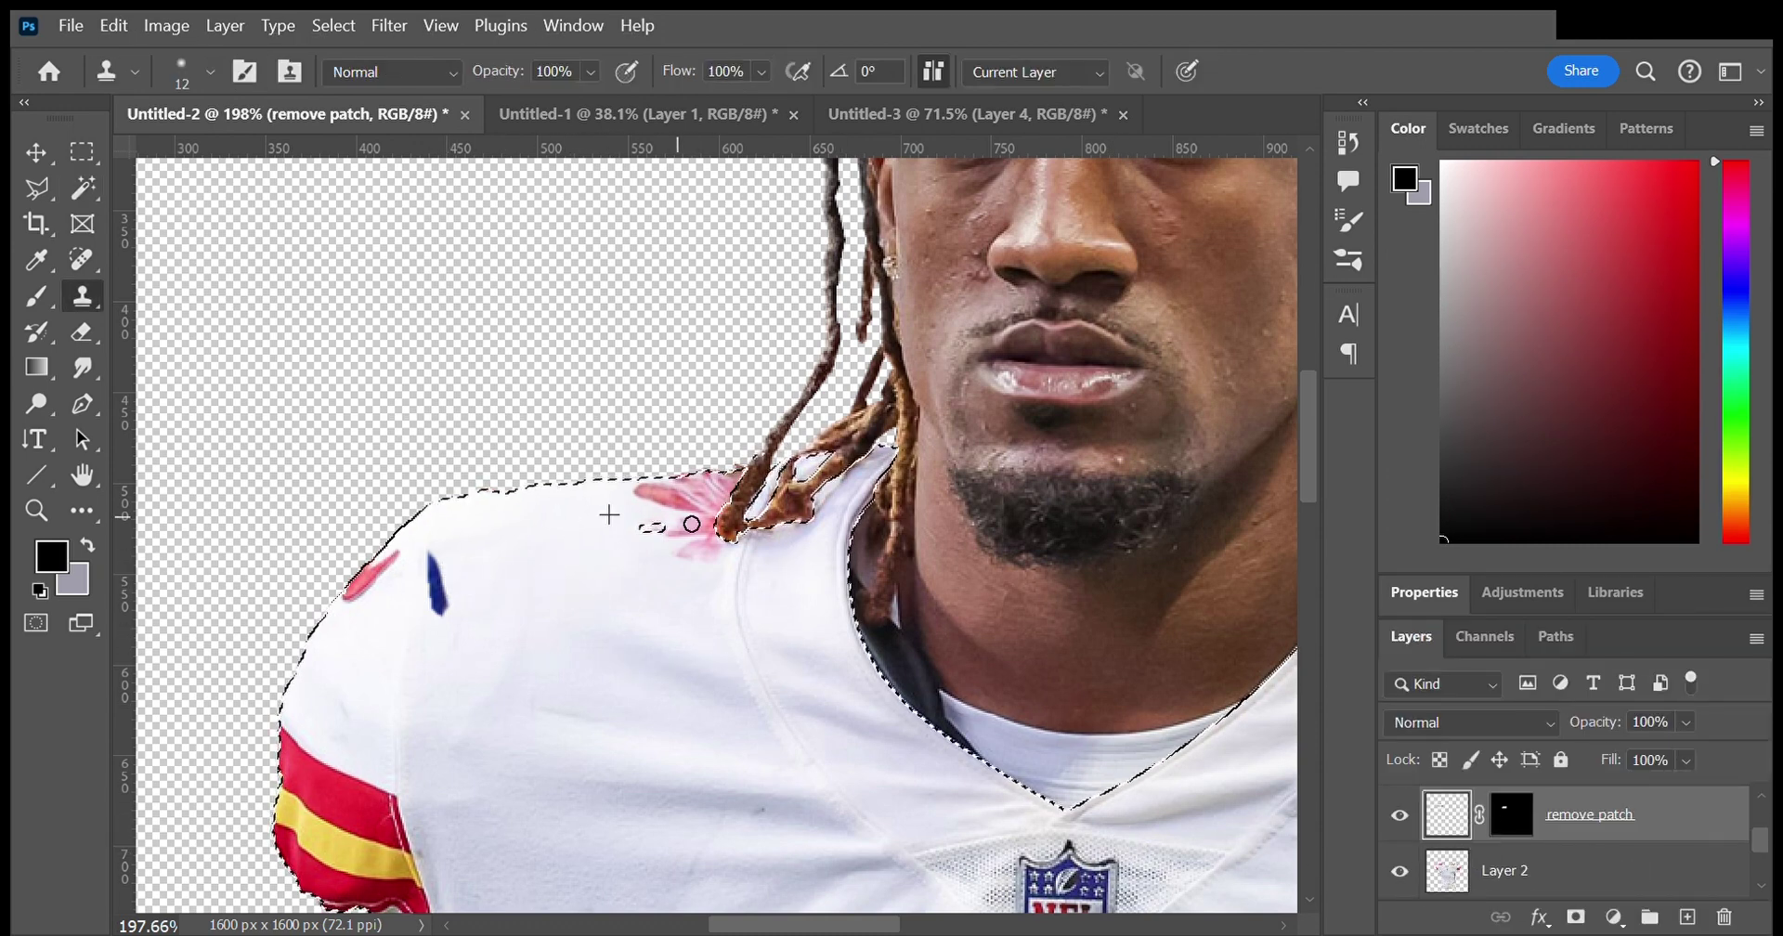
Step: Clone white fabric over the pink shoulder stain and deselect
scroll(629, 514, "up", 5)
mouse_move(637, 514)
left_mouse_down()
mouse_move(697, 502)
mouse_move(716, 595)
left_mouse_up()
mouse_move(679, 658)
left_mouse_down()
mouse_move(716, 633)
mouse_move(793, 677)
left_mouse_up()
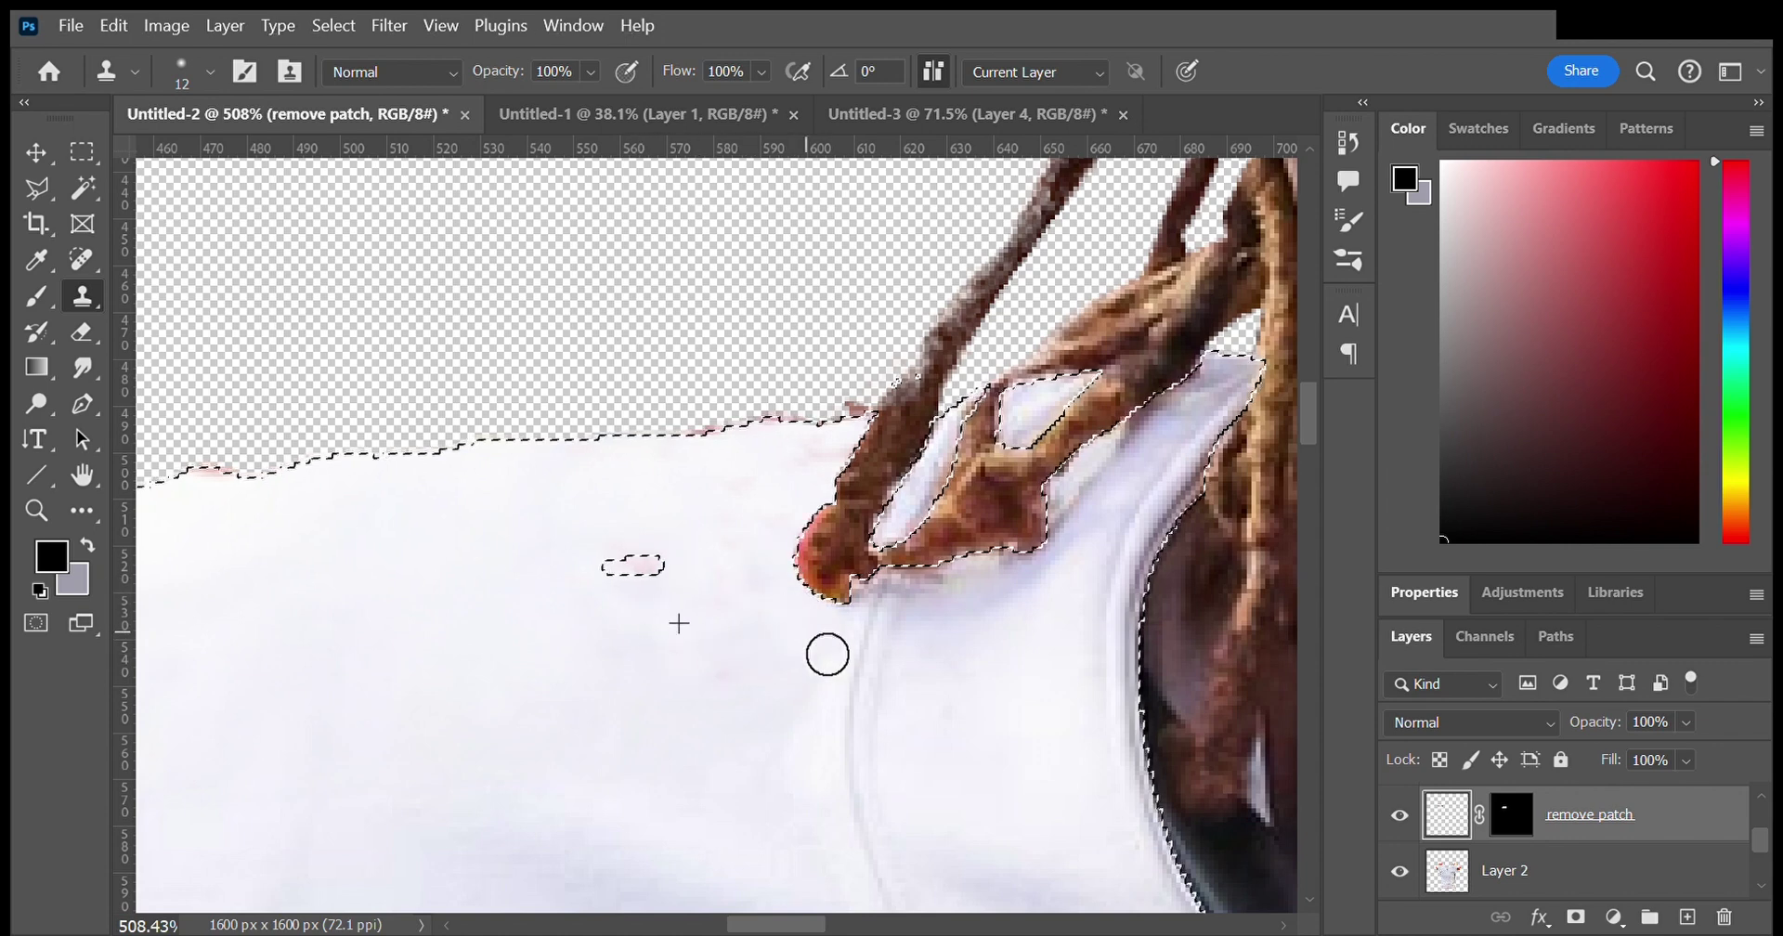
key("ctrl+d")
scroll(756, 515, "down", 5)
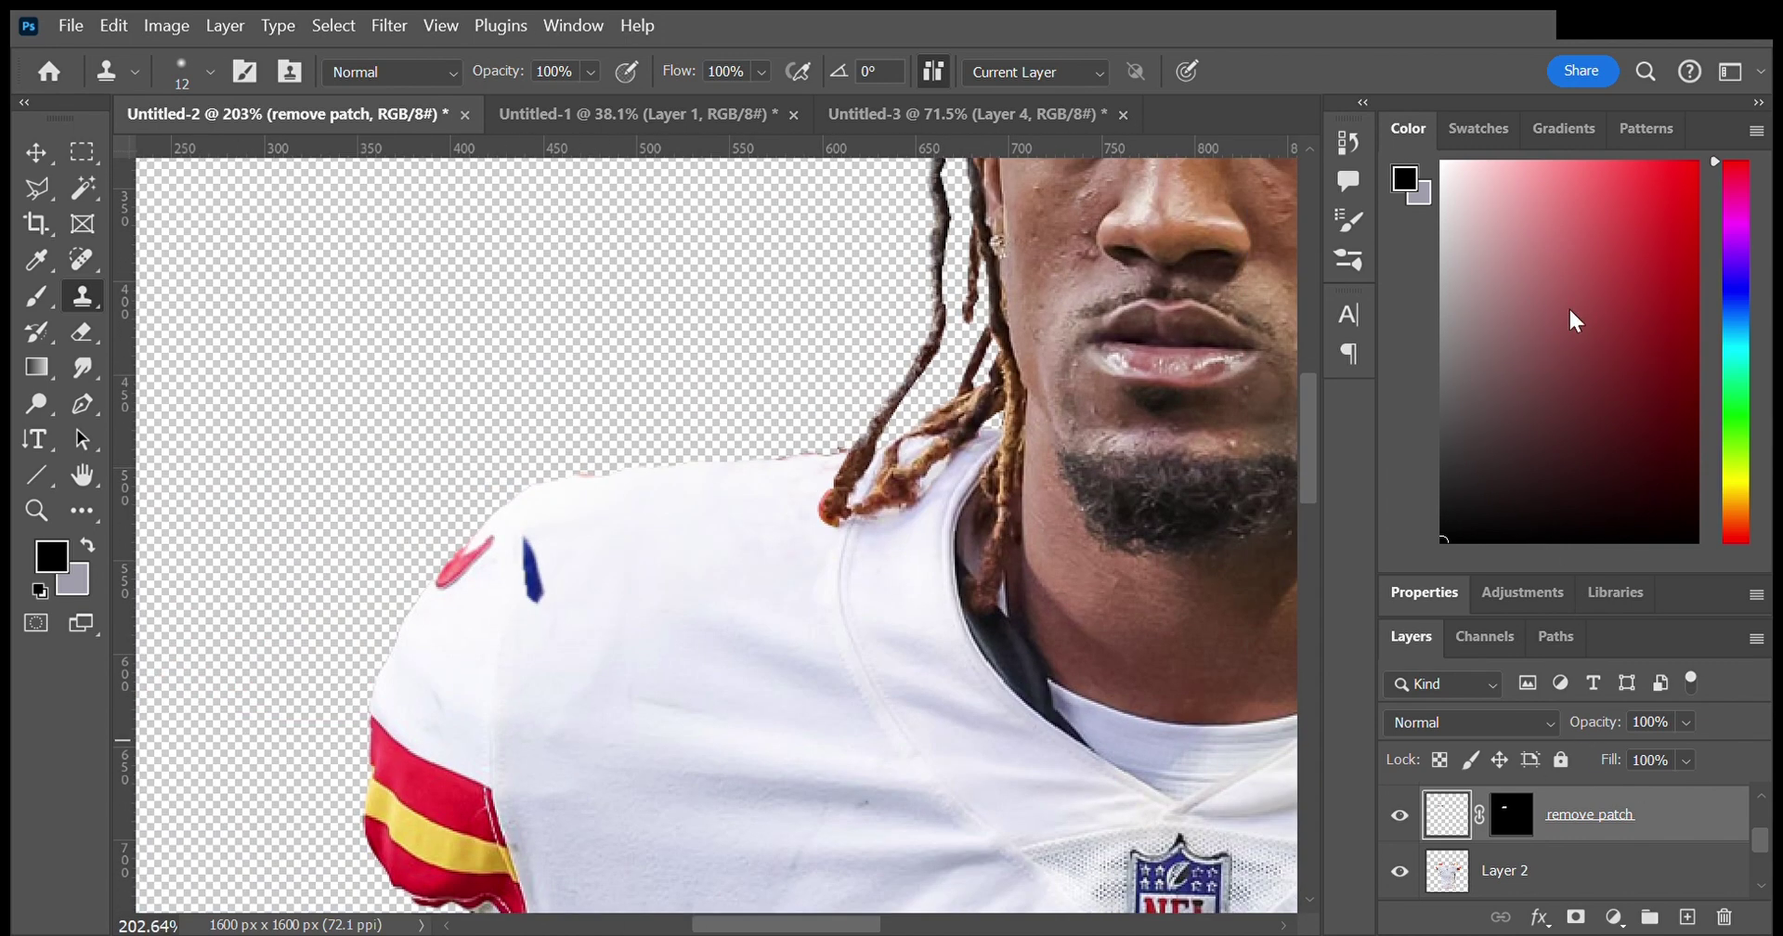
Step: Paste the blue sleeve above Layer 3 and clip it to that layer
left_click(1650, 864, "shift")
left_click(1515, 825)
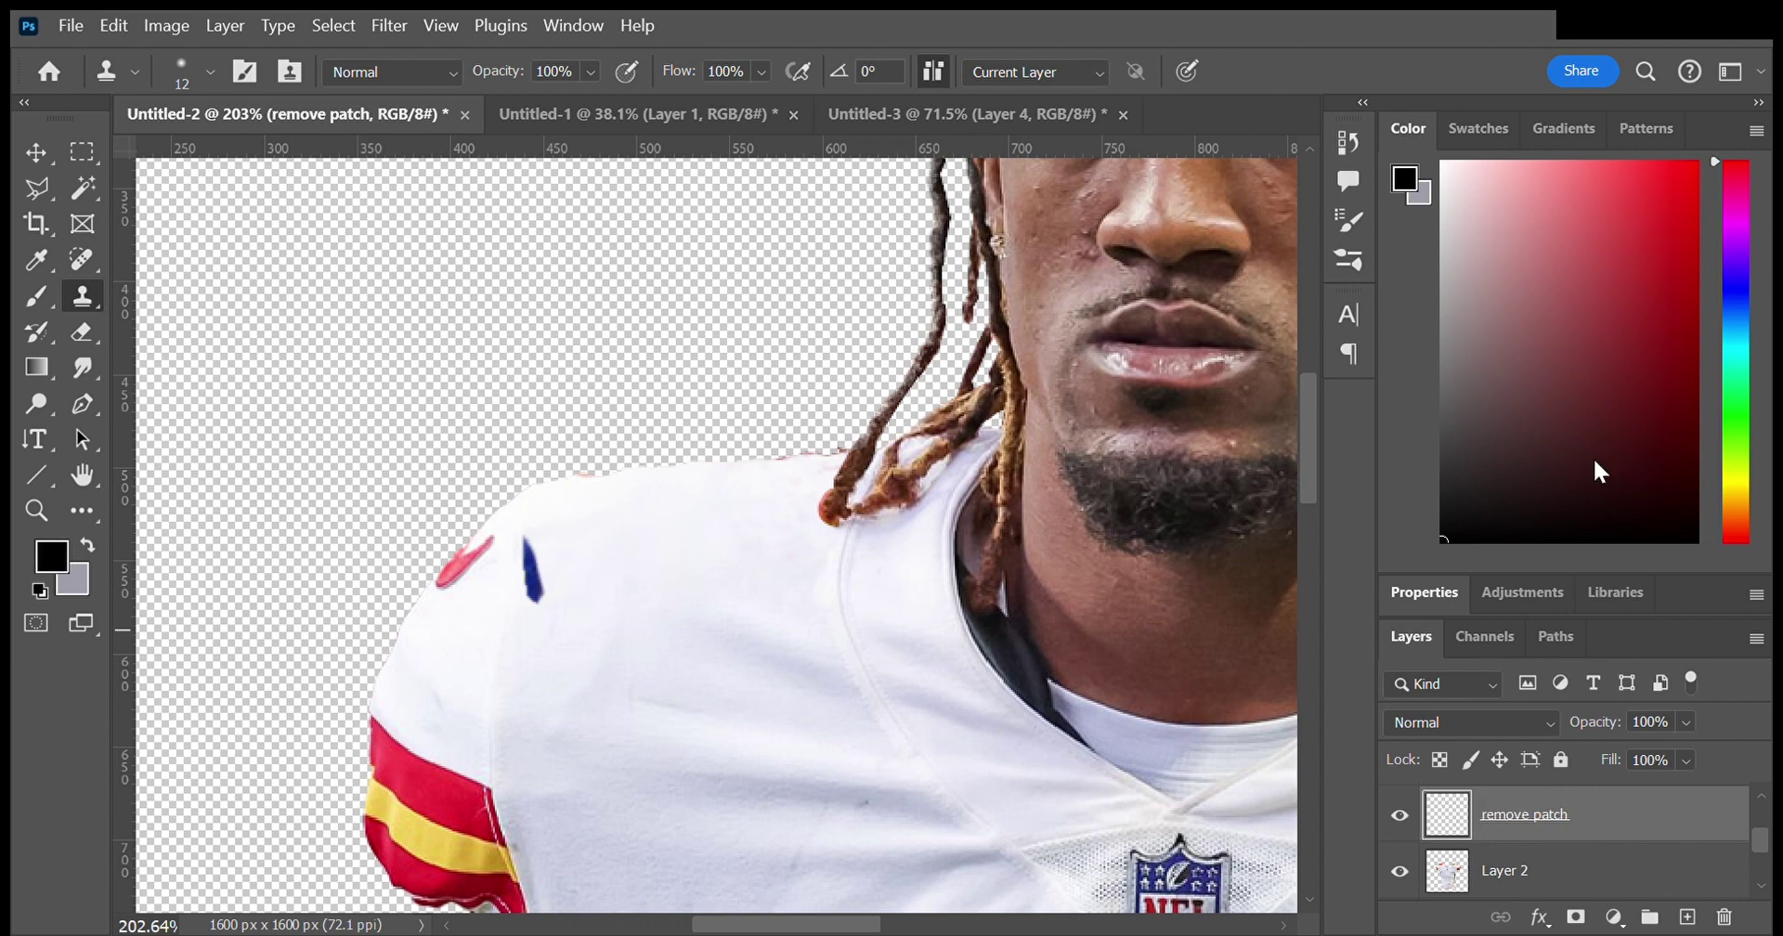
scroll(1541, 868, "up", 1)
left_click(1473, 816)
key("ctrl+v")
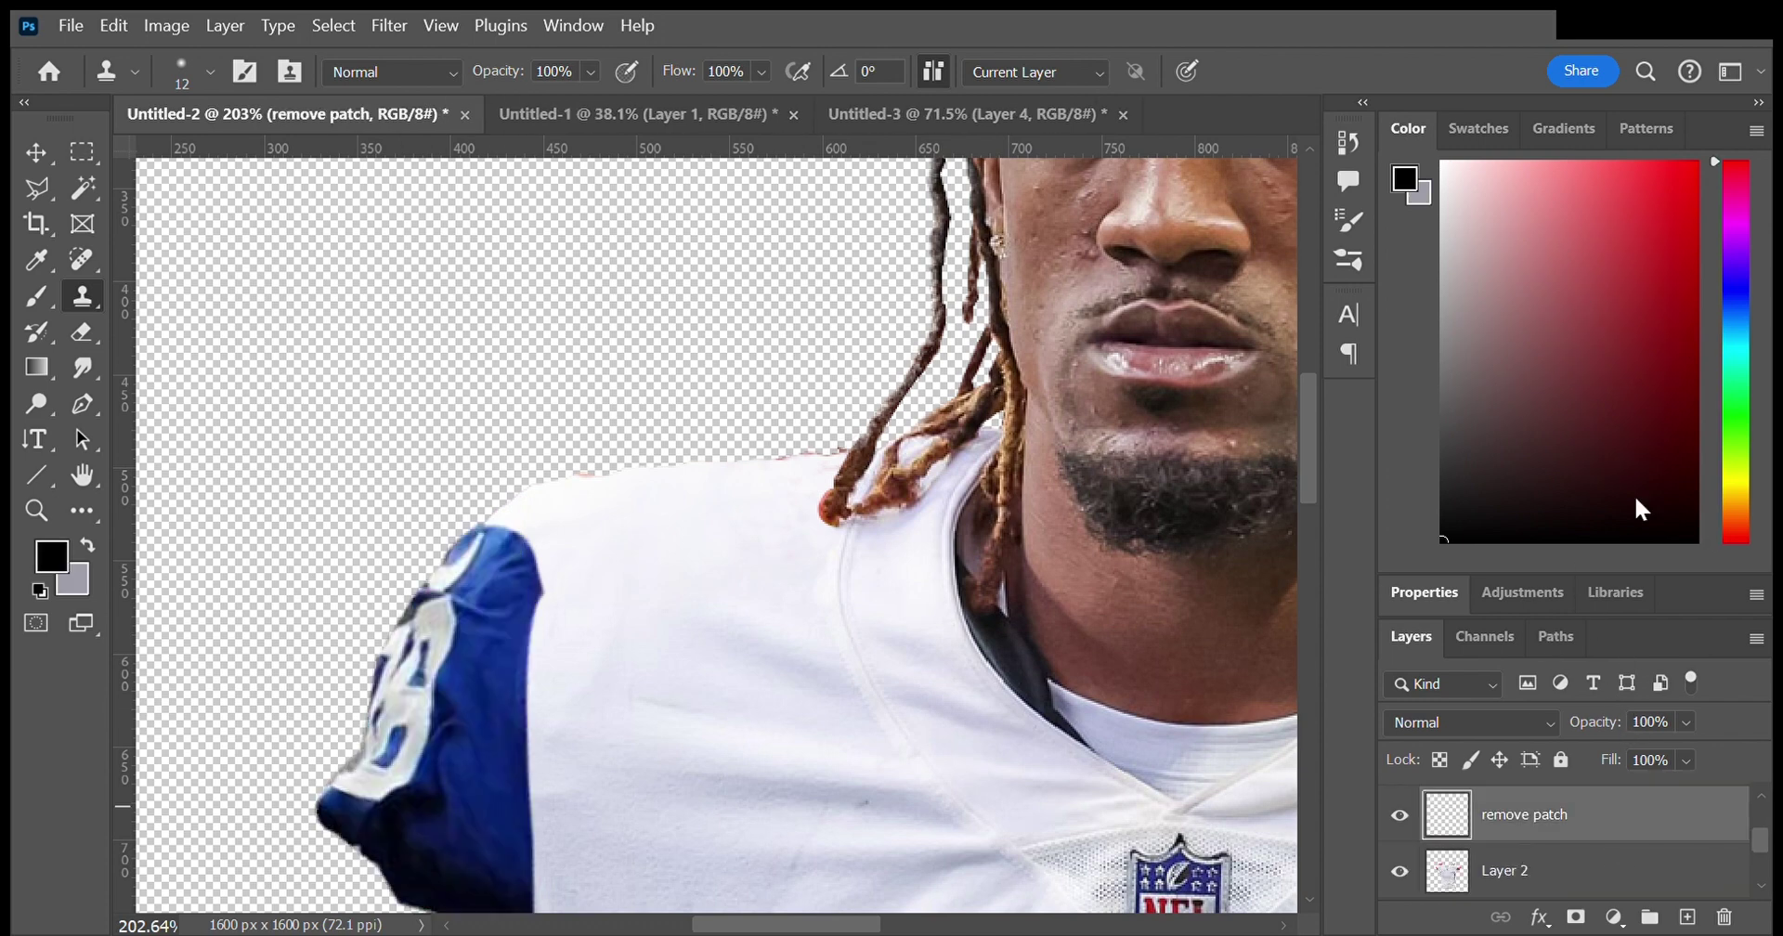
key("ctrl+alt+g")
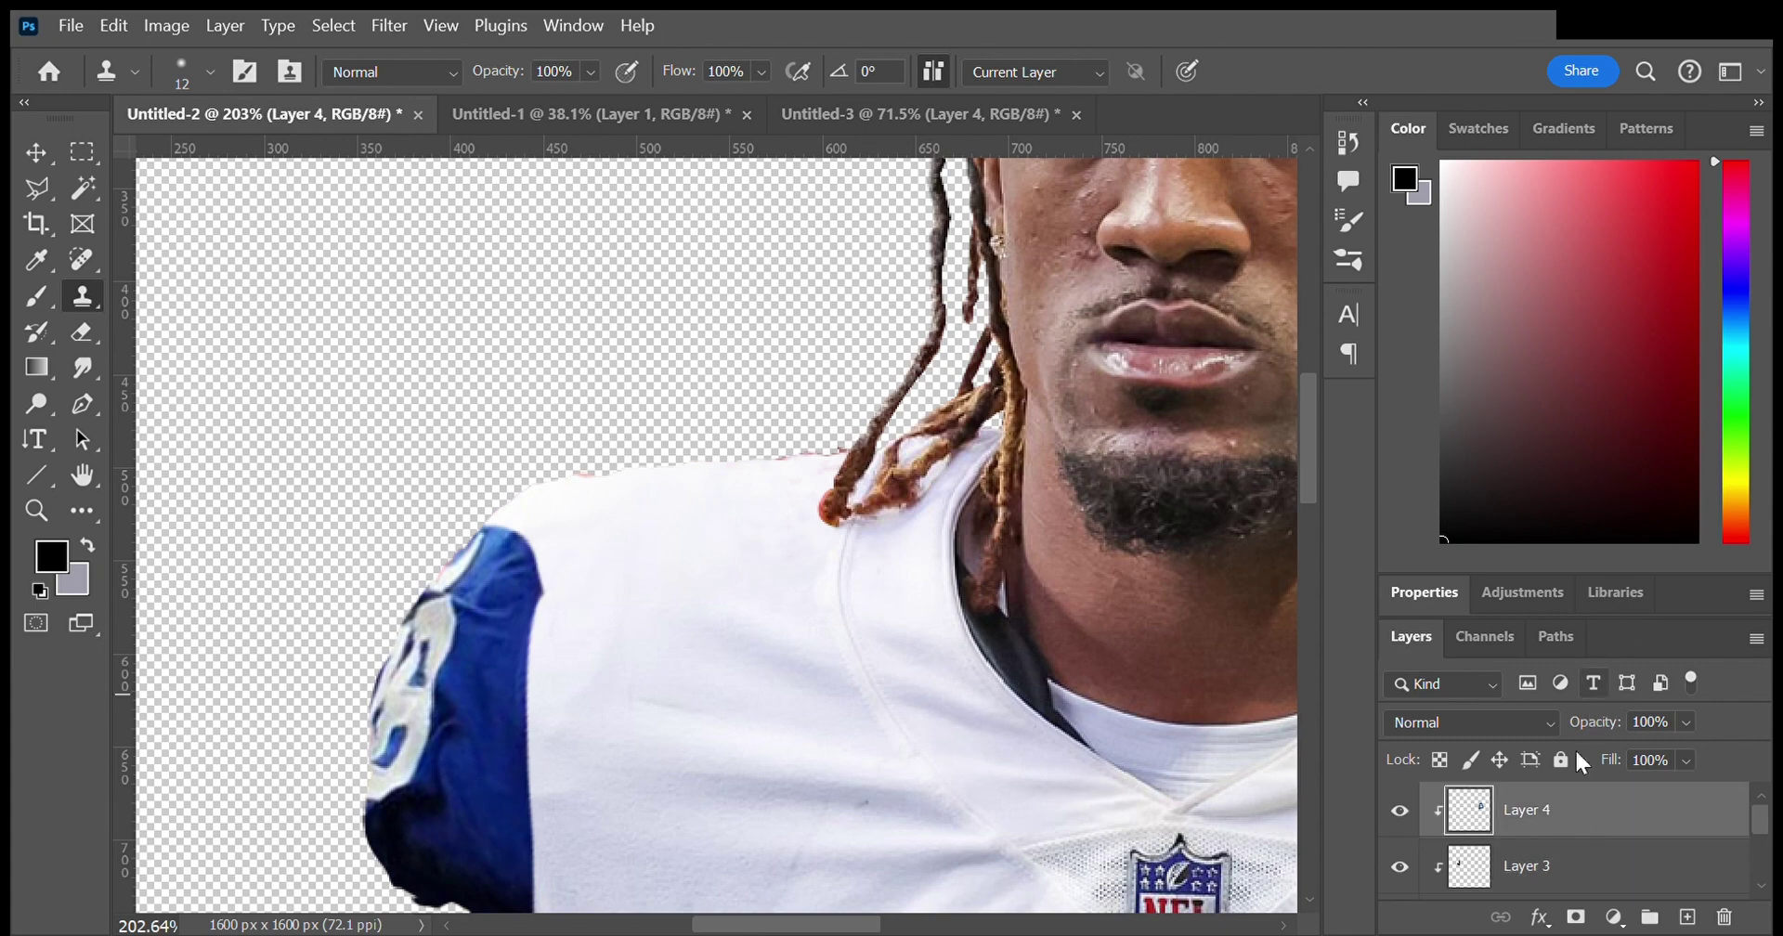
Step: Fit the image on screen and clone white fabric over the shoulder number near the hair
key("ctrl+0")
scroll(655, 478, "up", 1)
scroll(654, 479, "up", 5)
scroll(655, 478, "up", 1)
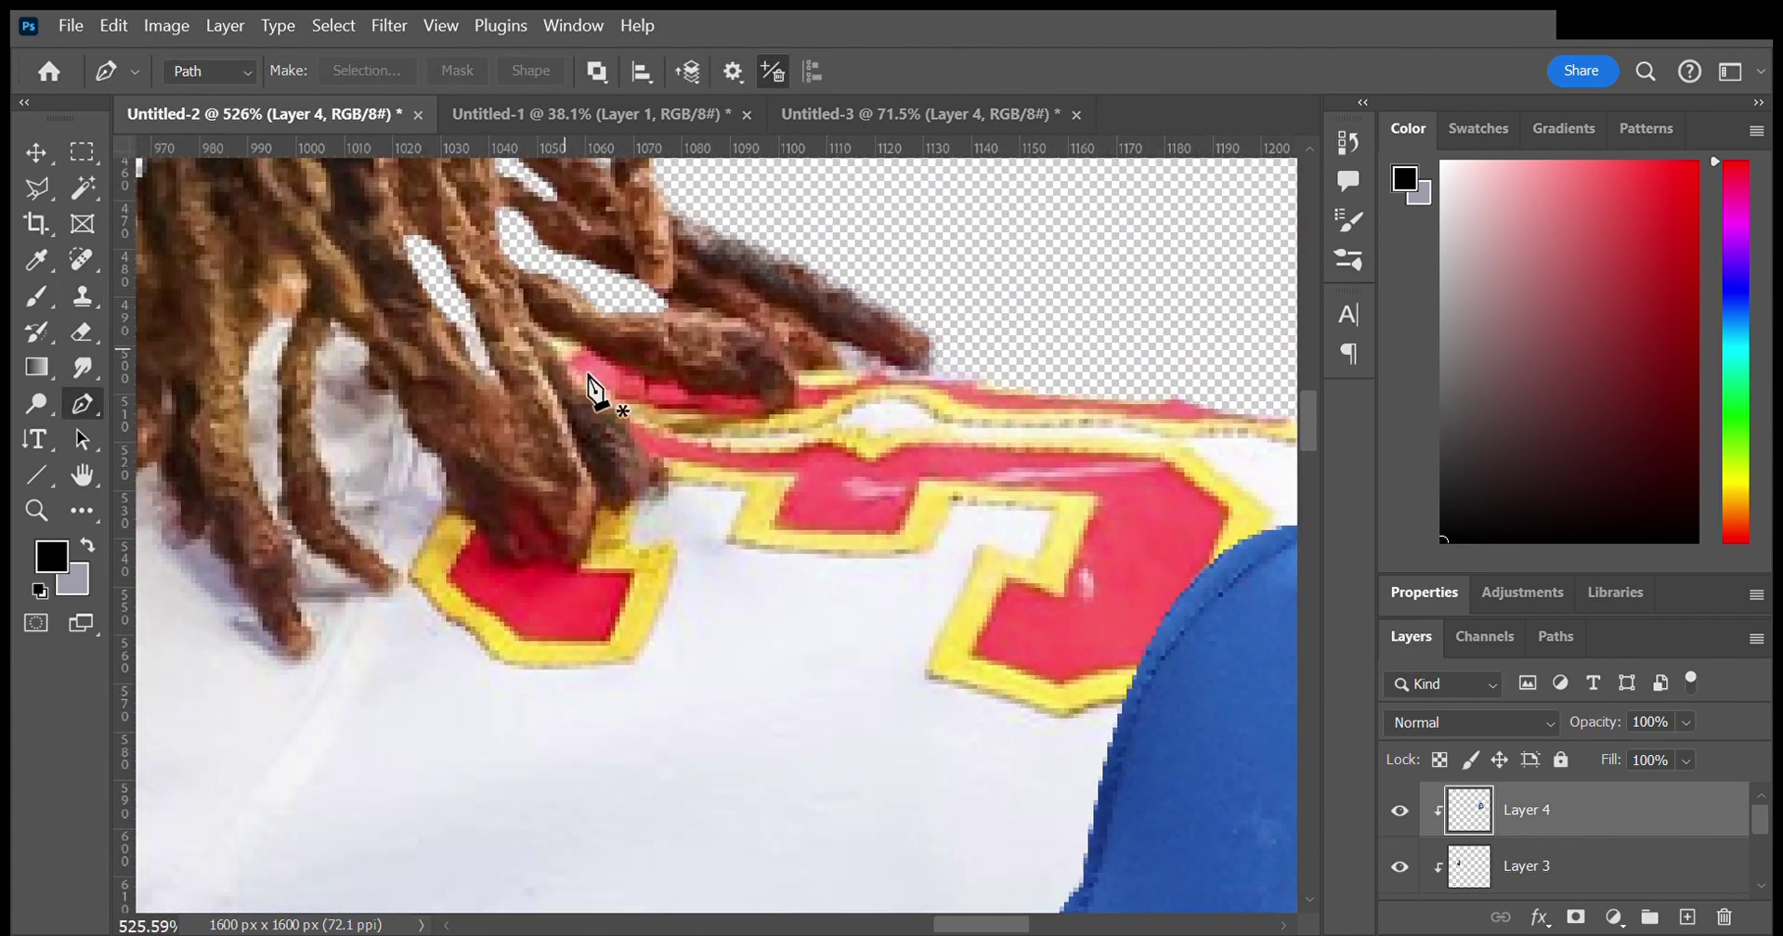
scroll(597, 386, "down", 1)
key("alt+bracketleft")
key("alt+bracketleft")
mouse_move(948, 633)
left_mouse_down()
mouse_move(911, 568)
mouse_move(879, 661)
mouse_move(927, 593)
mouse_move(1058, 492)
left_mouse_up()
Step: Within the player outline, clone white over the red and yellow number and stripes below the hair
left_click(1446, 871, "ctrl")
mouse_move(673, 613)
left_mouse_down()
mouse_move(578, 646)
mouse_move(646, 615)
mouse_move(577, 589)
mouse_move(545, 529)
mouse_move(604, 534)
left_mouse_up()
left_click(646, 616, "alt")
left_click_drag(899, 540, 916, 558)
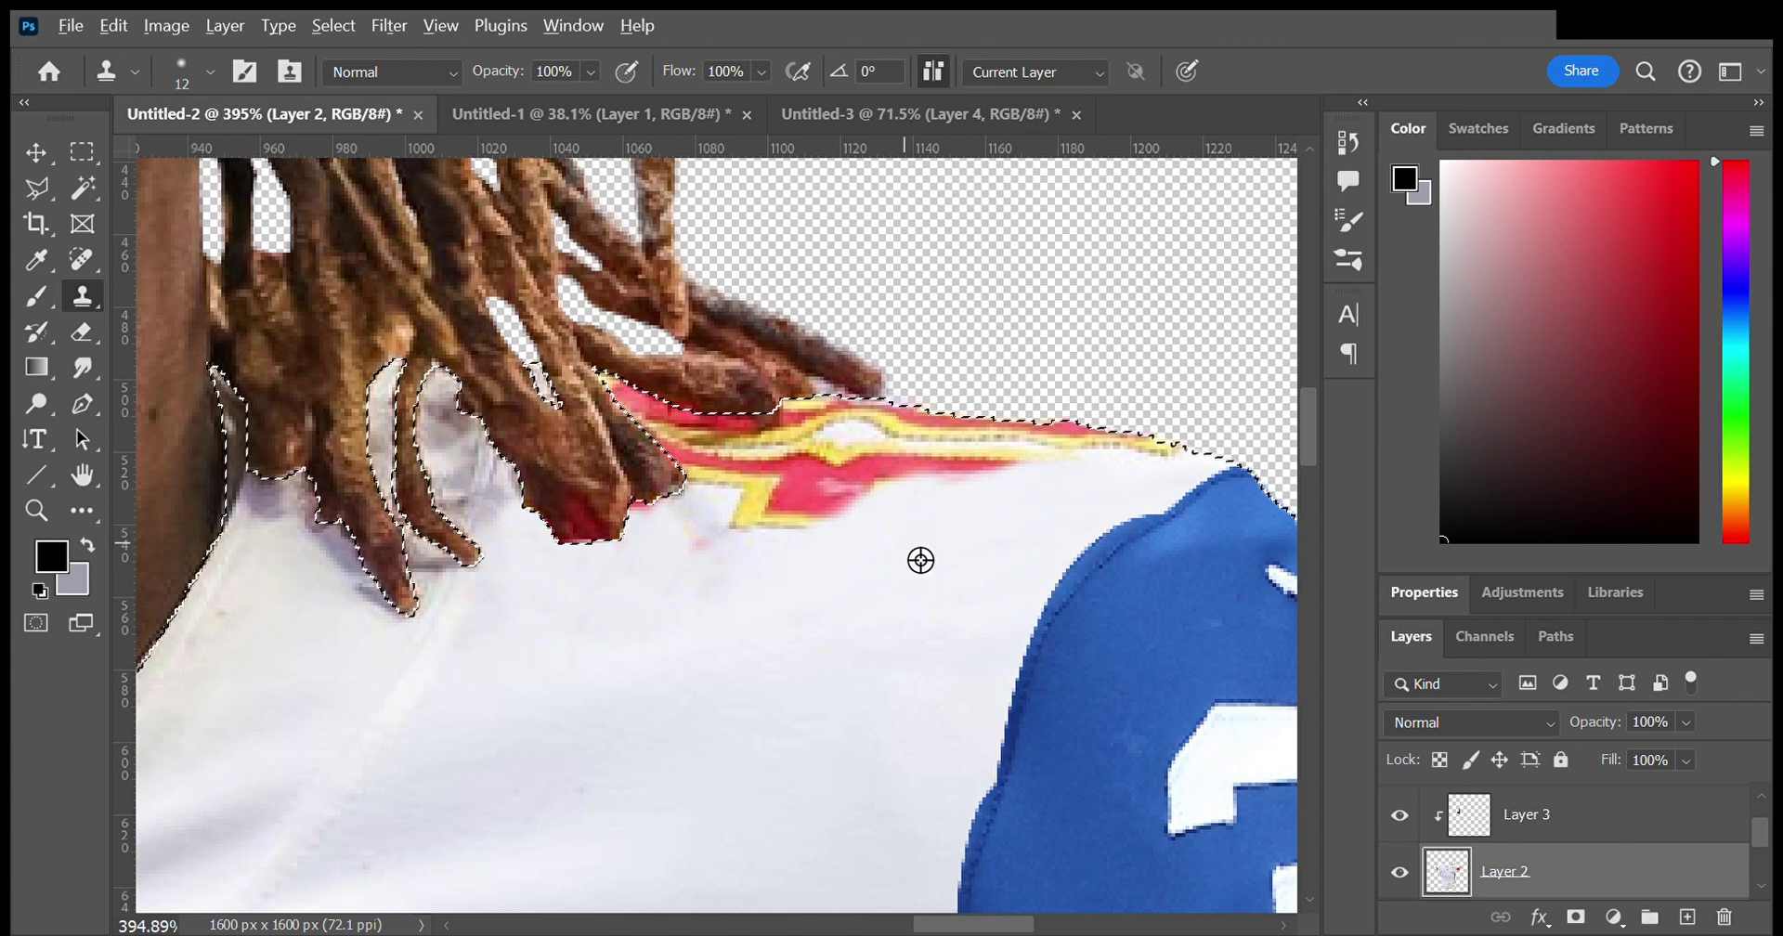
Step: Smudge the remaining stripe into the white fabric, deselect, and fit the image in view
left_click(82, 368)
mouse_move(1071, 466)
left_mouse_down()
mouse_move(885, 561)
mouse_move(709, 502)
left_mouse_up()
key("ctrl+d")
key("v")
key("ctrl+0")
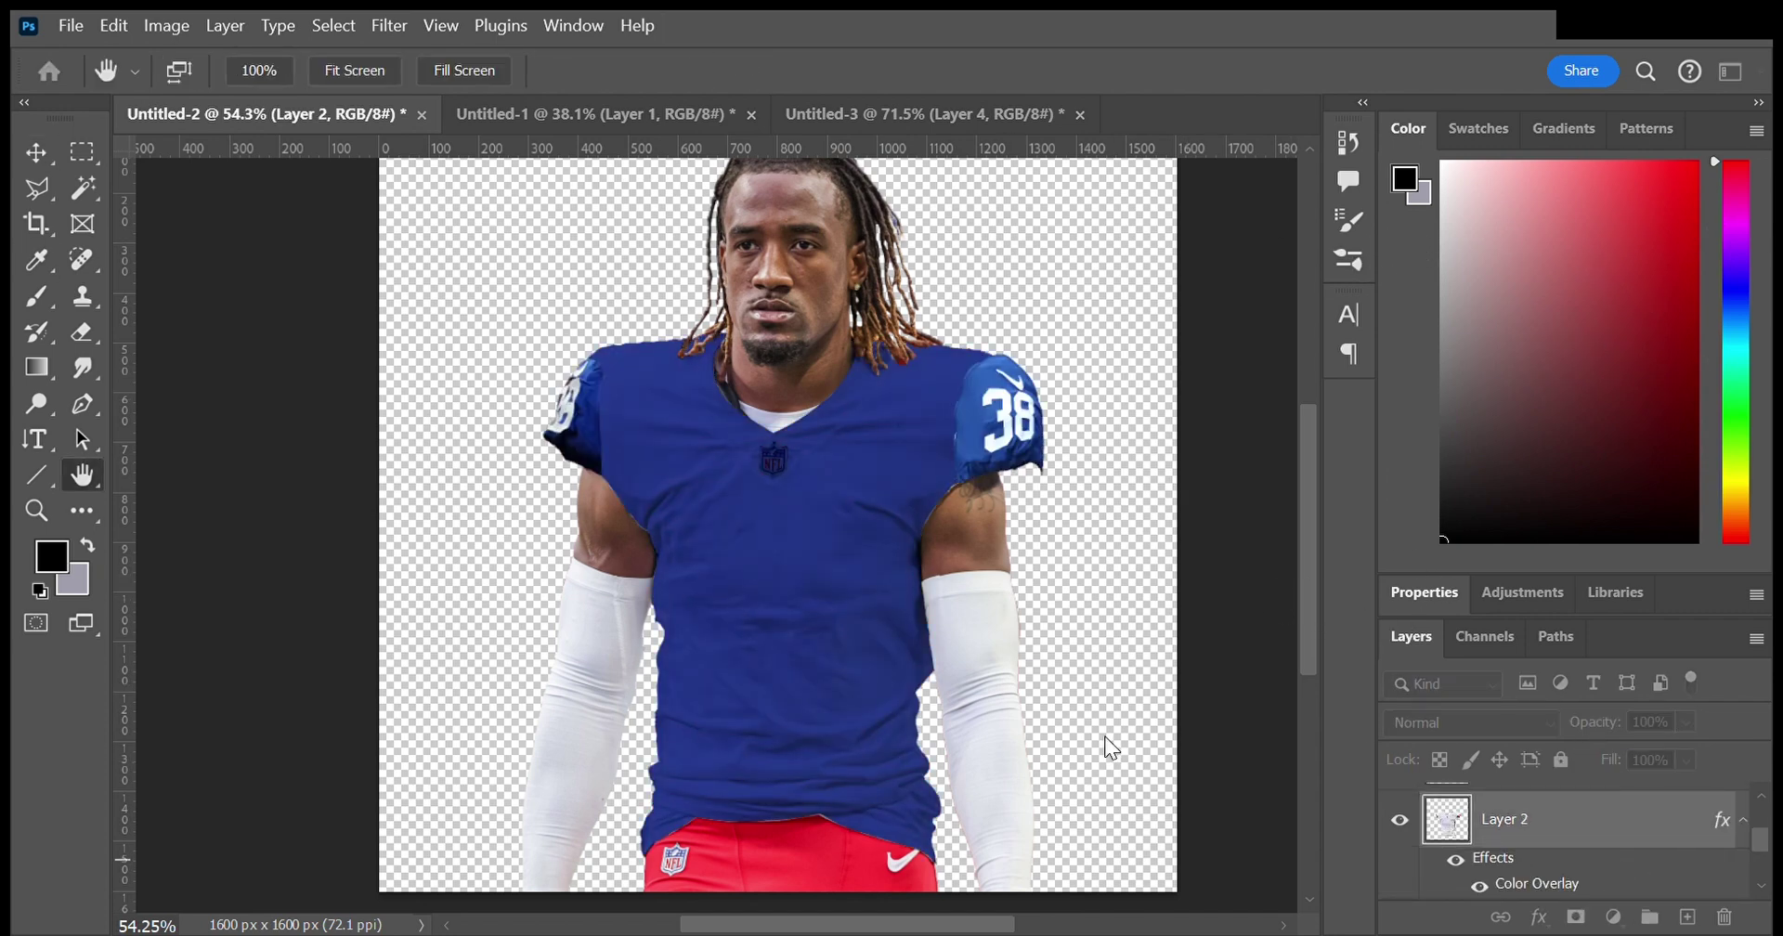
Step: Undo the blue tint on the jersey and zoom in on the NFL shield
key("i")
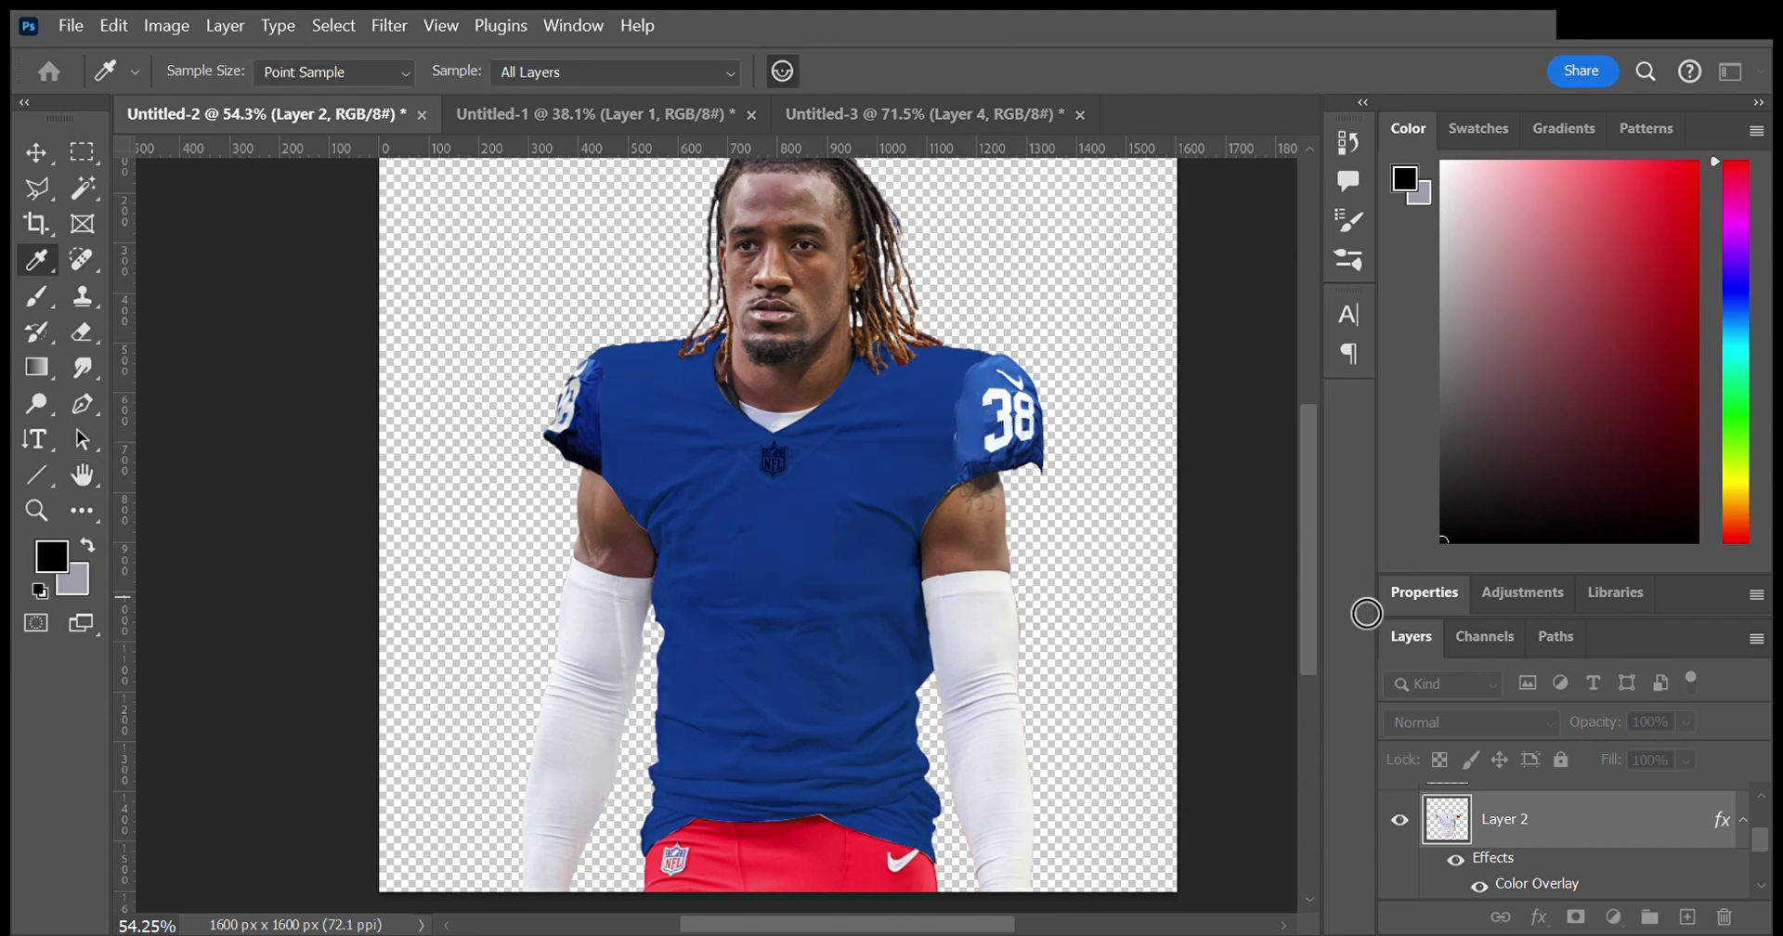
key("v")
key("ctrl+z")
scroll(775, 451, "up", 5)
Step: Trace the NFL shield with the Pen tool, turn it into a selection, and zoom out
key("p")
left_click(752, 375)
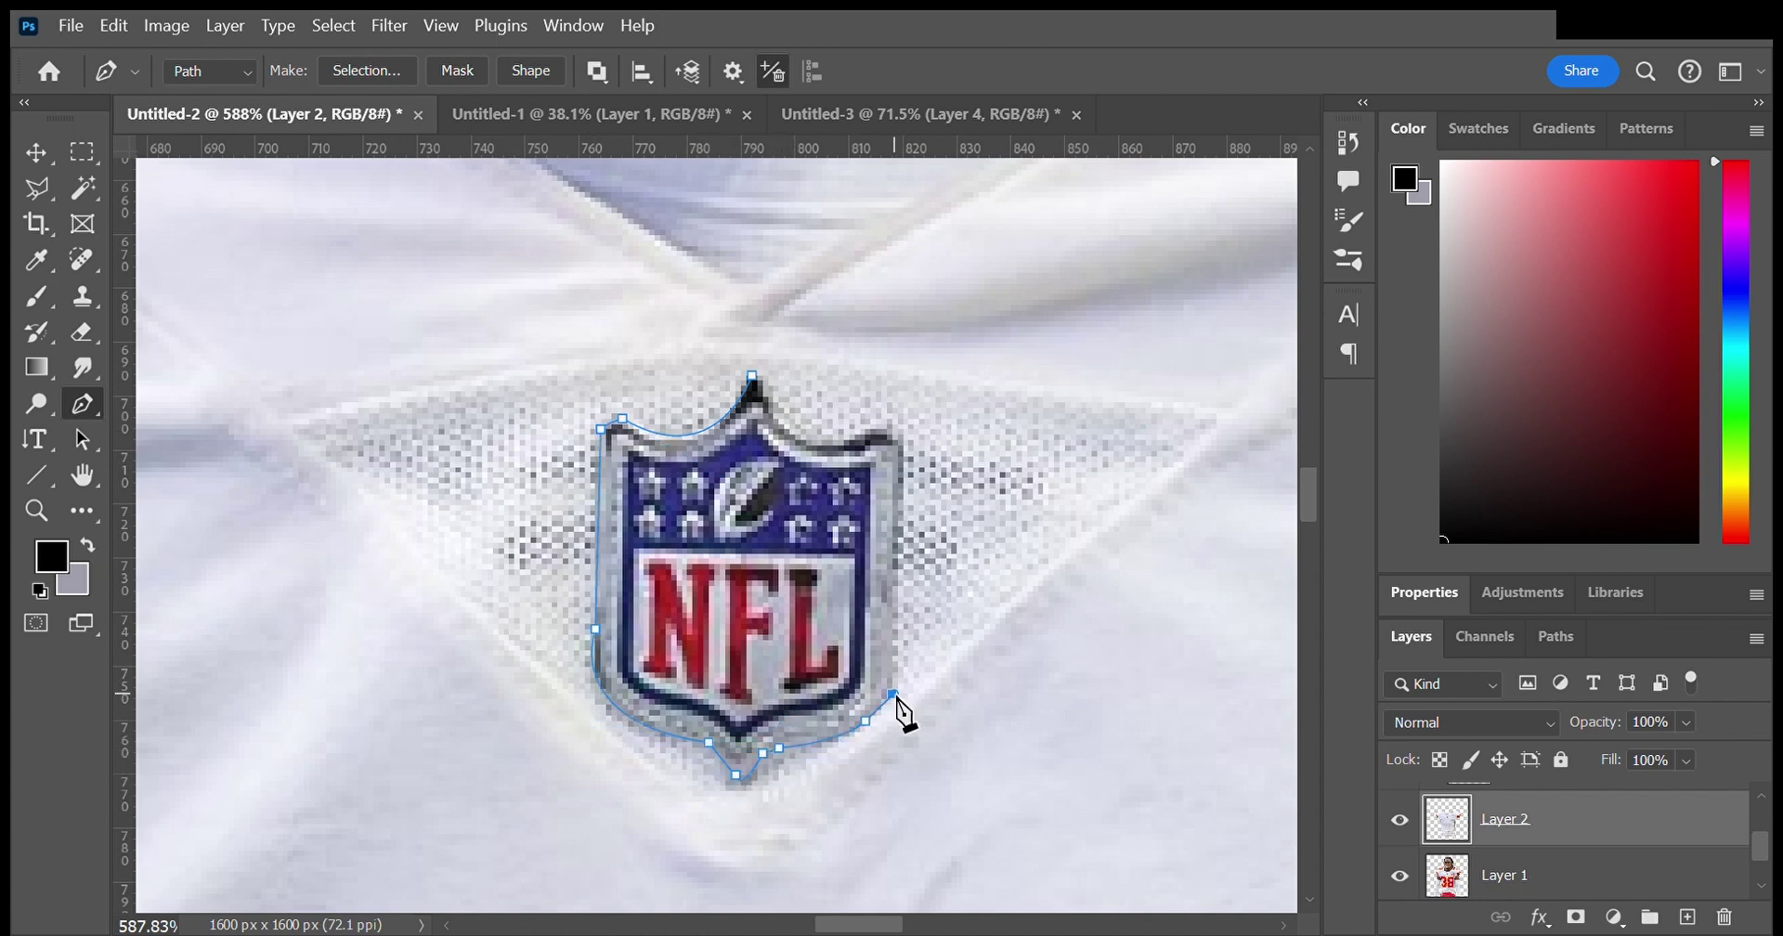
key("e")
scroll(1015, 310, "down", 1)
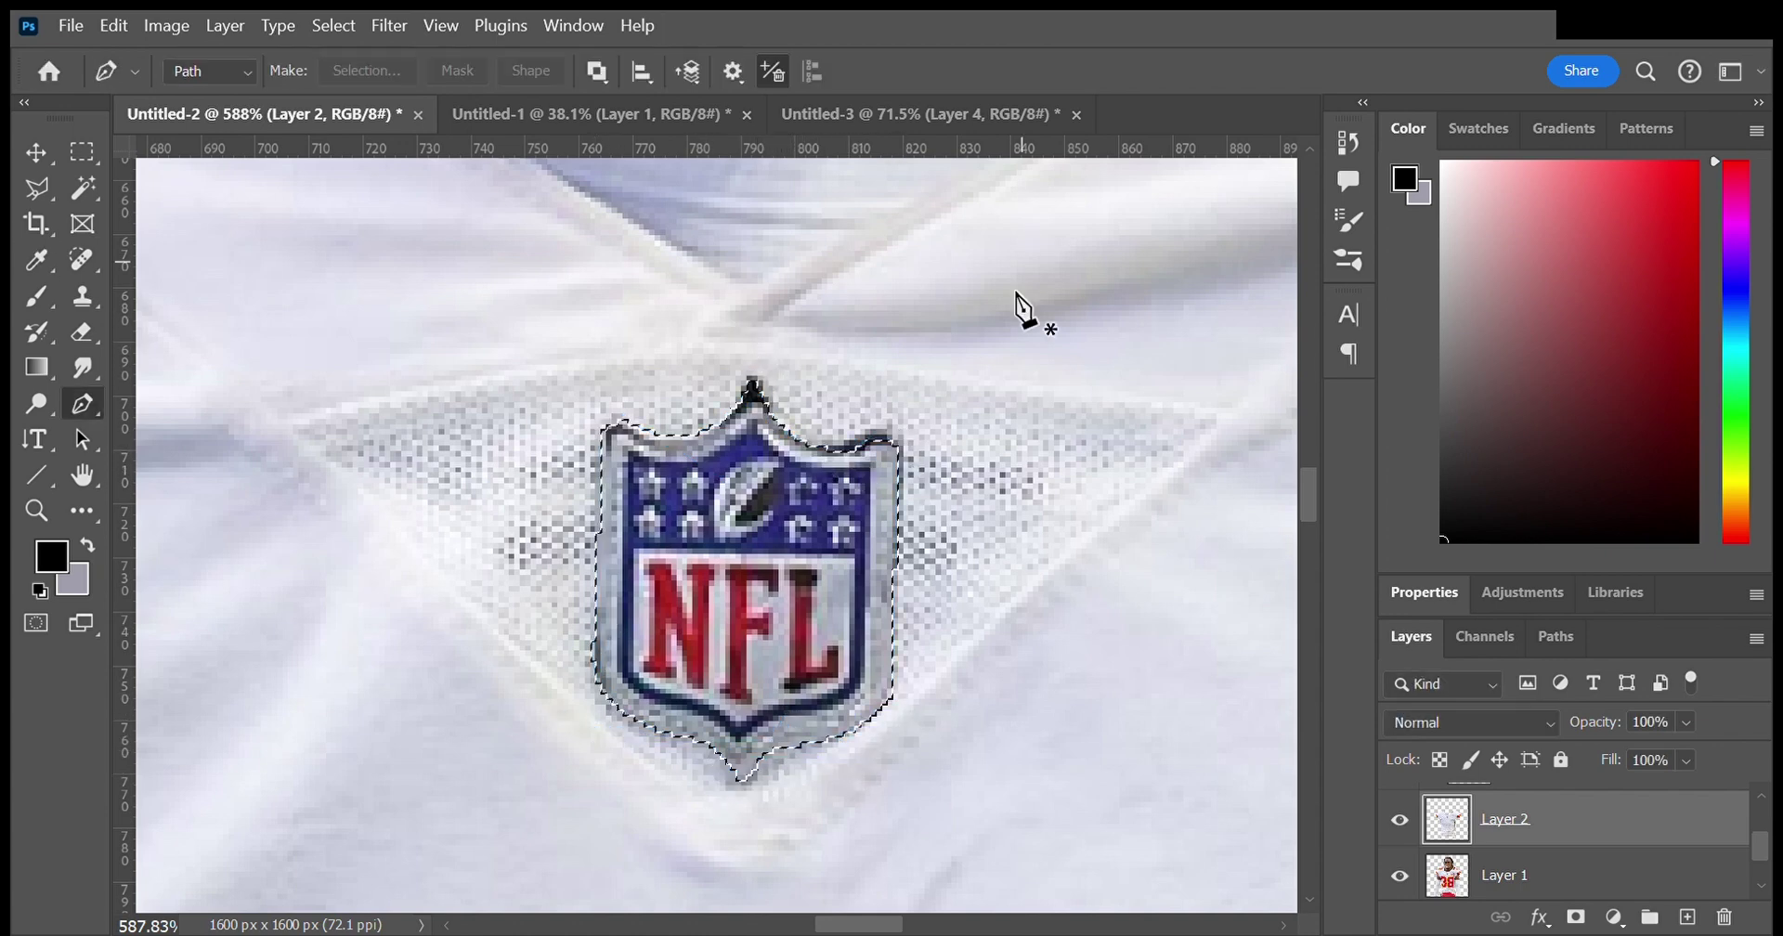
scroll(1058, 756, "down", 3)
scroll(955, 665, "down", 2)
scroll(624, 507, "down", 3)
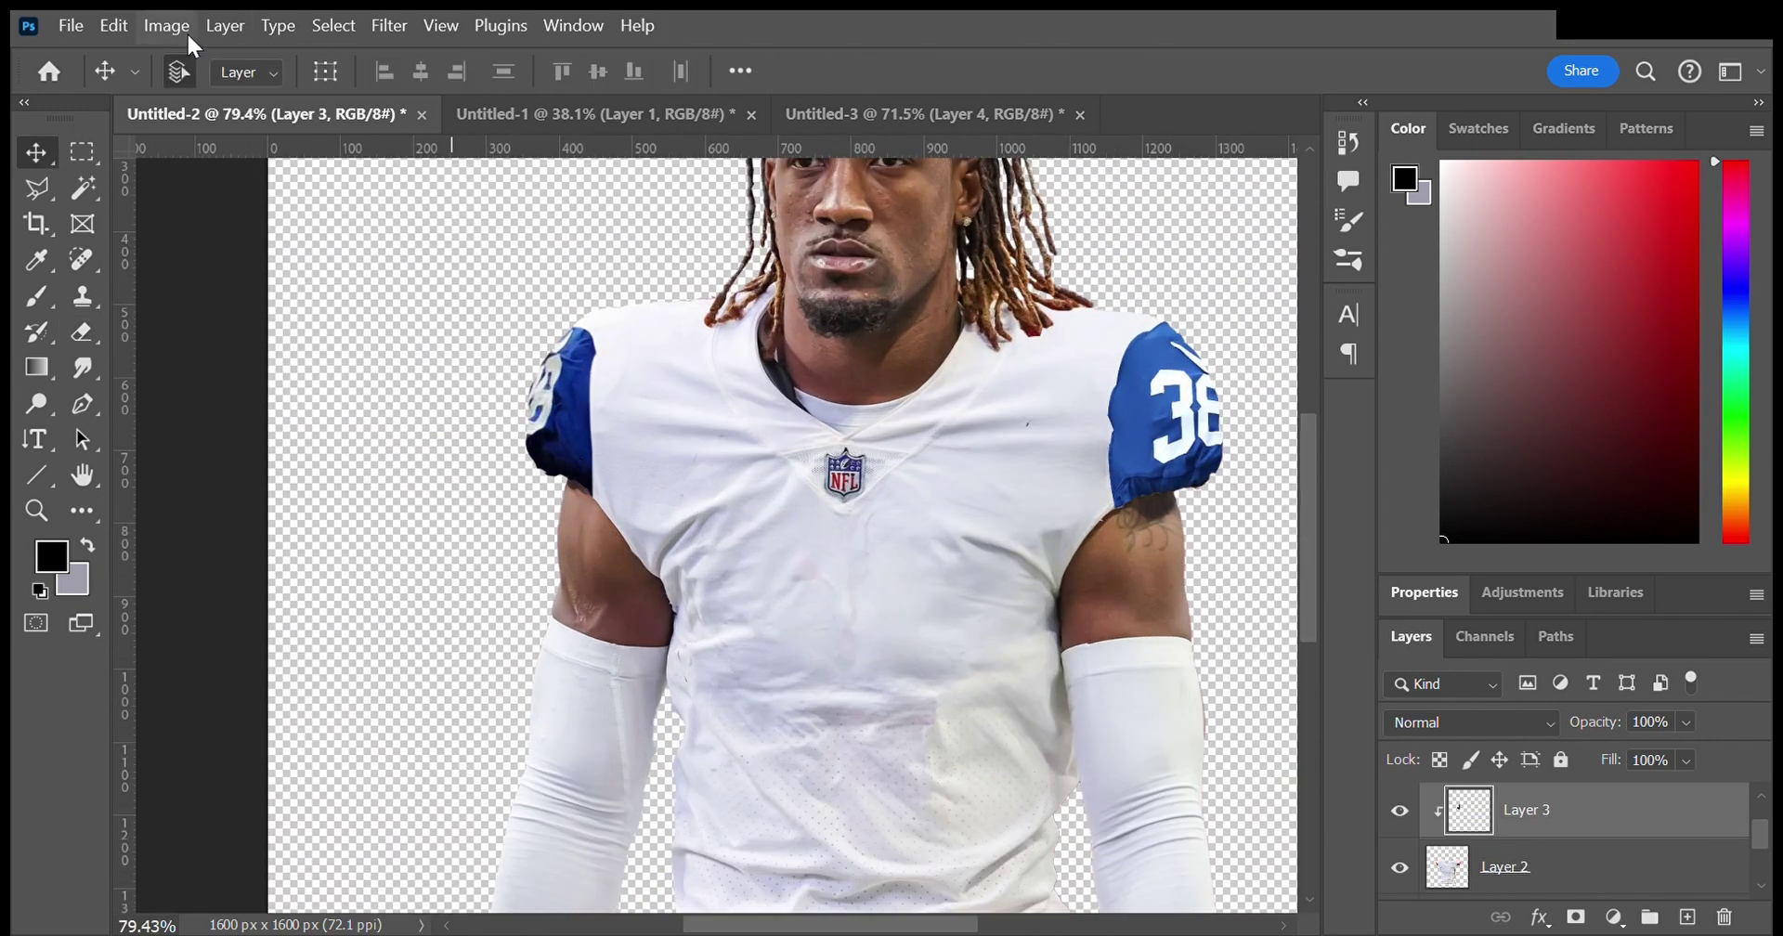
key("i")
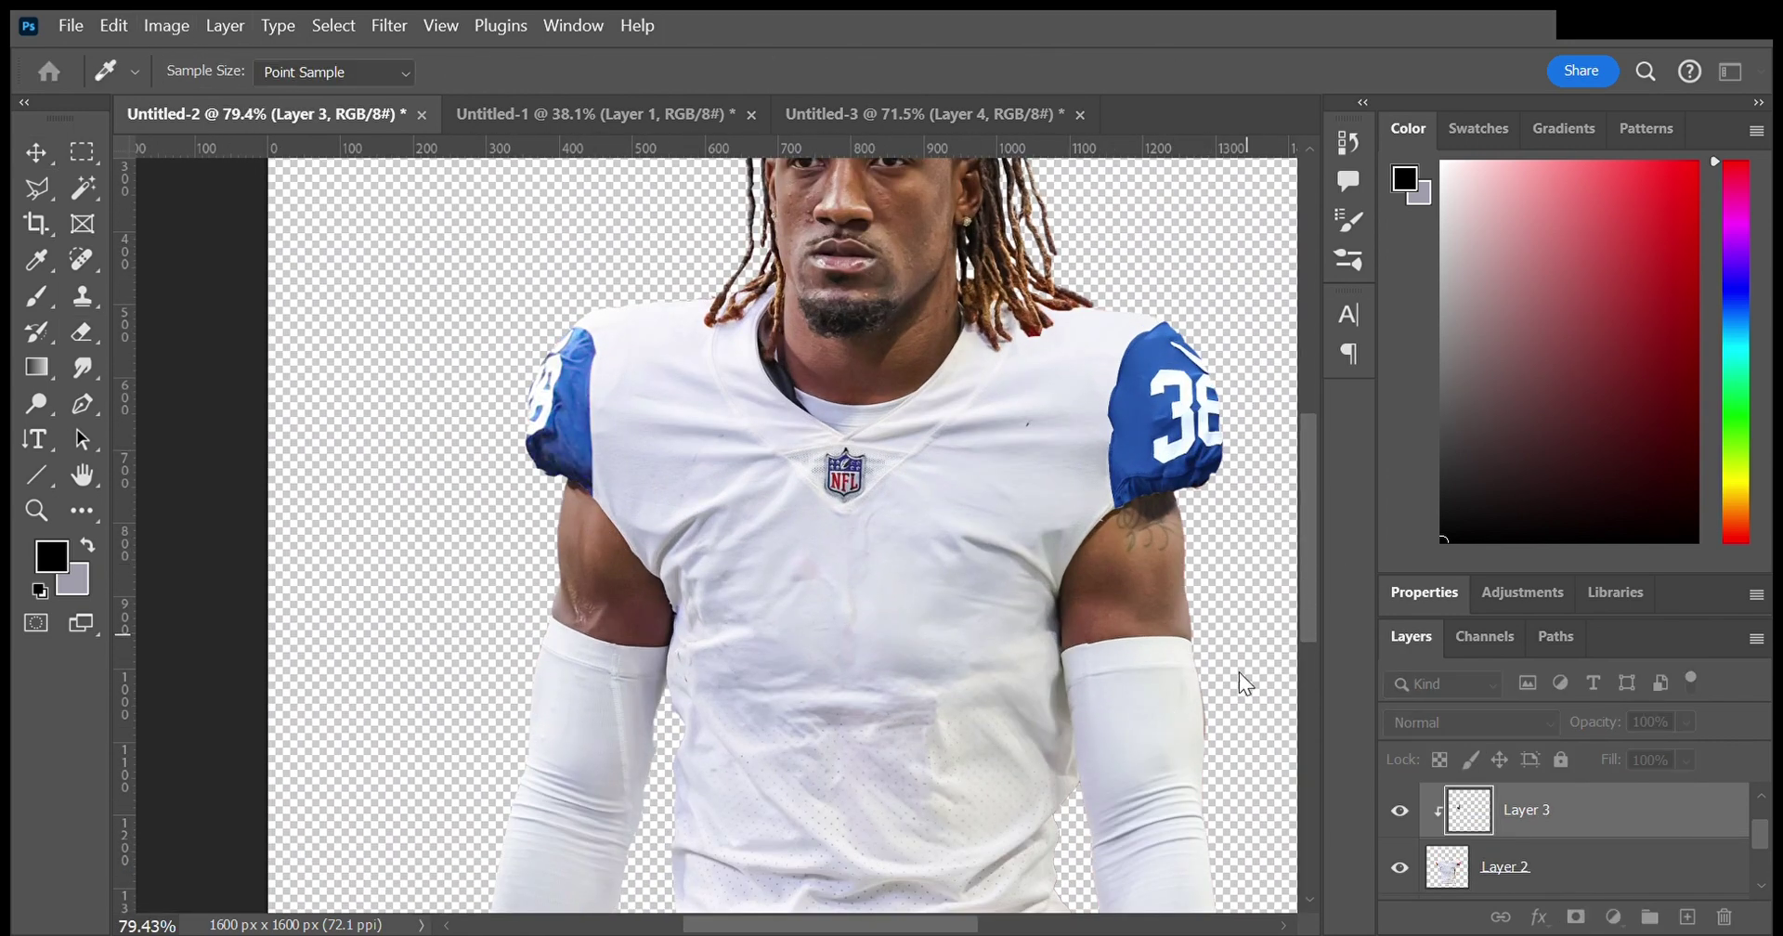
Step: Add a Gradient Map adjustment layer to recolor the jersey
key("v")
scroll(907, 470, "down", 2)
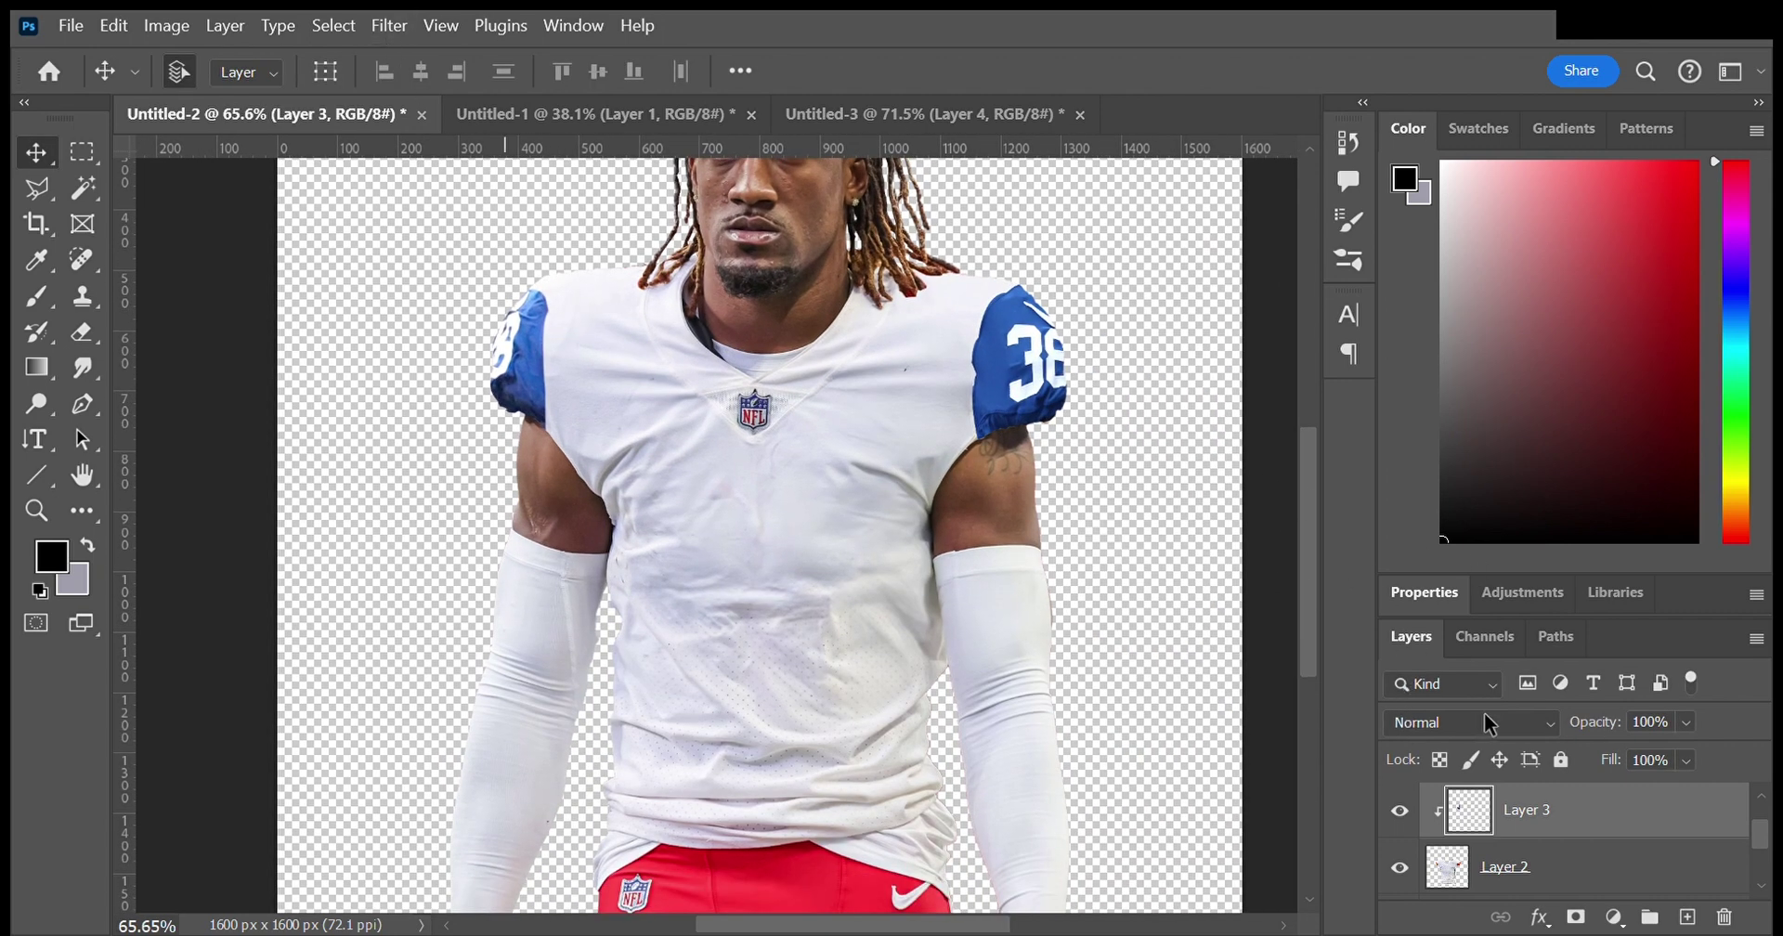
scroll(808, 483, "down", 5)
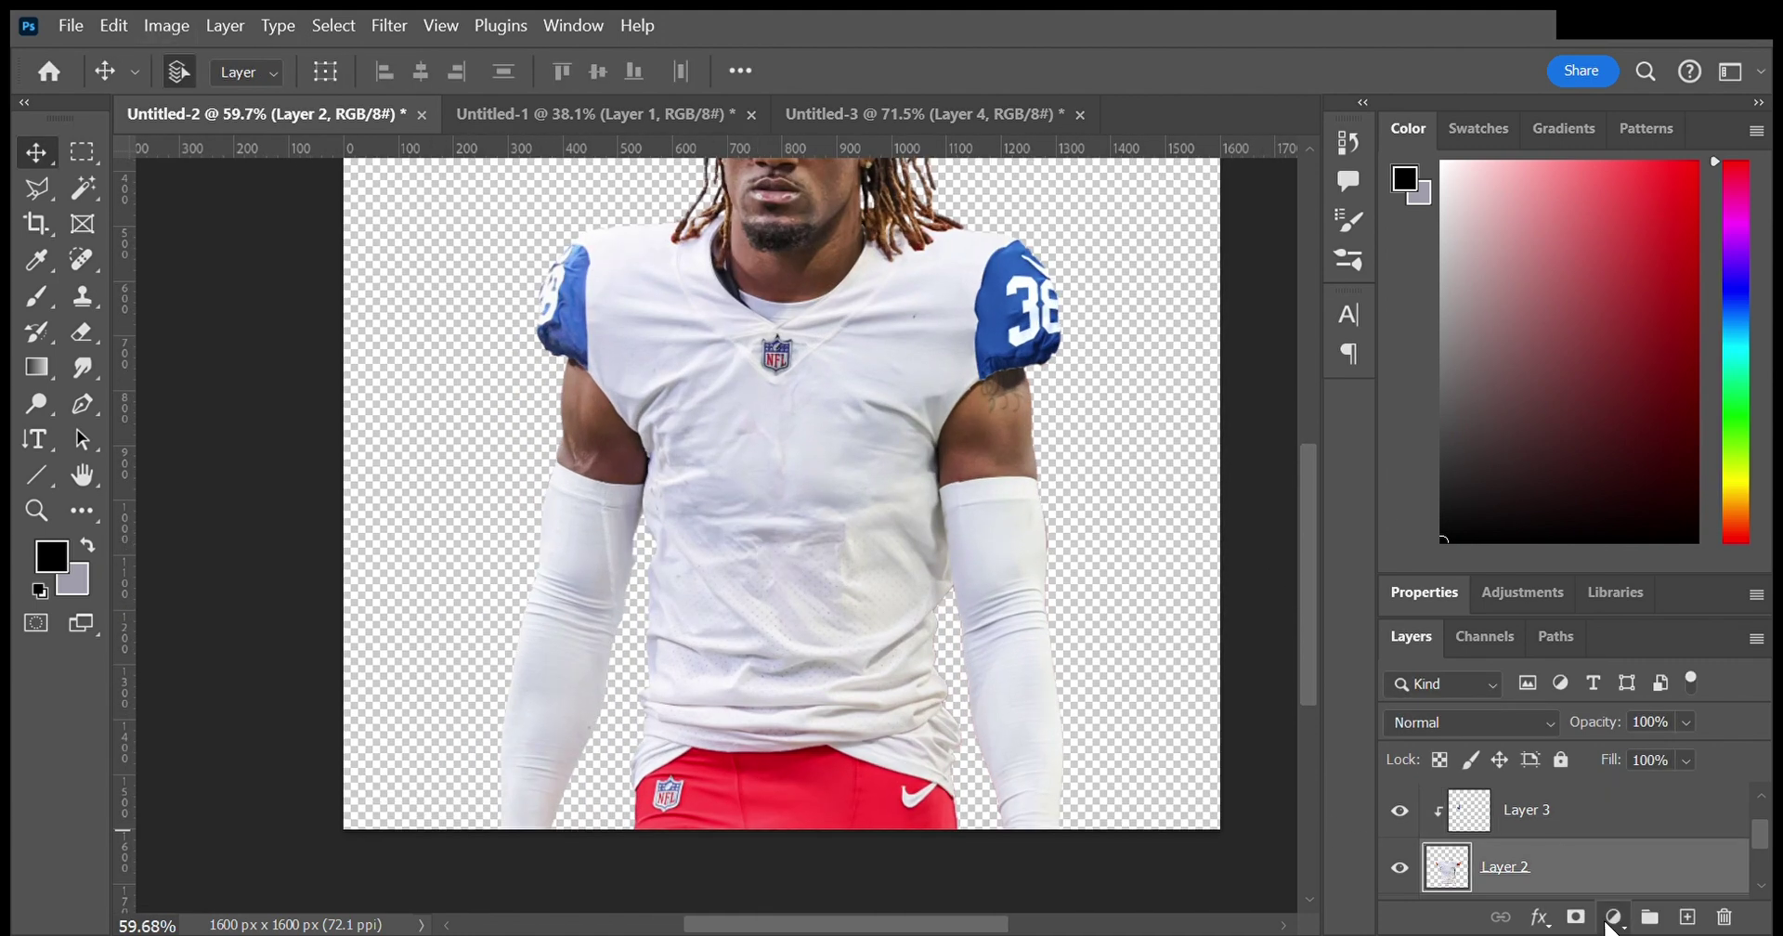
left_click(1613, 917)
left_click(1514, 877)
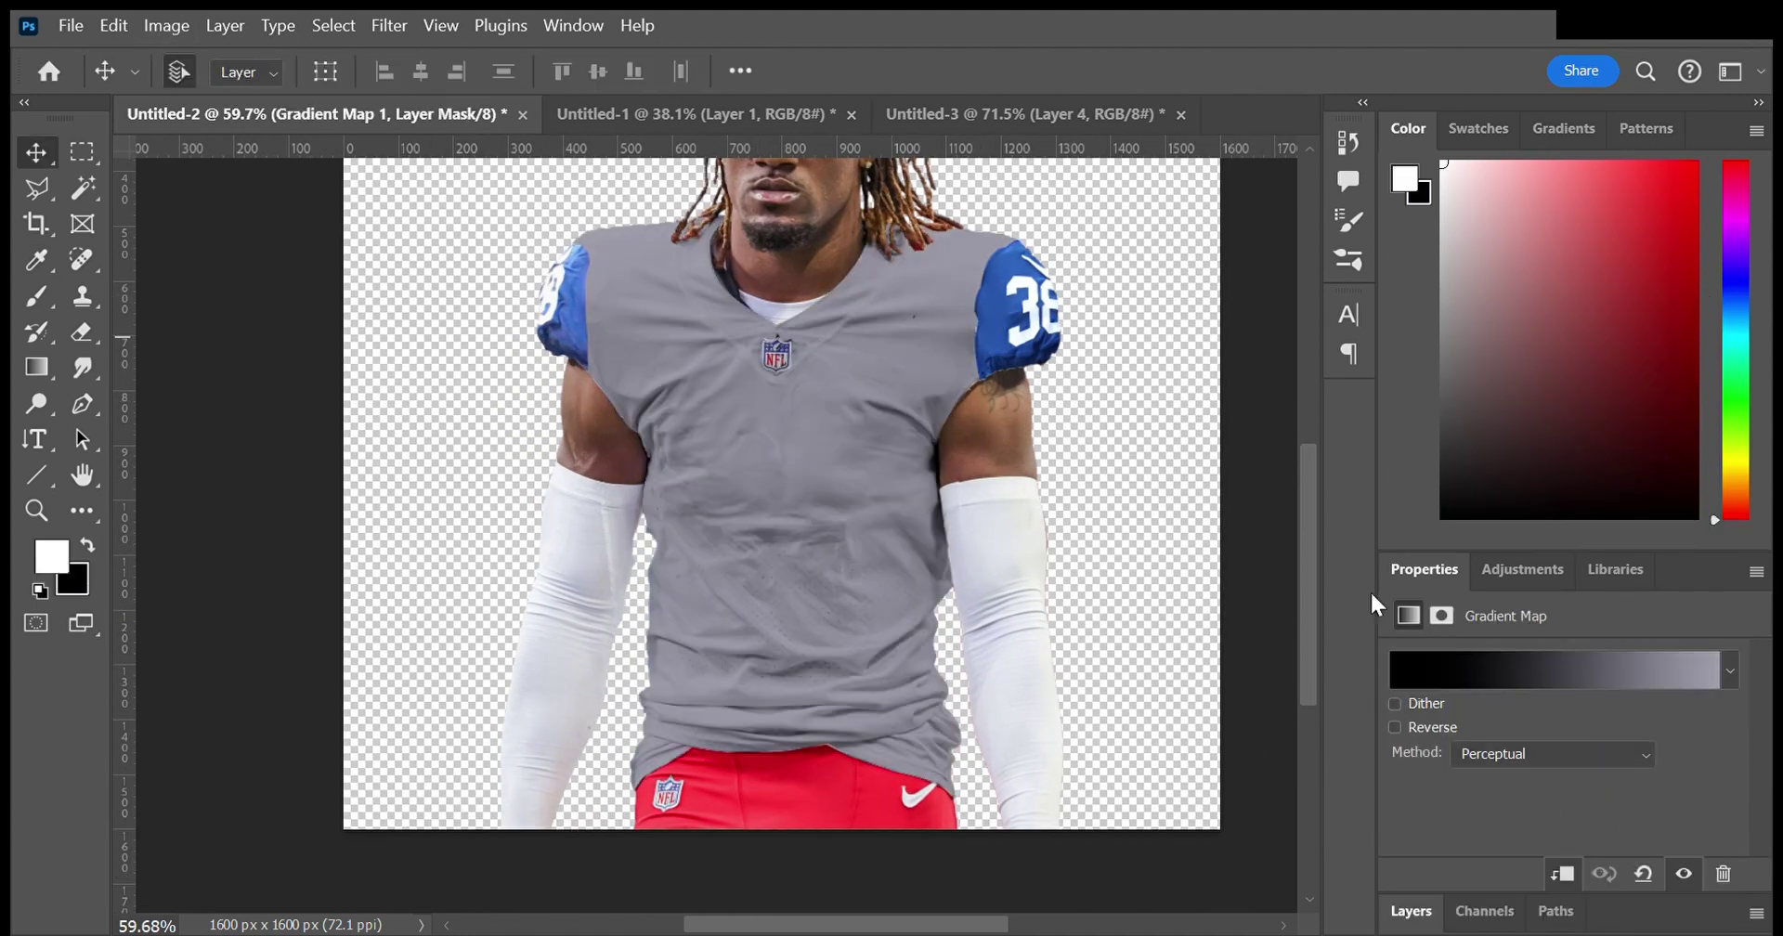
Step: Set the gradient to a saturated royal blue with a white highlight end and confirm
key("i")
left_click(1008, 308)
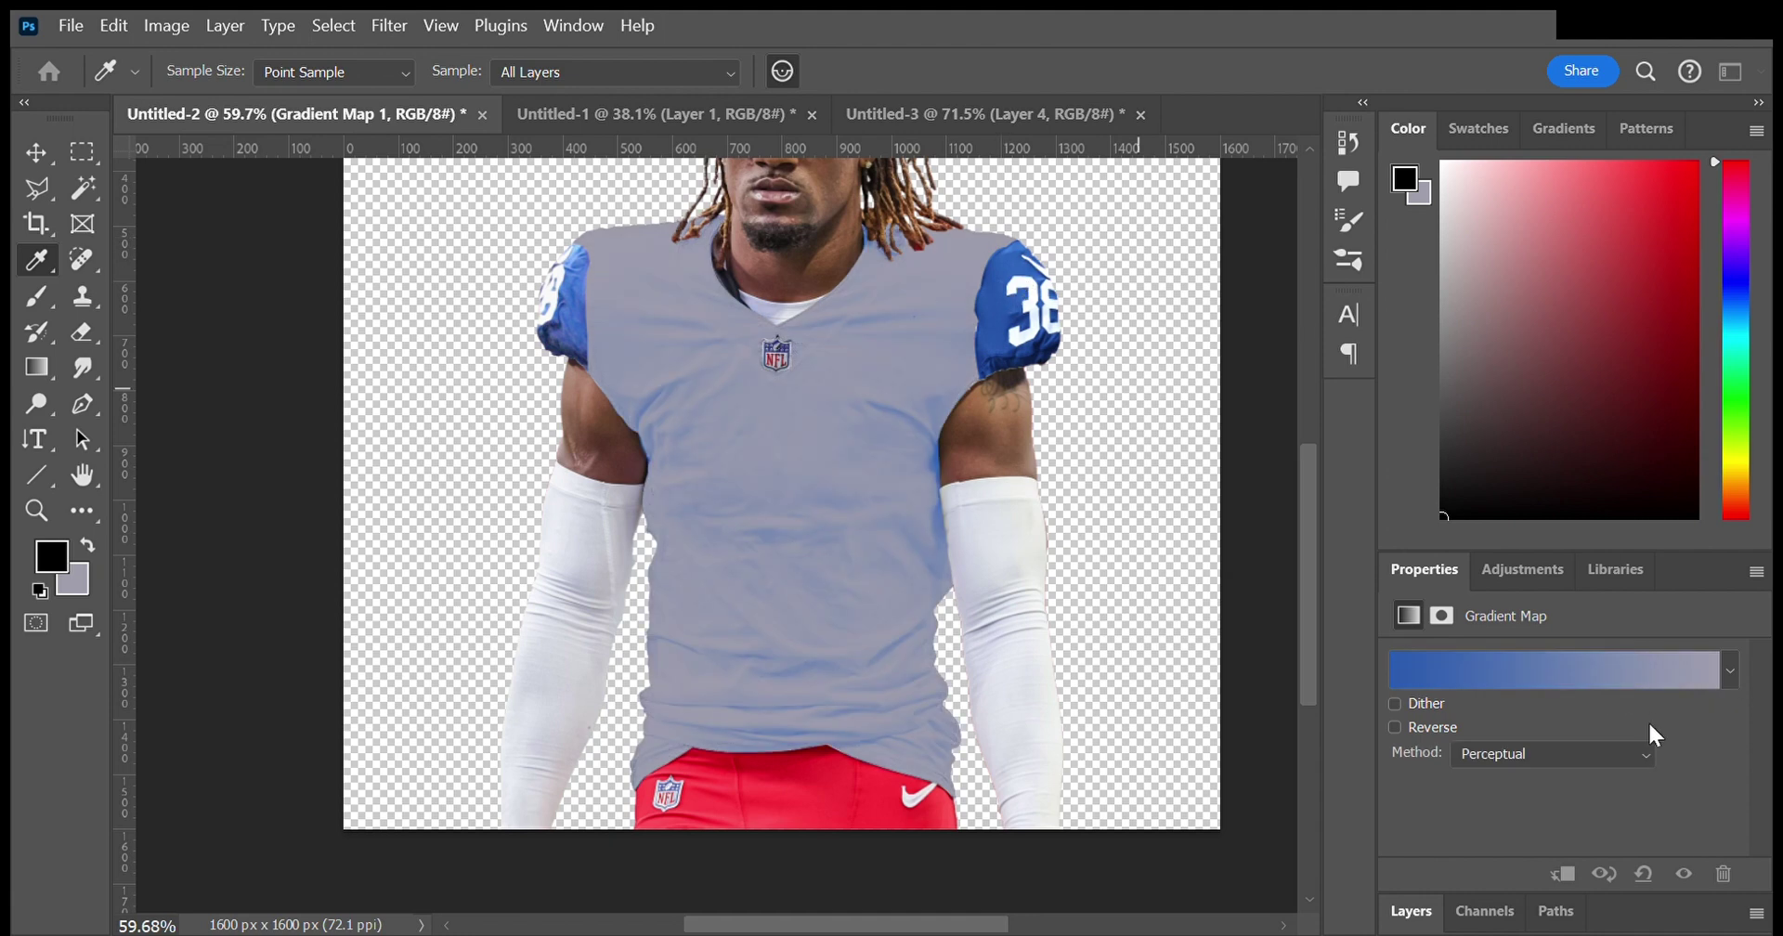
left_click(1052, 381)
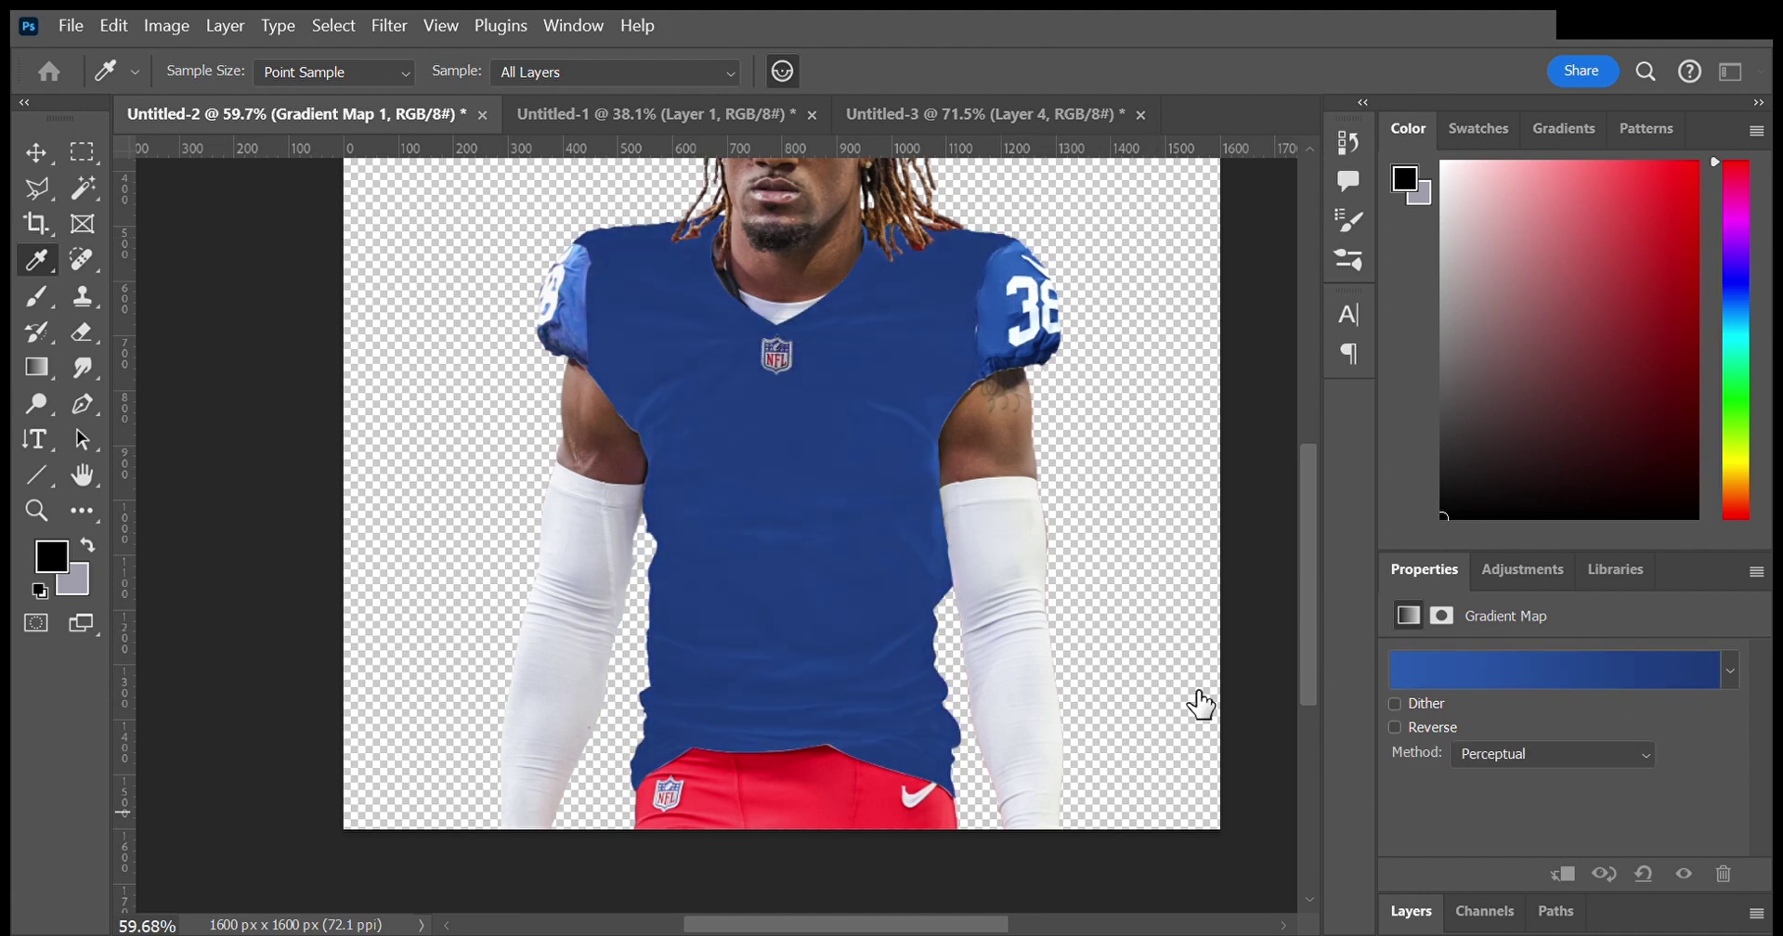
left_click(1013, 327)
left_click(1244, 711)
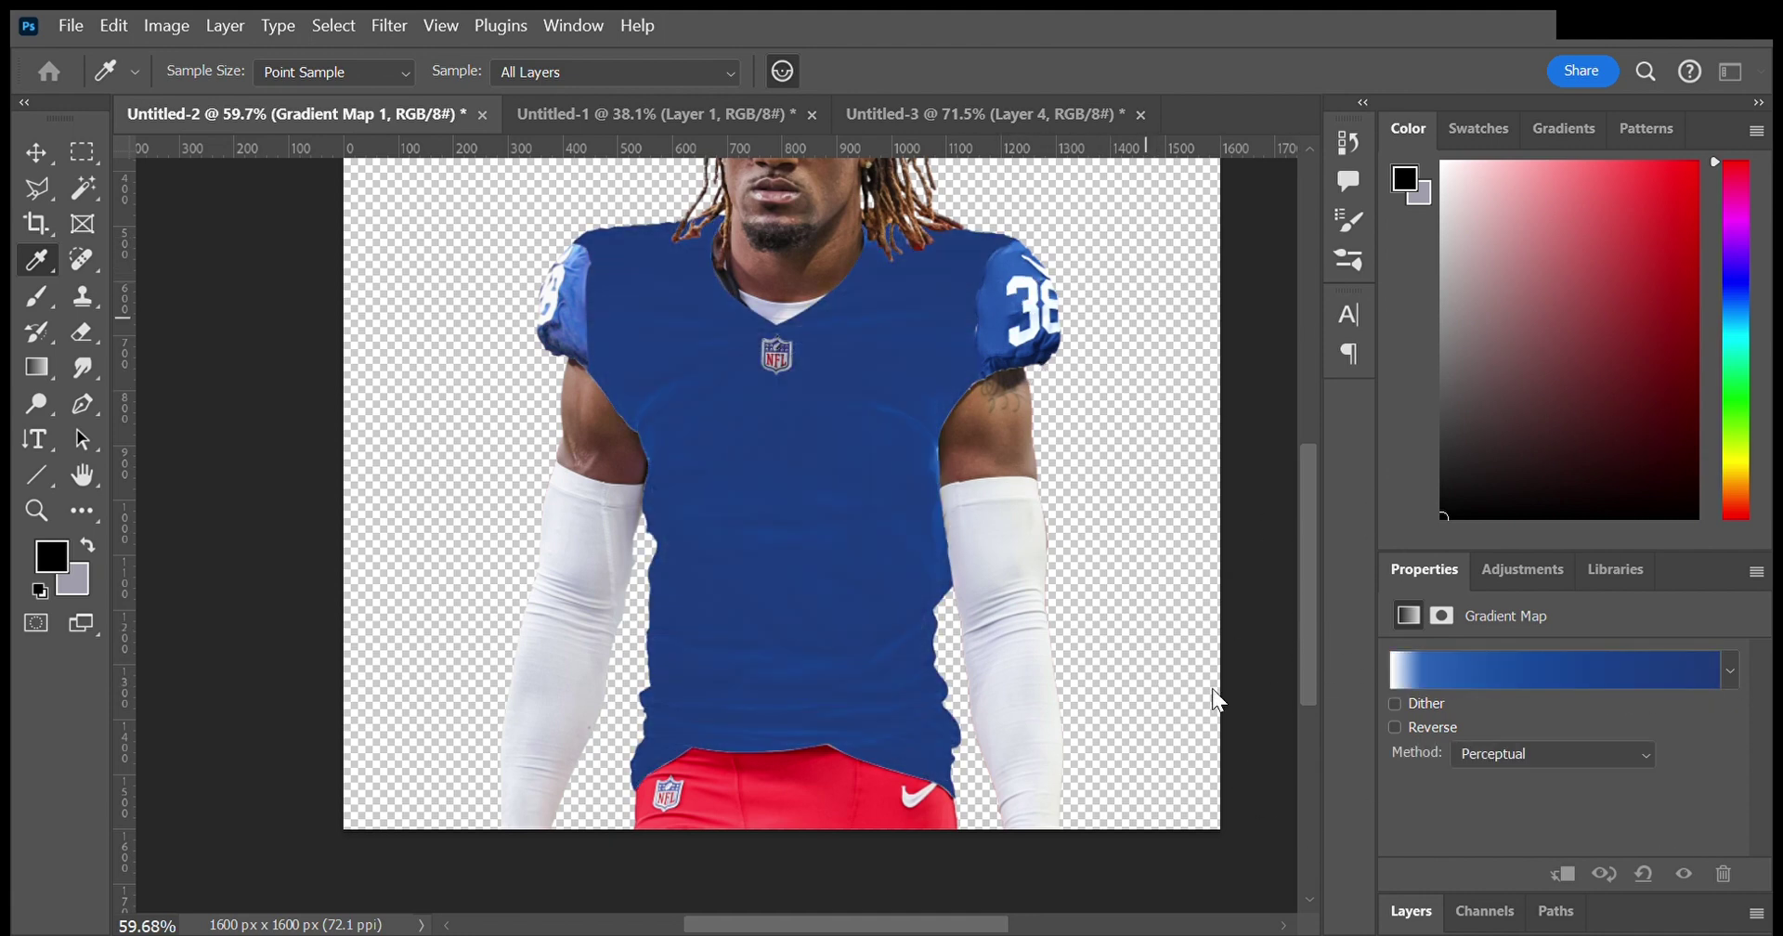
key("Return")
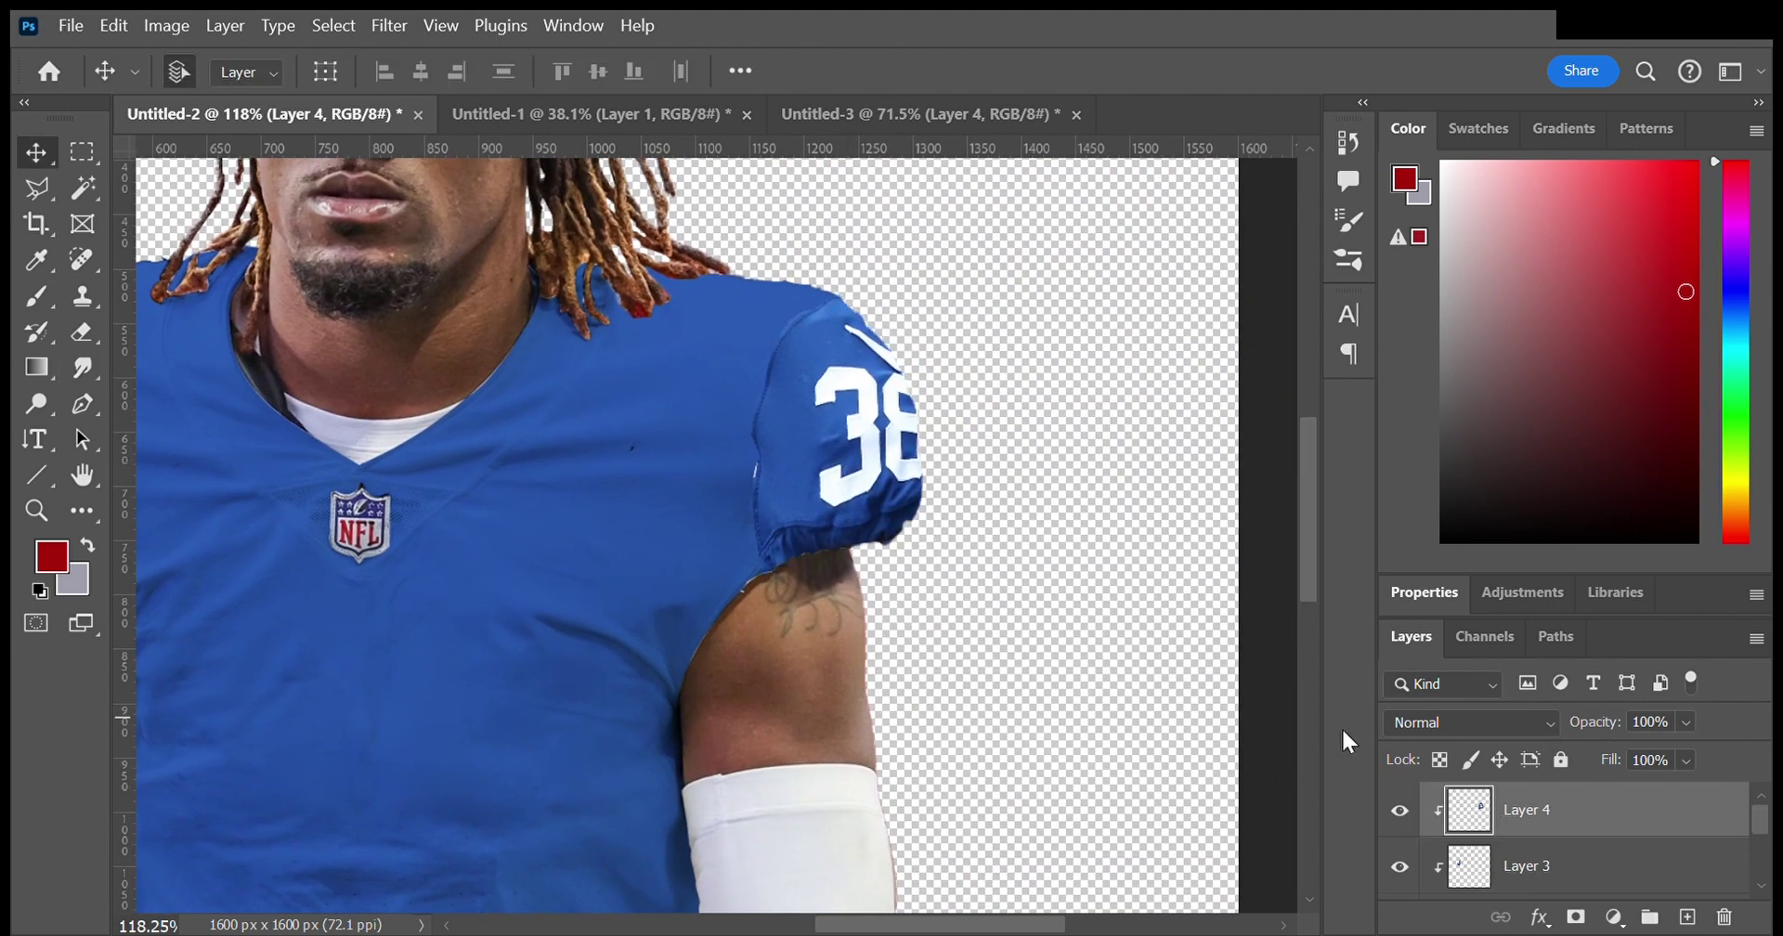
Step: Ready the Smudge tool and zoom to the right sleeve's 38 to blend its leftover flecks
key("r")
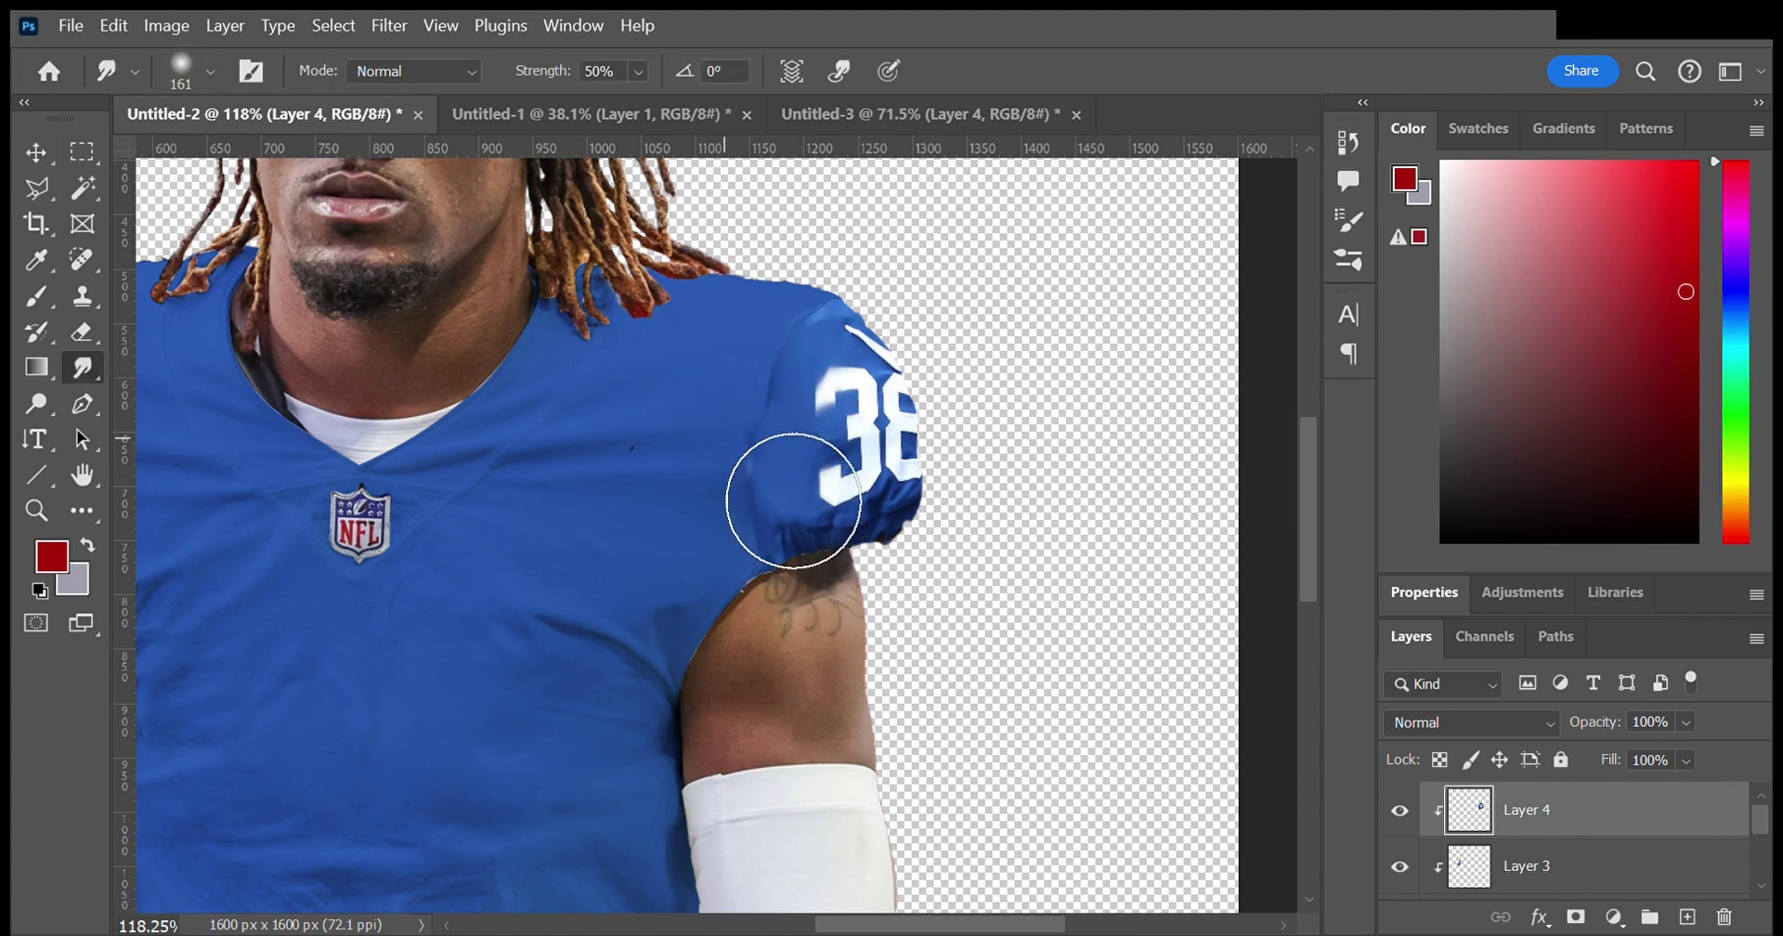
scroll(835, 341, "down", 5)
scroll(894, 472, "up", 2)
scroll(935, 425, "up", 4)
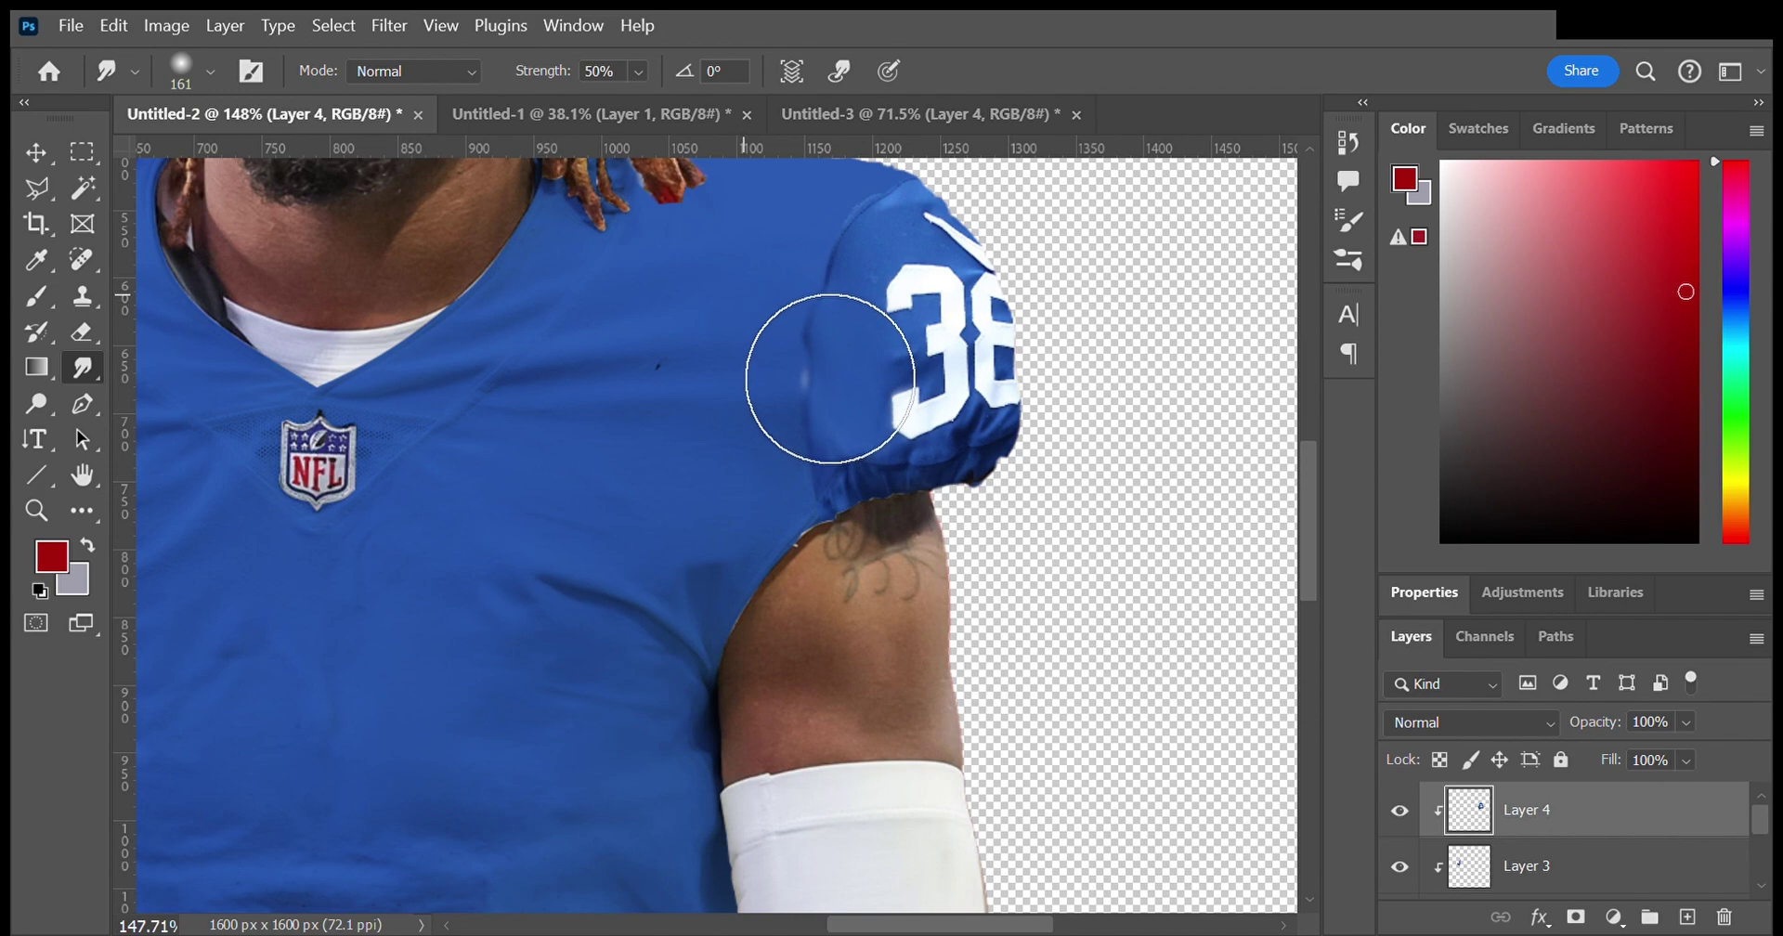
scroll(825, 525, "down", 1)
scroll(777, 418, "down", 2)
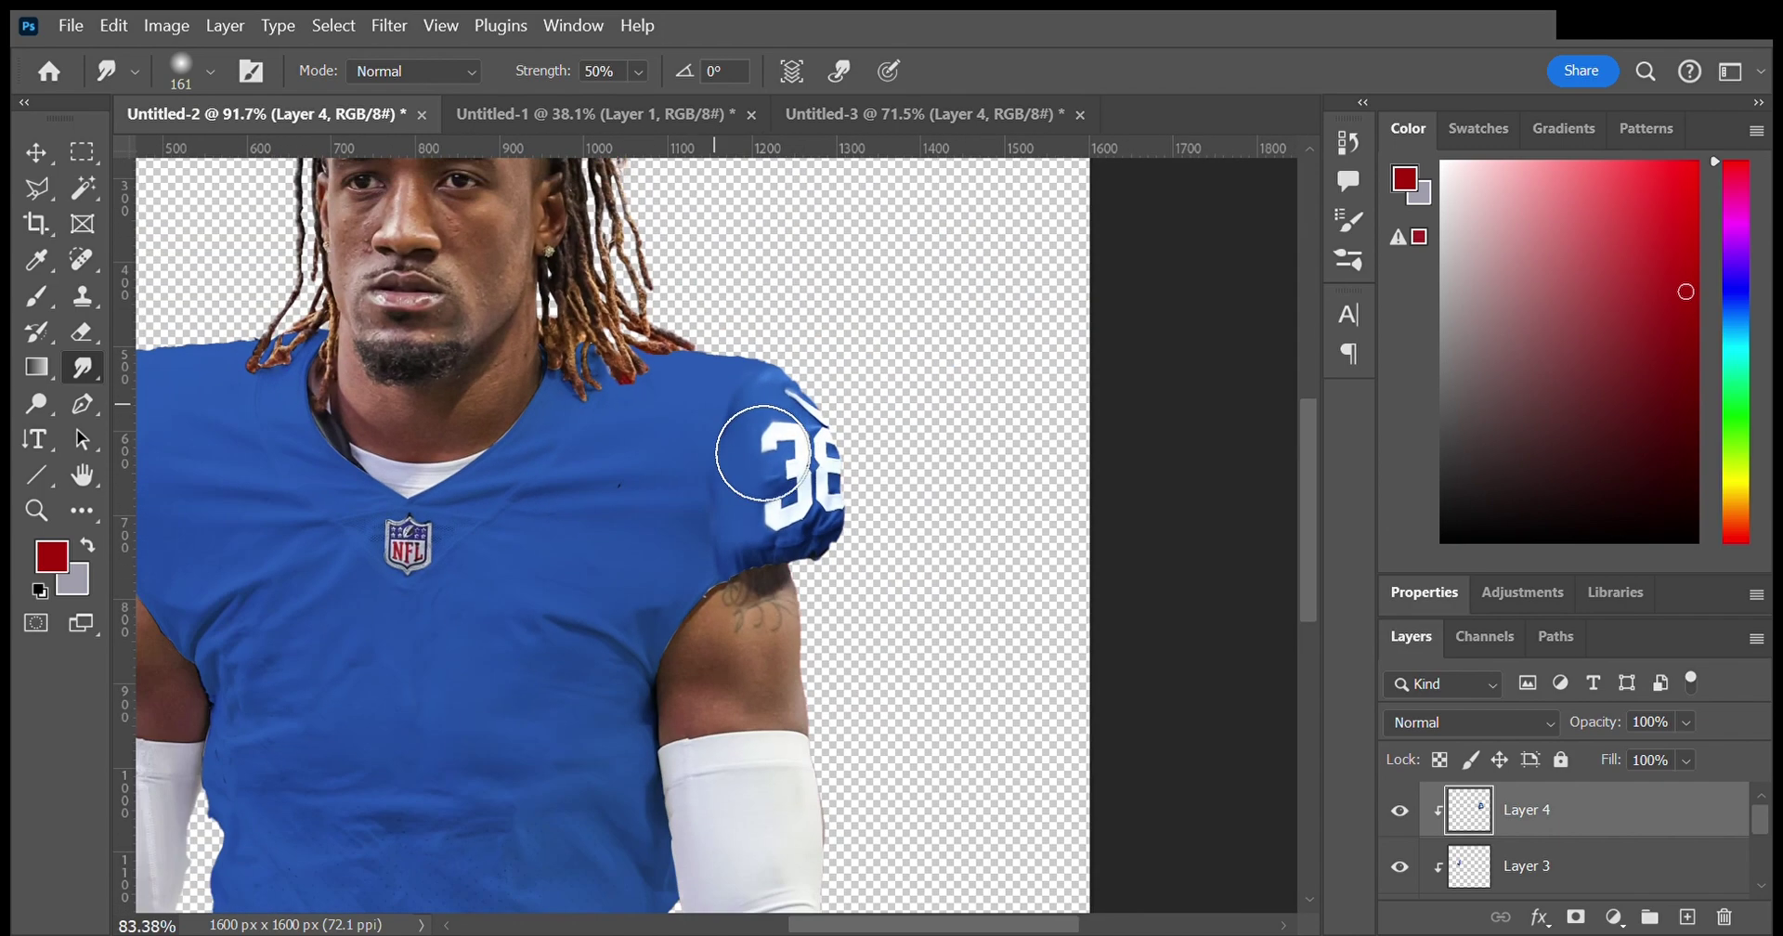
Step: Outline the white shoulder stripe in the Colts reference photo with the Pen tool
scroll(776, 439, "down", 3)
scroll(867, 557, "up", 1)
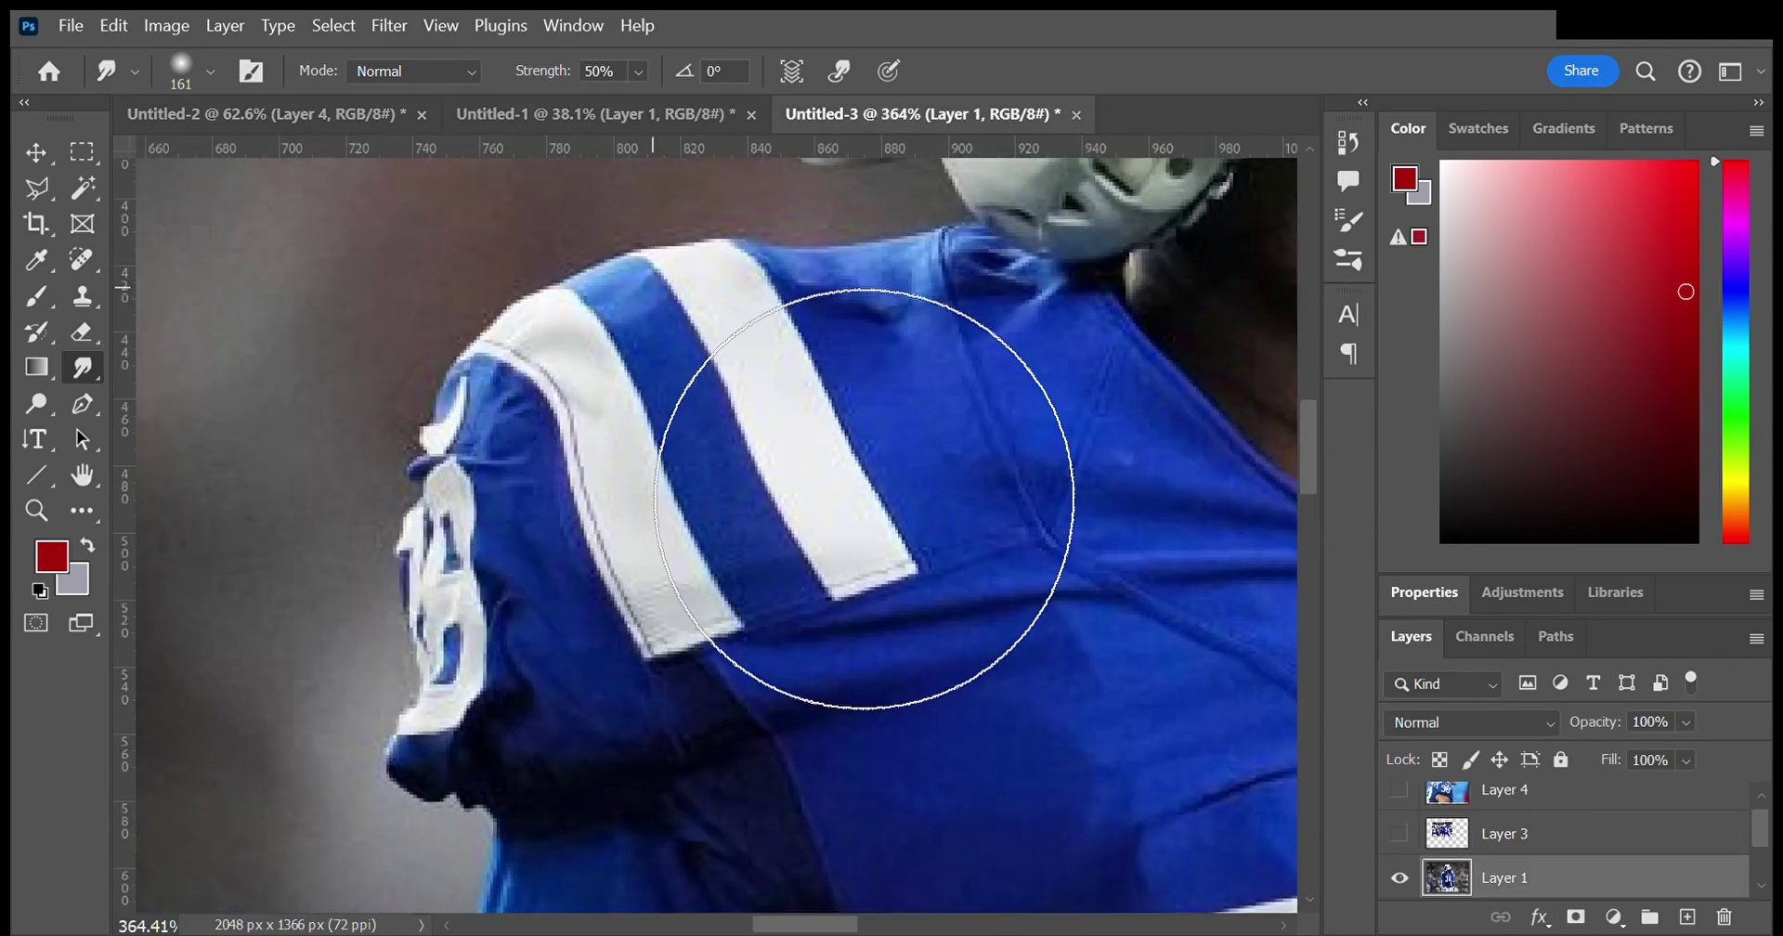
key("p")
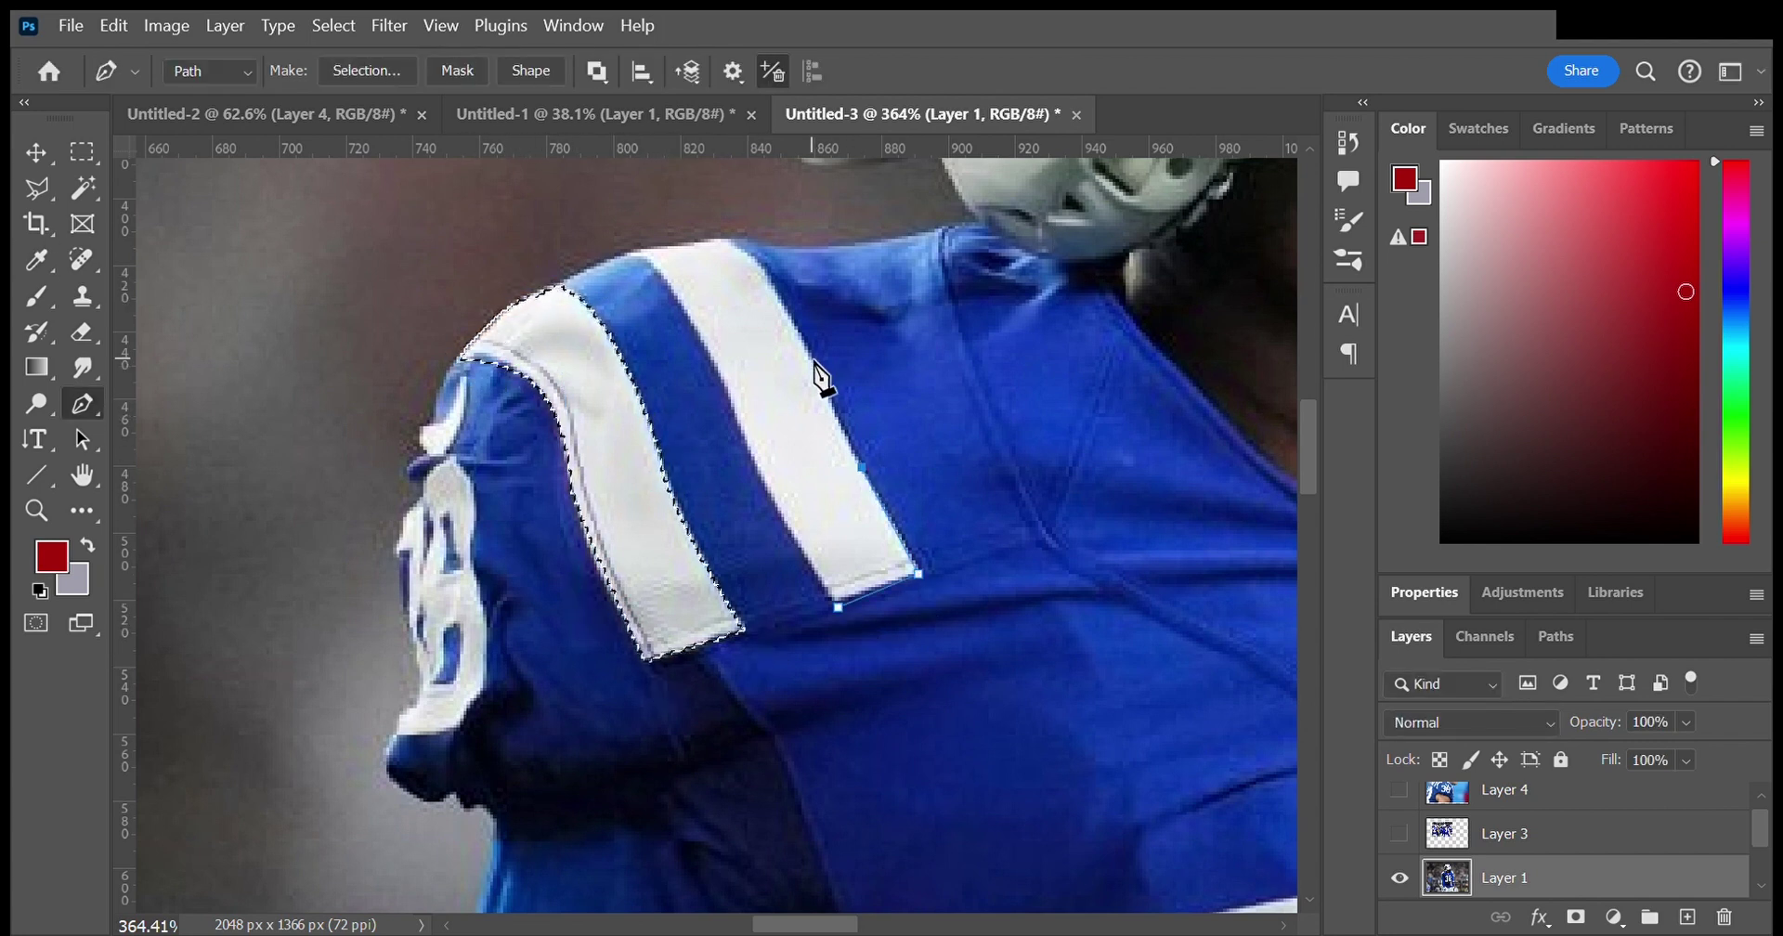
left_click(629, 252)
left_click(711, 354)
left_click(750, 453)
left_click(791, 530)
left_click(825, 583)
left_click(838, 608)
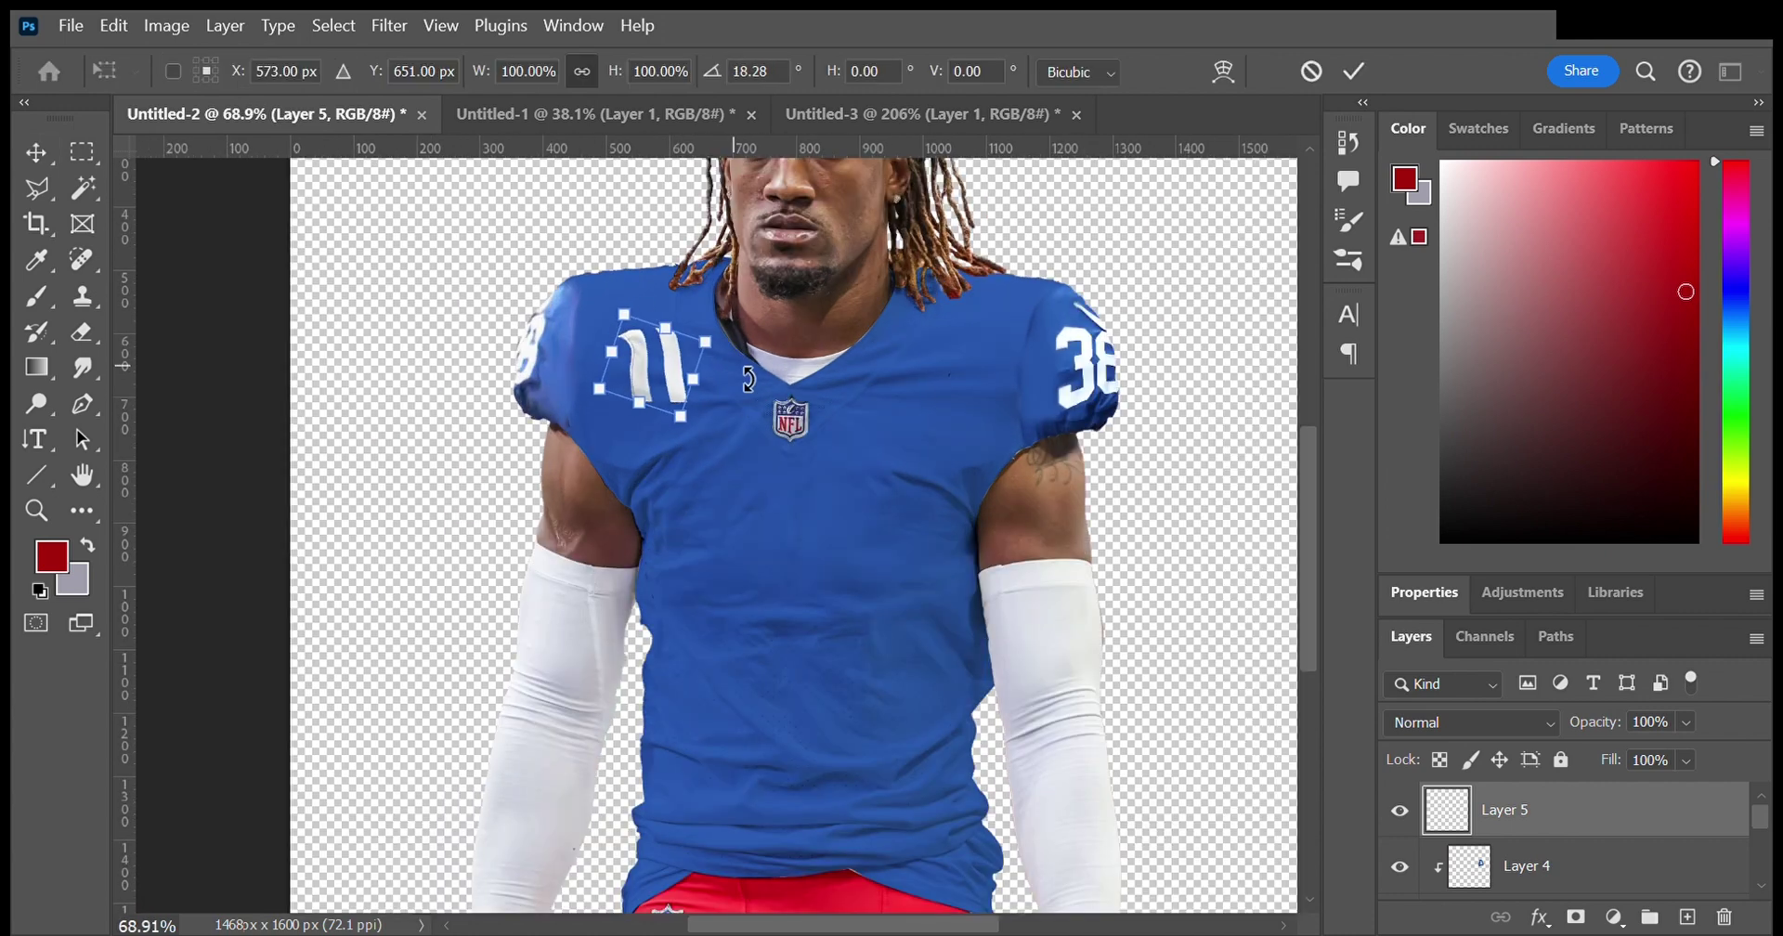
Step: Clip the pasted stripes to the jersey and fit them over the left shoulder at about 198%
key("Escape")
left_click(1616, 836, "alt")
key("ctrl+t")
left_click_drag(650, 409, 698, 415)
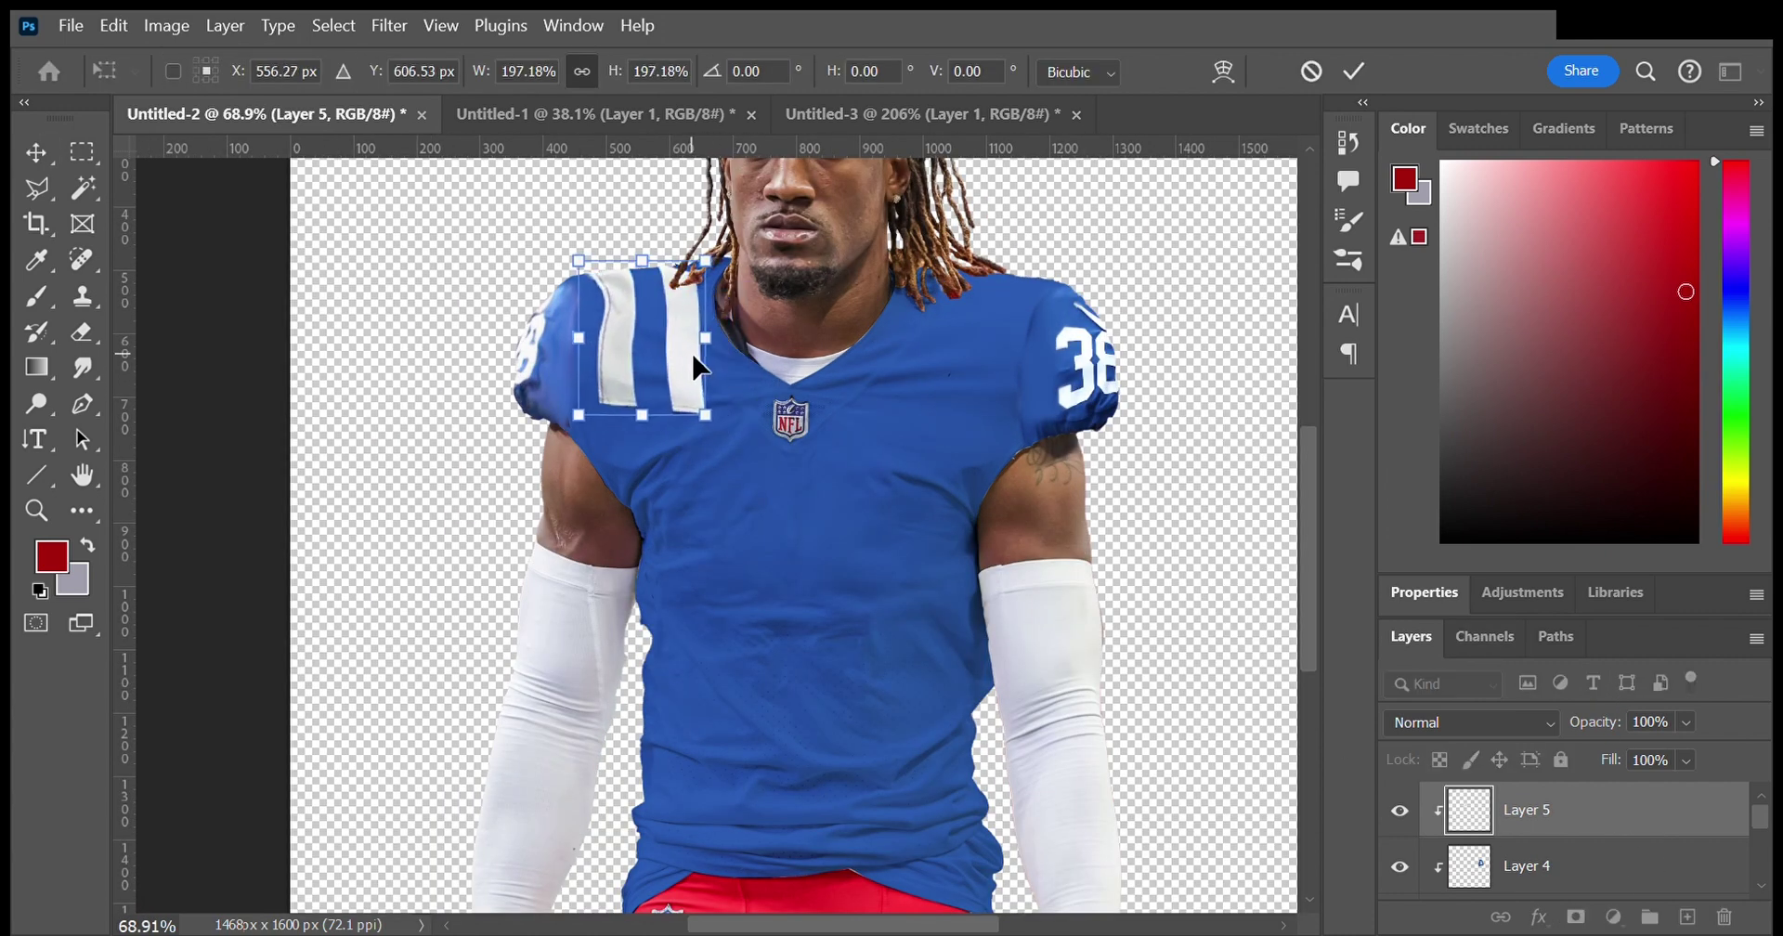
left_click_drag(594, 338, 584, 351)
left_click_drag(654, 261, 641, 245)
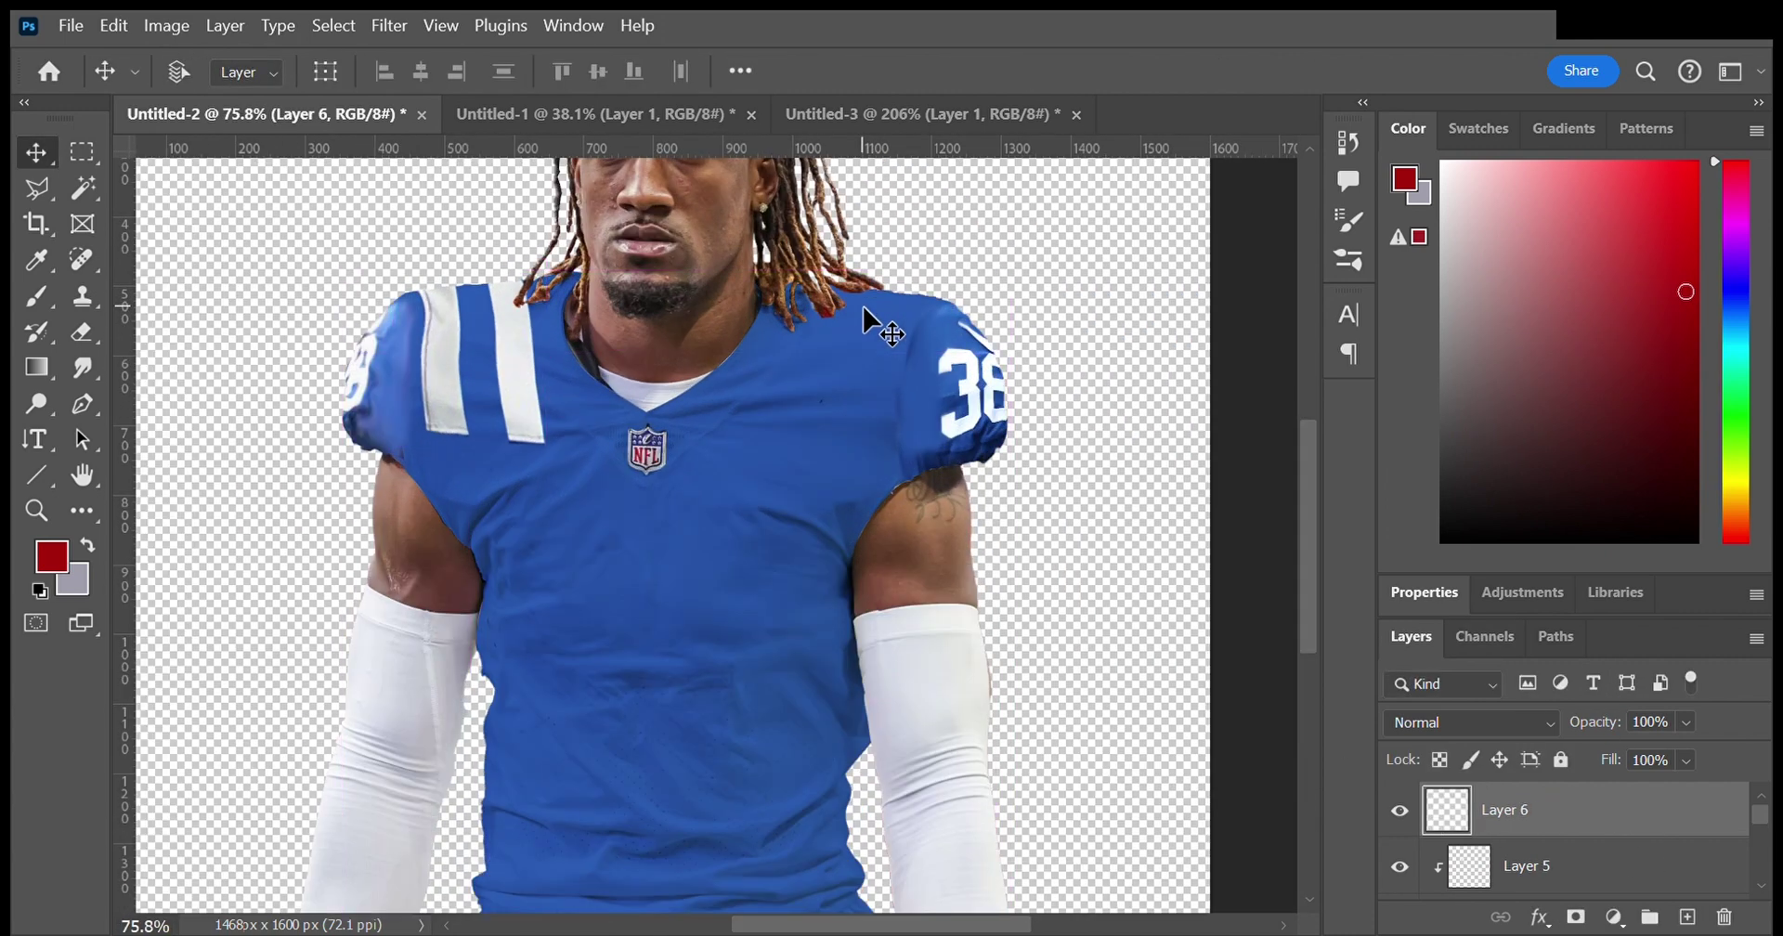
Step: Place the stripe copy on the right shoulder and commit it
key("ctrl+t")
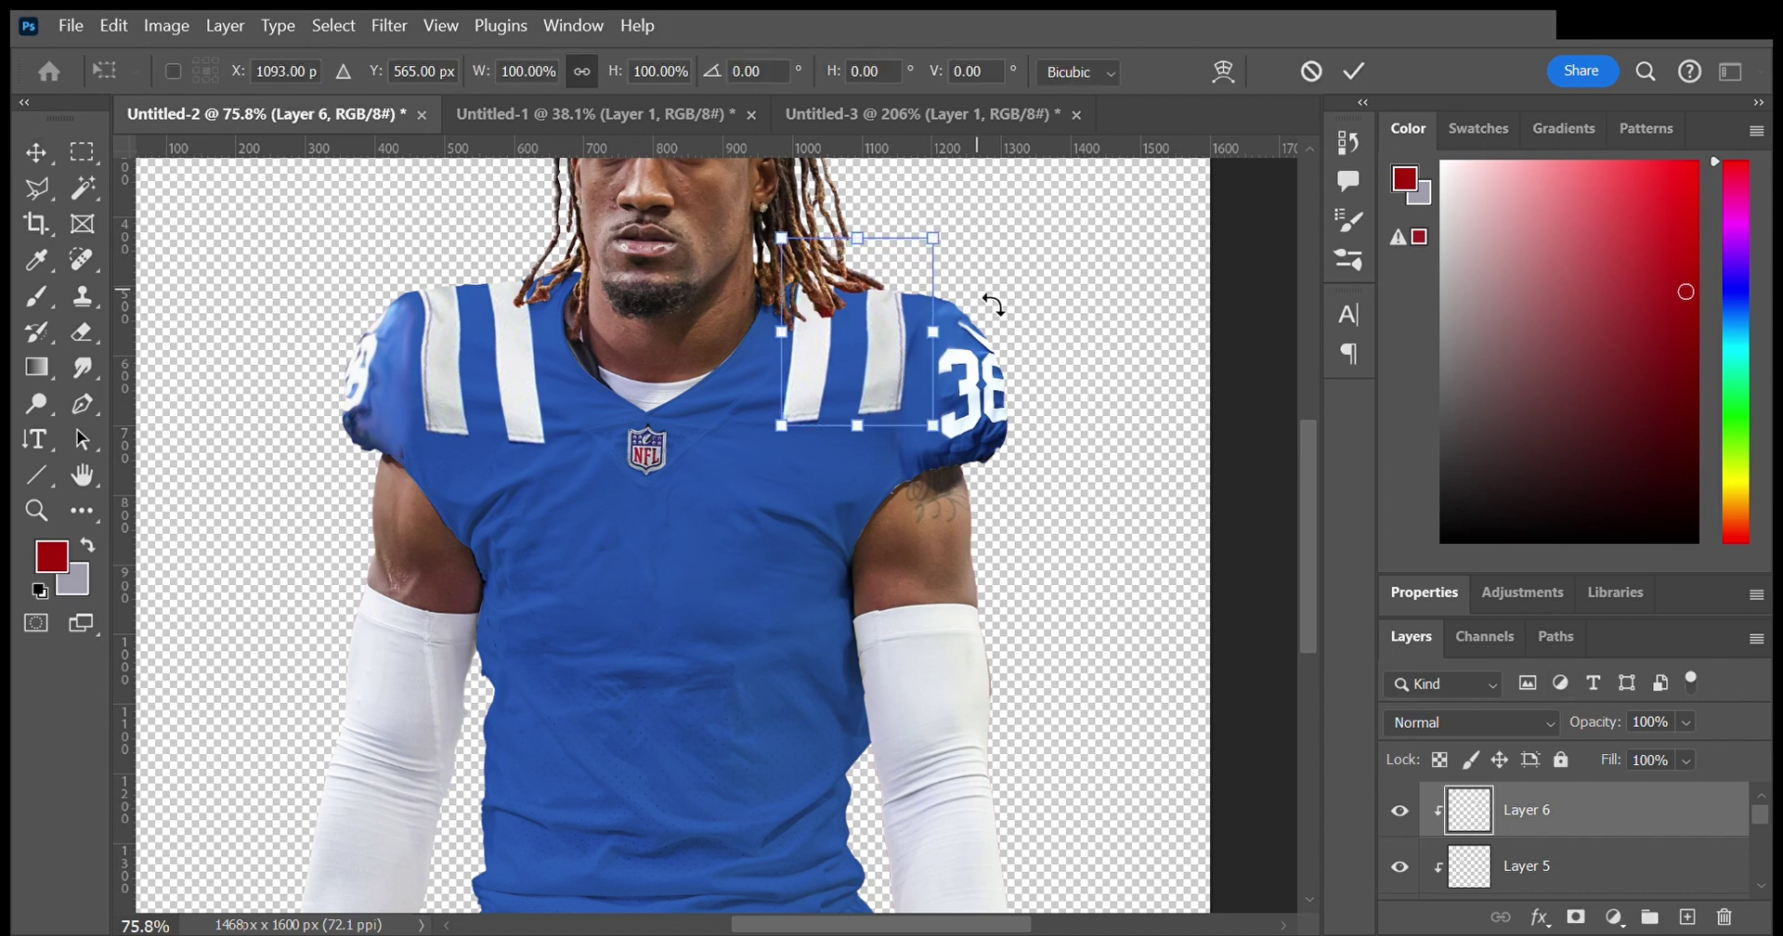
left_click_drag(891, 269, 882, 315)
key("Return")
scroll(808, 585, "down", 2)
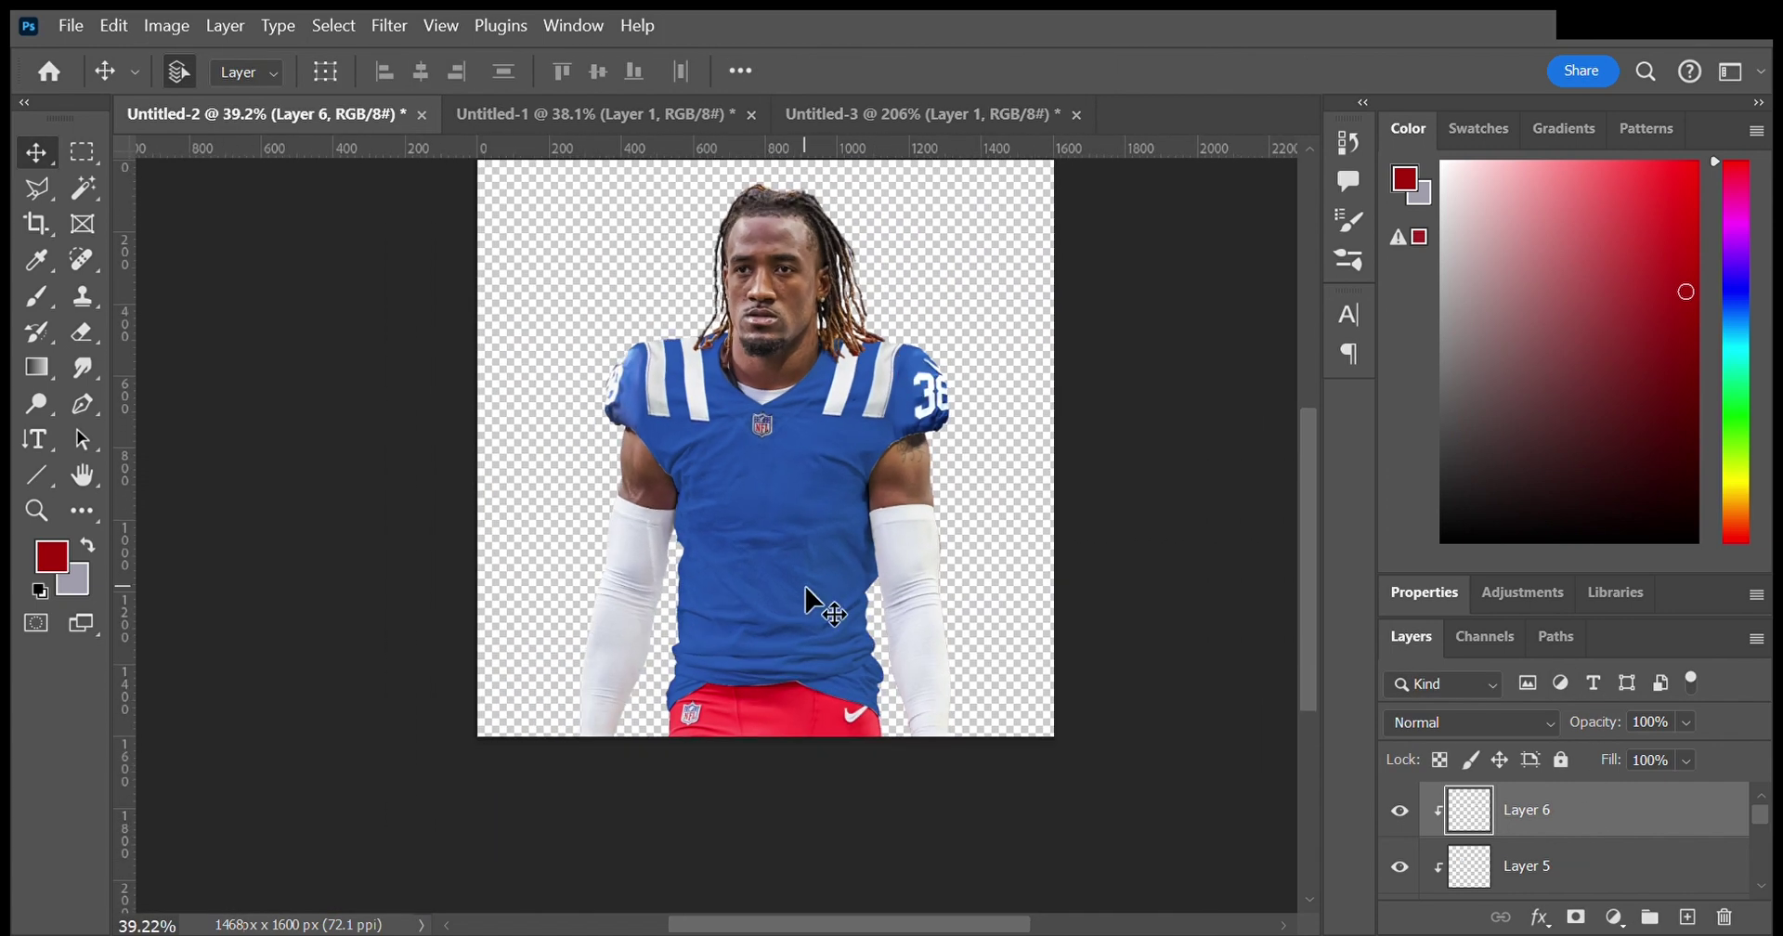
scroll(677, 630, "up", 3)
Step: Back in the reference photo, bring the 38 into view and begin outlining the 3
key("ctrl+Tab")
key("ctrl+Tab")
left_click_drag(731, 455, 666, 425)
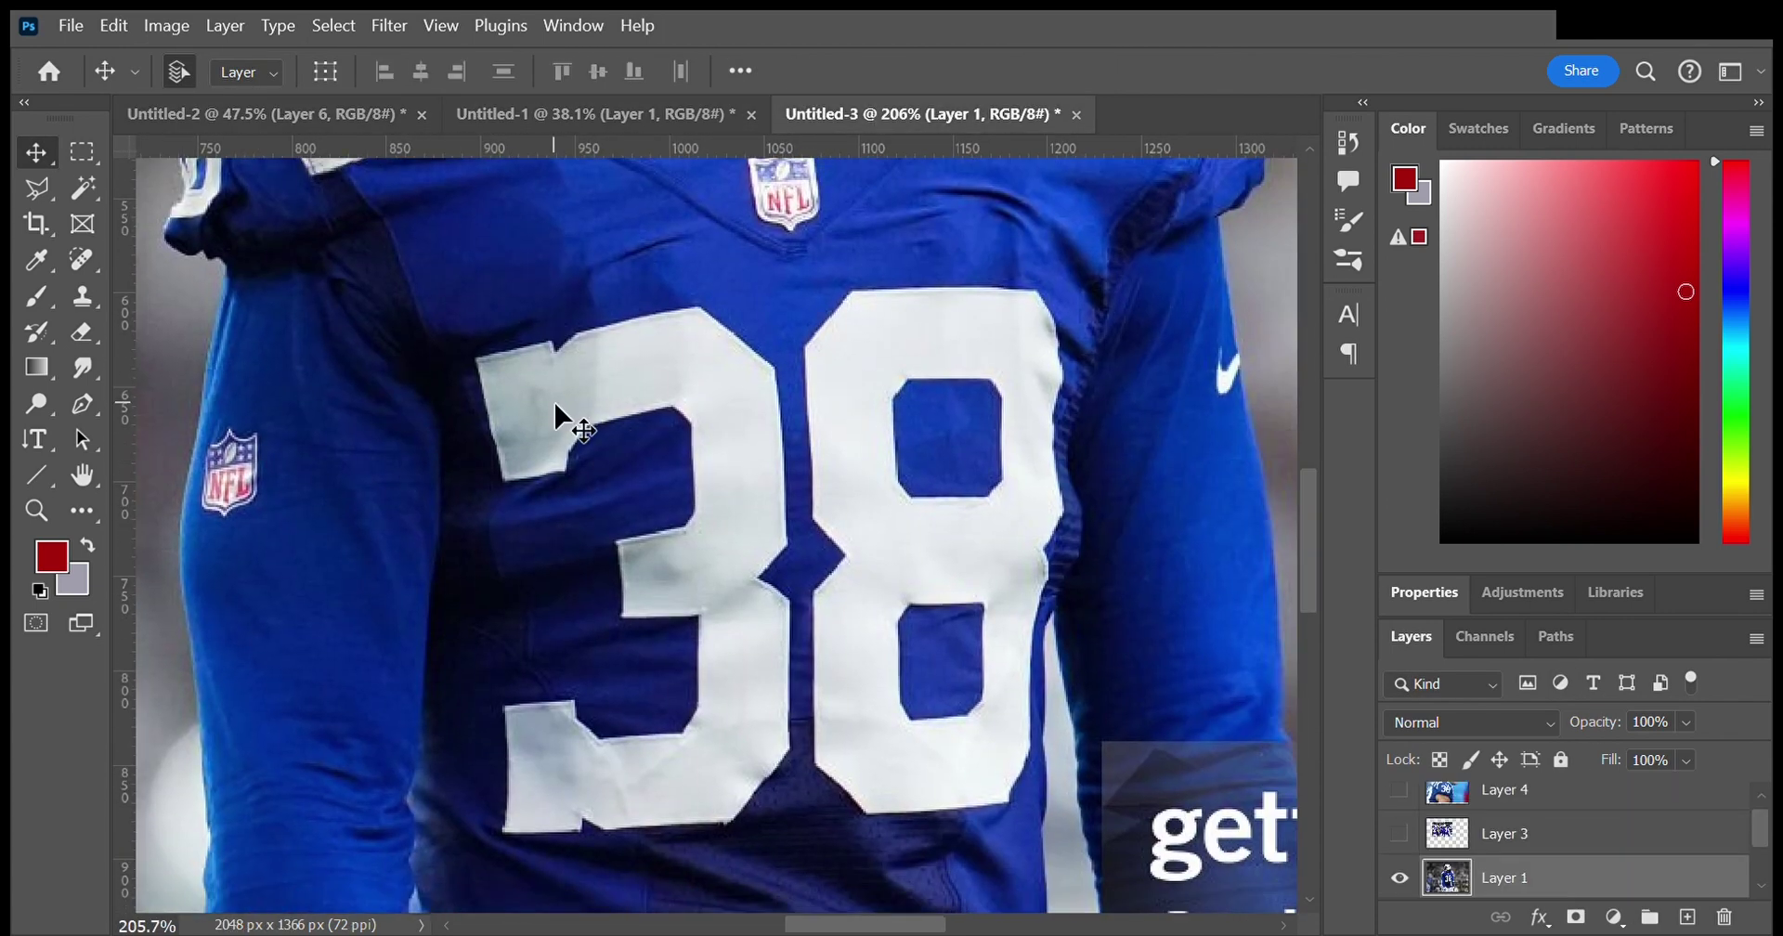
key("p")
left_click(476, 360)
left_click(504, 479)
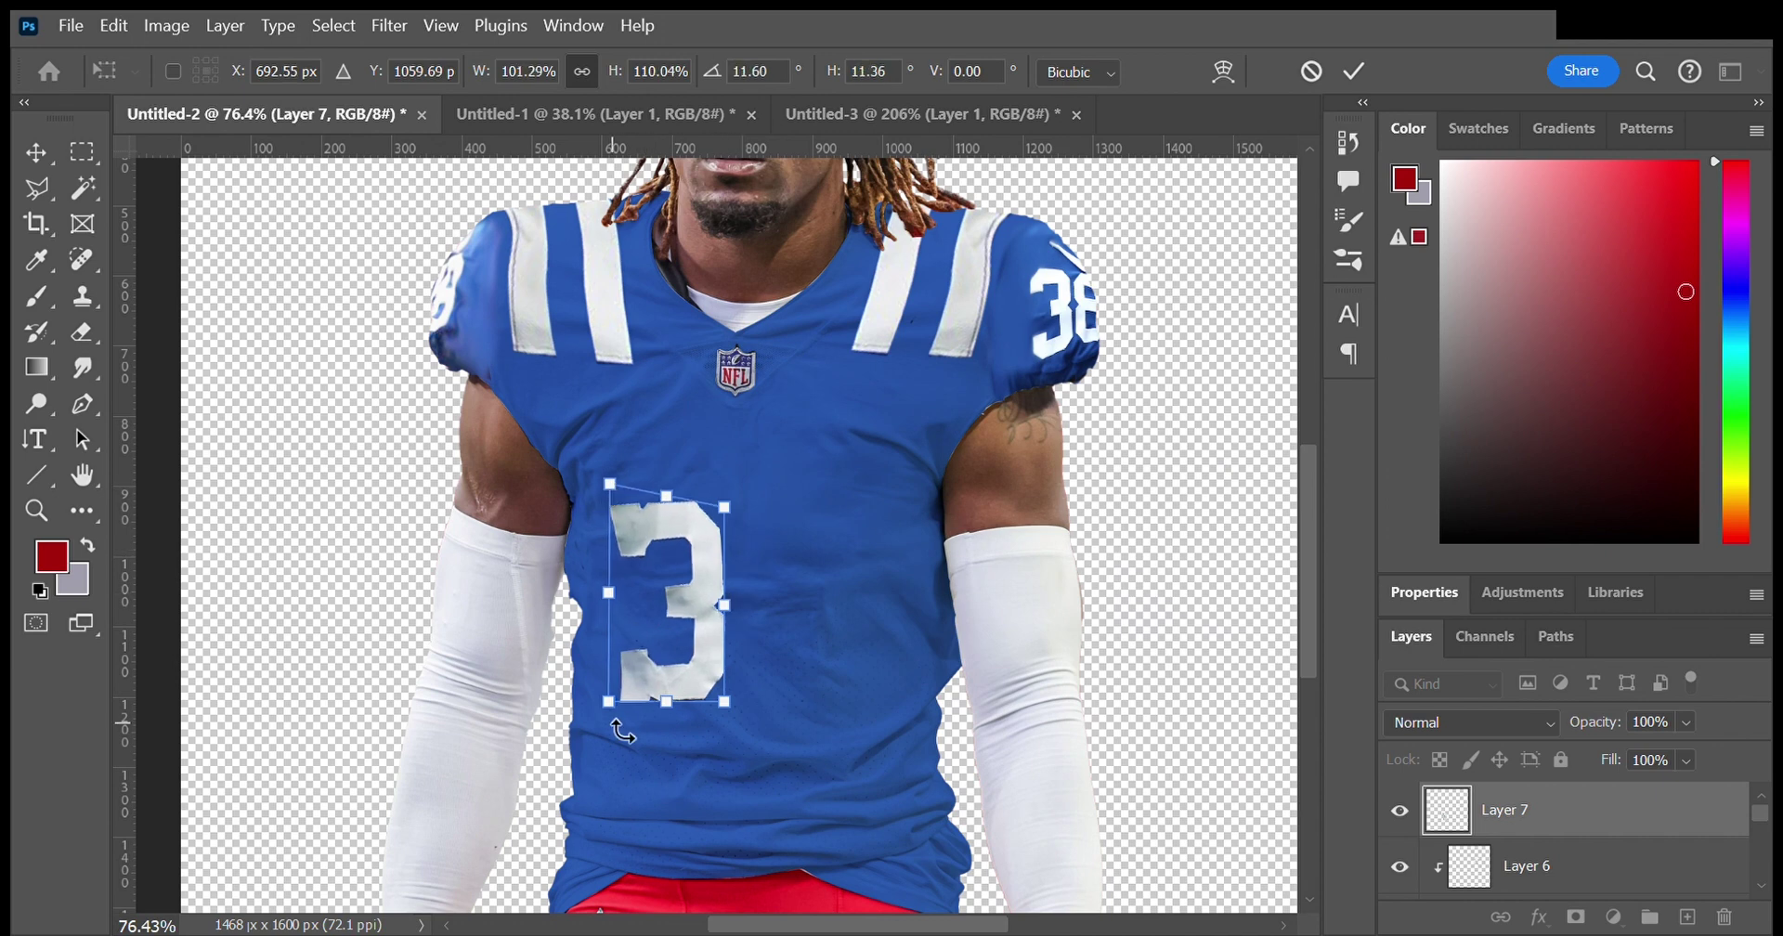
Step: Enlarge and tilt the 3 on the chest and confirm its size and angle
mouse_move(613, 515)
left_mouse_down()
mouse_move(711, 492)
mouse_move(710, 467)
left_mouse_up()
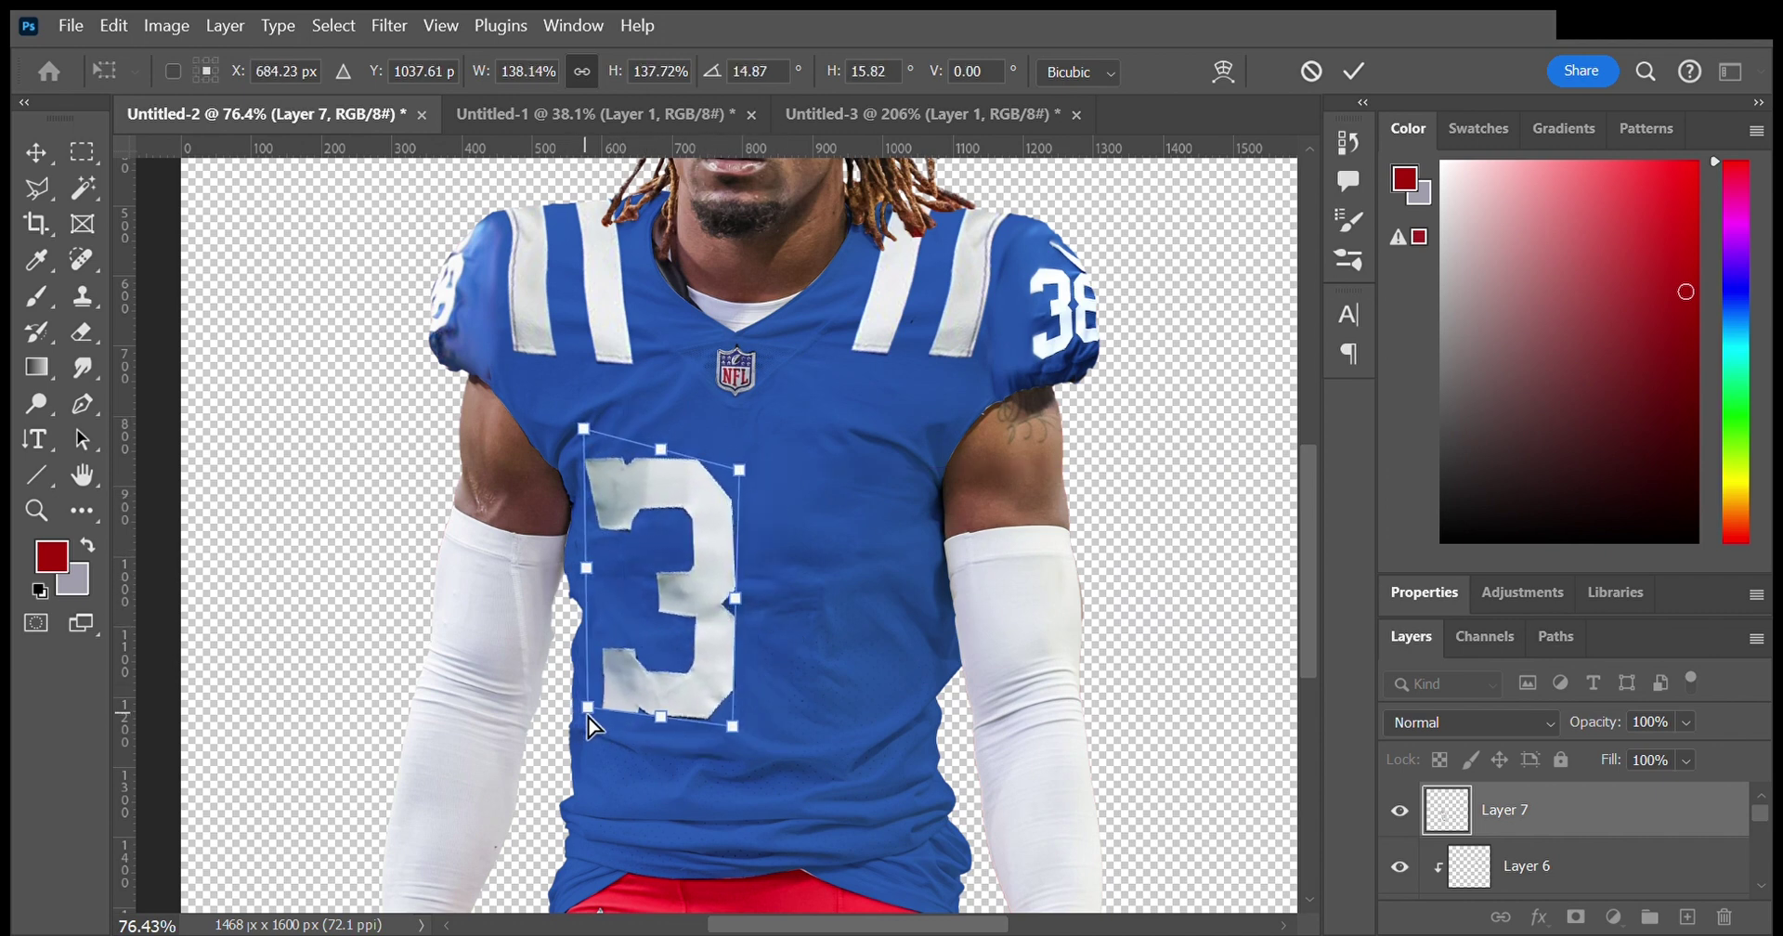
key("Return")
left_click(595, 113)
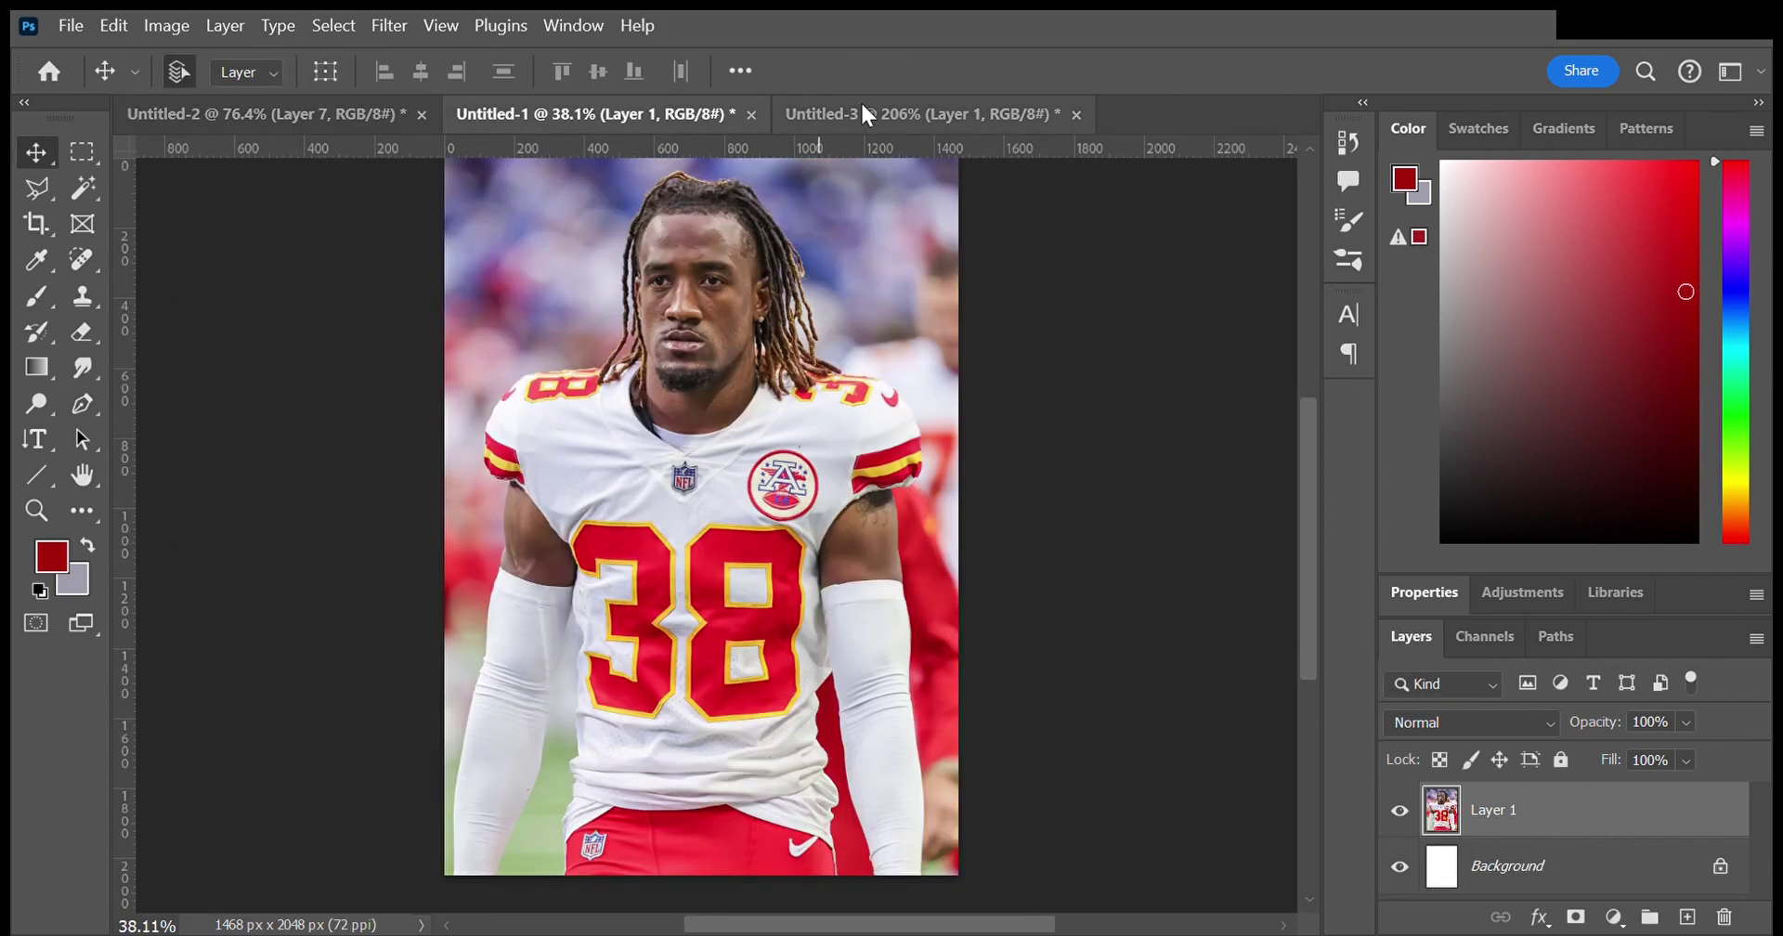
left_click(860, 112)
Step: Trace the 8 in the reference photo as a selection and cut out its upper hole
key("p")
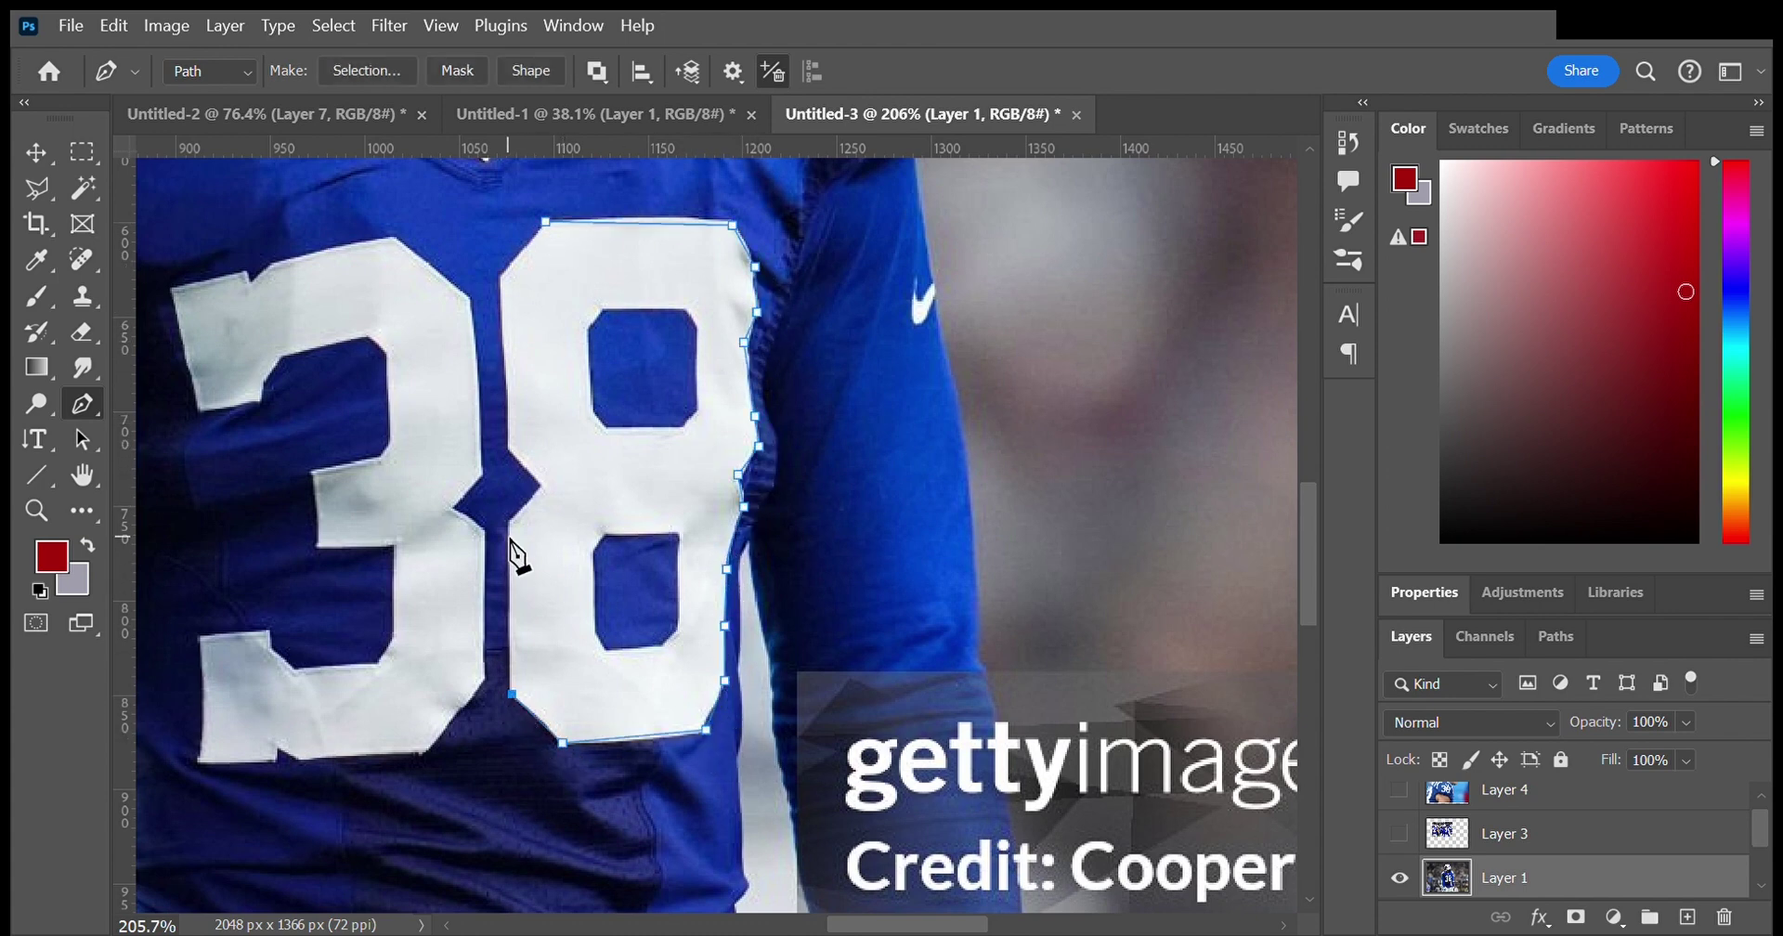
left_click(546, 223)
key("ctrl+Return")
left_click(603, 313)
left_click(689, 310)
left_click(697, 405)
left_click(608, 428)
left_click(604, 313)
key("ctrl+Return")
Step: Trace the 8's lower hole and cut it out of the selection
left_click(606, 536)
left_click(680, 535)
left_click(680, 622)
left_click(605, 536)
key("ctrl+Return")
Step: Move the 8 into the player document and scale it beside the 3 to match
key("v")
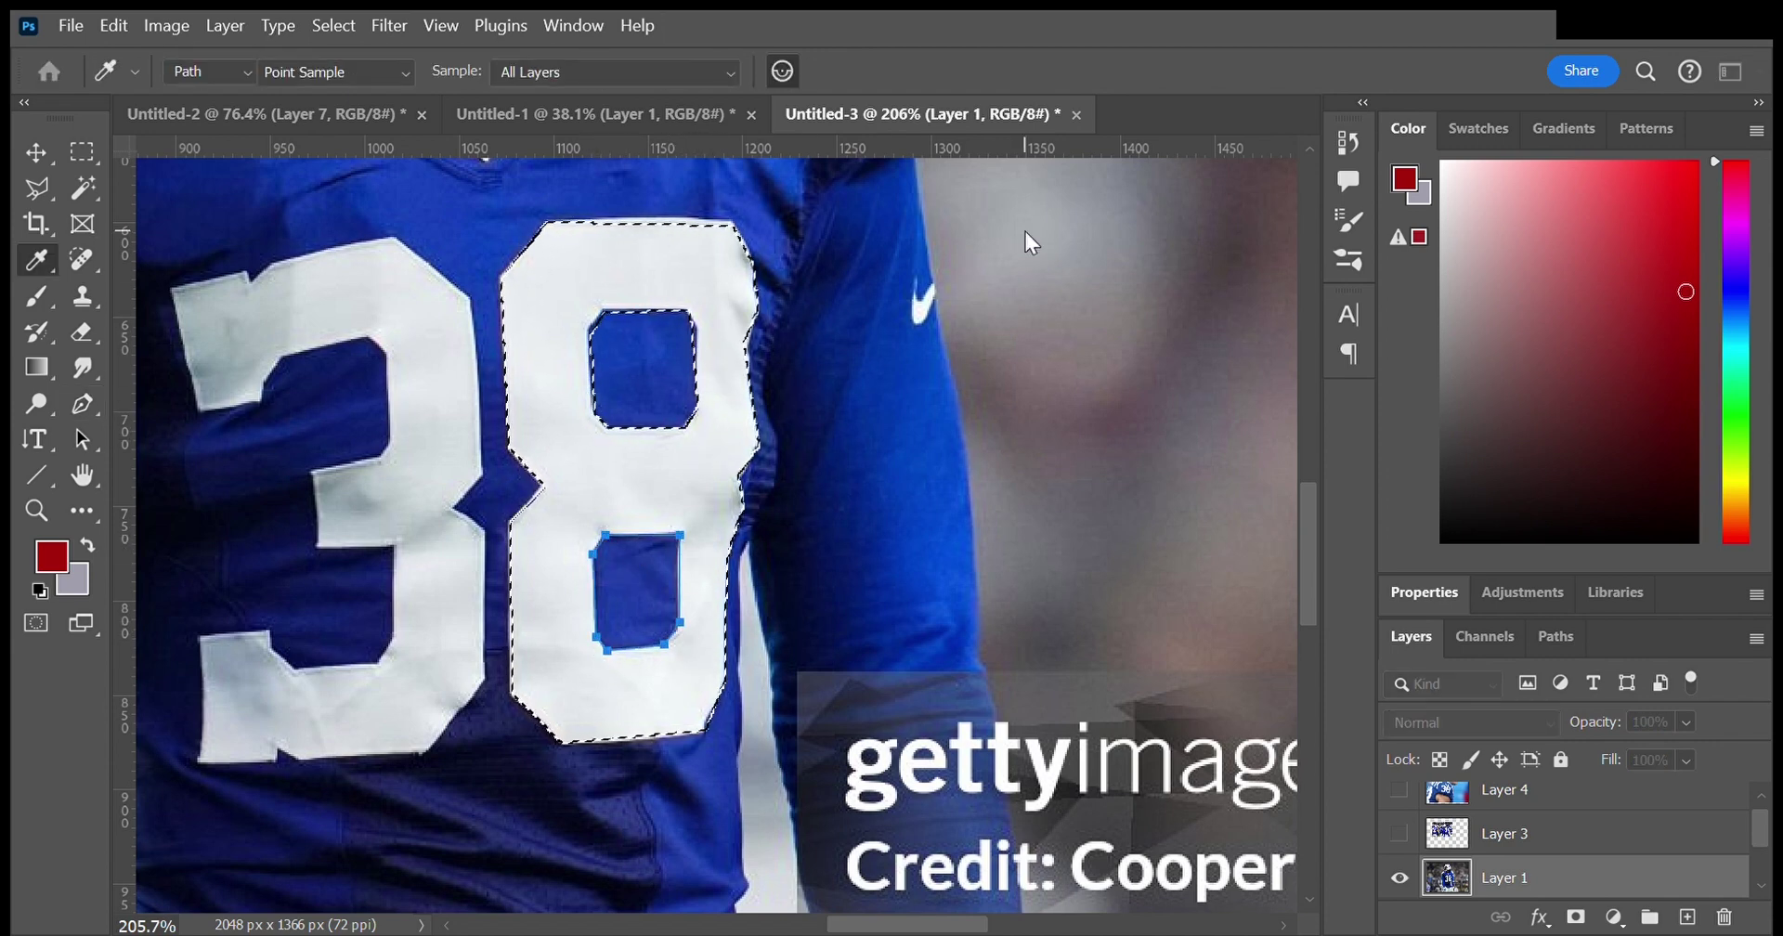
key("ctrl+0")
mouse_move(687, 428)
left_mouse_down()
mouse_move(409, 128)
mouse_move(818, 650)
left_mouse_up()
key("ctrl+t")
left_click_drag(892, 744, 908, 683)
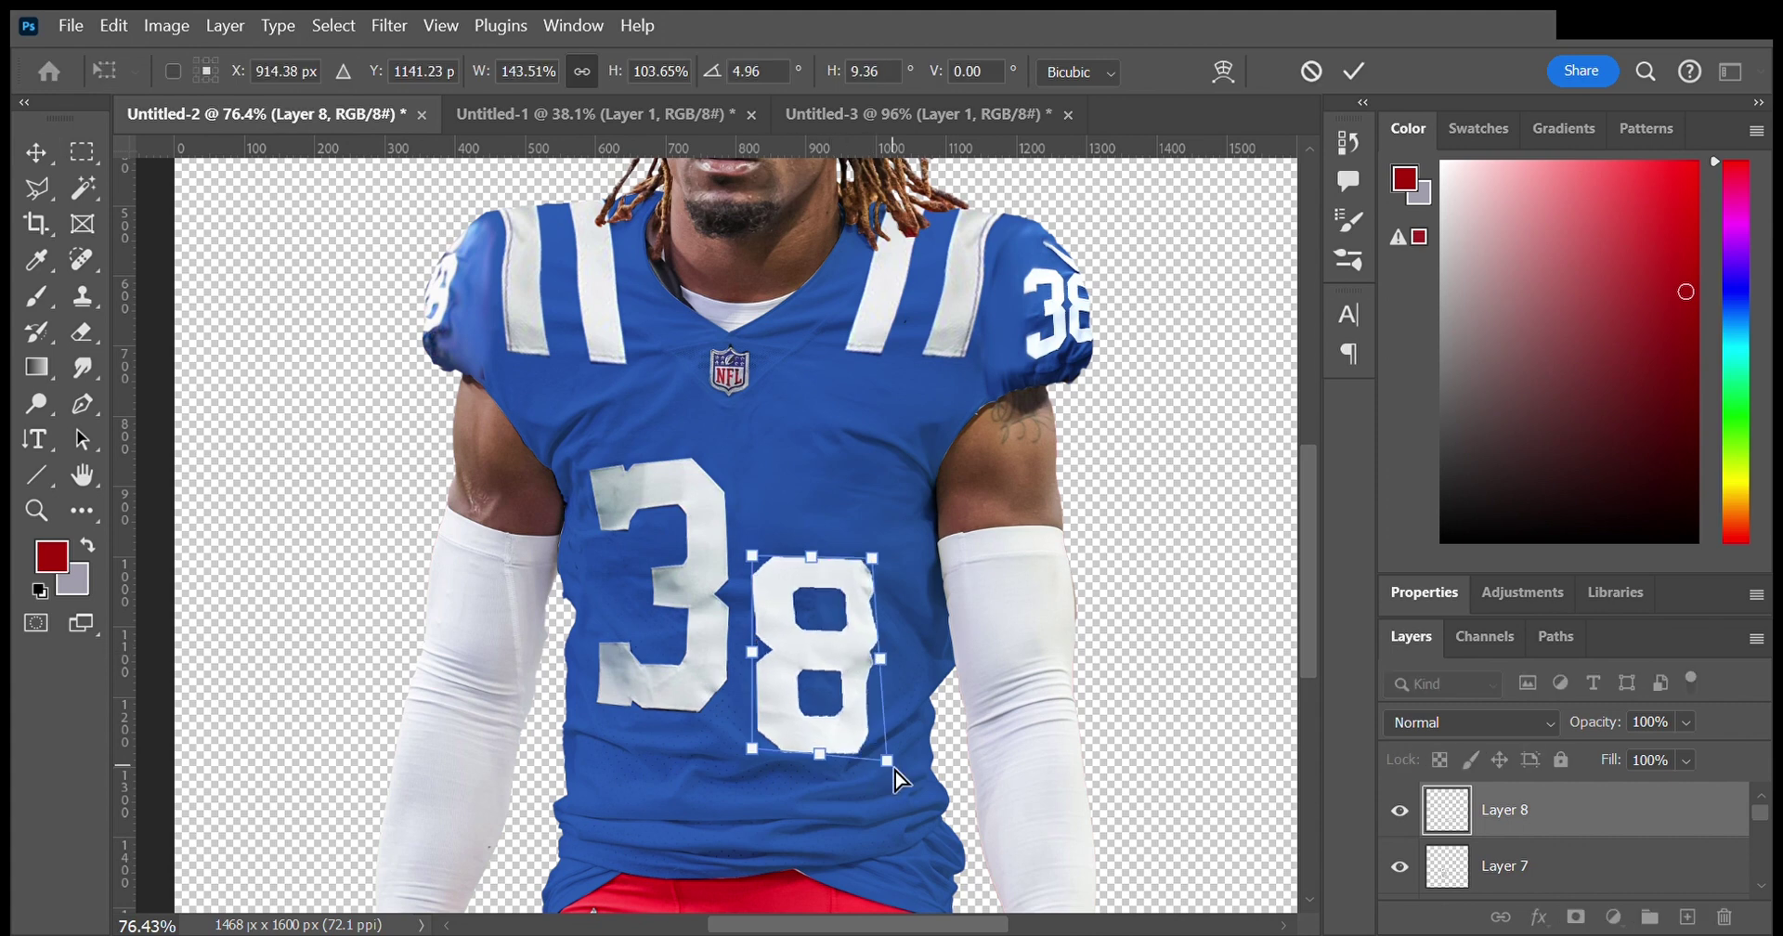
left_click_drag(762, 548, 767, 492)
left_click_drag(909, 684, 931, 754)
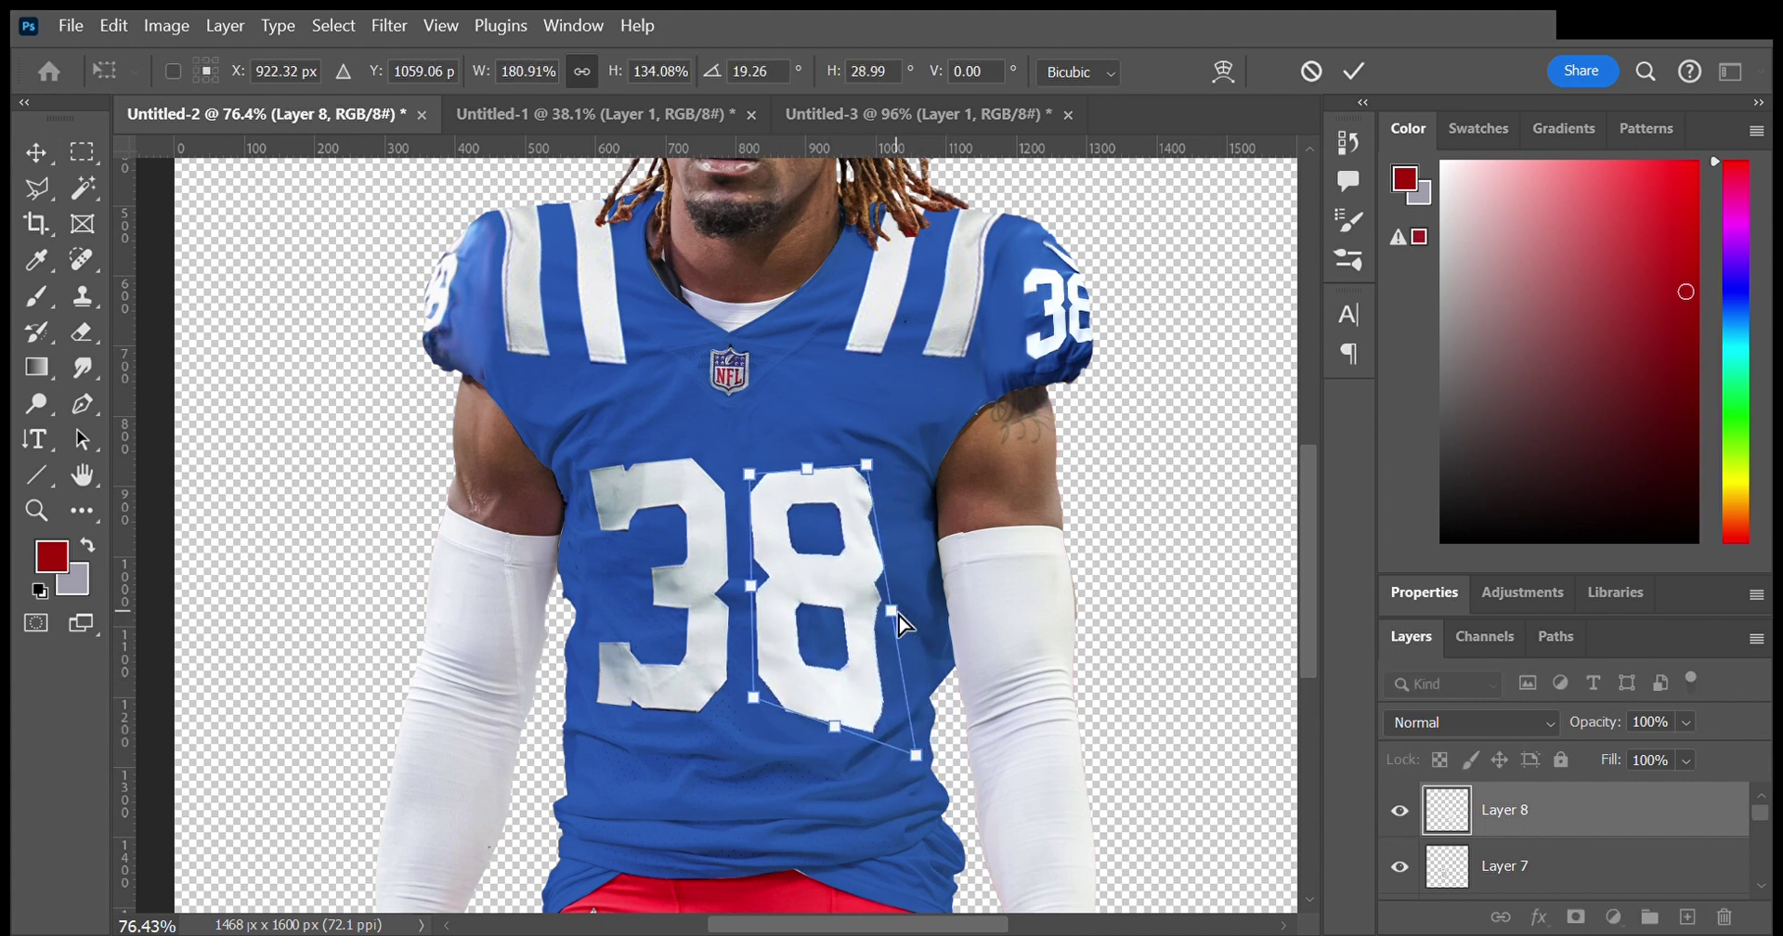
key("Return")
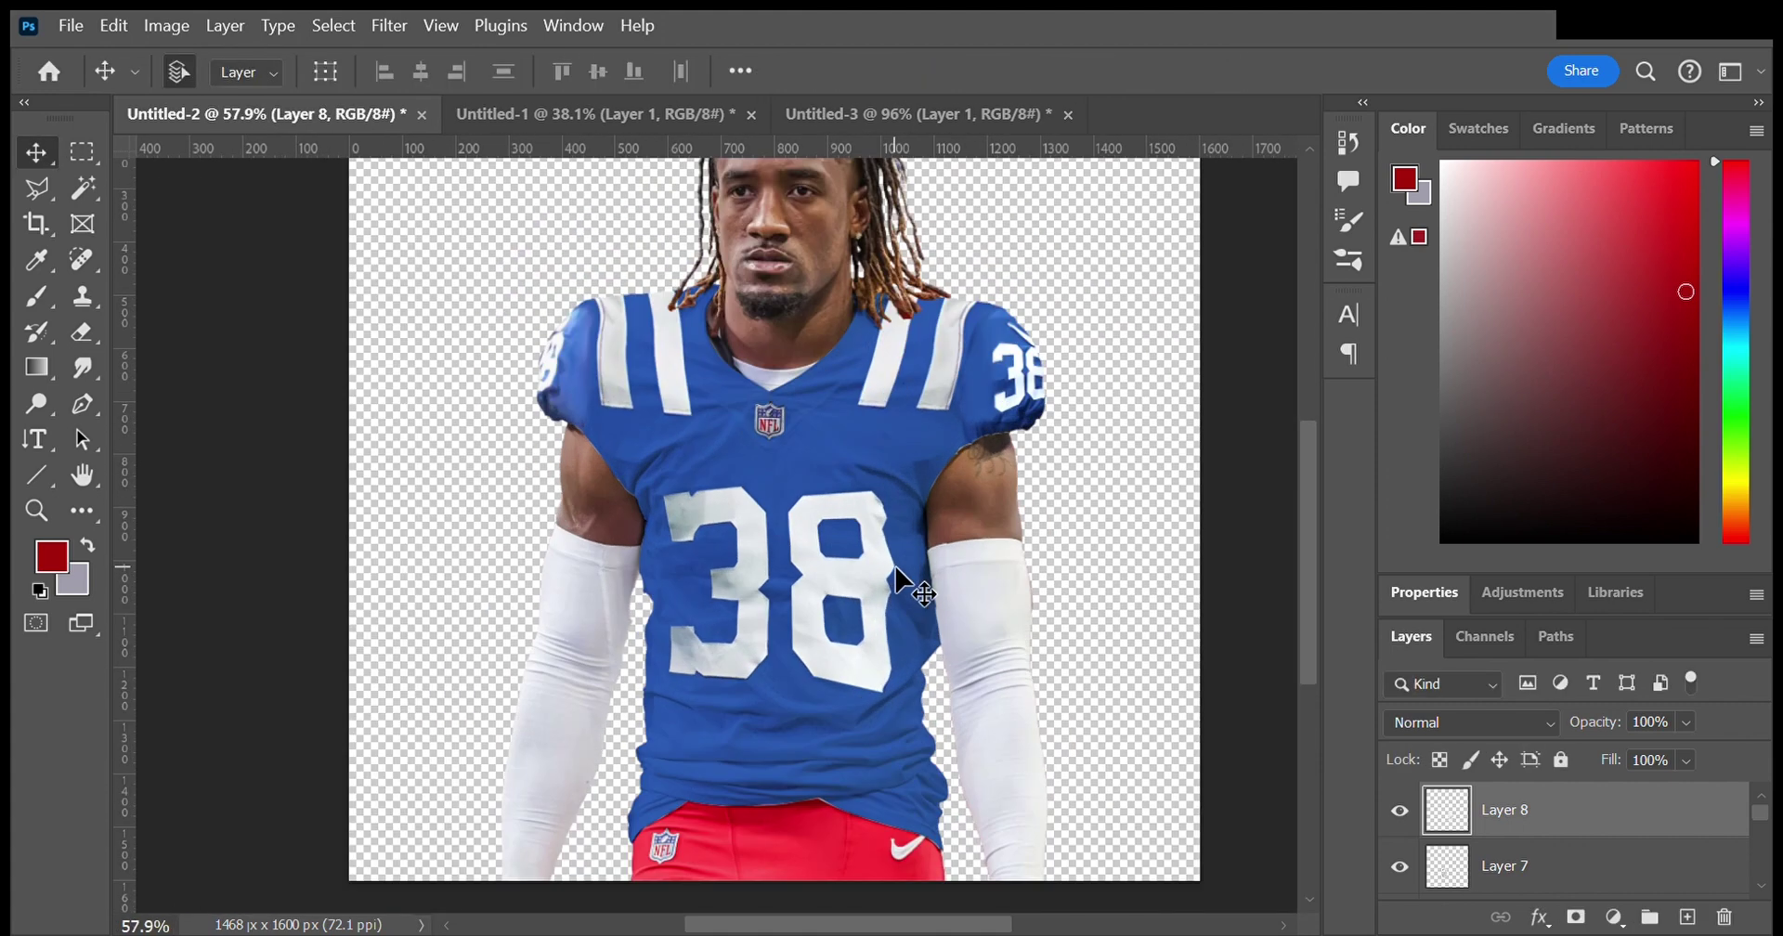
Step: Warp the 8 so it follows the jersey's folds and confirm
key("ctrl+Tab")
key("ctrl+Tab")
key("ctrl+Tab")
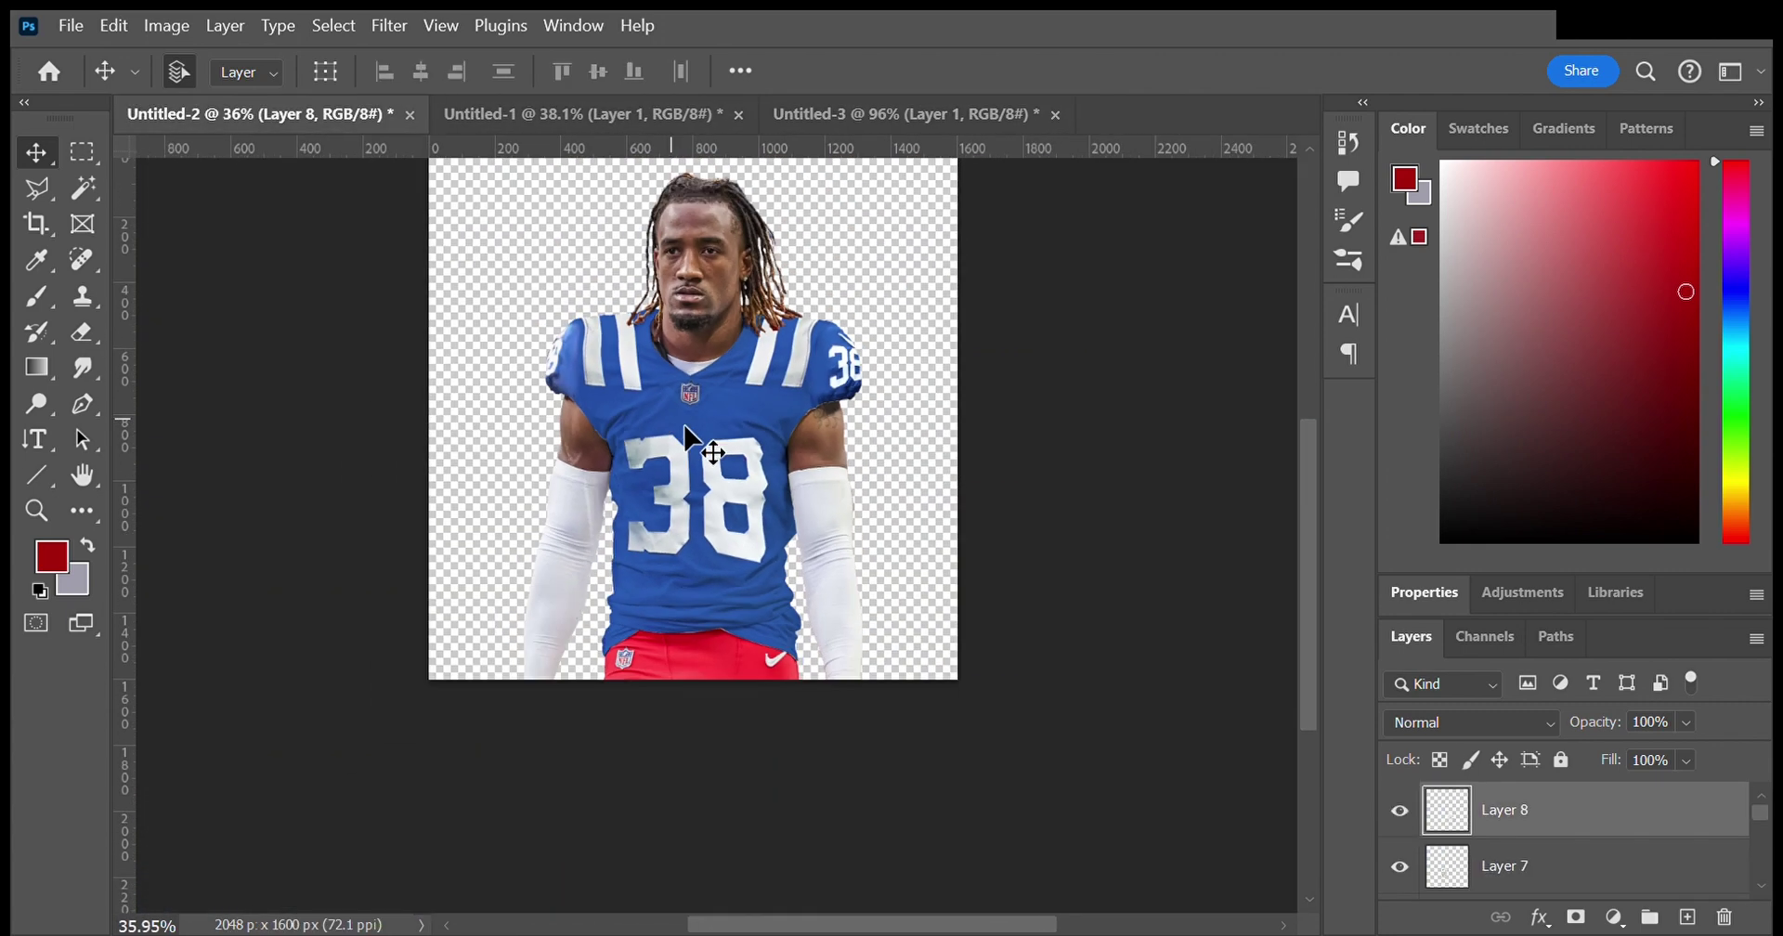
scroll(718, 641, "up", 2)
key("ctrl+t")
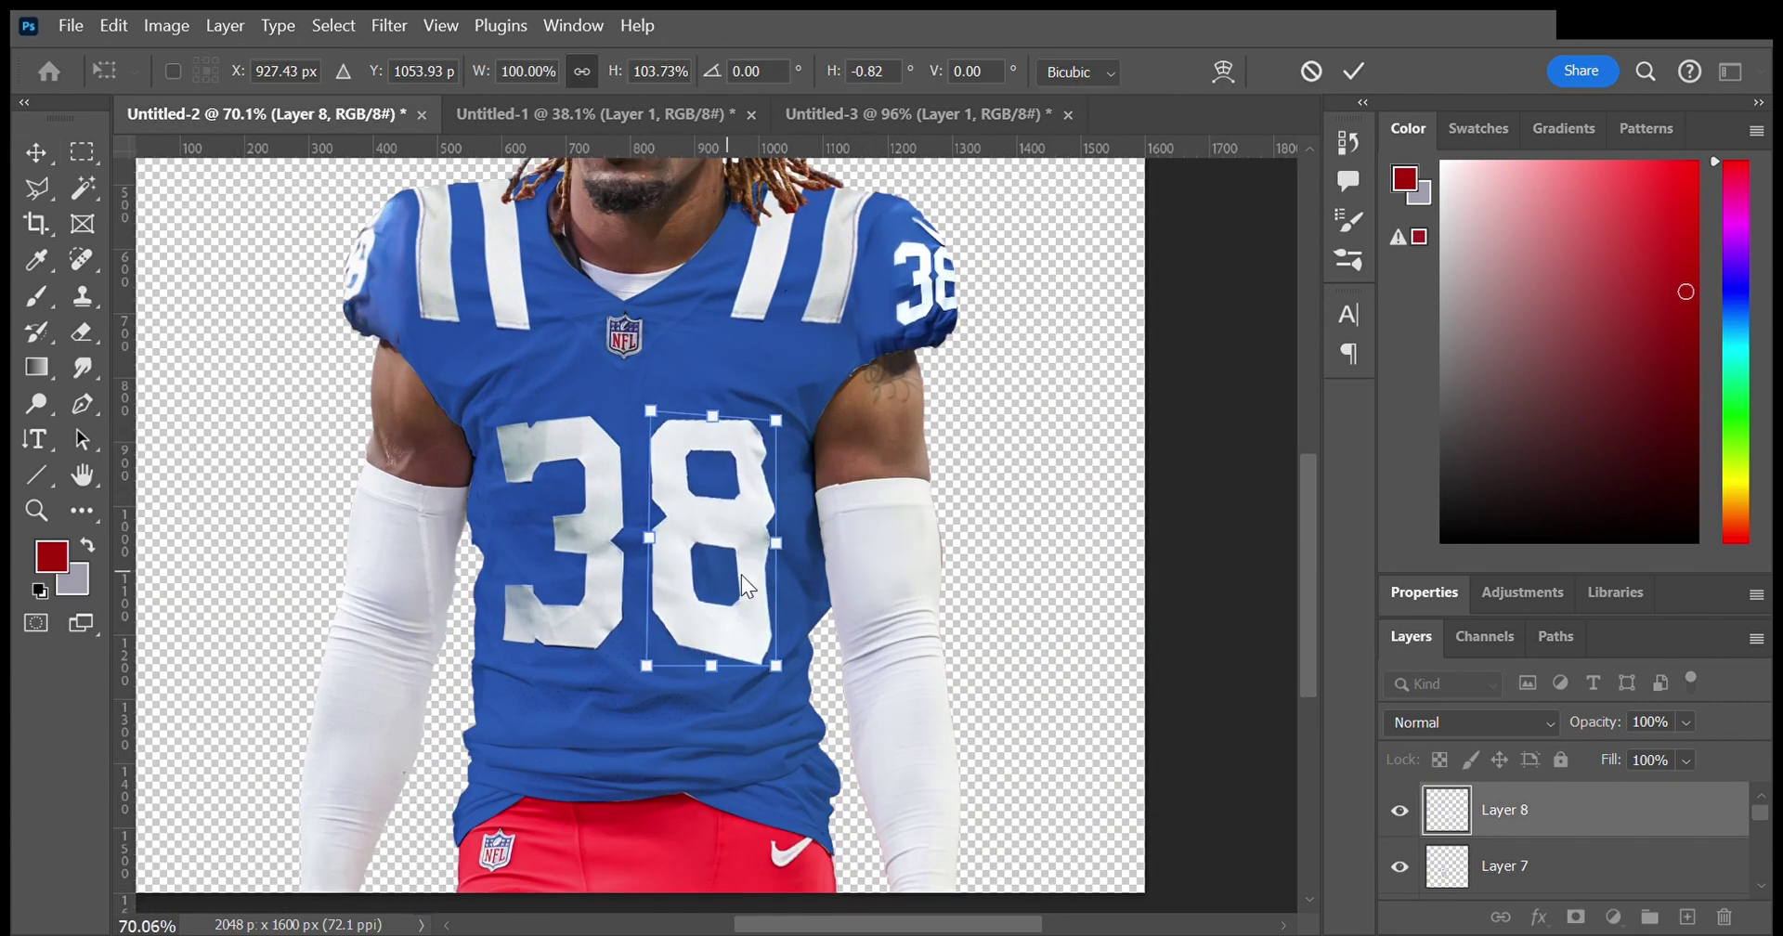
left_click_drag(717, 565, 665, 565)
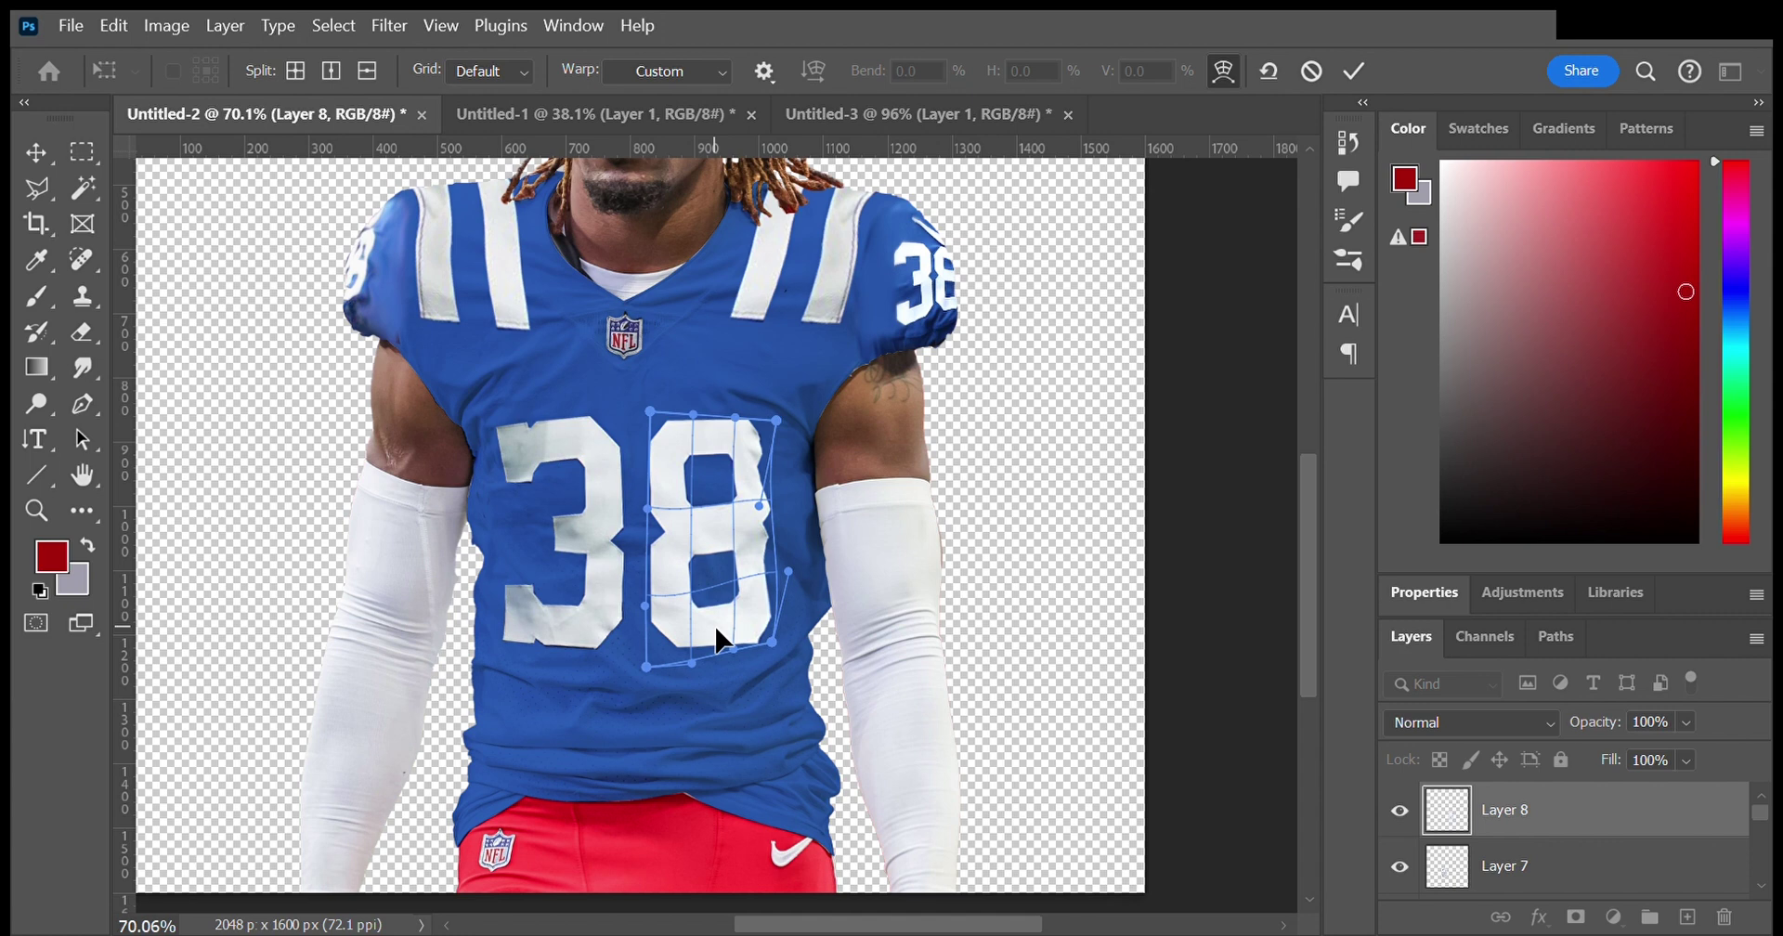
key("Return")
scroll(771, 559, "down", 3)
scroll(498, 575, "up", 4)
Step: Select the sleeve's 8 layer and commit a Free Transform on it
key("alt+bracketleft")
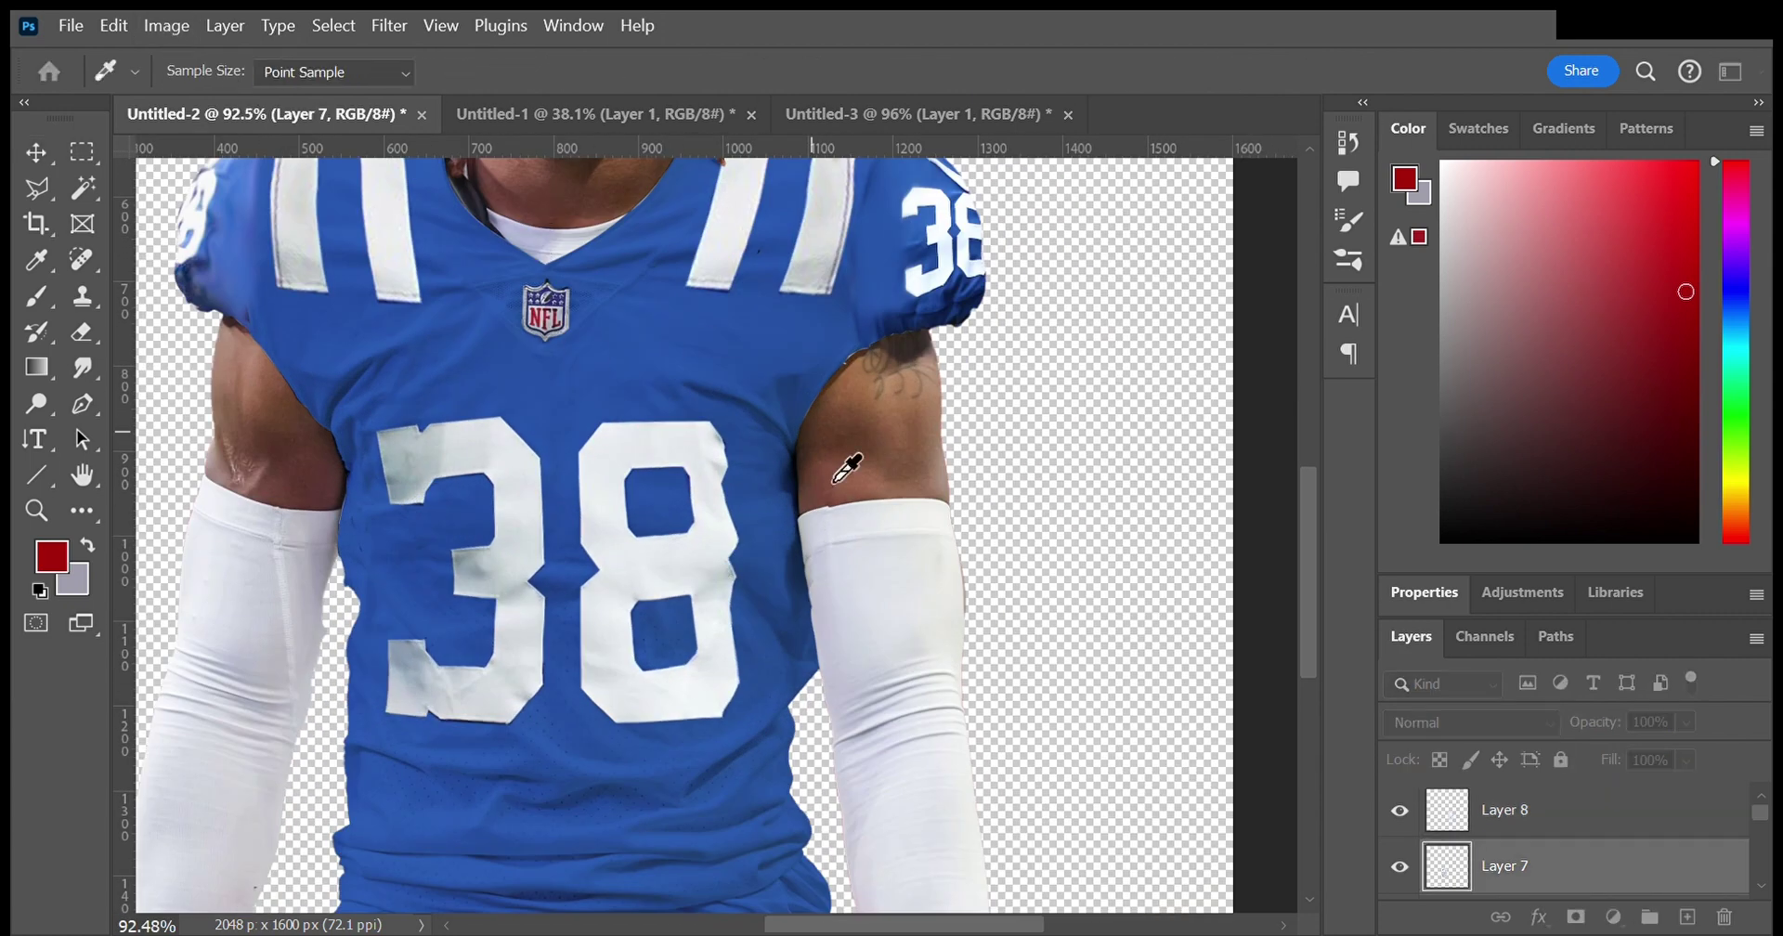
key("alt+bracketright")
key("ctrl+t")
key("Return")
scroll(585, 424, "down", 3)
scroll(721, 513, "up", 3)
Step: Fine-adjust the 8 with another transform, then select Layer 7 and the Pen tool
key("ctrl+t")
key("Return")
scroll(780, 589, "down", 3)
scroll(777, 583, "up", 3)
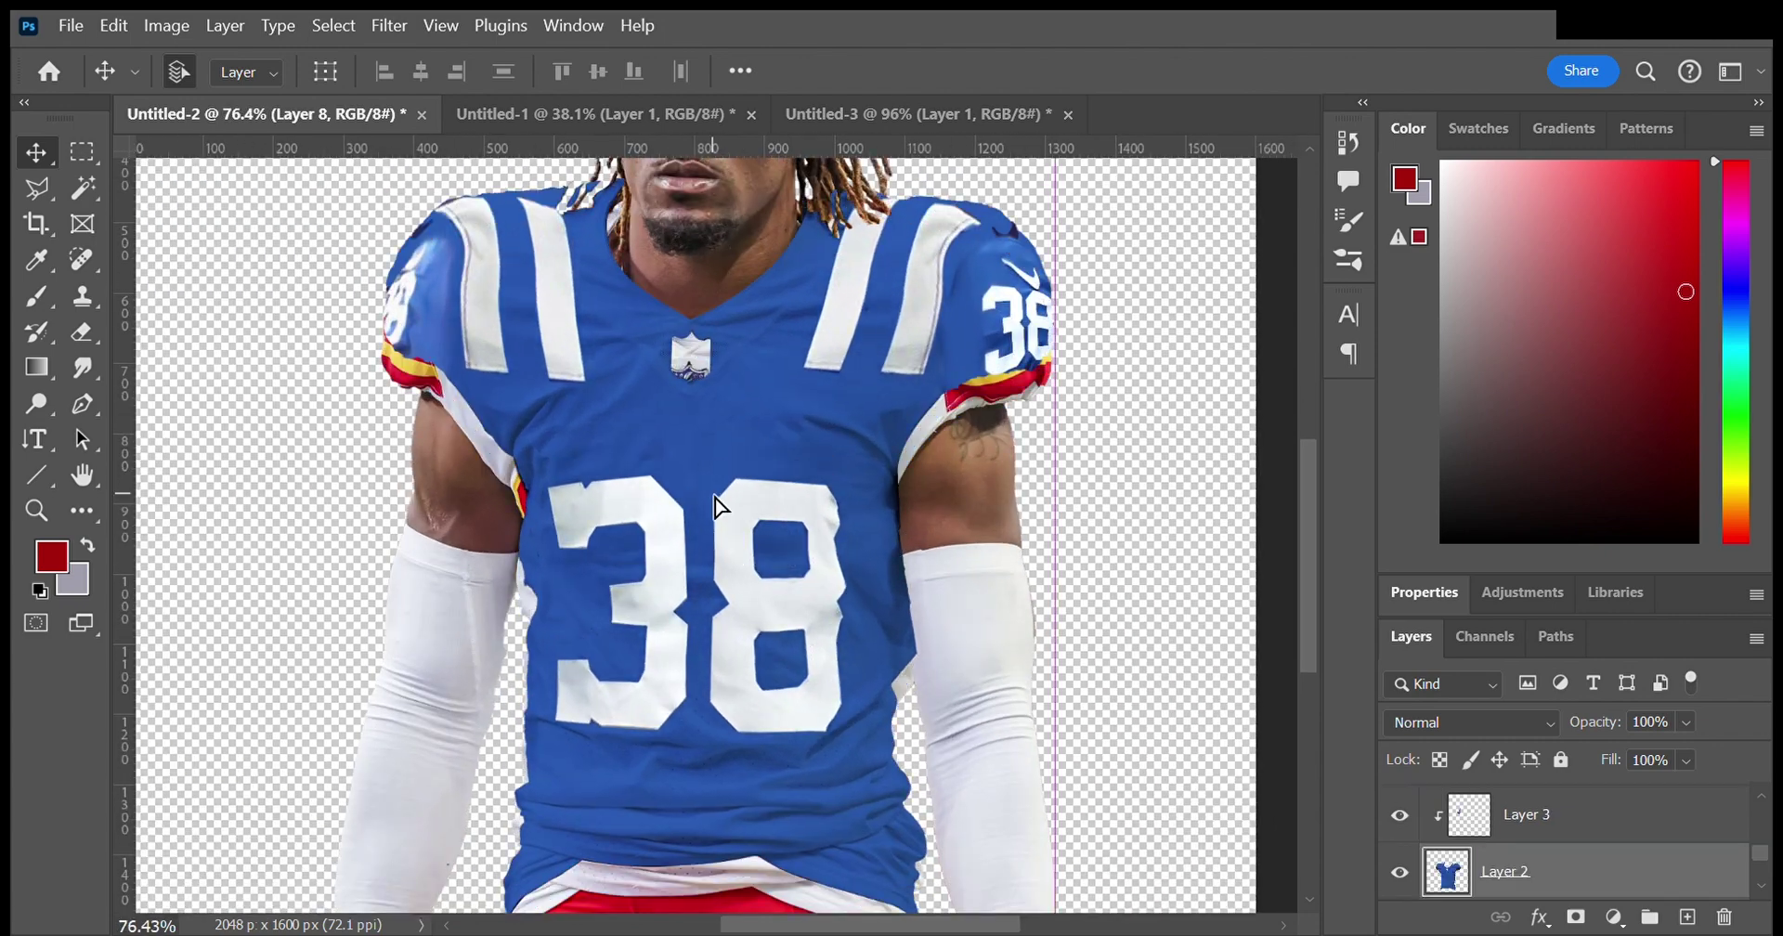
key("alt+bracketleft")
scroll(692, 557, "down", 3)
key("p")
scroll(657, 744, "up", 5)
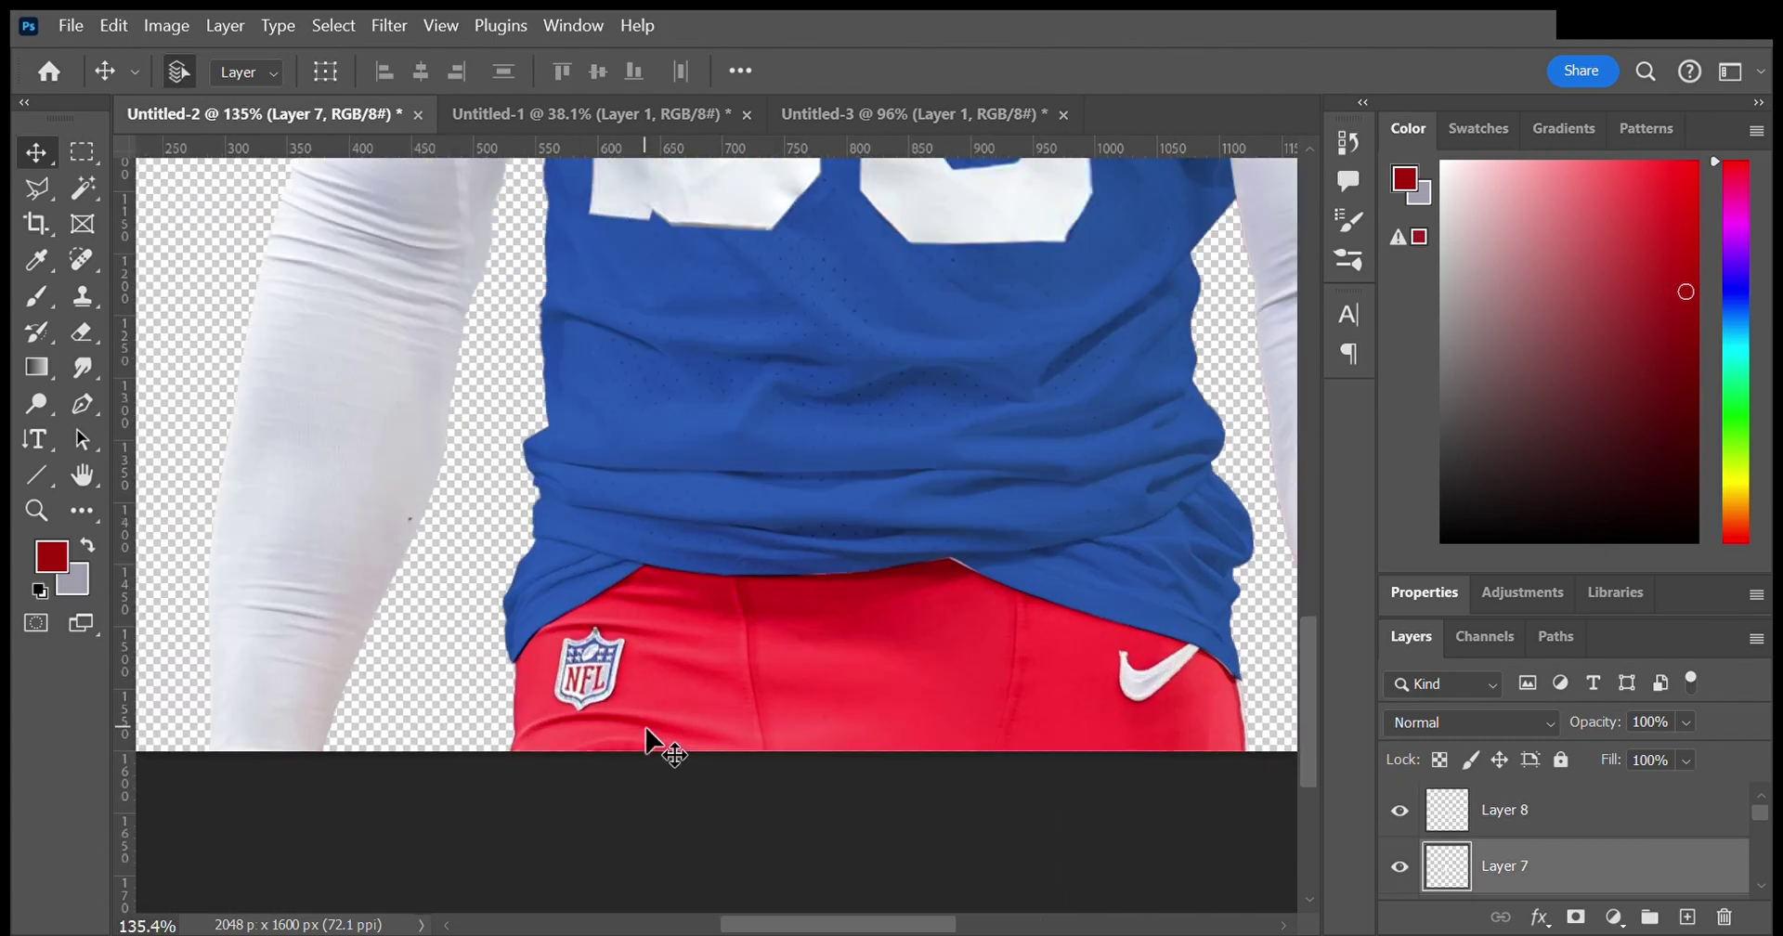
Step: Trace a path around the red pants along the jersey hem and make it a selection
left_click(469, 661)
left_click_drag(1063, 490, 788, 749)
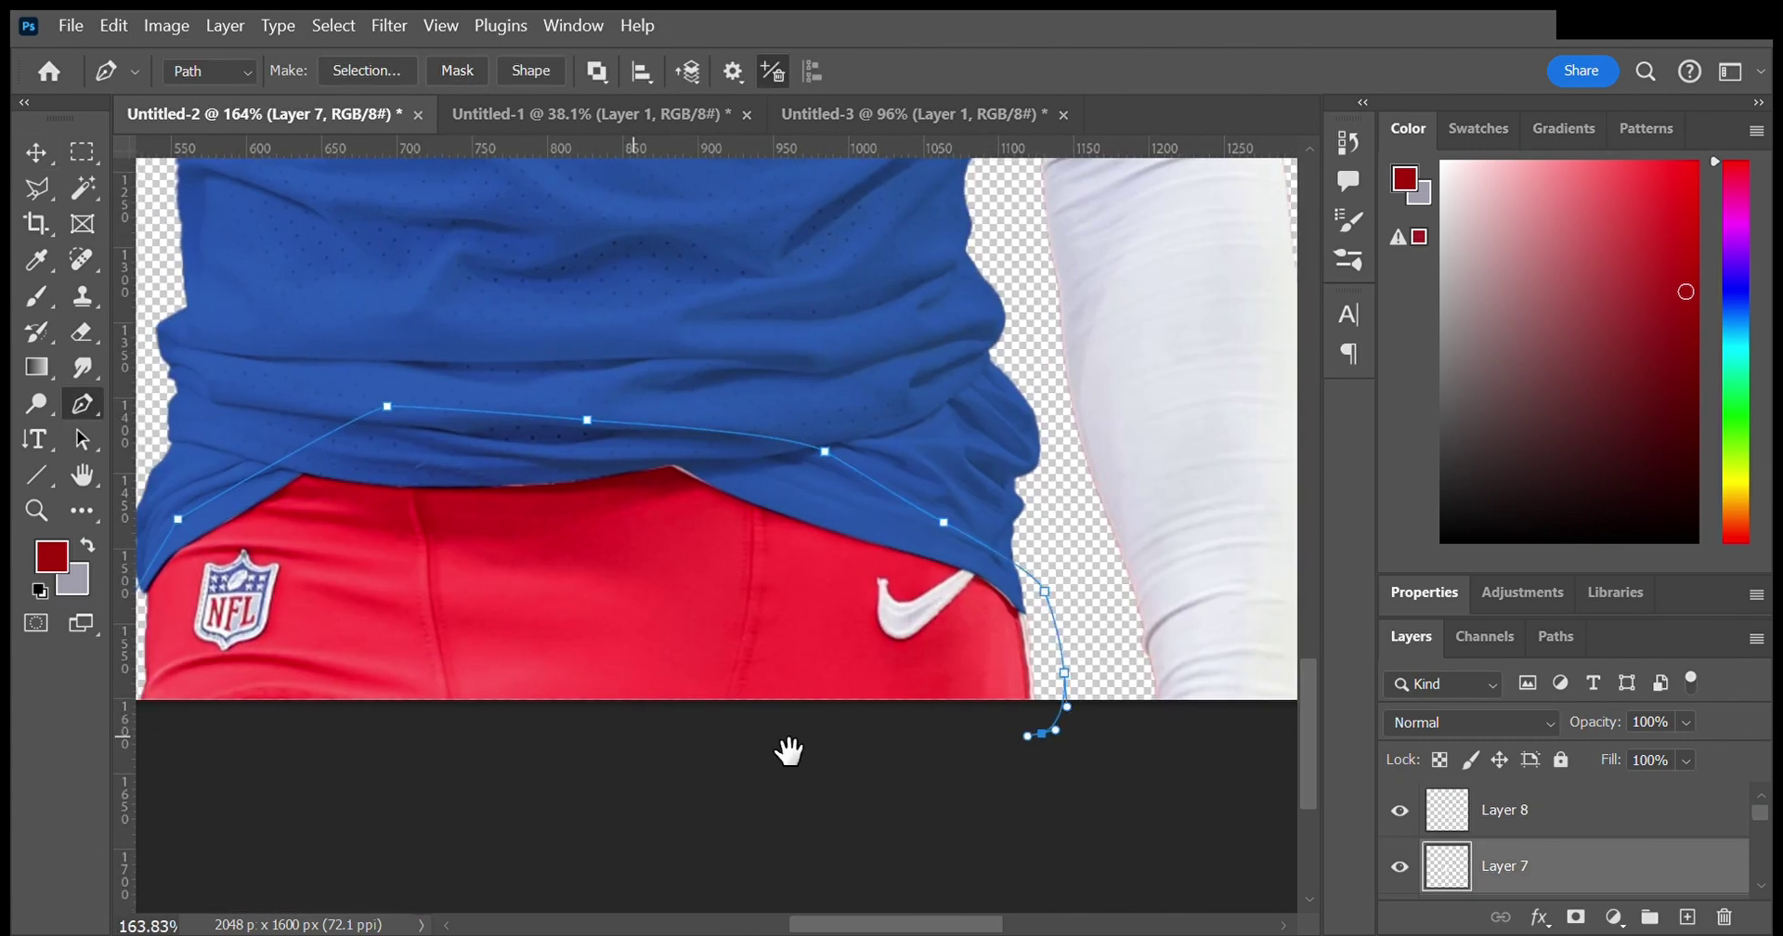
left_click(696, 740)
left_click(587, 737)
left_click(523, 703)
left_click(514, 662)
left_click(534, 584)
key("ctrl+Return")
Step: On Layer 1, outline the NFL logo on the pants and load it as a selection
scroll(1579, 835, "down", 5)
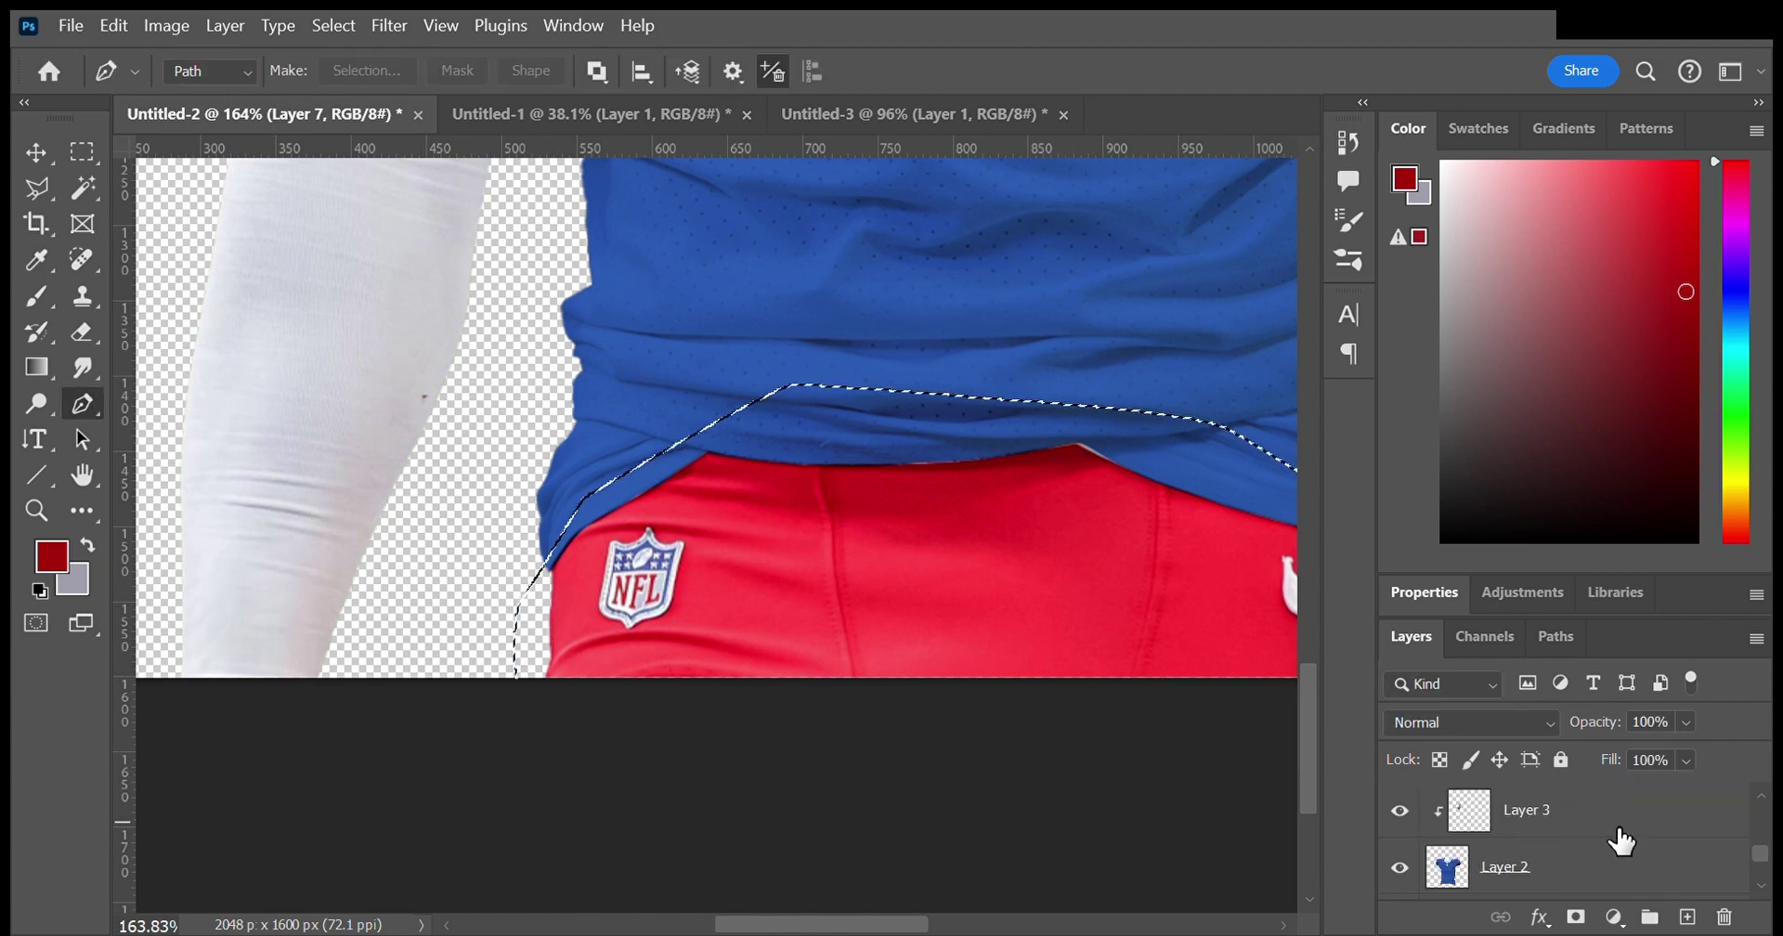
left_click(1505, 815)
scroll(618, 559, "up", 4)
left_click_drag(692, 713, 714, 718)
scroll(715, 722, "up", 1)
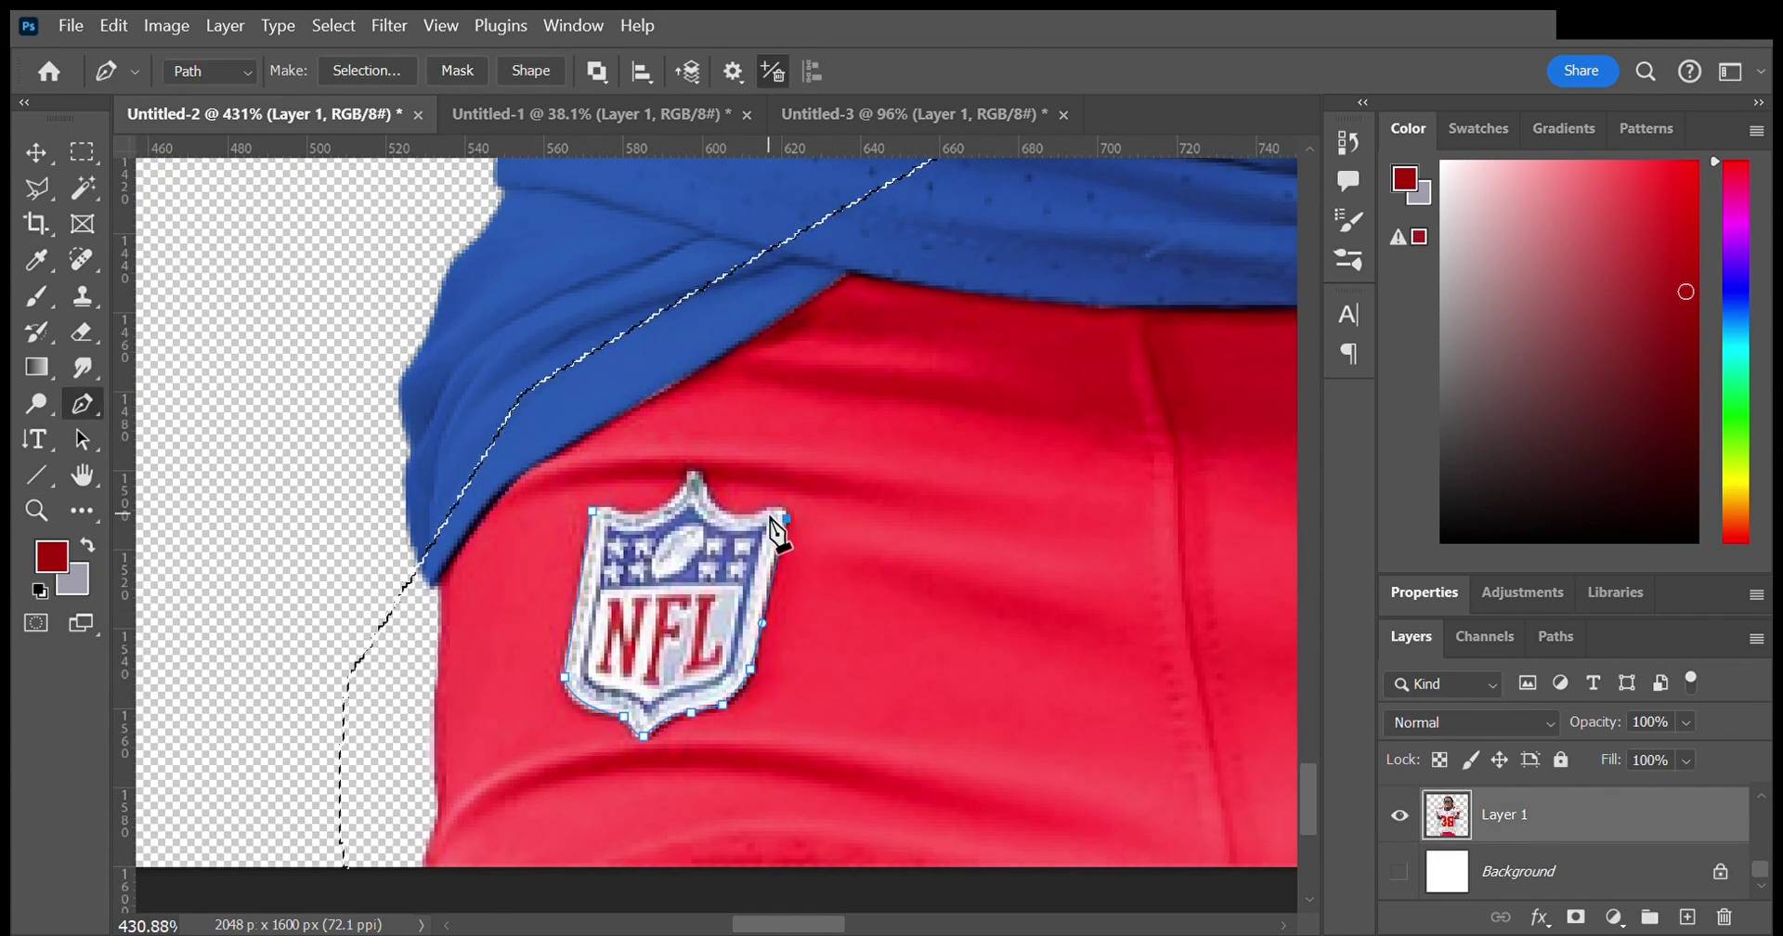
left_click(726, 511)
left_click(706, 466)
left_click(673, 510)
left_click(652, 512)
key("ctrl+Return")
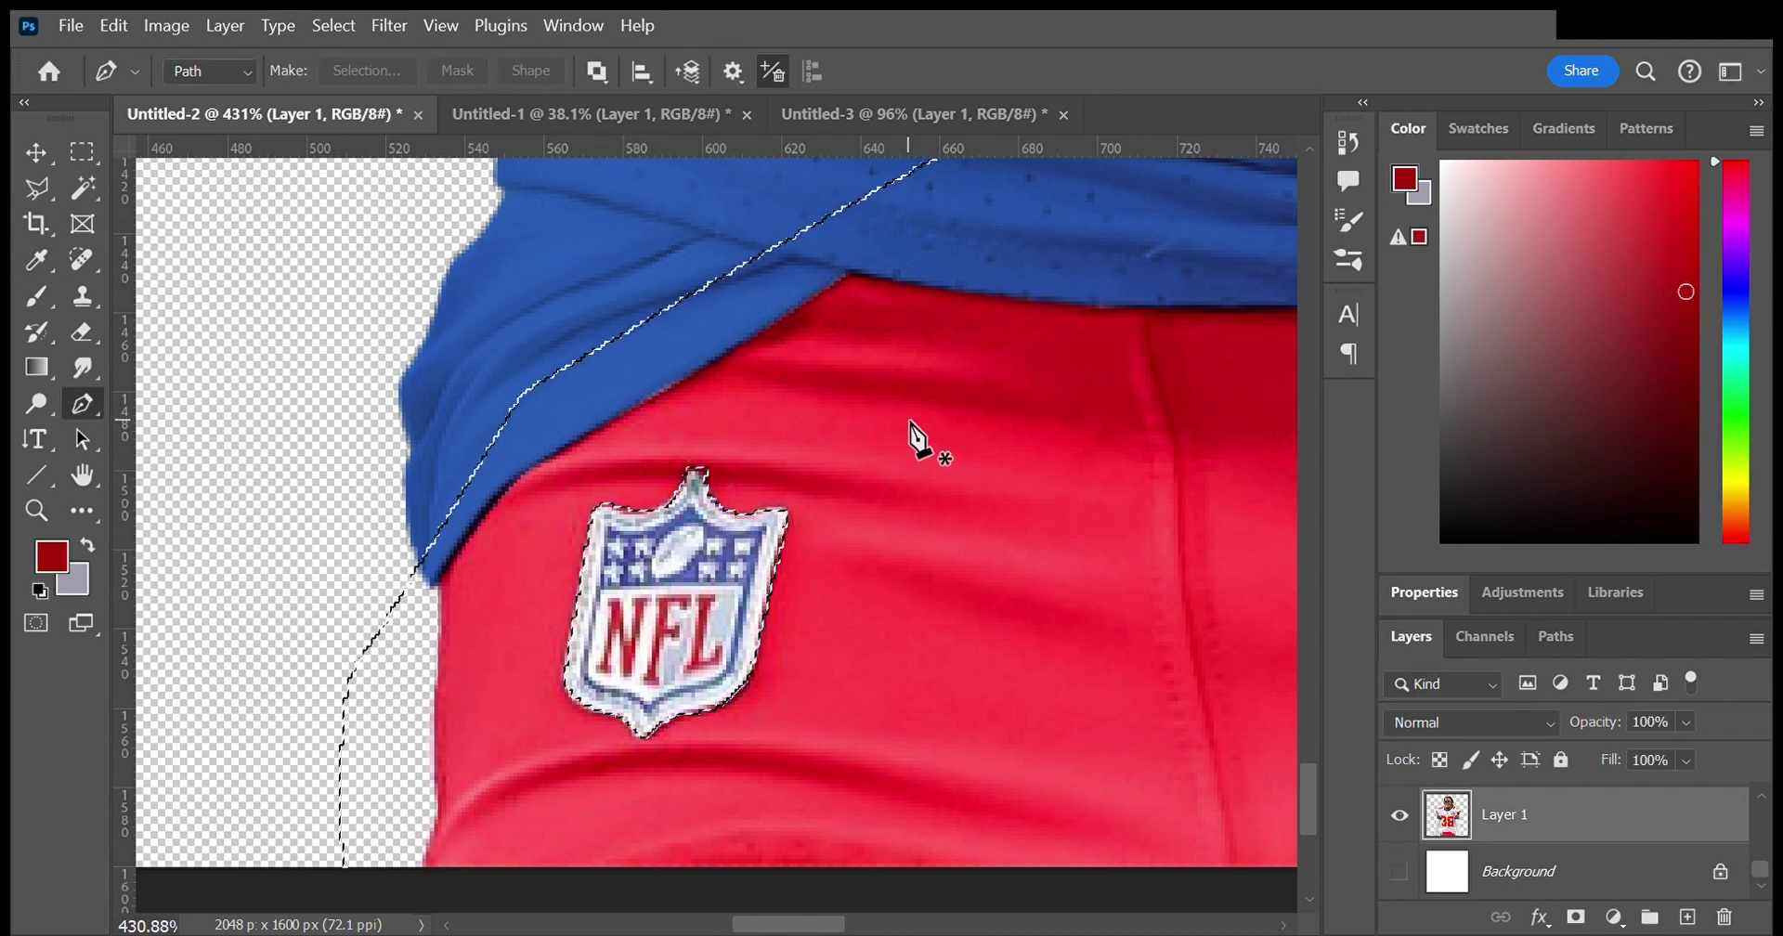
Step: Zoom out and start a Free Transform on the chest number 38
scroll(915, 443, "down", 2)
scroll(915, 444, "down", 3)
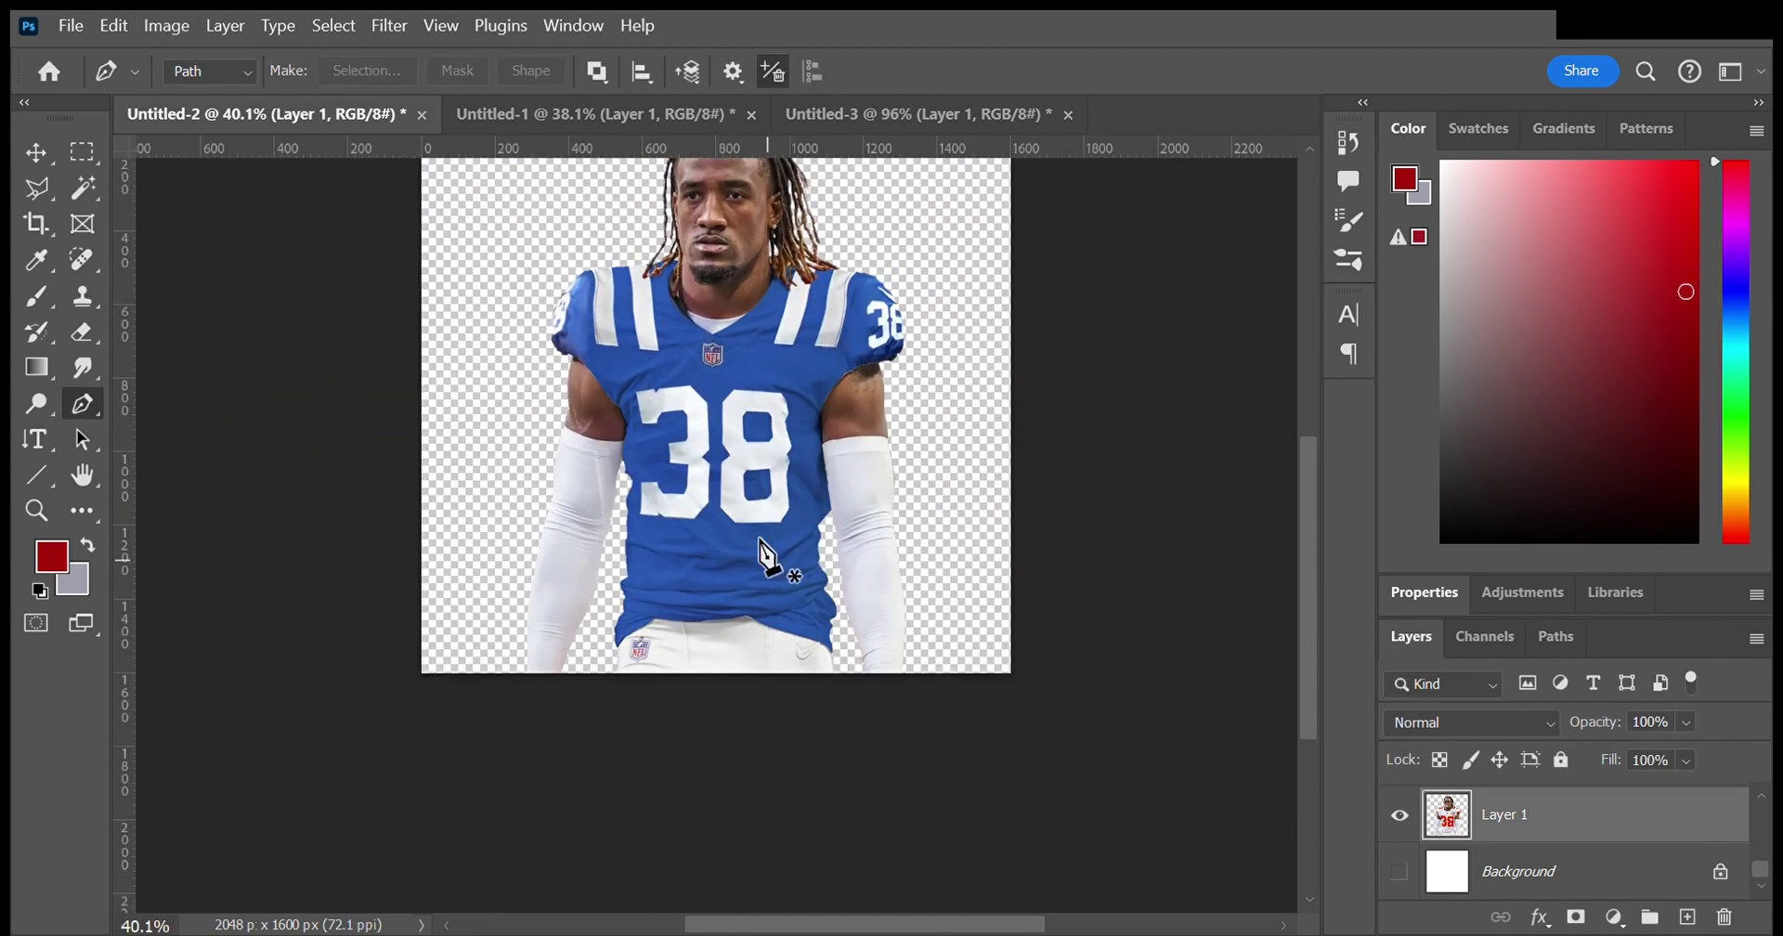
key("ctrl+t")
scroll(857, 454, "down", 3)
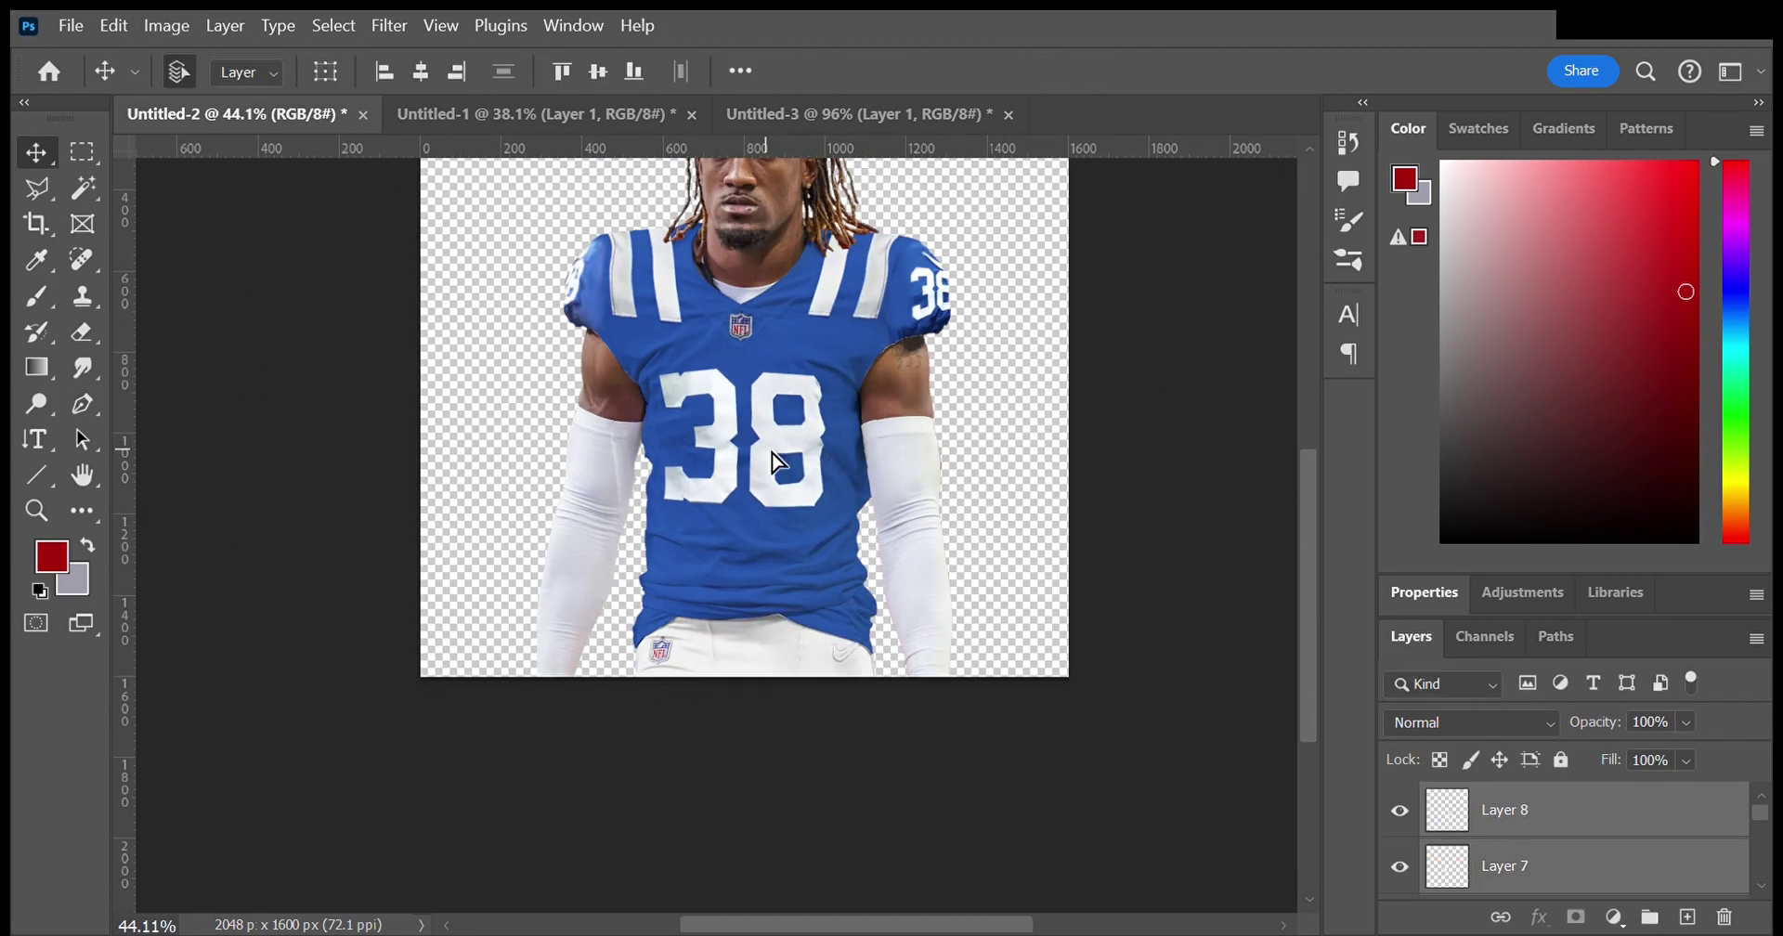
Step: Enlarge the chest number 38 to about 121% and commit the transform
scroll(808, 449, "up", 3)
mouse_move(808, 449)
left_mouse_down()
mouse_move(835, 511)
mouse_move(796, 470)
left_mouse_up()
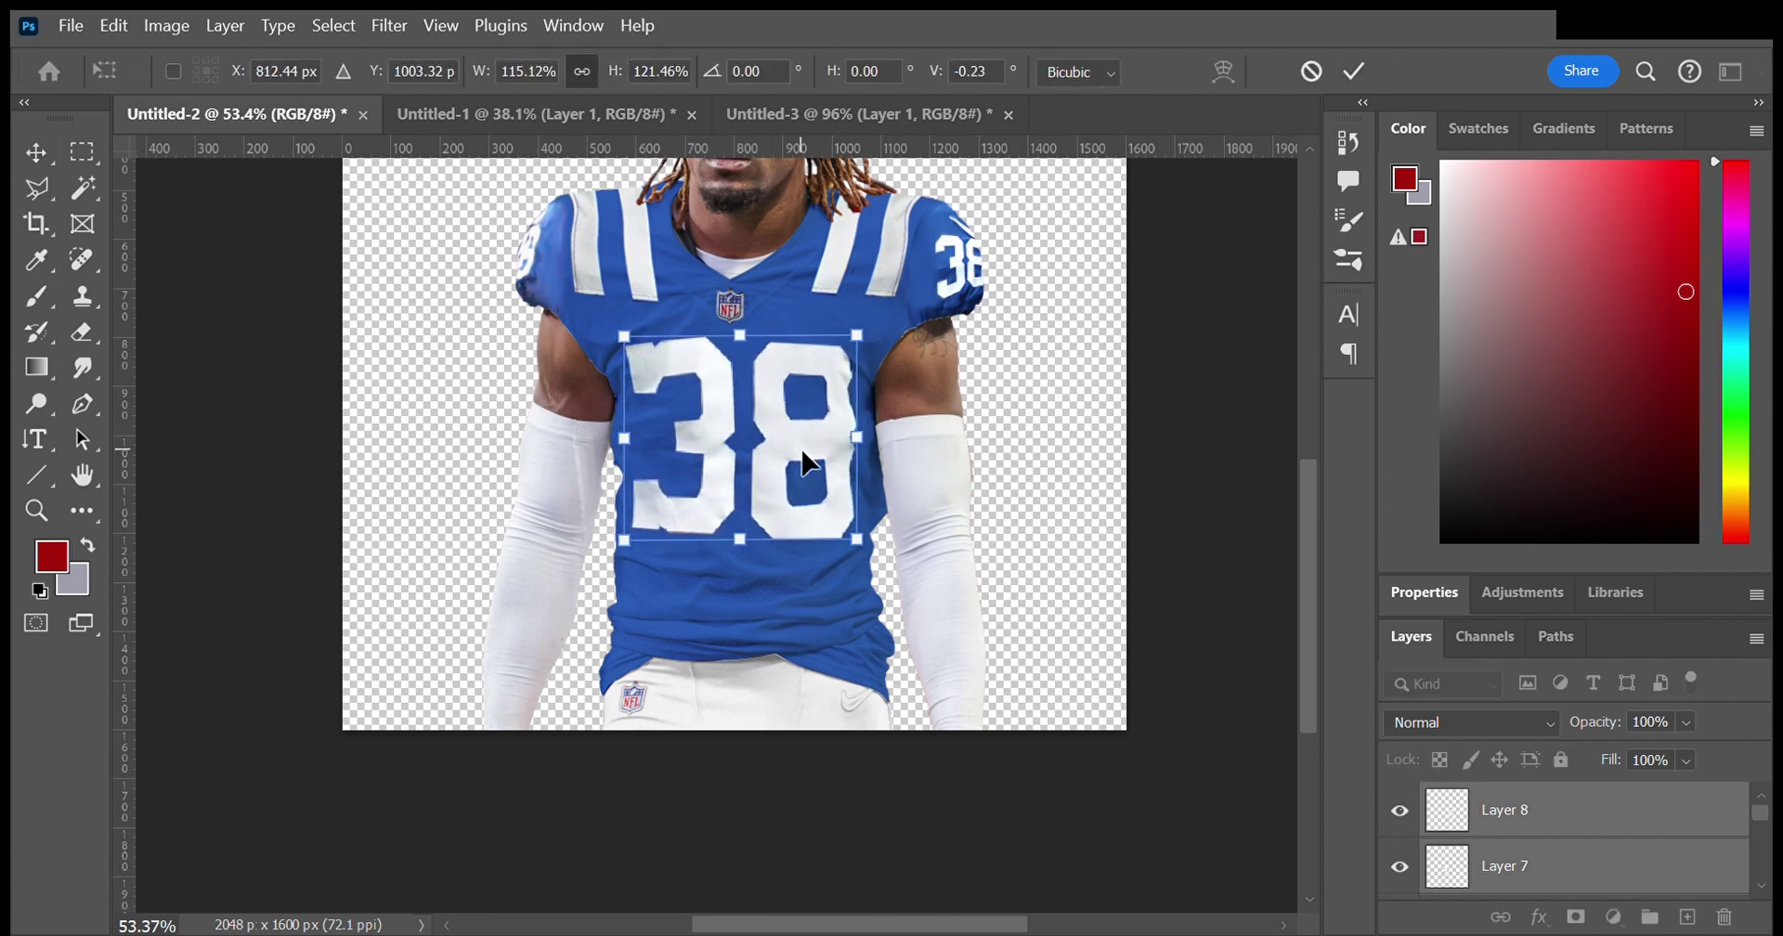
key("Return")
scroll(1007, 477, "down", 2)
scroll(755, 703, "up", 4)
scroll(1022, 641, "up", 5)
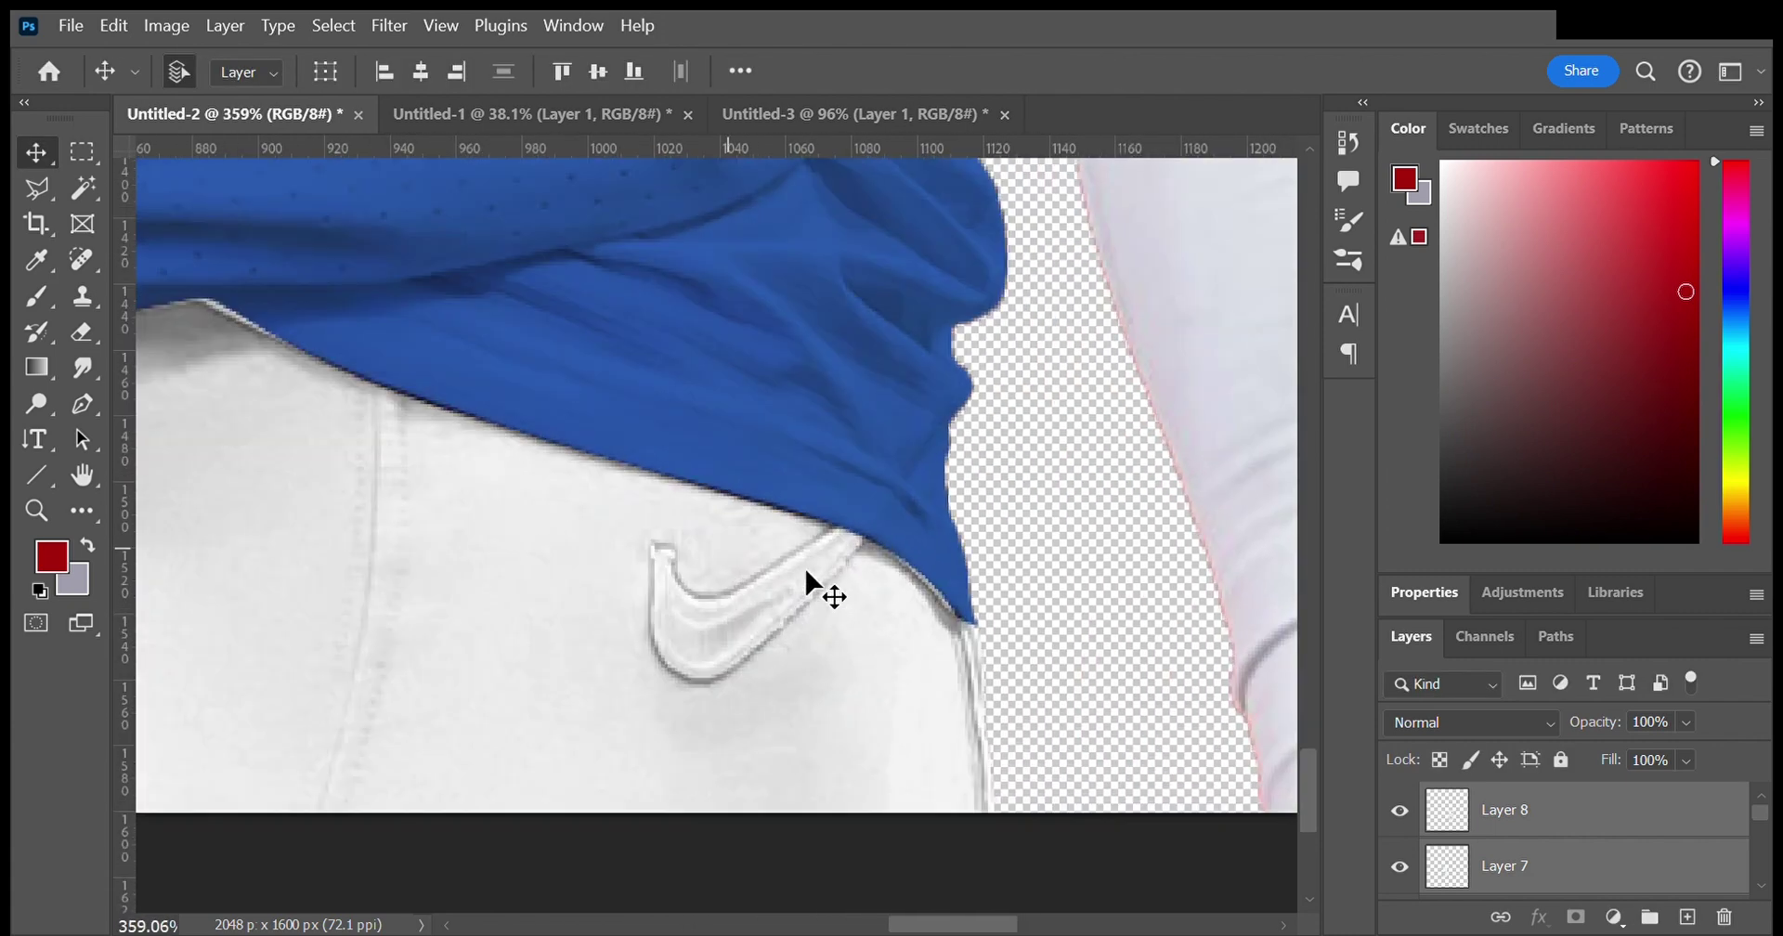
Step: Trace the Nike swoosh on the pants with the Pen tool and copy it to a new layer
key("p")
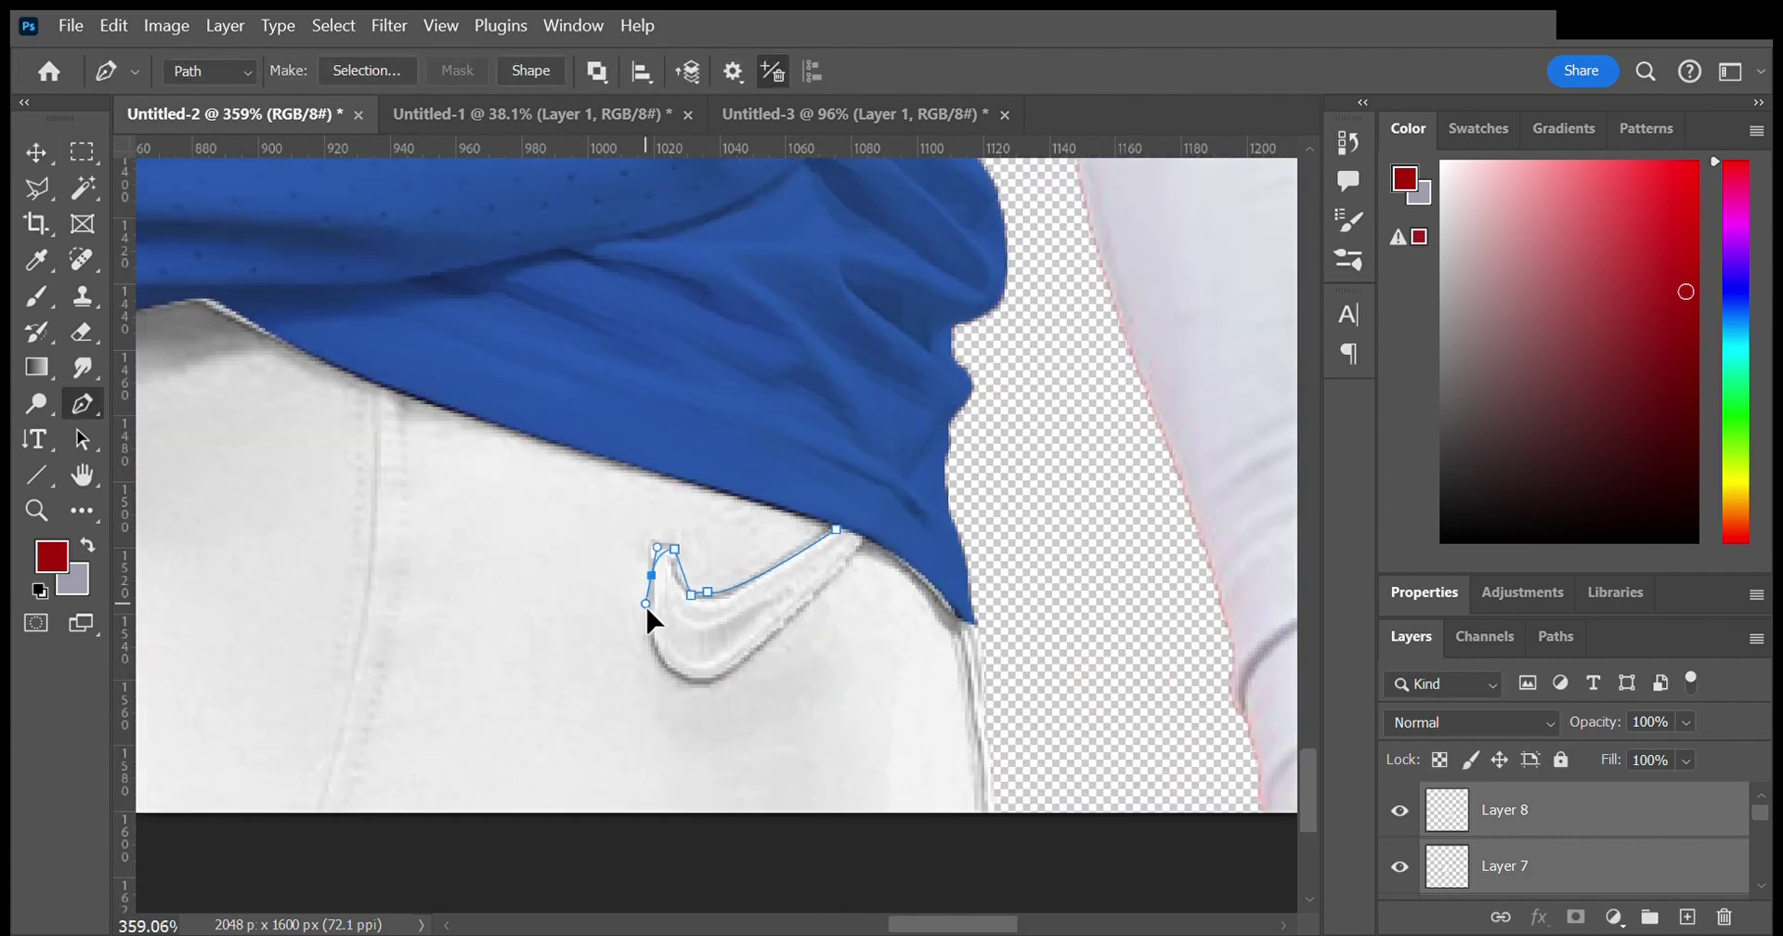
left_click_drag(767, 648, 848, 604)
left_click(868, 506)
left_click(837, 530)
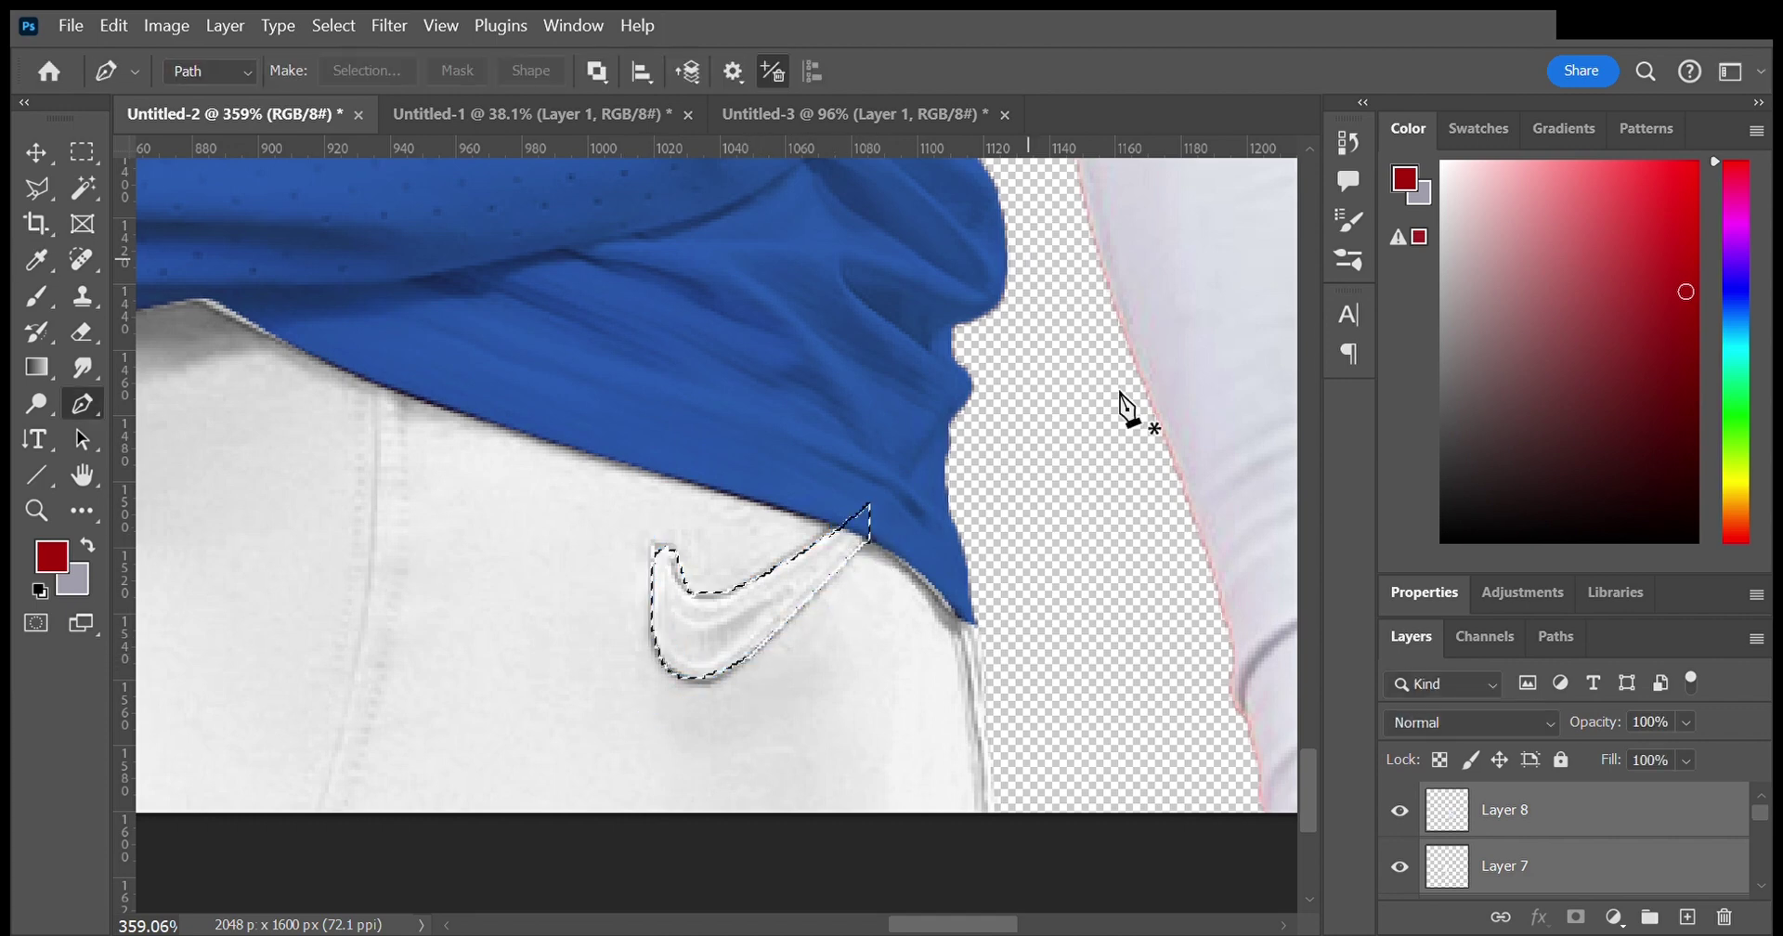
key("ctrl+Return")
scroll(1581, 853, "down", 2)
key("ctrl+j")
scroll(956, 841, "down", 4)
Step: Clone-stamp clean up Layer 1, then extend the layer selection down to Layer 5
key("space")
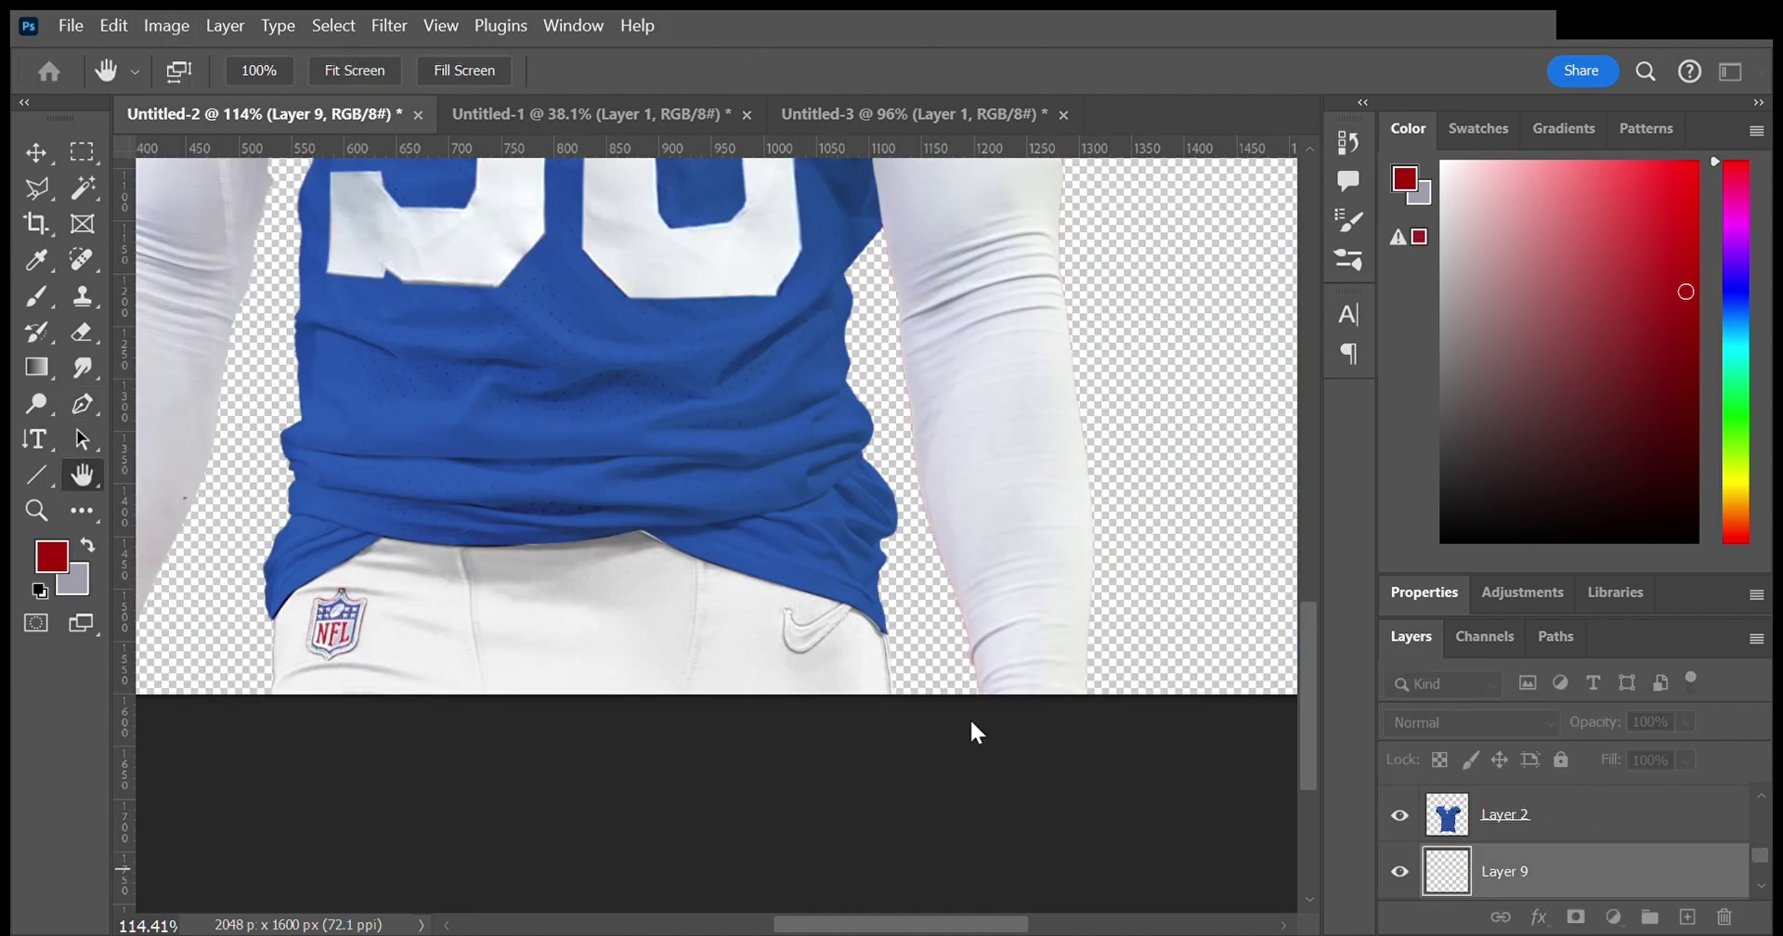
scroll(846, 669, "up", 5)
key("s")
key("alt+bracketleft")
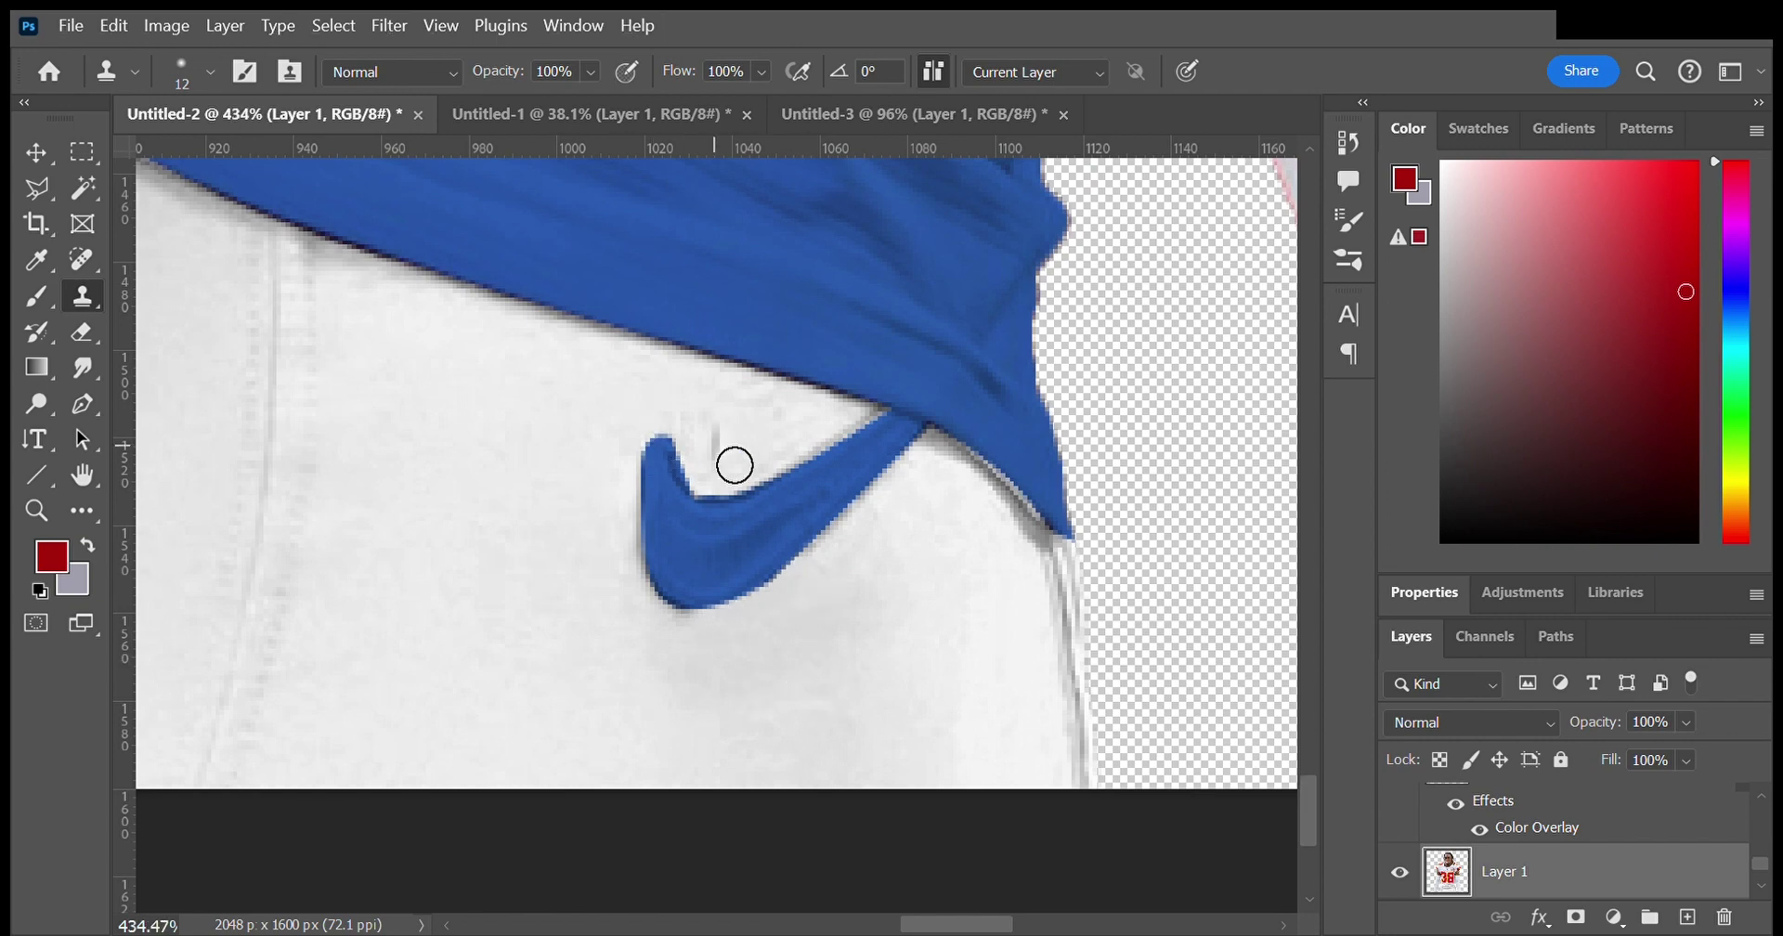
scroll(708, 468, "down", 10)
scroll(708, 467, "down", 1)
scroll(708, 467, "down", 1)
scroll(708, 467, "up", 2)
key("v")
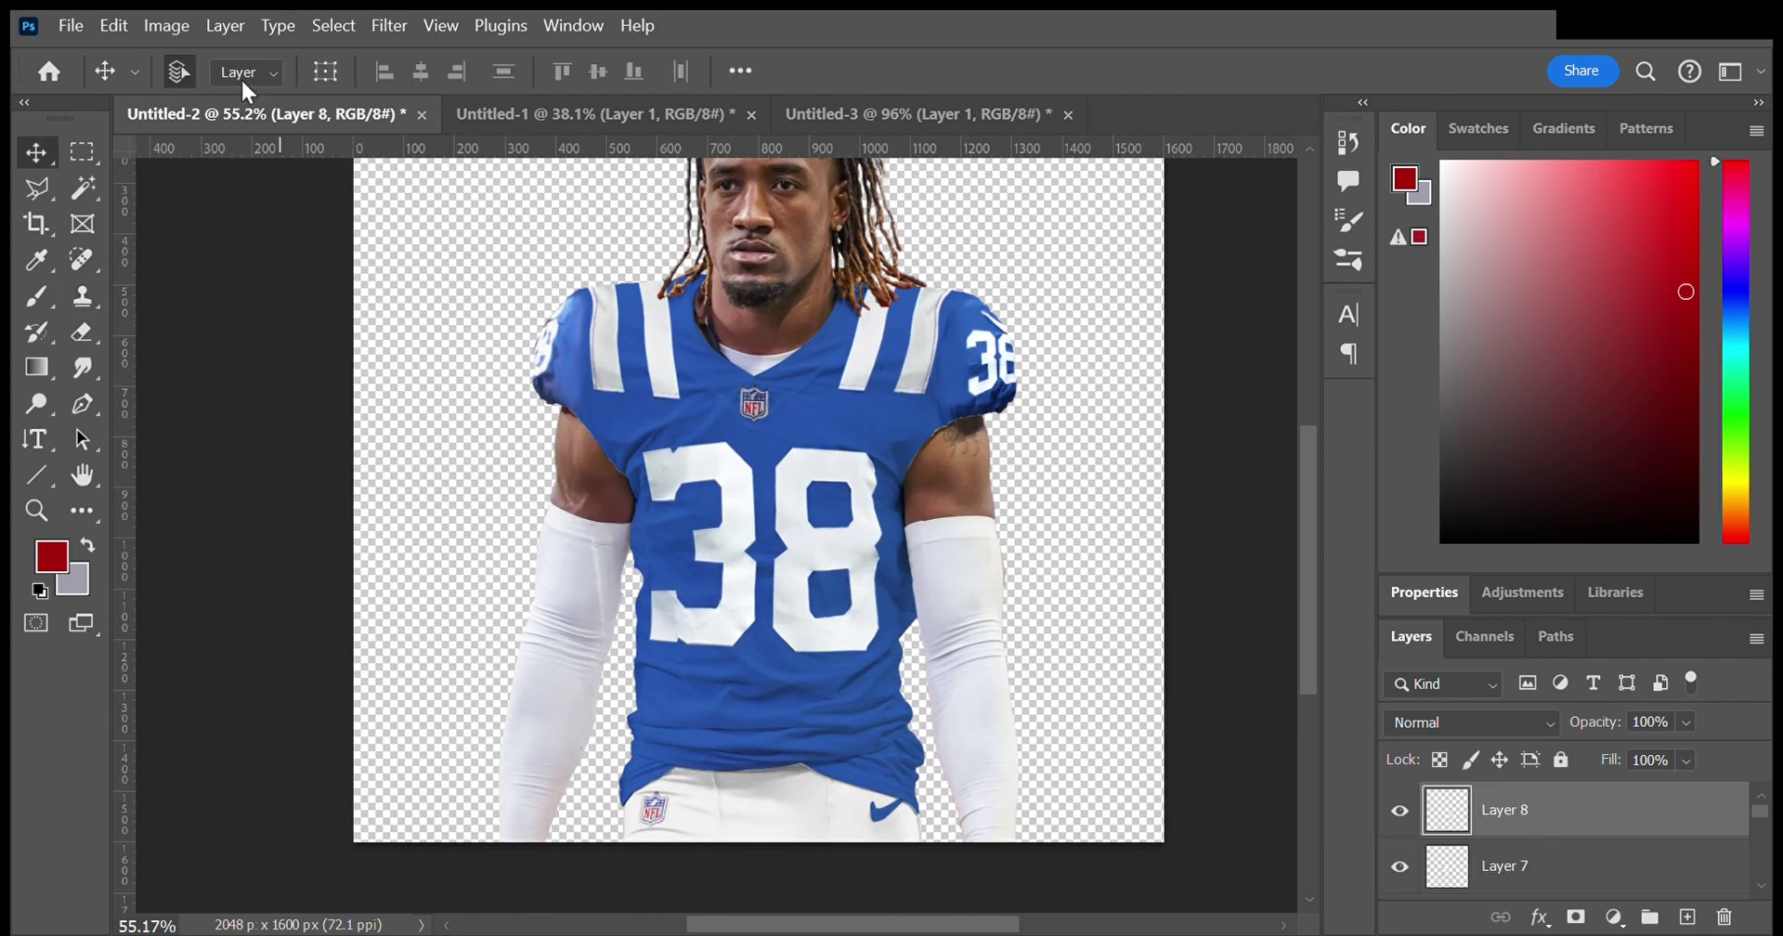
key("alt+bracketleft")
key("alt+bracketleft")
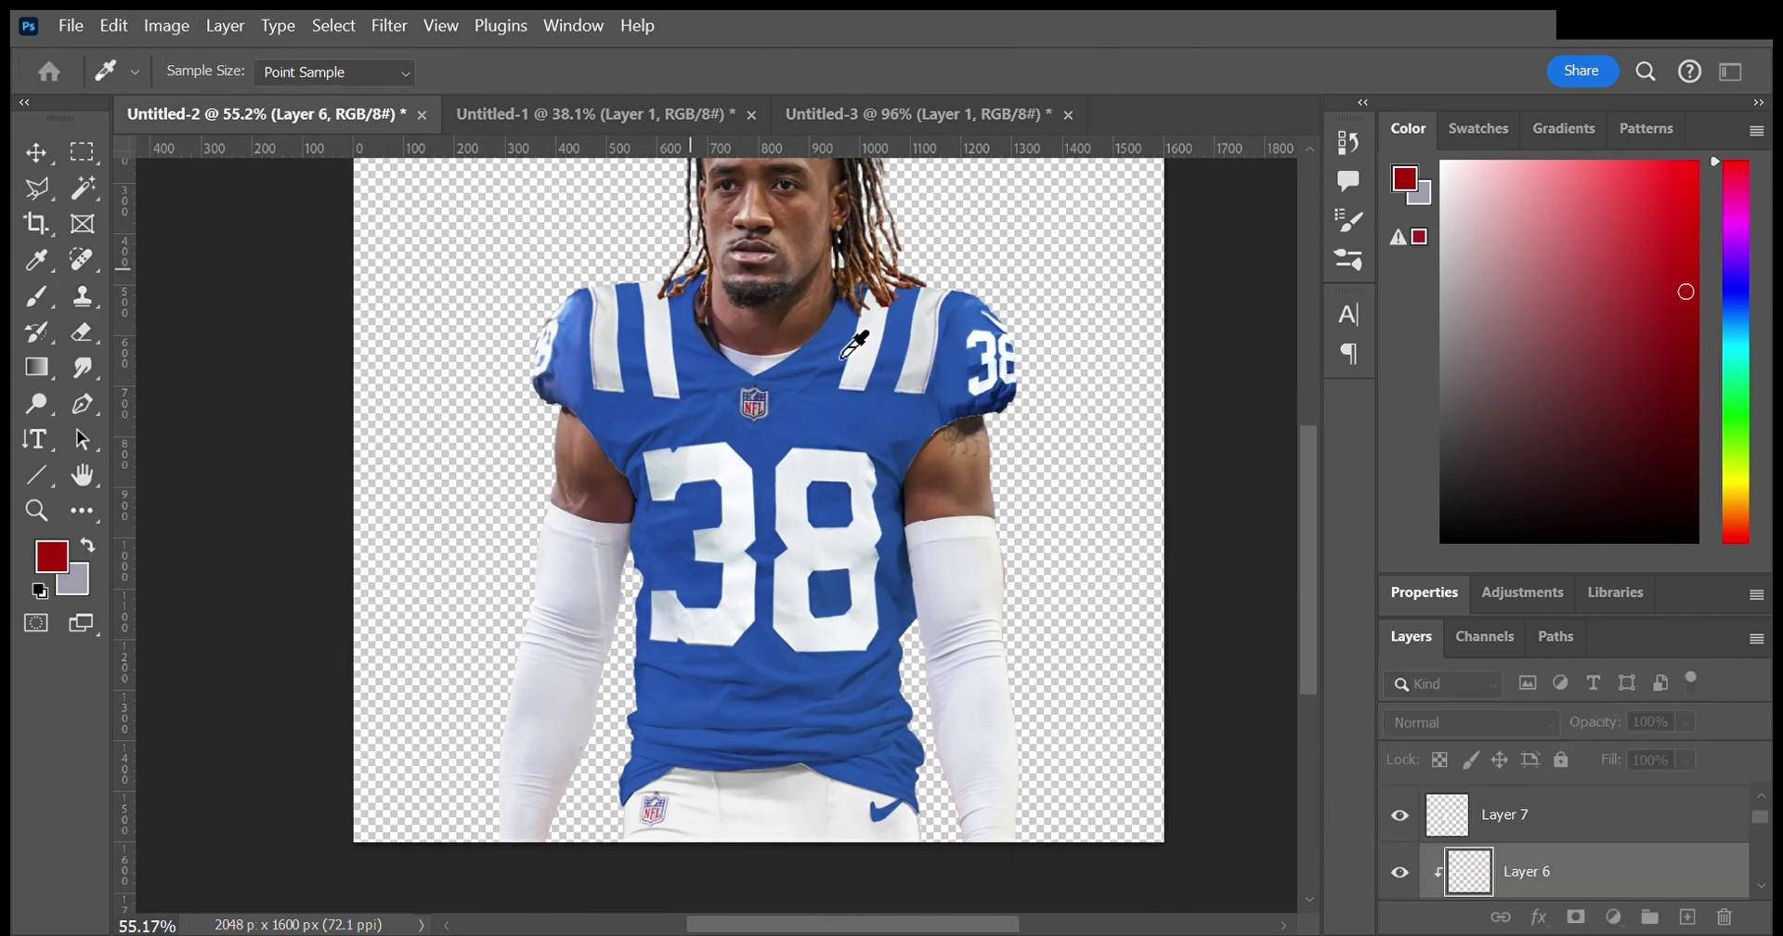
key("alt+bracketleft")
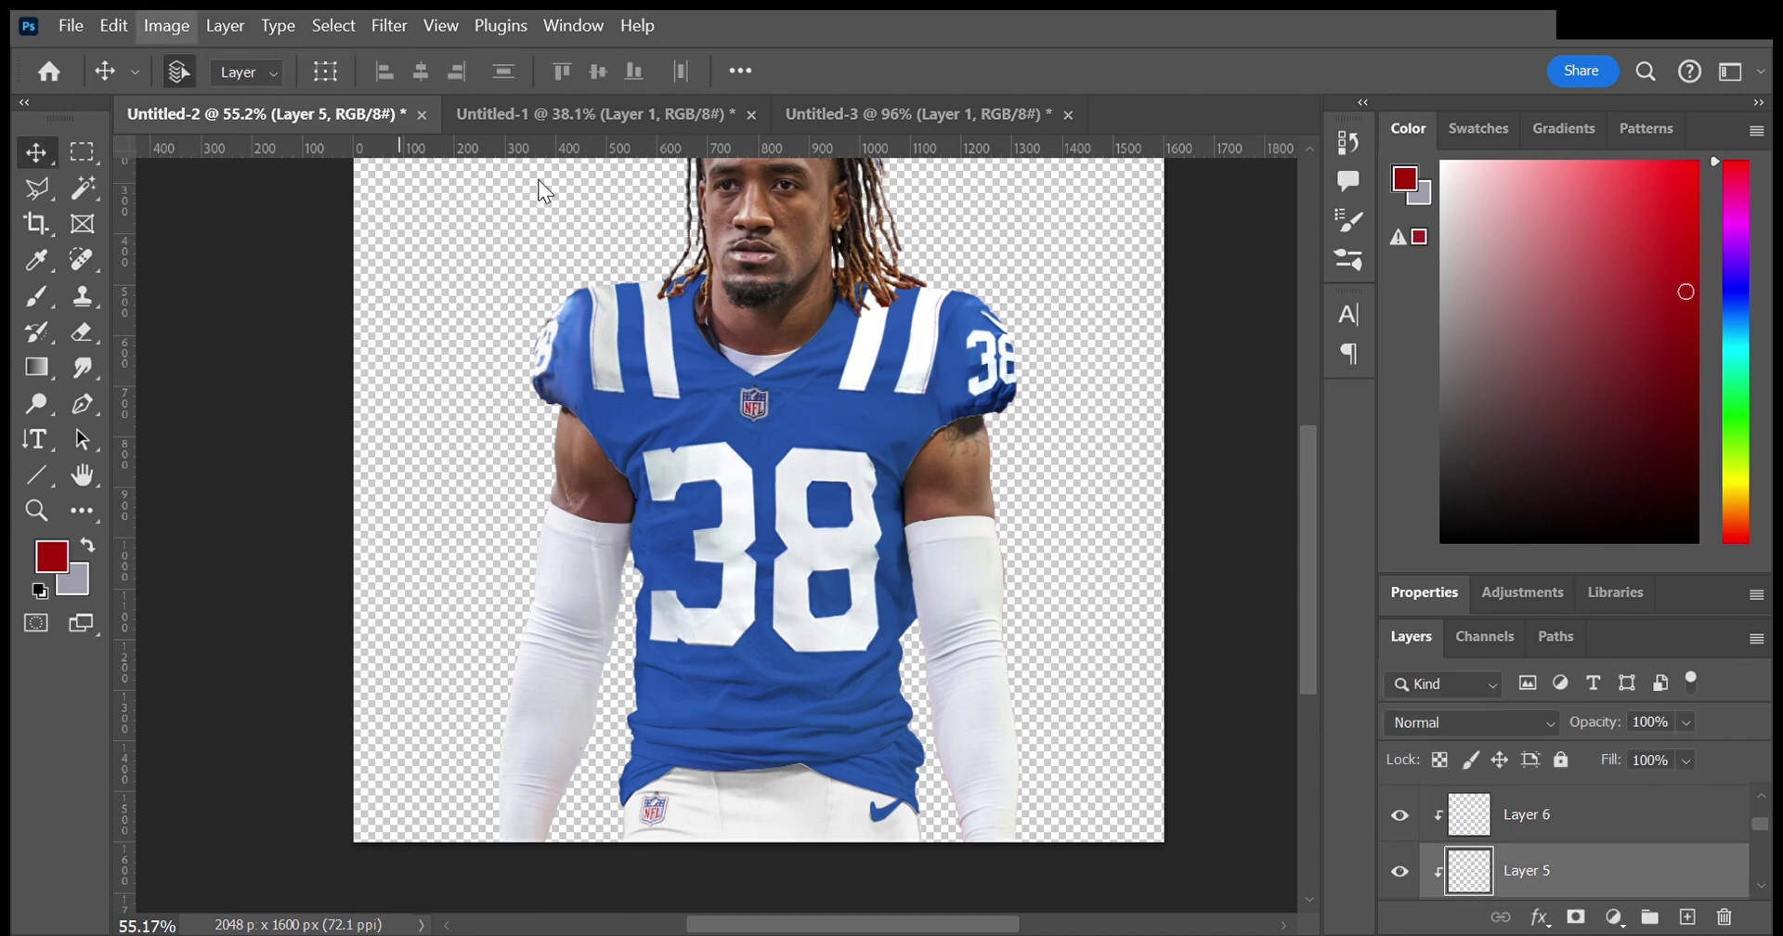
Step: Merge the recoloured player's Layers 5–8 into a single layer
scroll(780, 576, "down", 1)
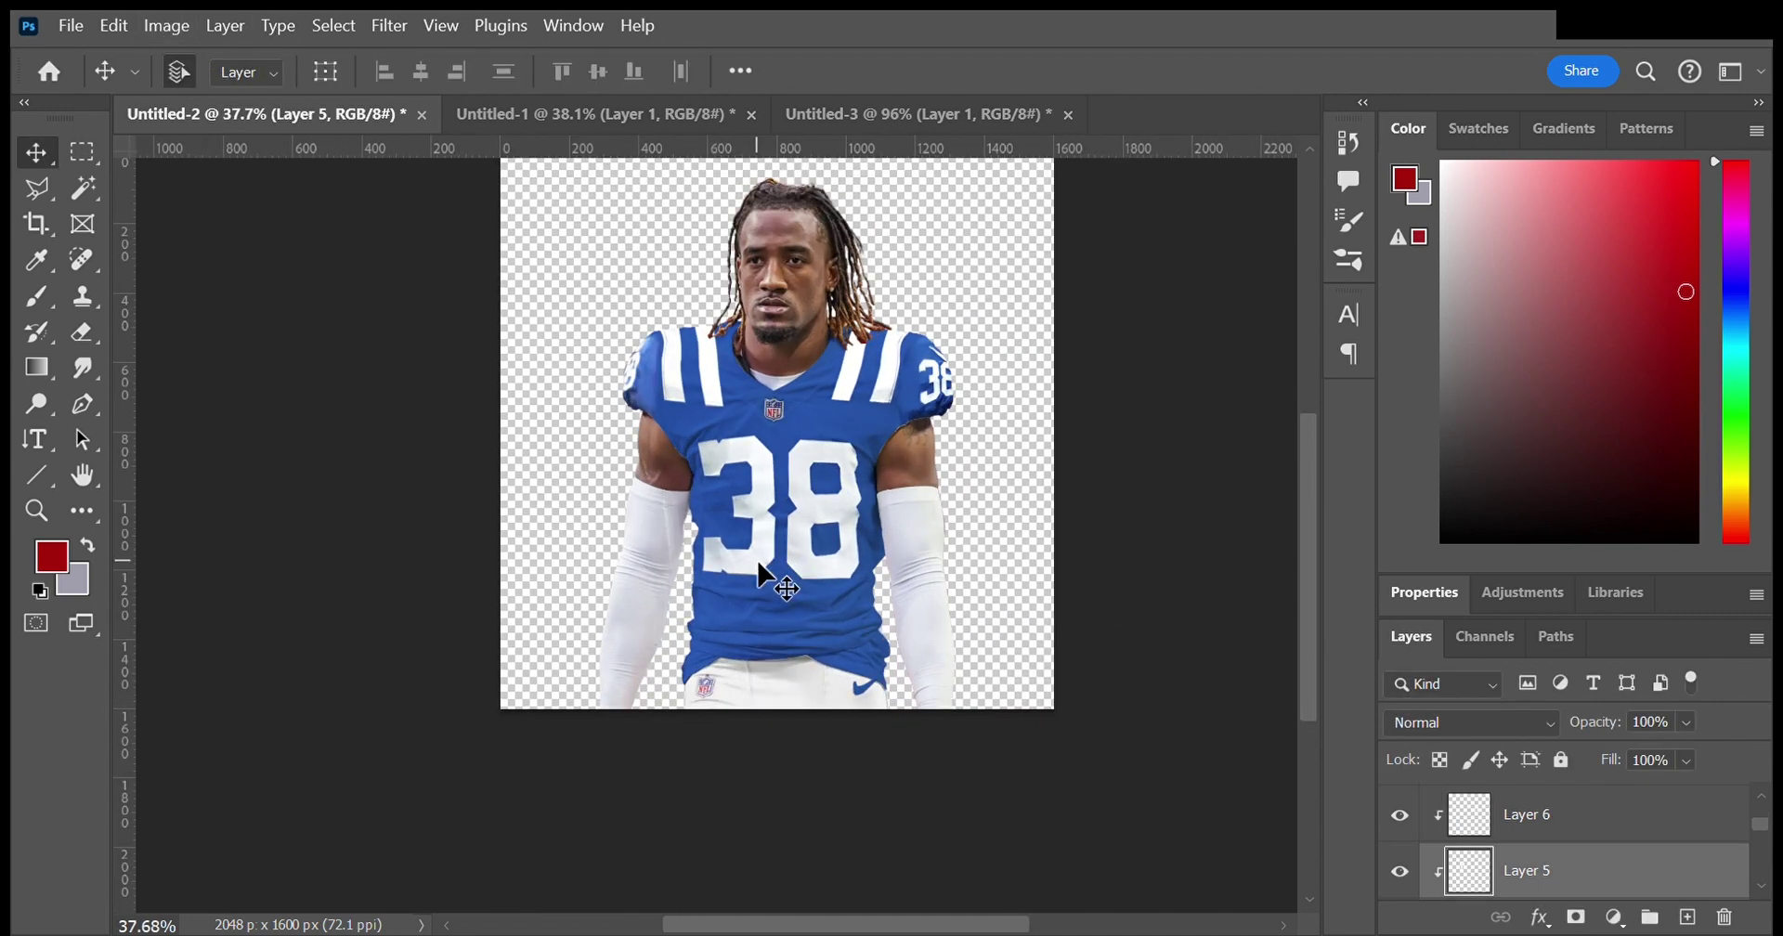
scroll(1200, 713, "up", 1)
key("ctrl+e")
scroll(783, 331, "up", 1)
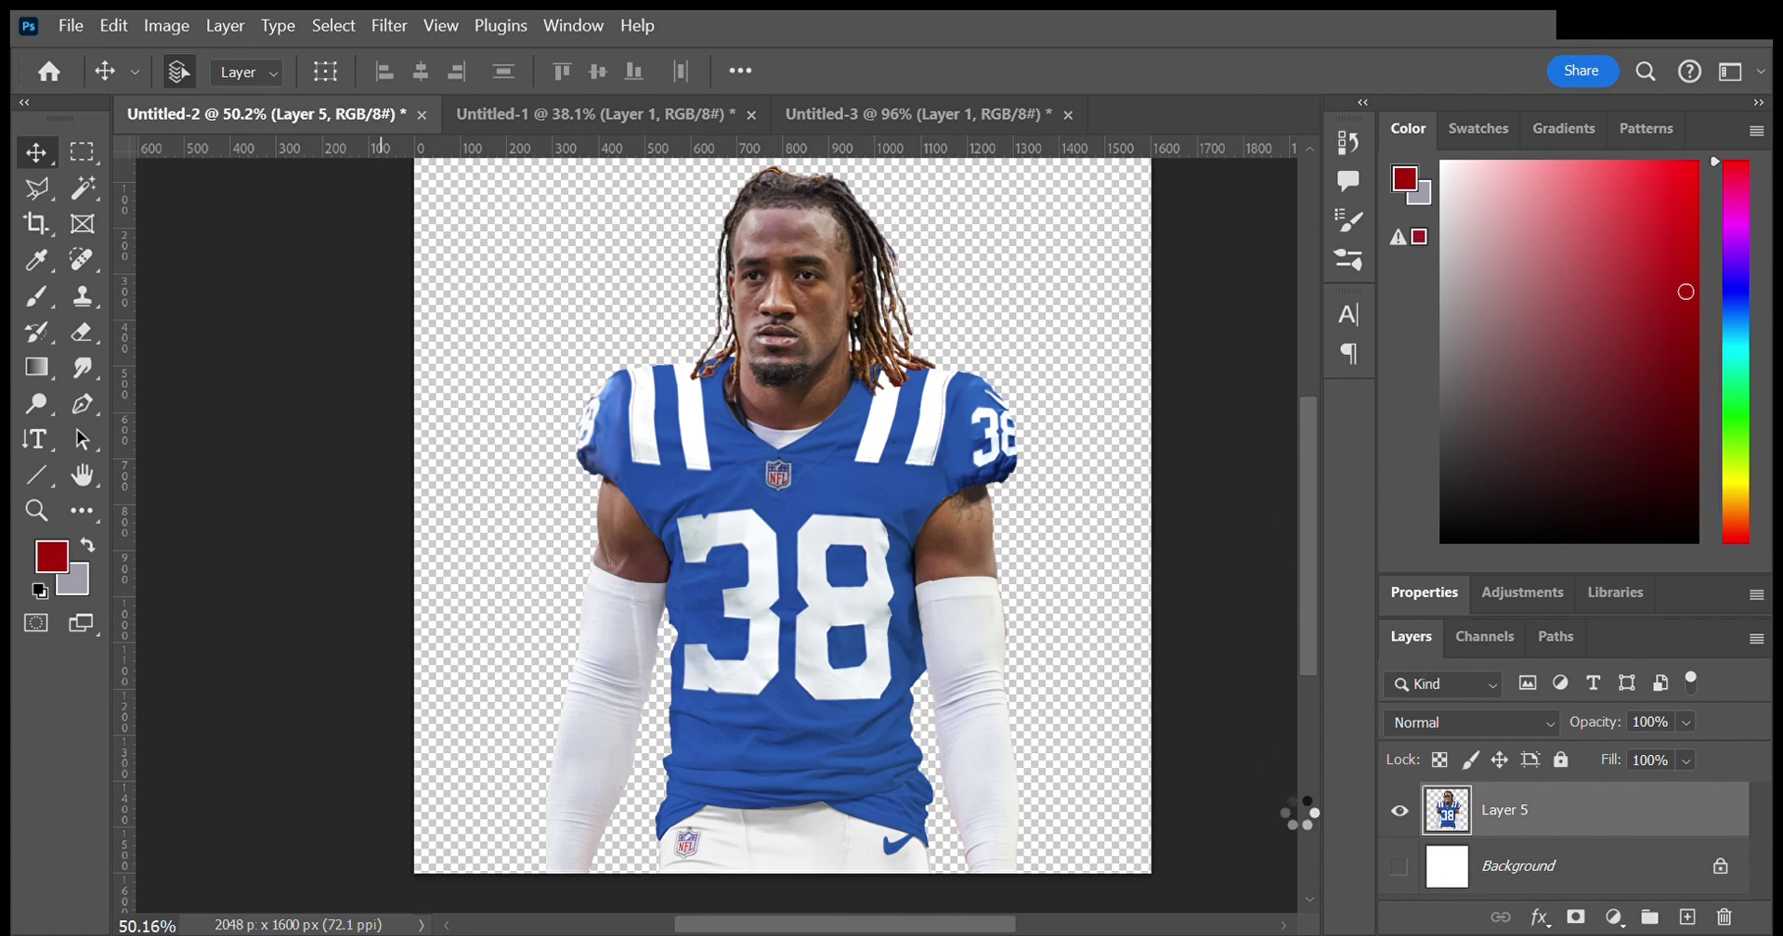
Step: Convert the celebrating player's pen outline in Untitled-4 into a selection
scroll(911, 511, "down", 1)
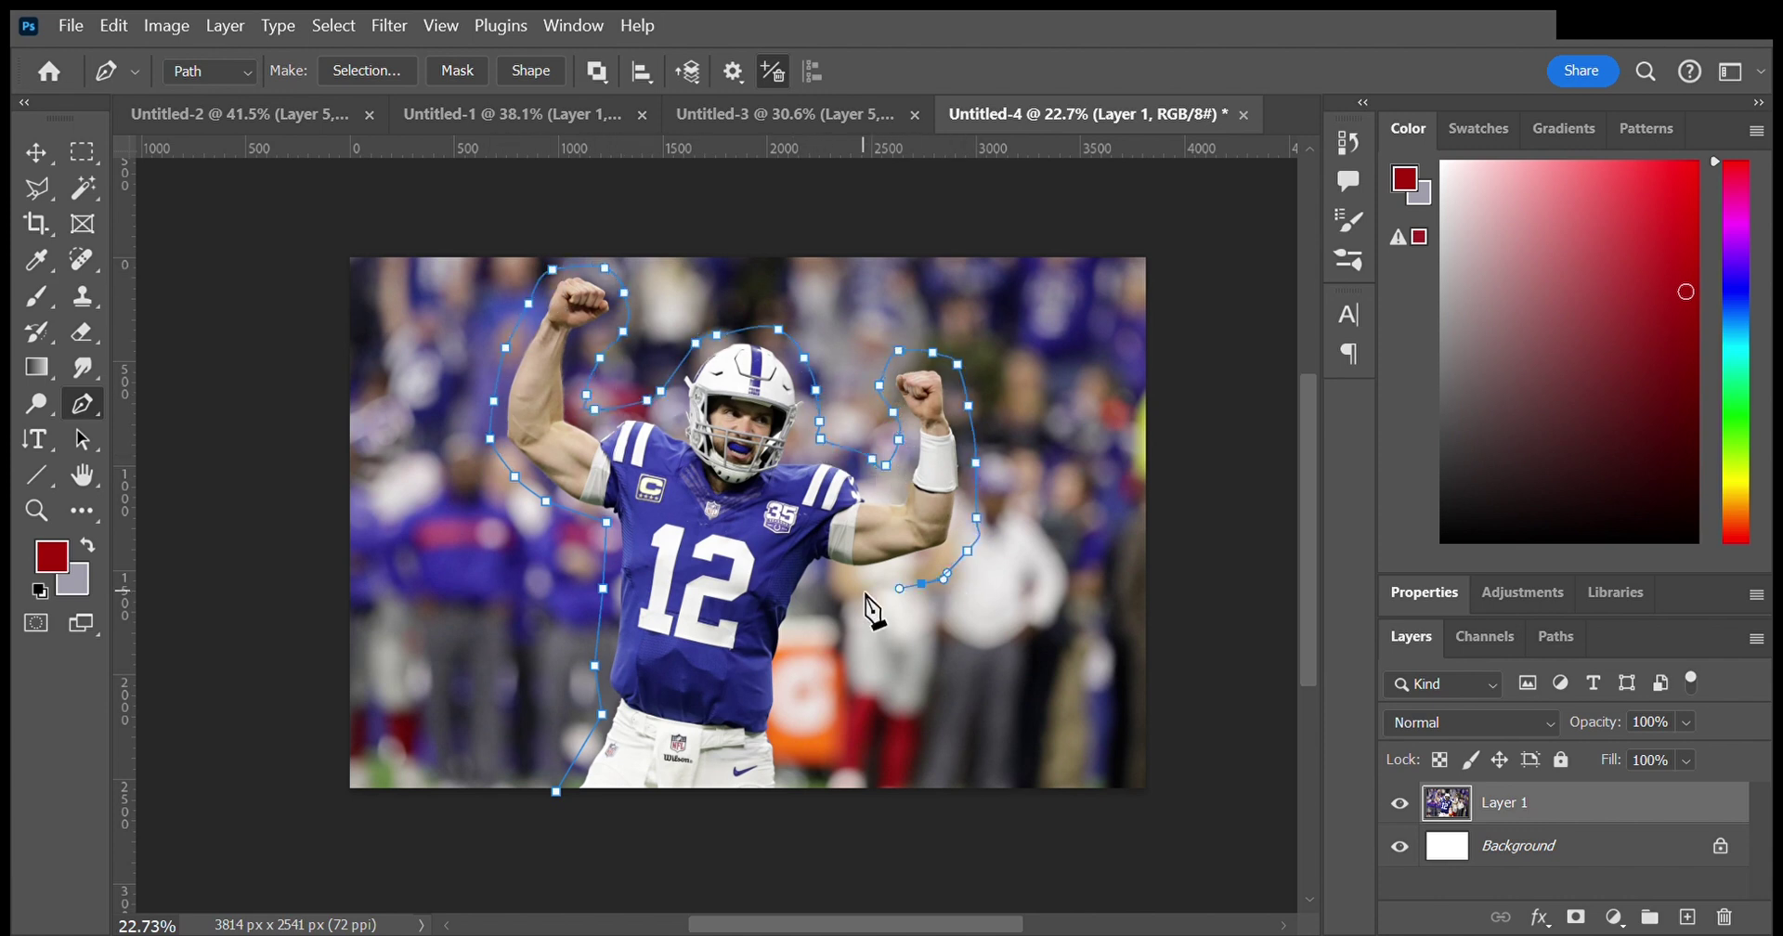
key("ctrl+Return")
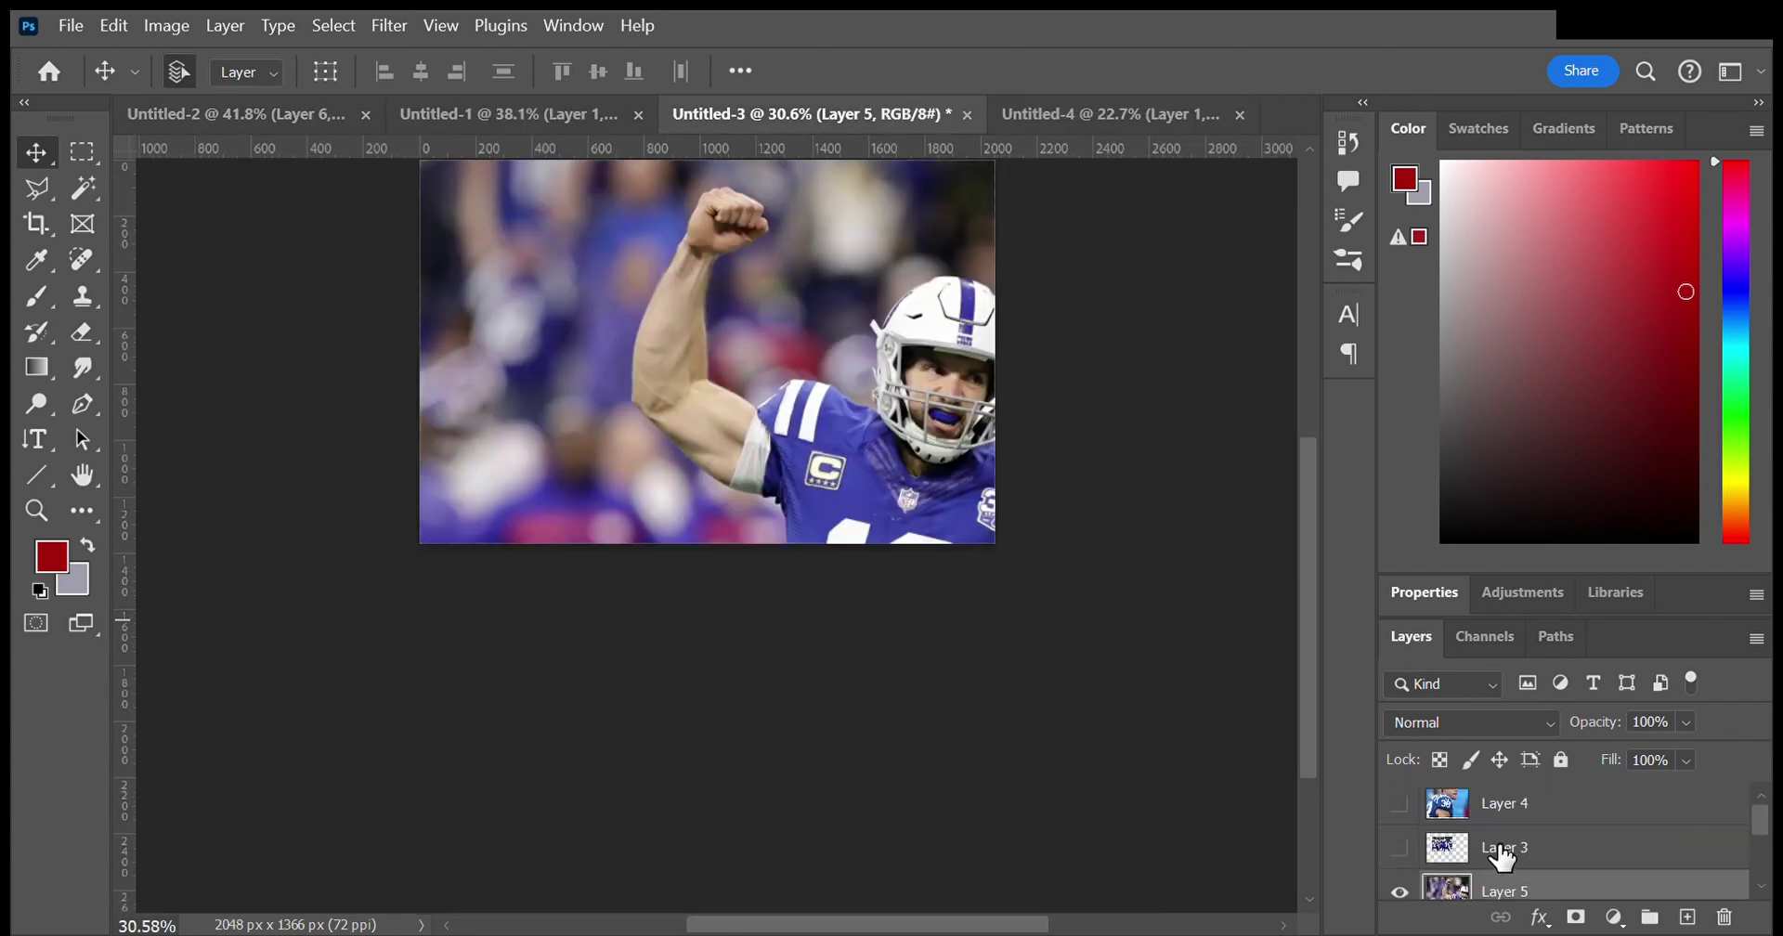
left_click(1061, 113)
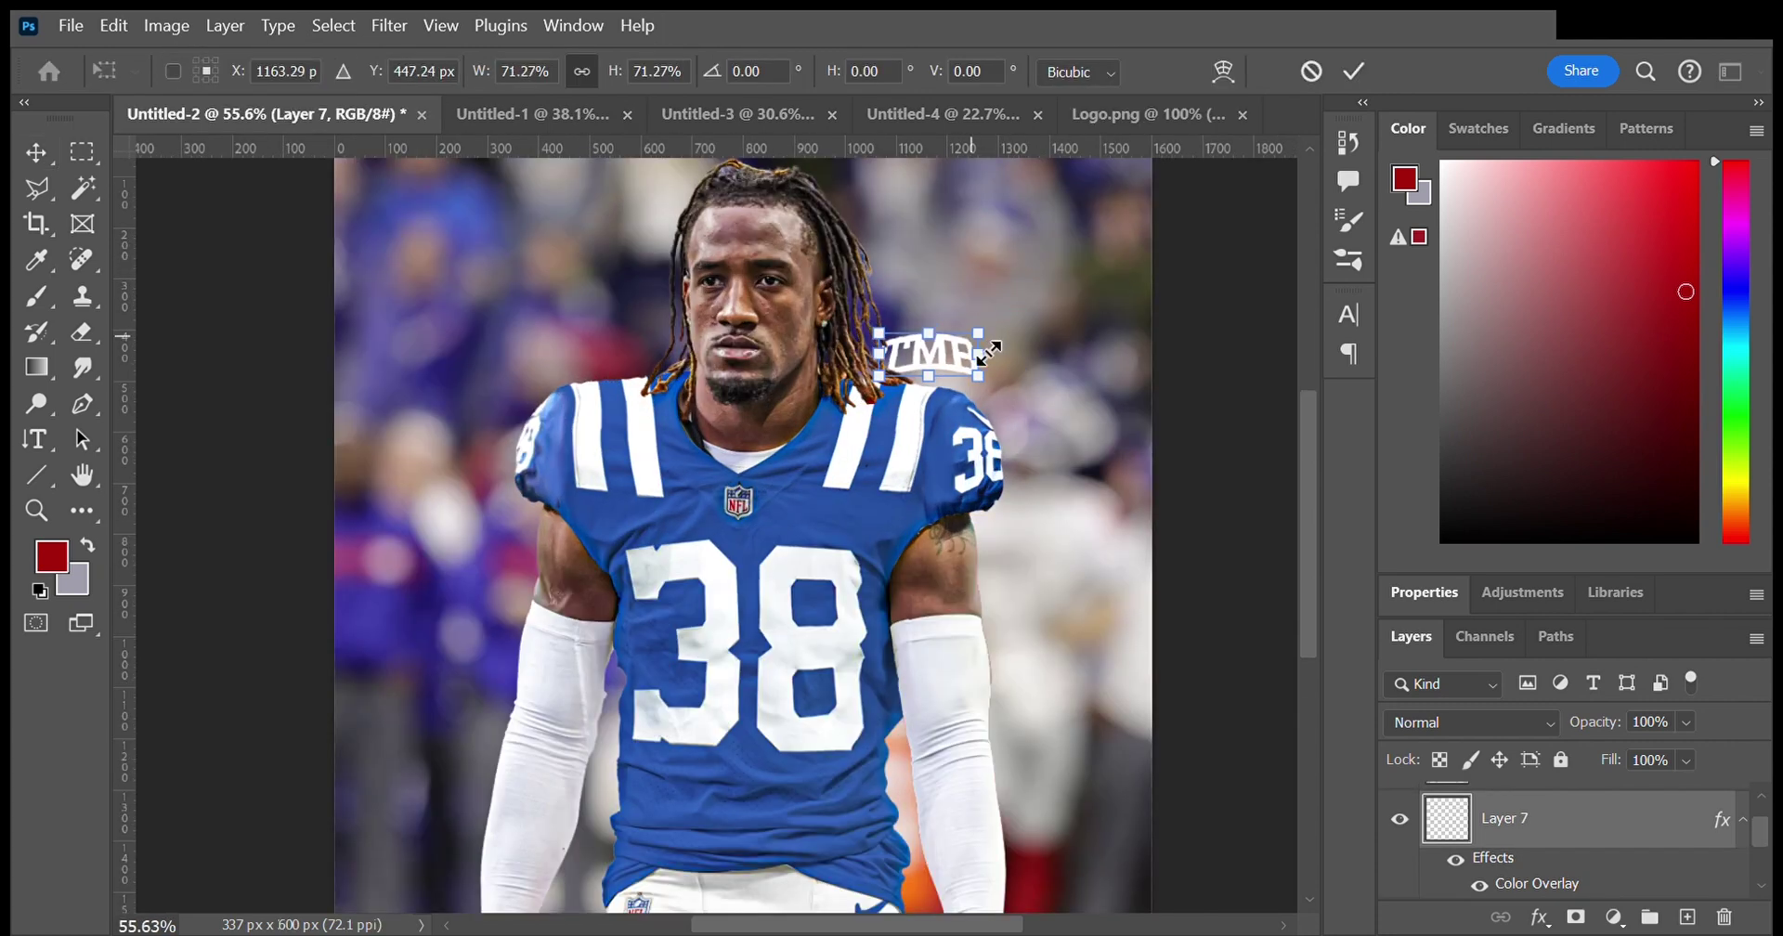
Step: Place the TMB logo beside the player's head, scaled and tilted, and merge it into the image
left_click_drag(938, 357, 604, 351)
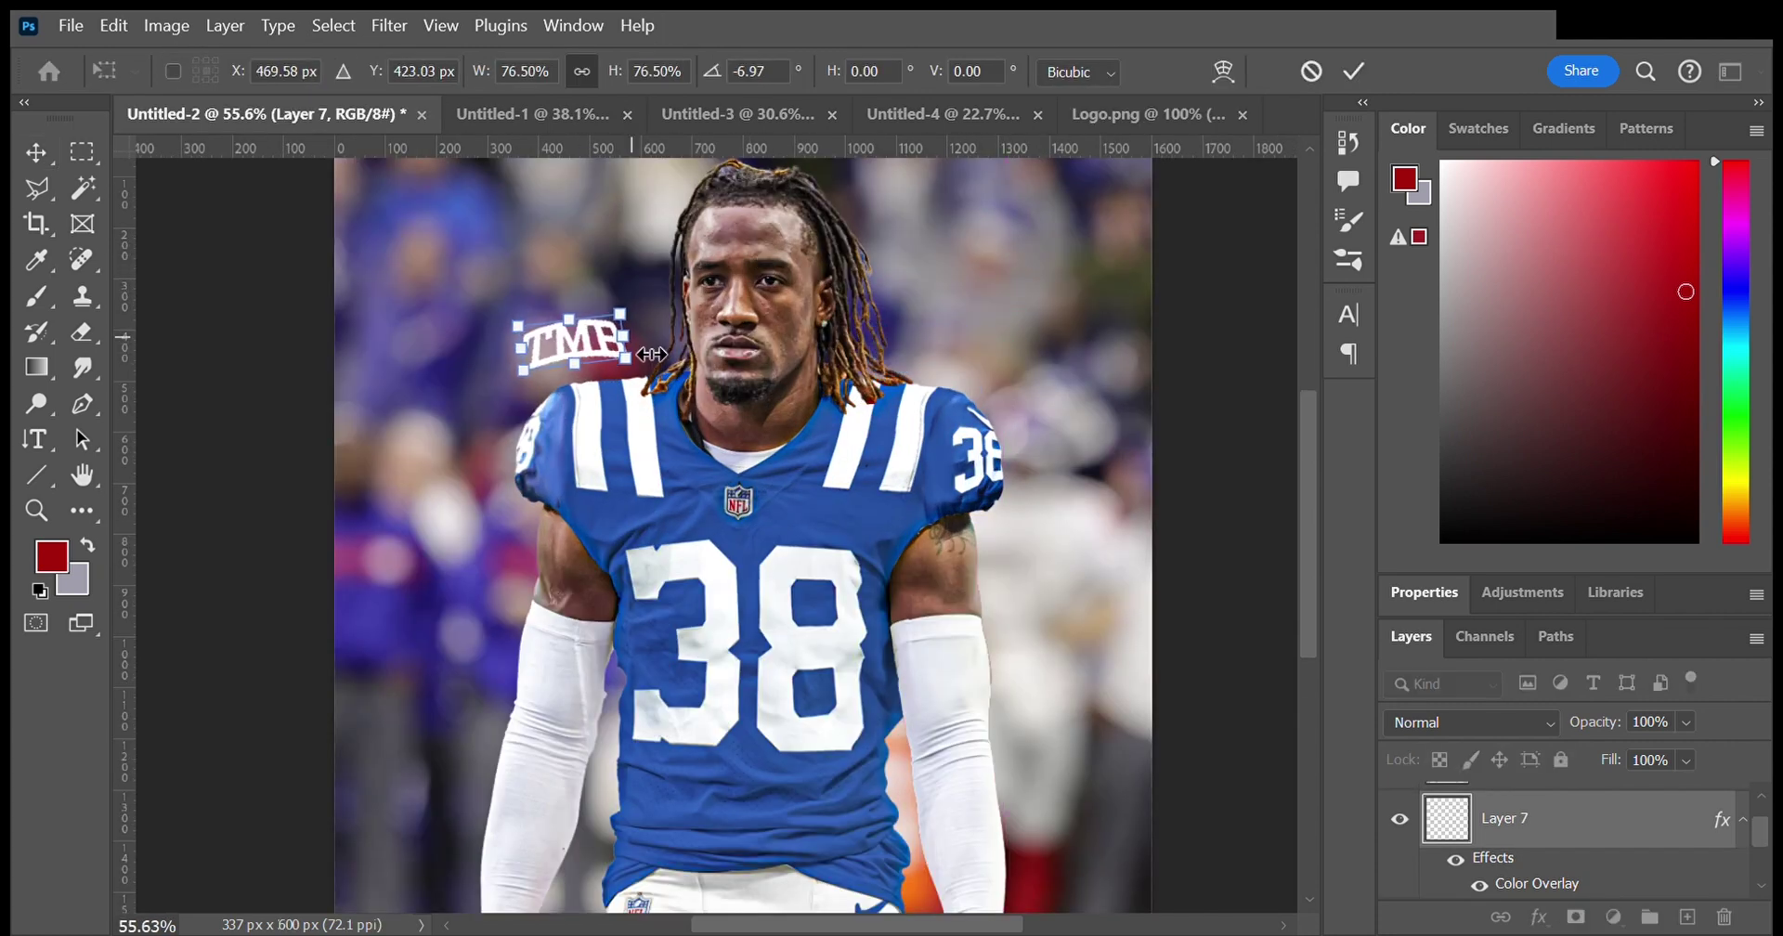
key("Return")
key("ctrl+0")
scroll(706, 381, "down", 2)
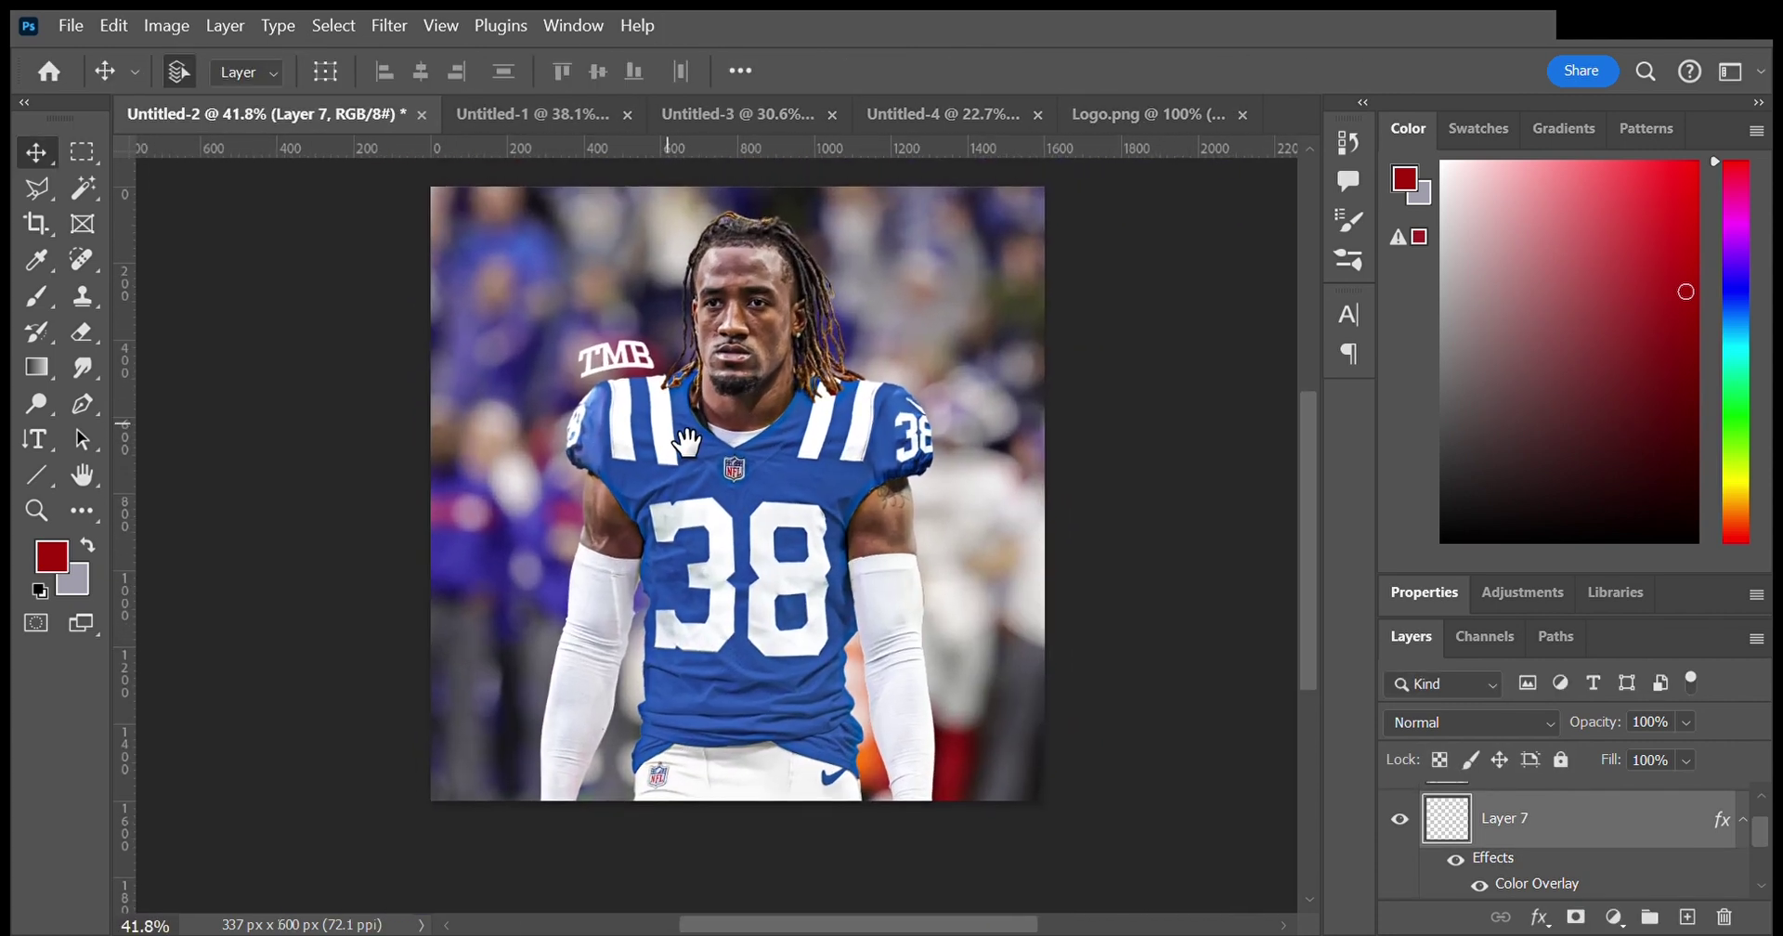
left_click(1399, 819)
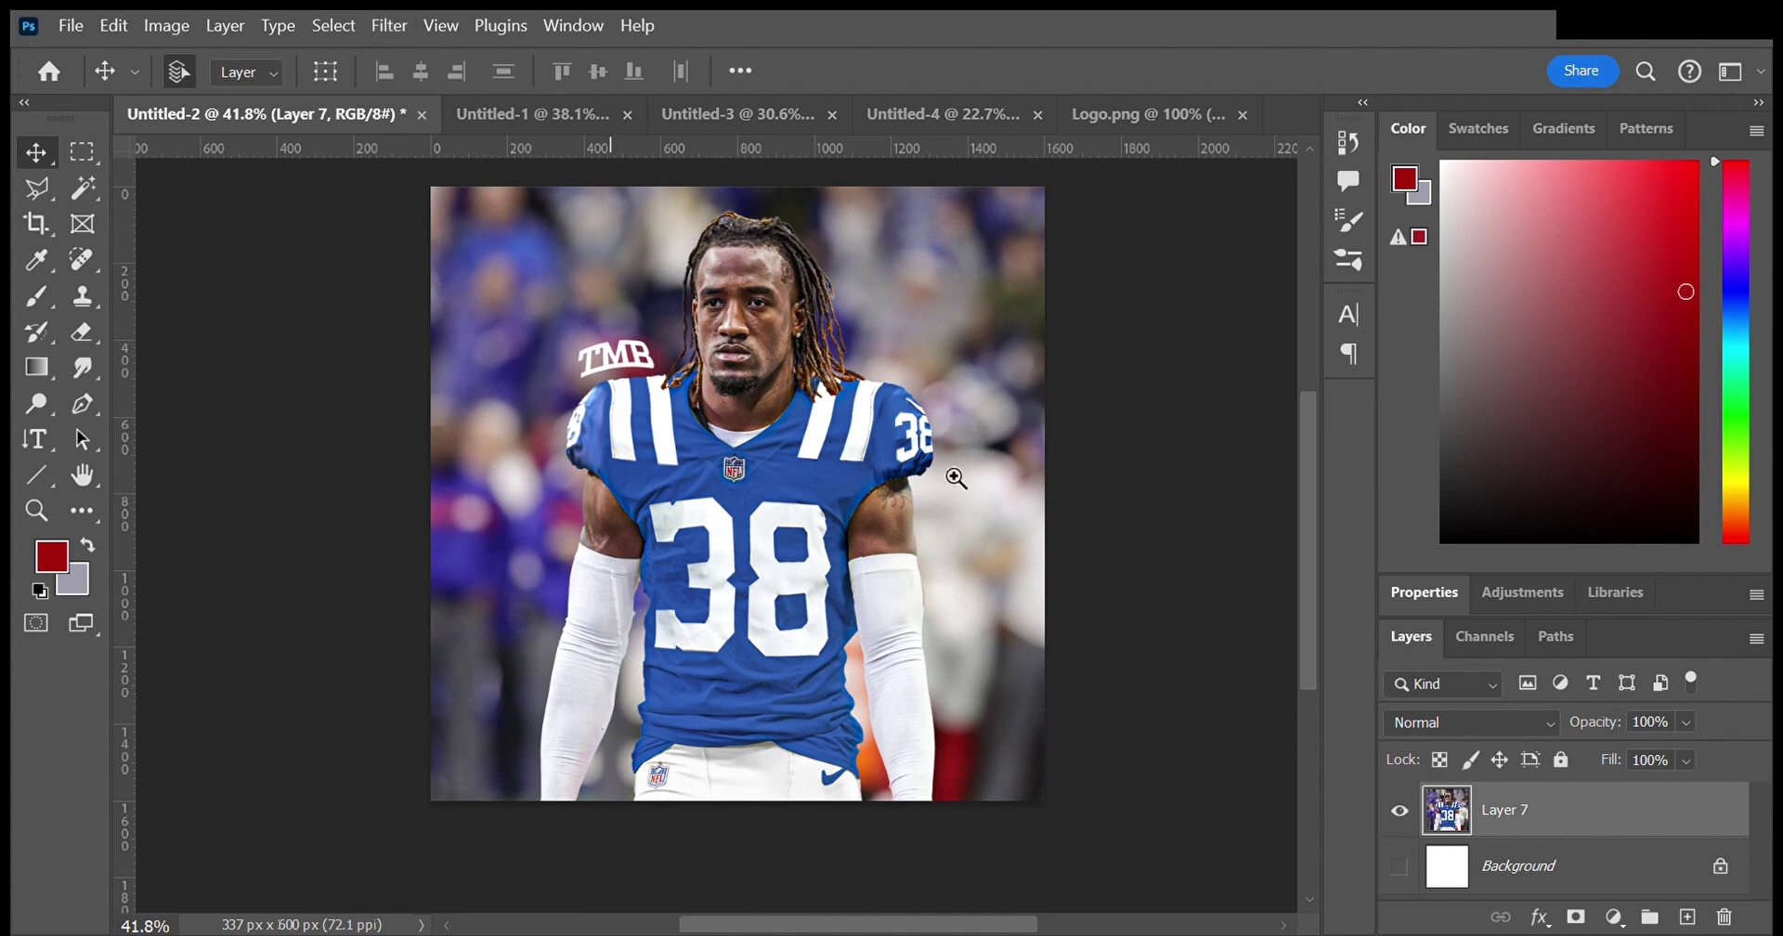